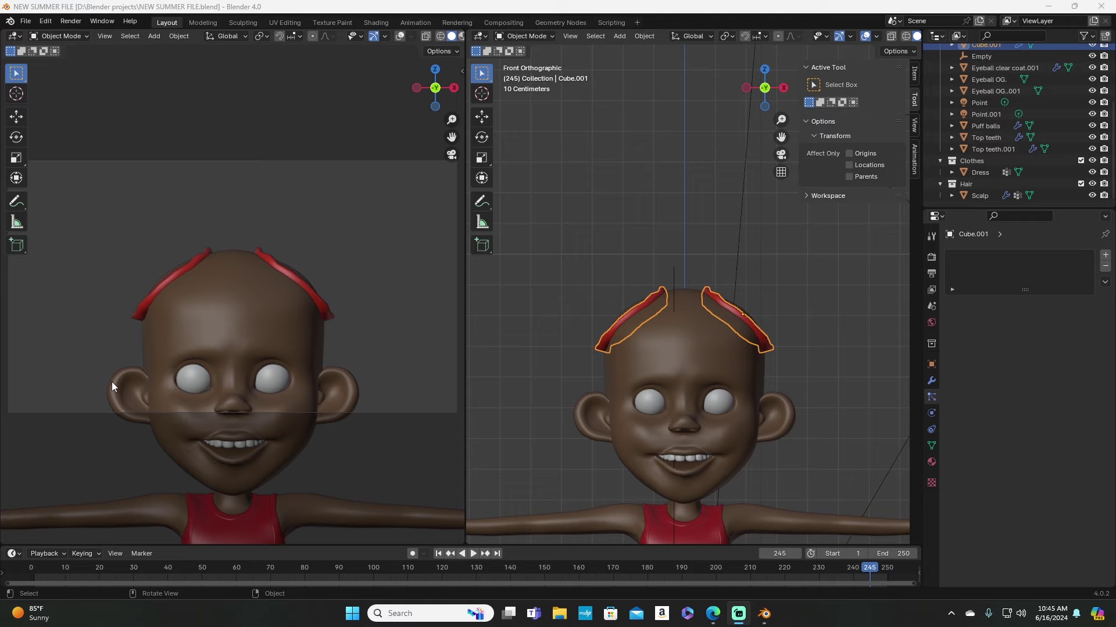
Step: Select the Puff balls object in the viewport to bring up its PUFF BALL 1 hair settings
scroll(183, 414, "down", 4)
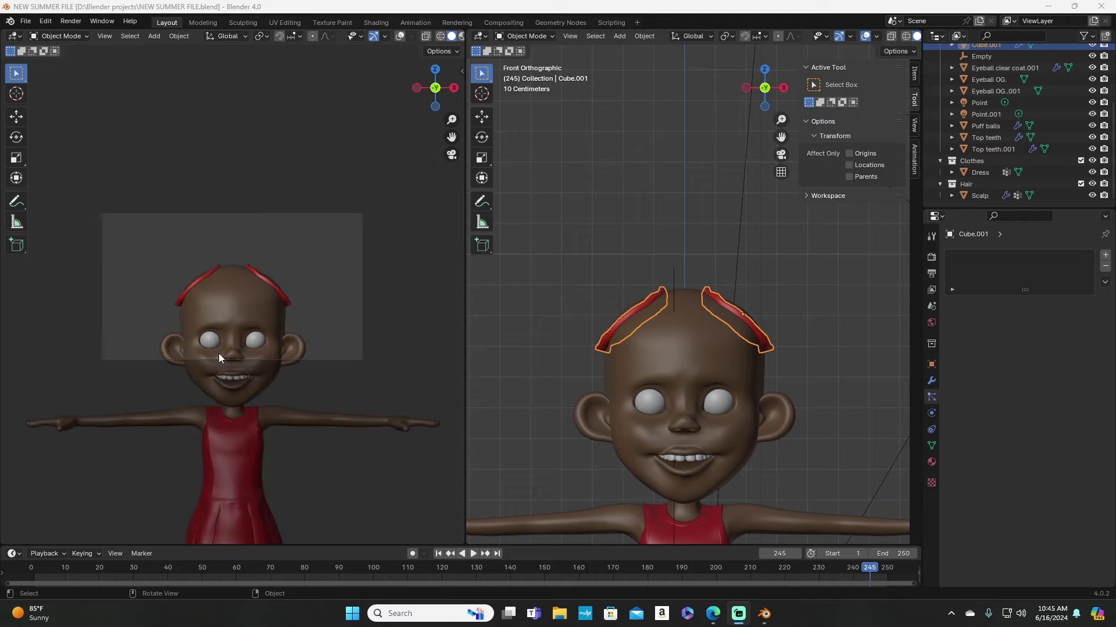
scroll(219, 353, "up", 5)
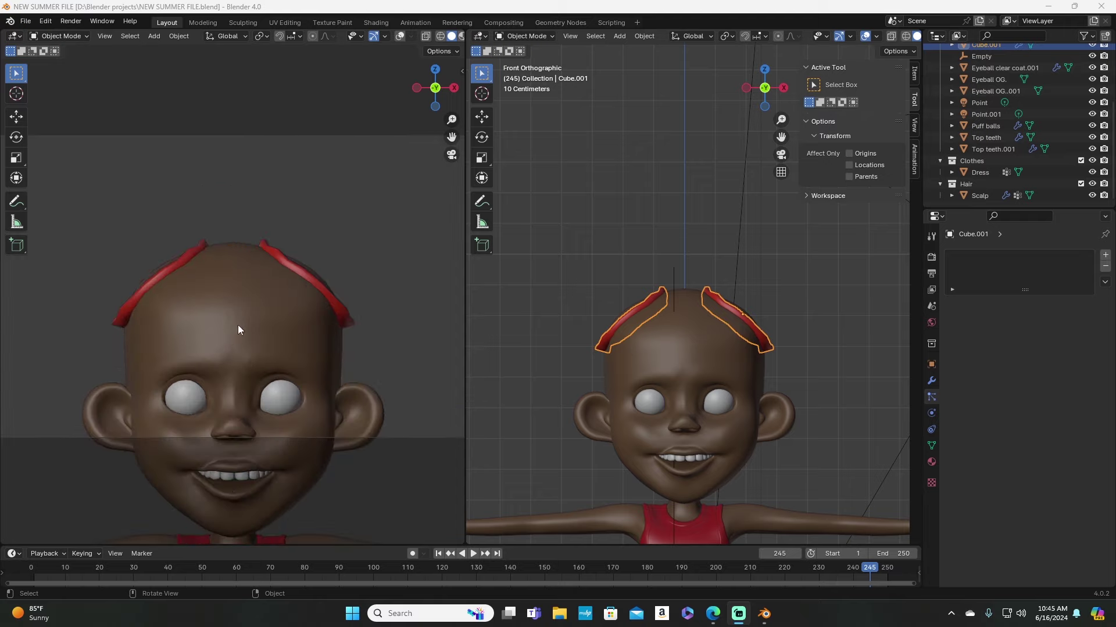
left_click(750, 284)
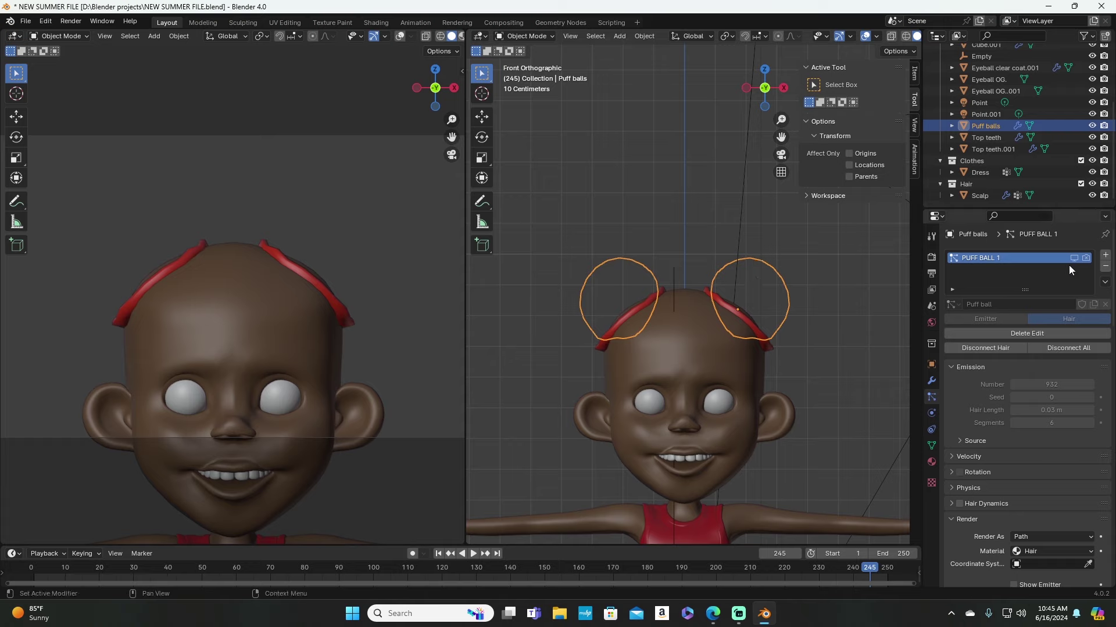
Step: Turn on Show Emitter so the grey puff spheres appear, then return to Front view
scroll(1053, 372, "down", 5)
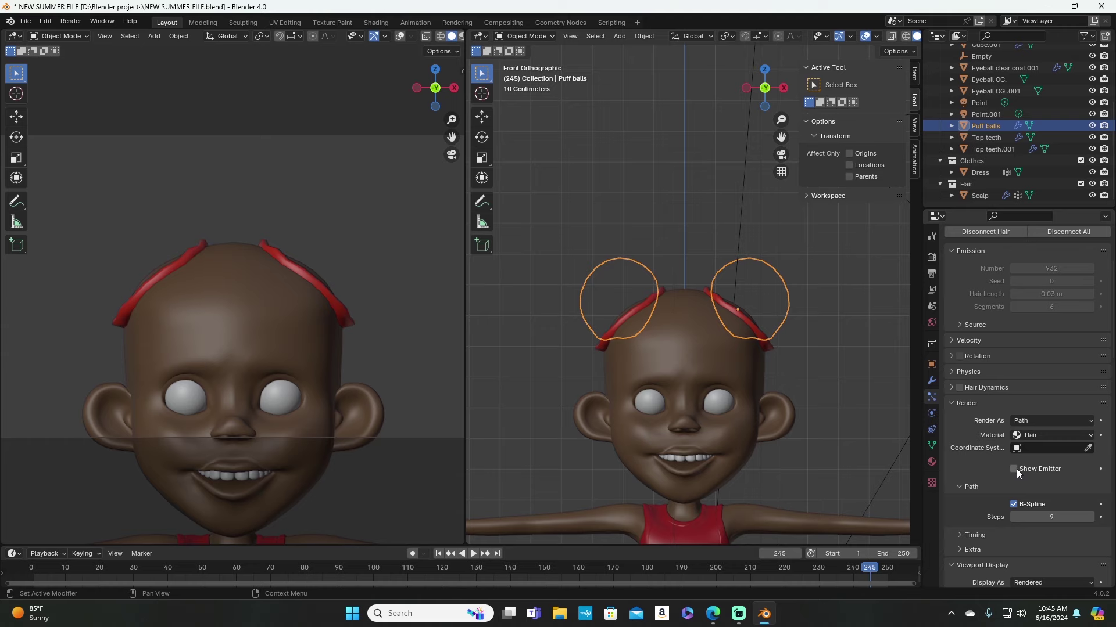
scroll(1016, 469, "down", 6)
left_click(1015, 518)
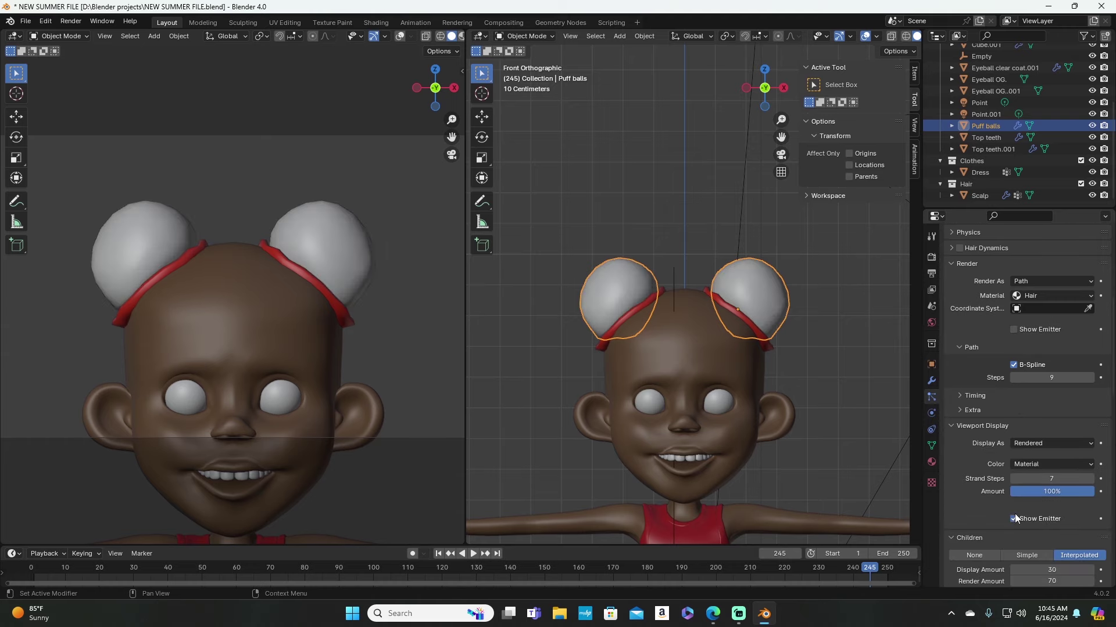
scroll(806, 233, "up", 3)
scroll(808, 231, "down", 4)
scroll(809, 231, "down", 3)
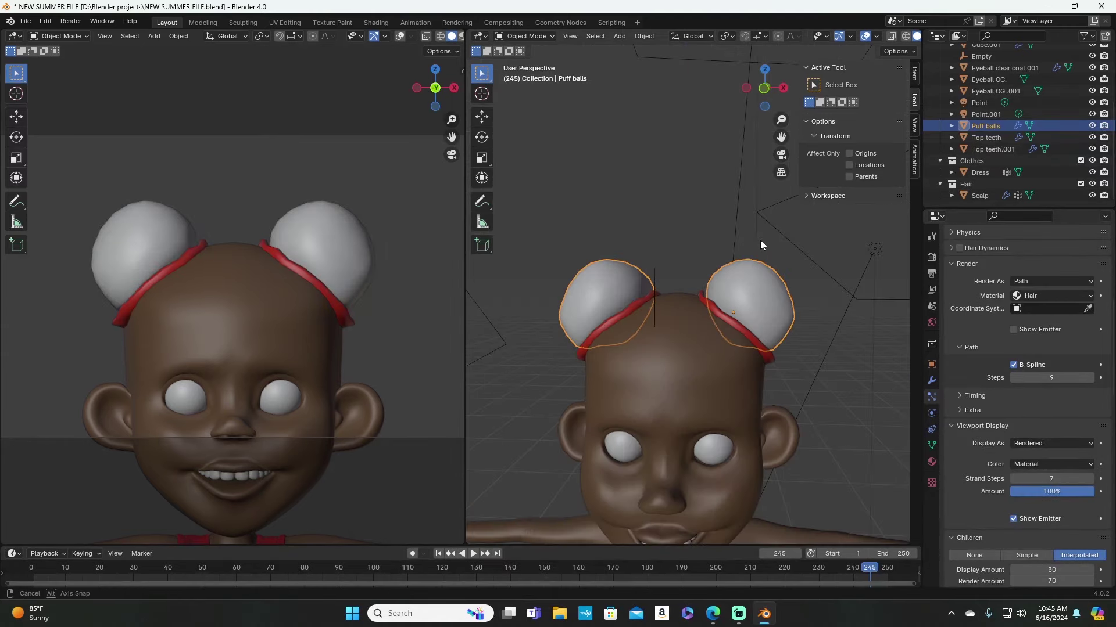
middle_click_drag(556, 322, 777, 264)
key("KP_1")
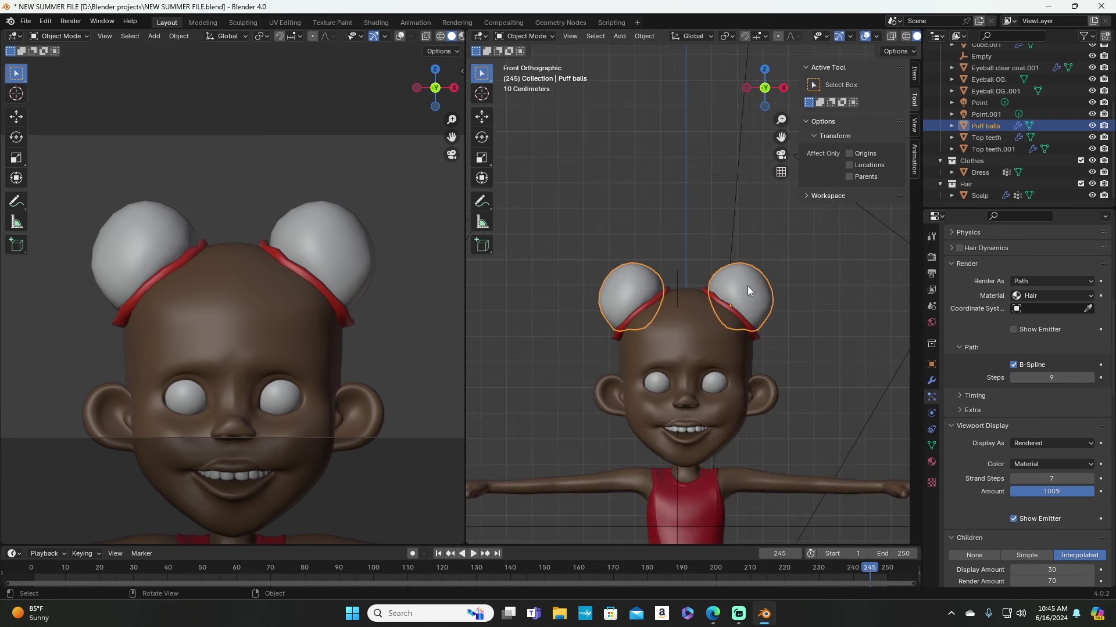
key("shift+a")
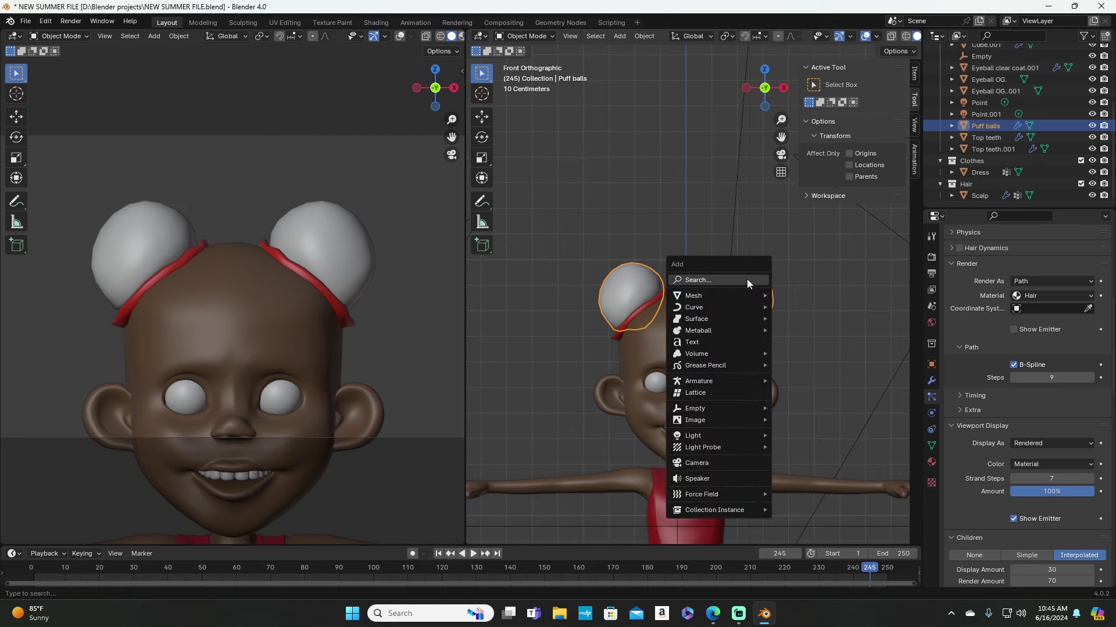
mouse_move(712, 298)
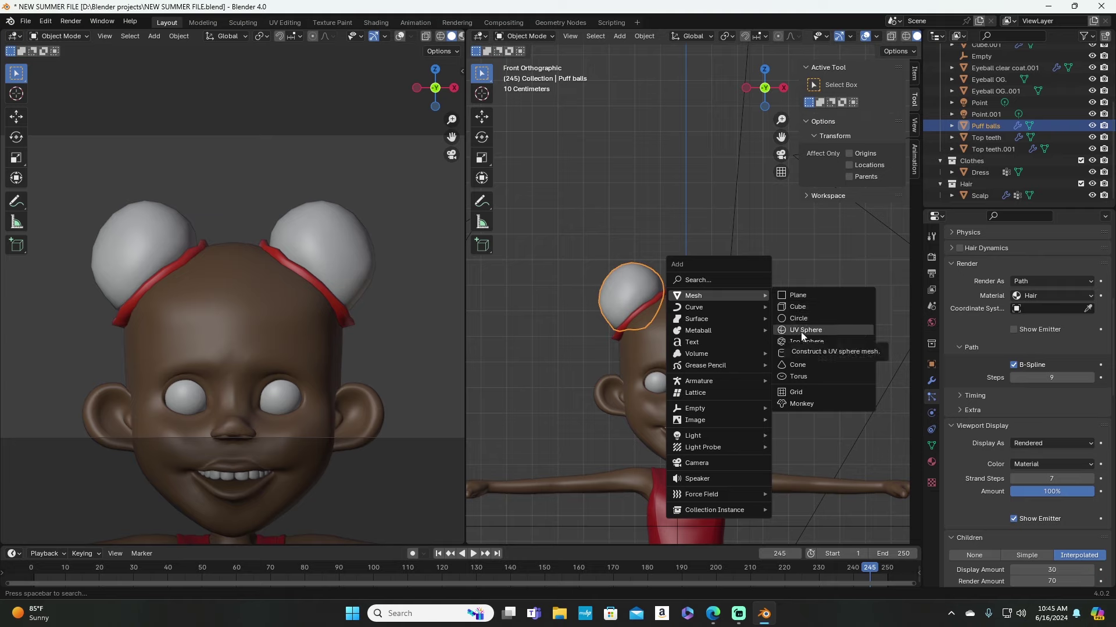
middle_click_drag(625, 245, 643, 294)
scroll(825, 325, "up", 2)
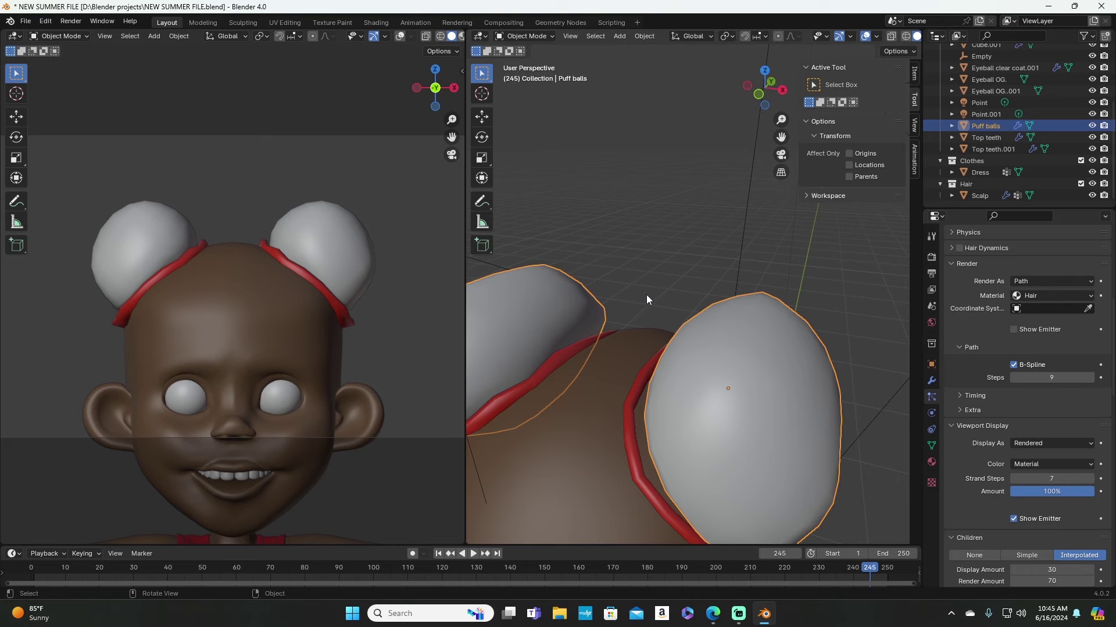
scroll(647, 296, "down", 2)
key("KP_1")
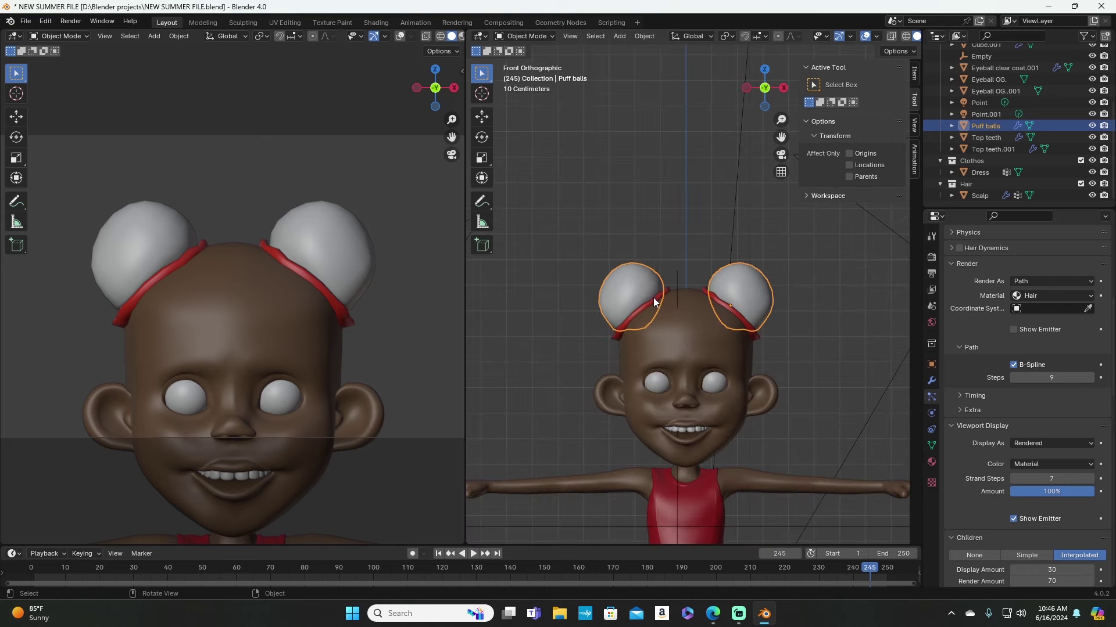
Step: Enable PUFF BALL 1's viewport display so curly hair covers both spheres
scroll(721, 343, "up", 2)
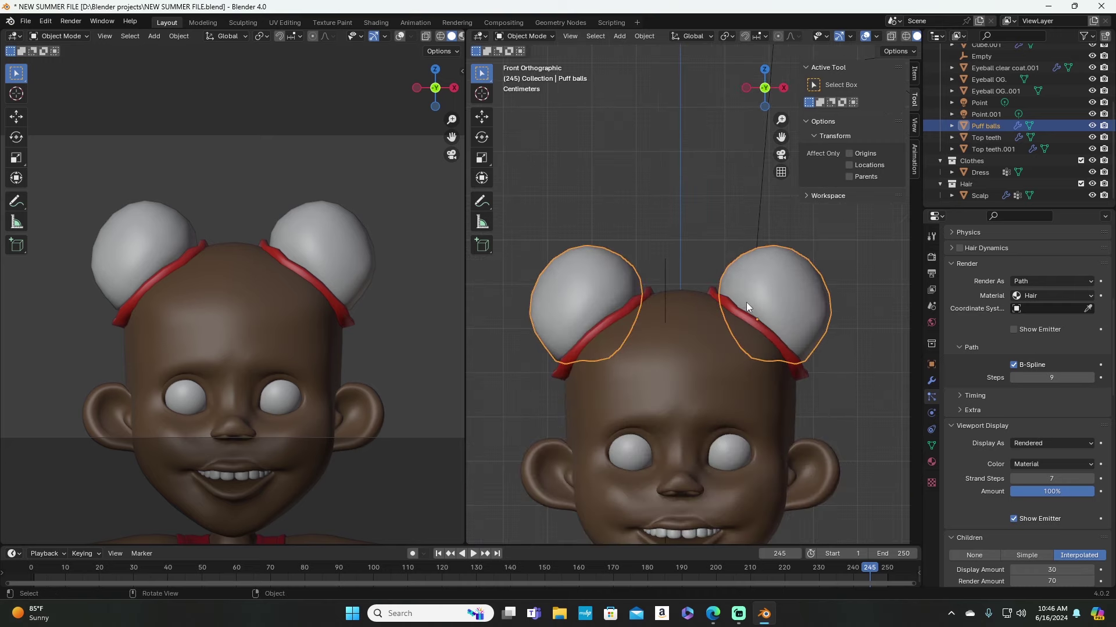
scroll(746, 302, "up", 3)
scroll(744, 302, "down", 3)
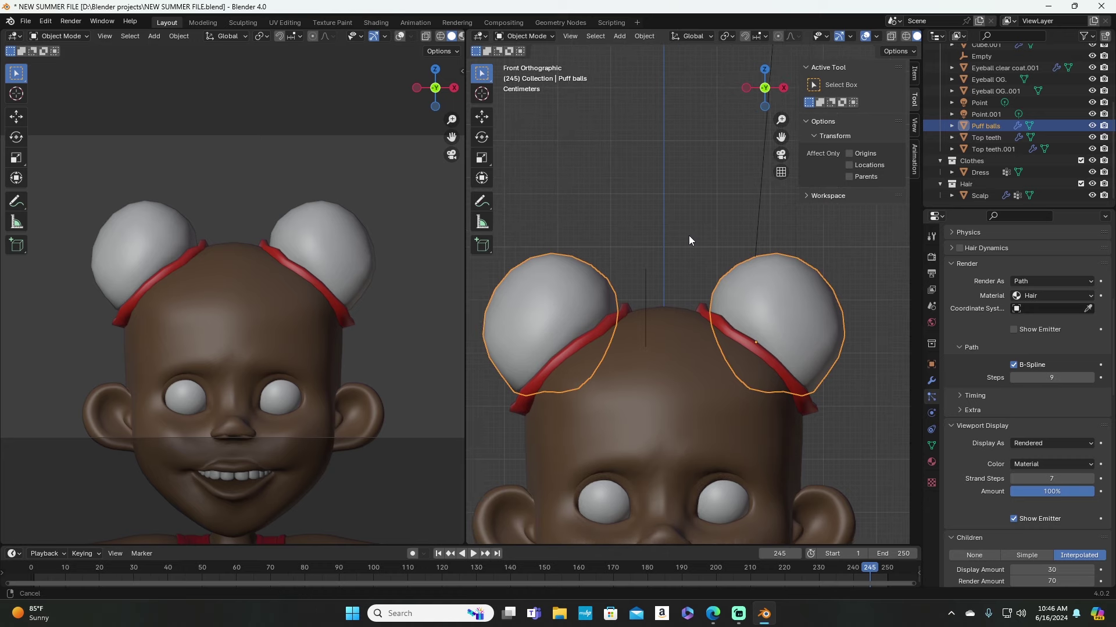
scroll(272, 264, "up", 2)
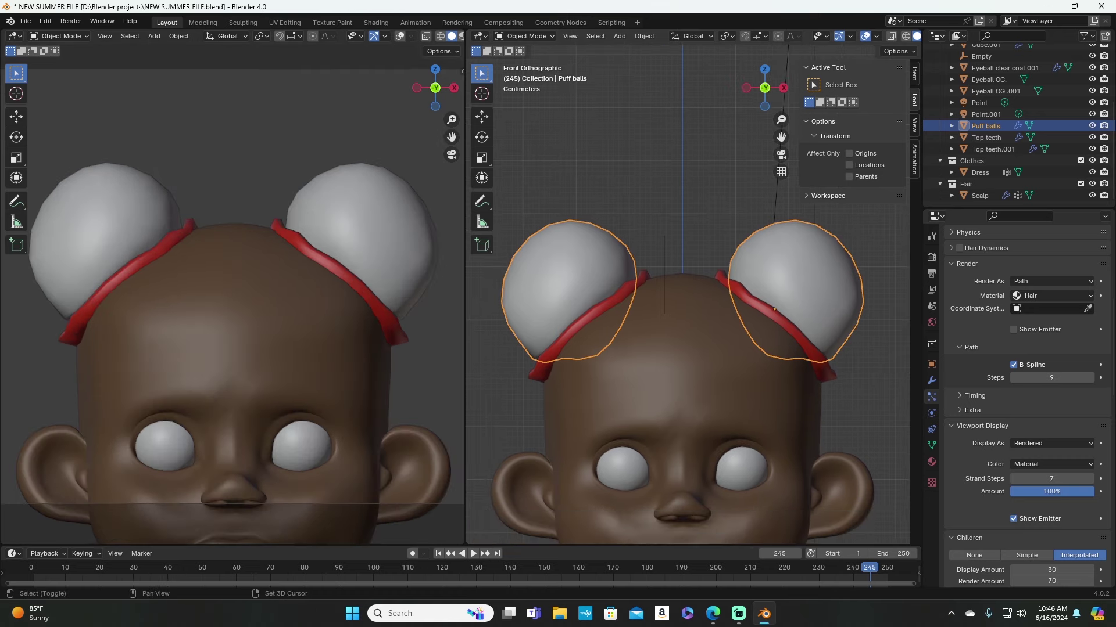
scroll(1047, 339, "up", 8)
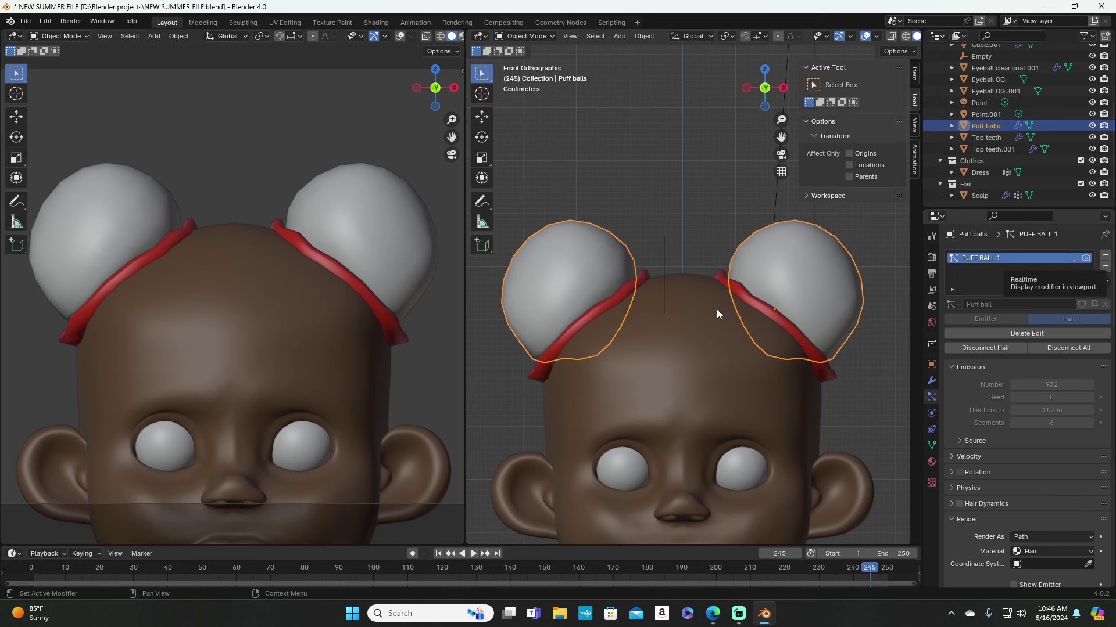
scroll(699, 300, "down", 2)
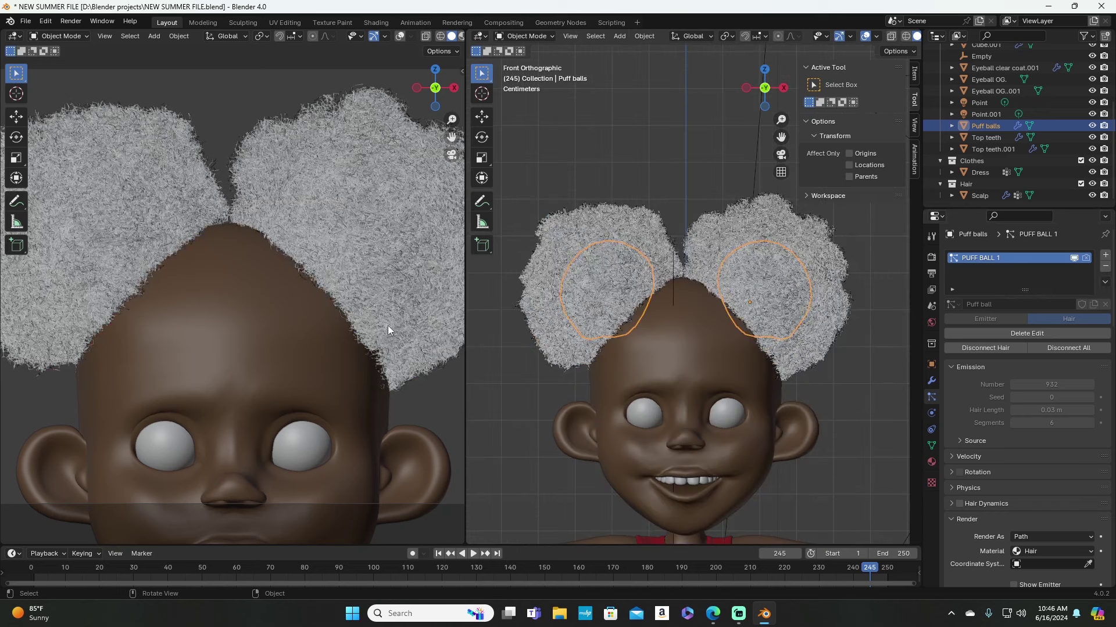
scroll(250, 316, "down", 2)
scroll(249, 313, "up", 1)
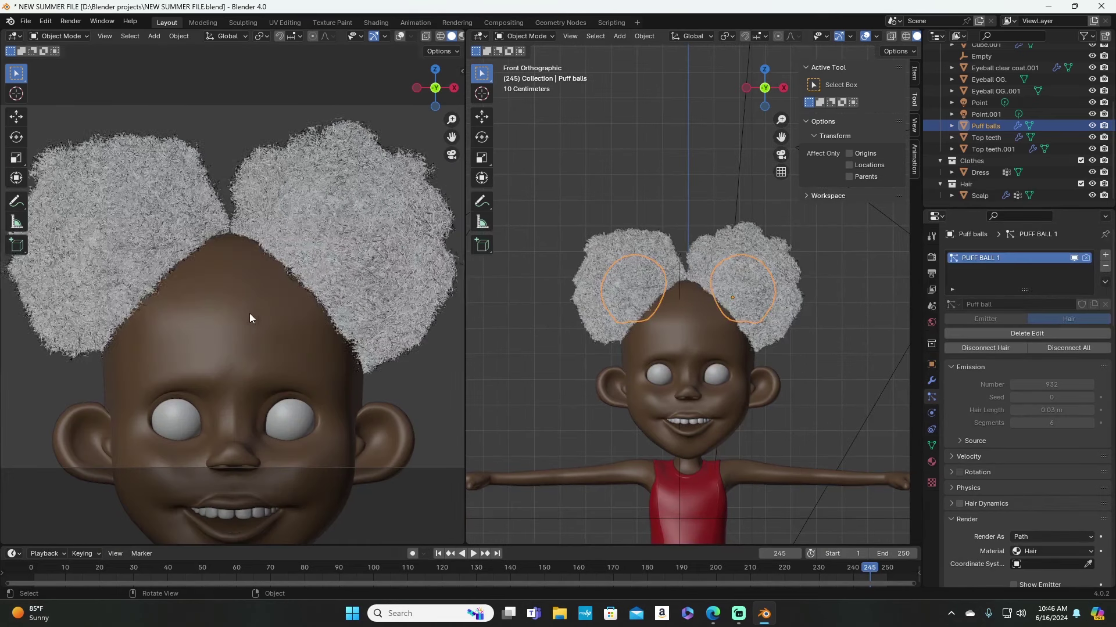
scroll(249, 313, "down", 2)
scroll(456, 40, "down", 2)
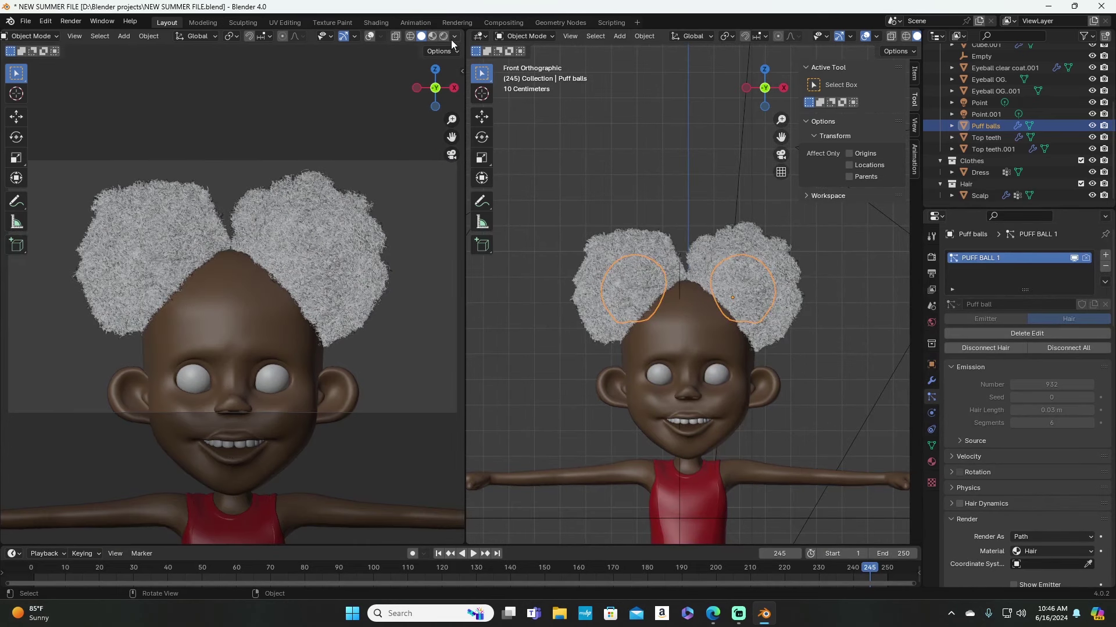
Step: Preview the left viewport in Rendered shading, then hide the PUFF BALL 1 hair in the viewports
left_click(442, 39)
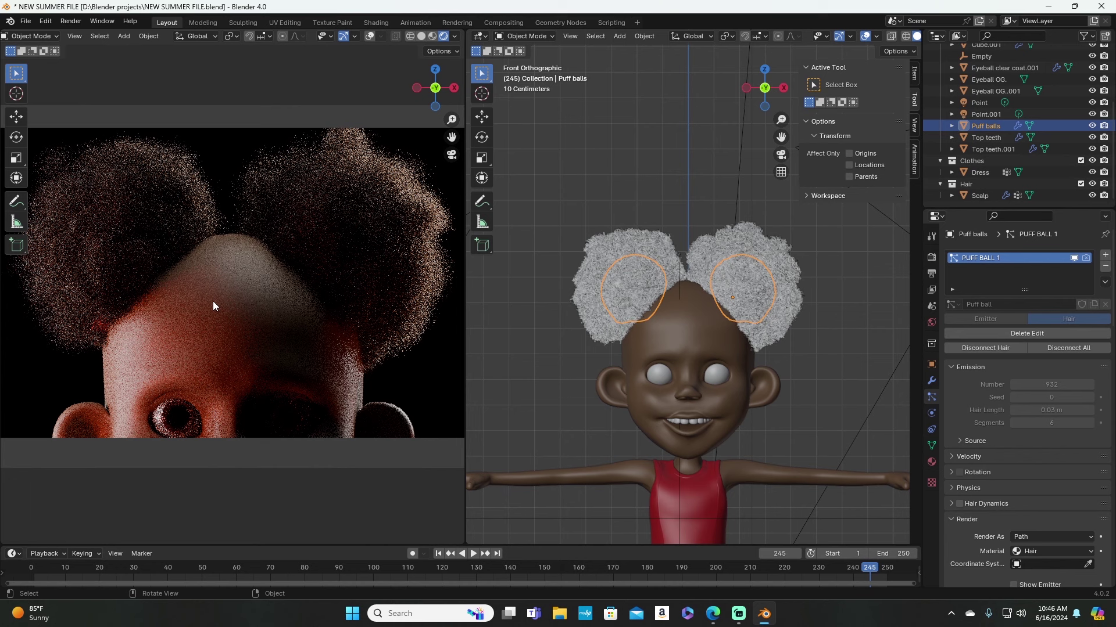
left_click(1073, 257)
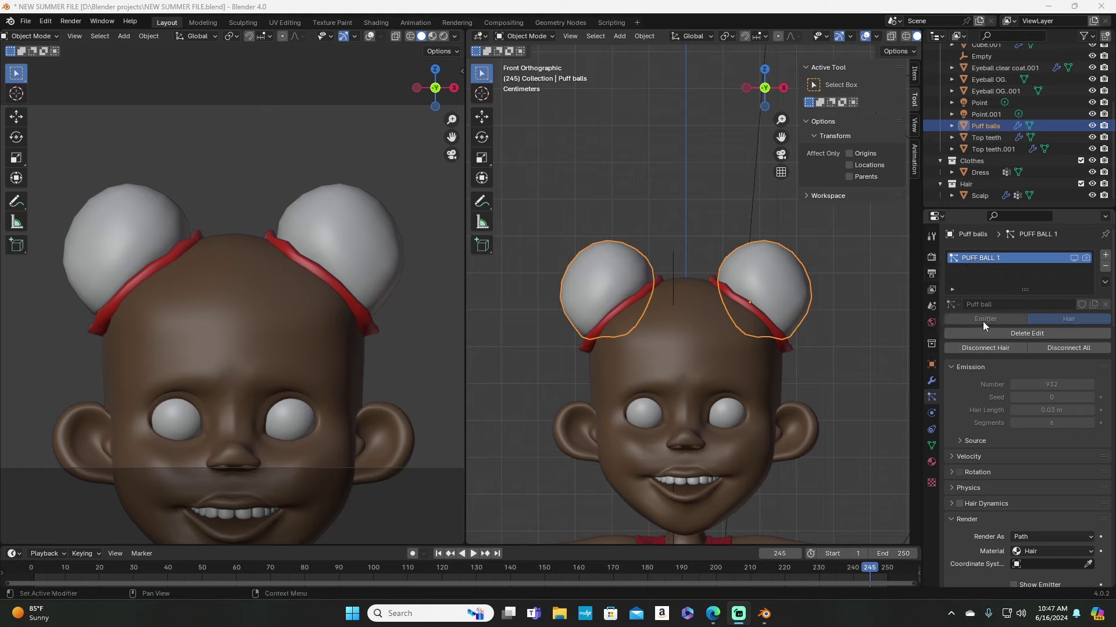
Step: Add a new Hair particle system with Regrow and Advanced on and hair length cut from 4 m to 0.07 m
left_click(1105, 256)
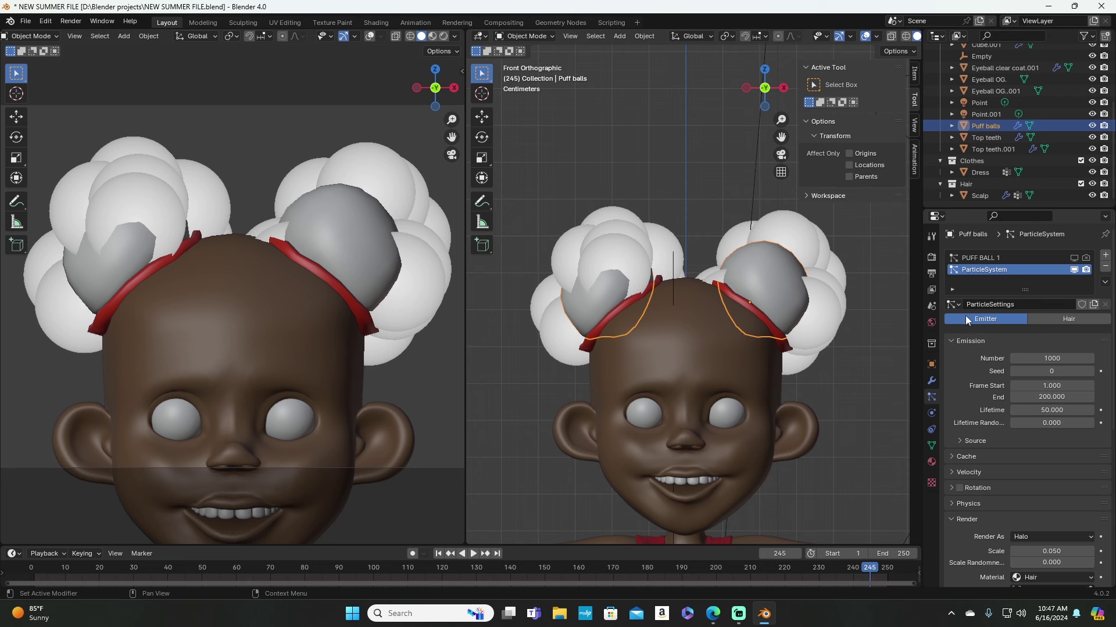
left_click(1065, 322)
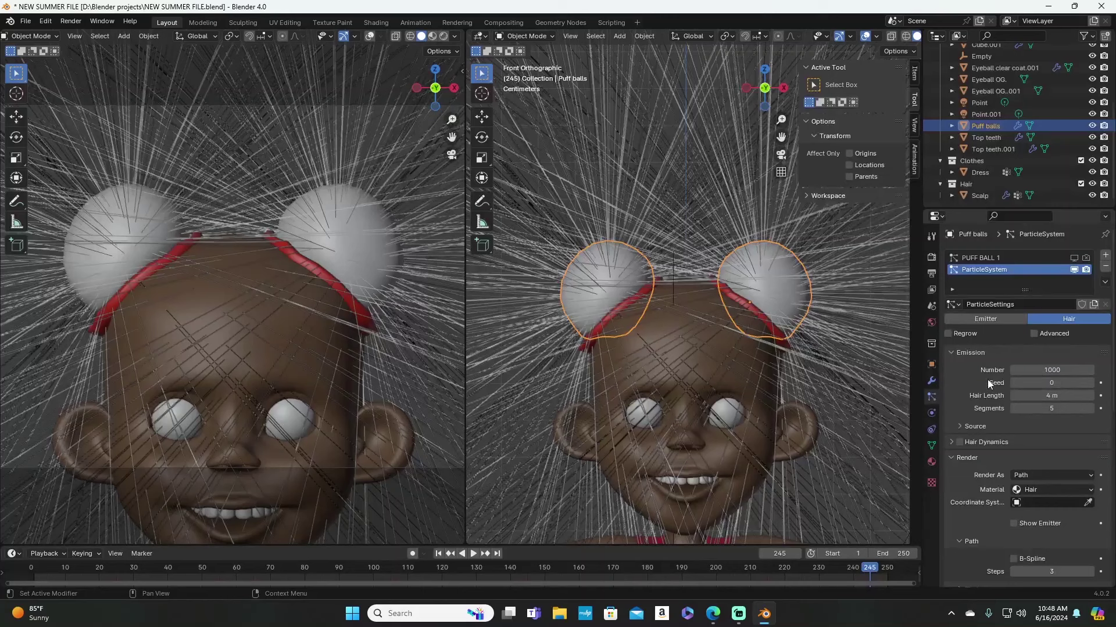
left_click(949, 334)
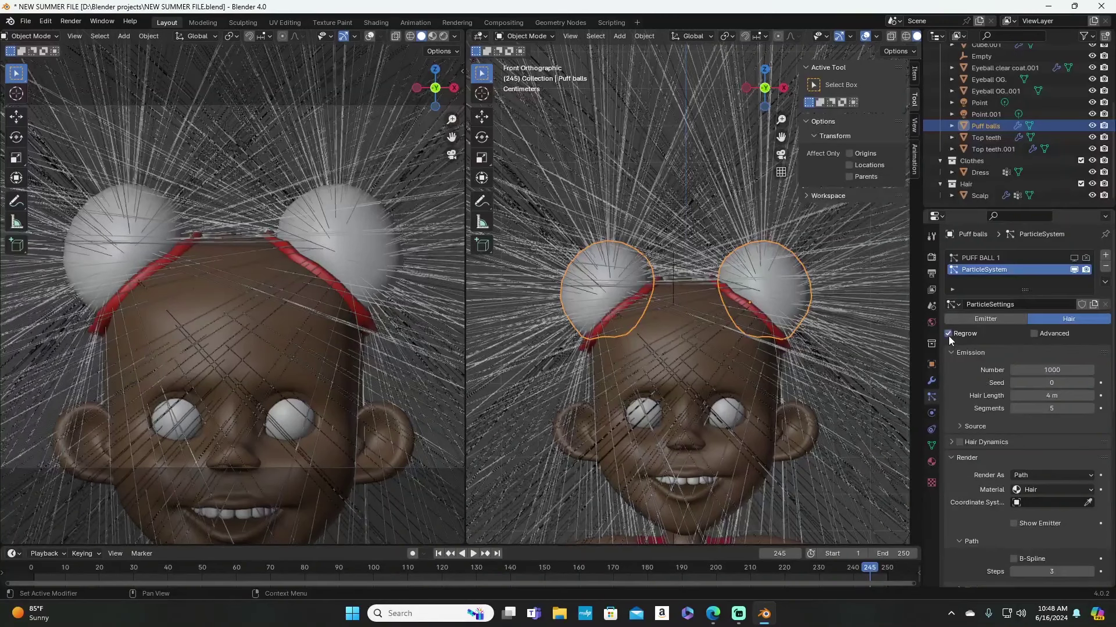
left_click(1032, 333)
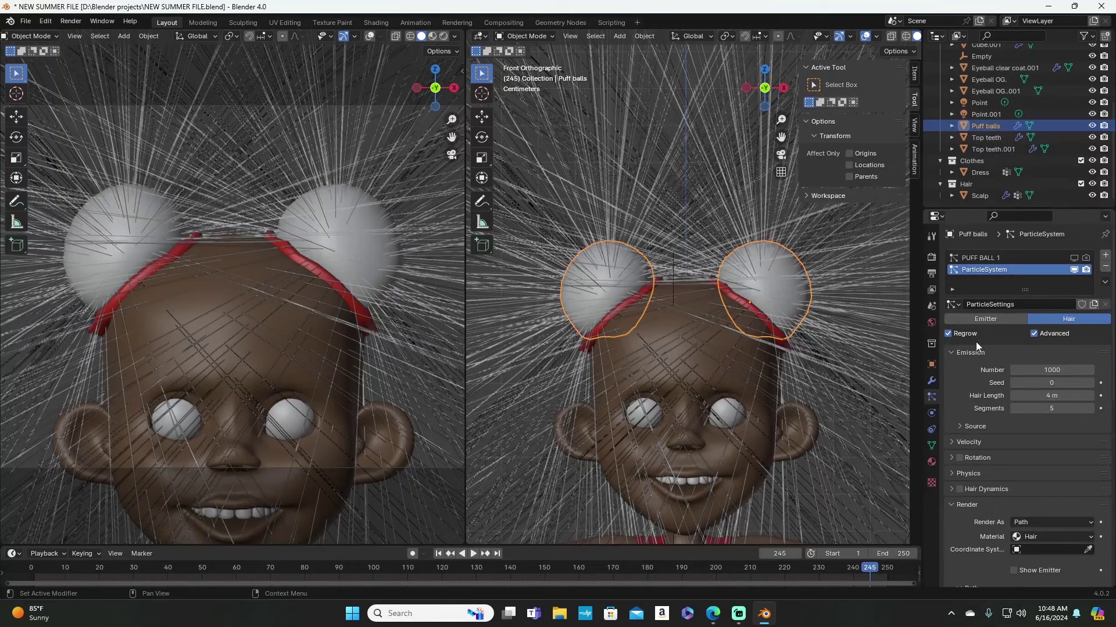
scroll(992, 347, "down", 1)
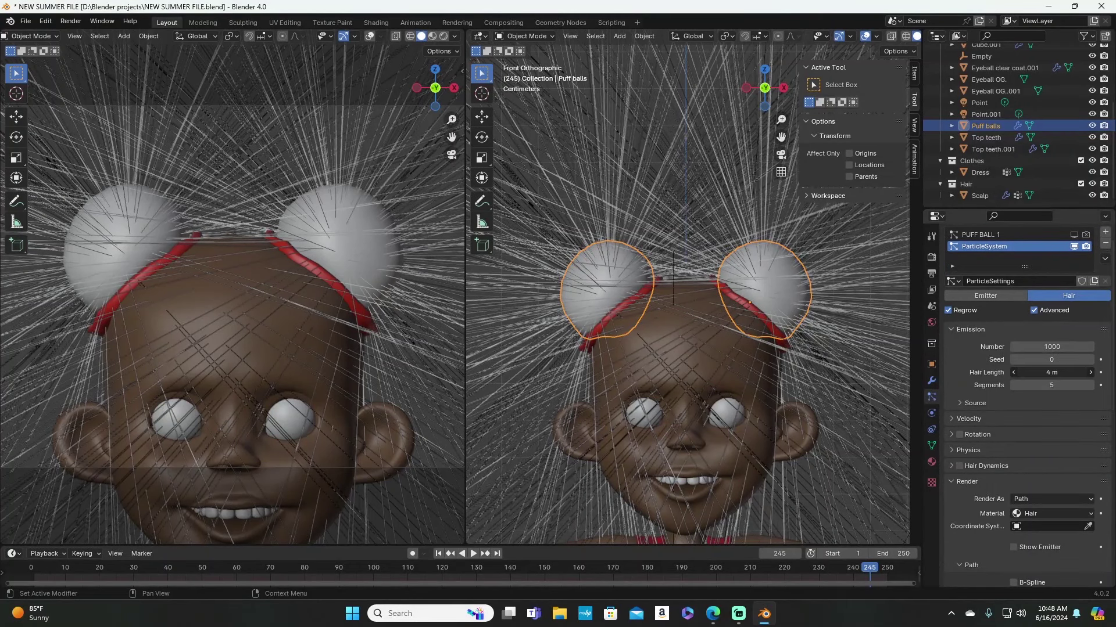
left_click_drag(1040, 373, 999, 372)
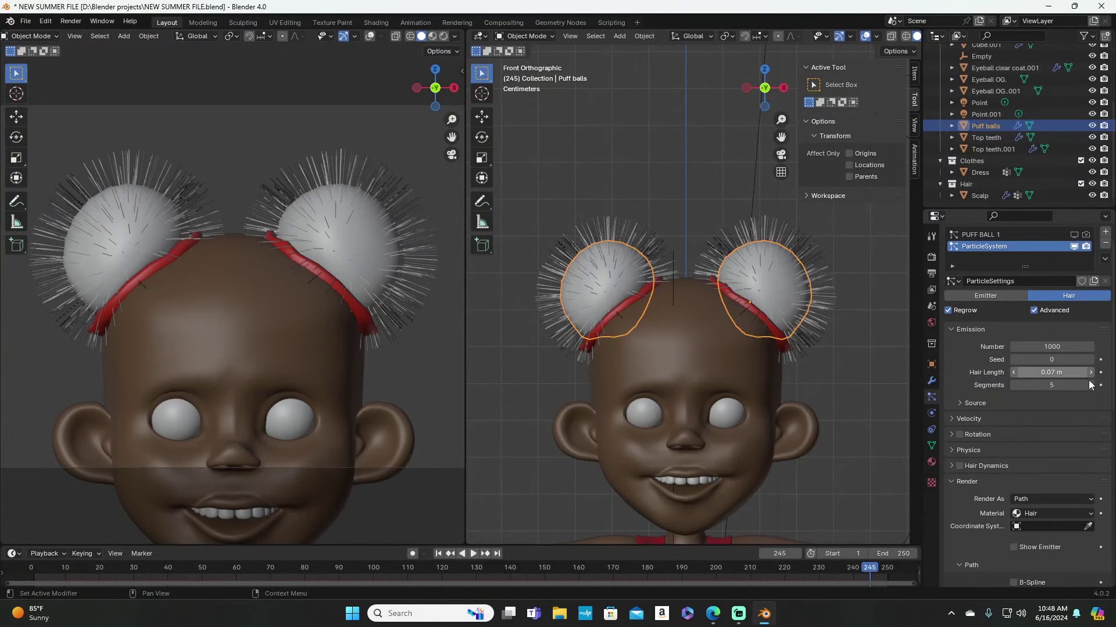
Step: Set the hair length to 0.05 m with 7 segments
left_click(1041, 369)
type("0.05")
key("Return")
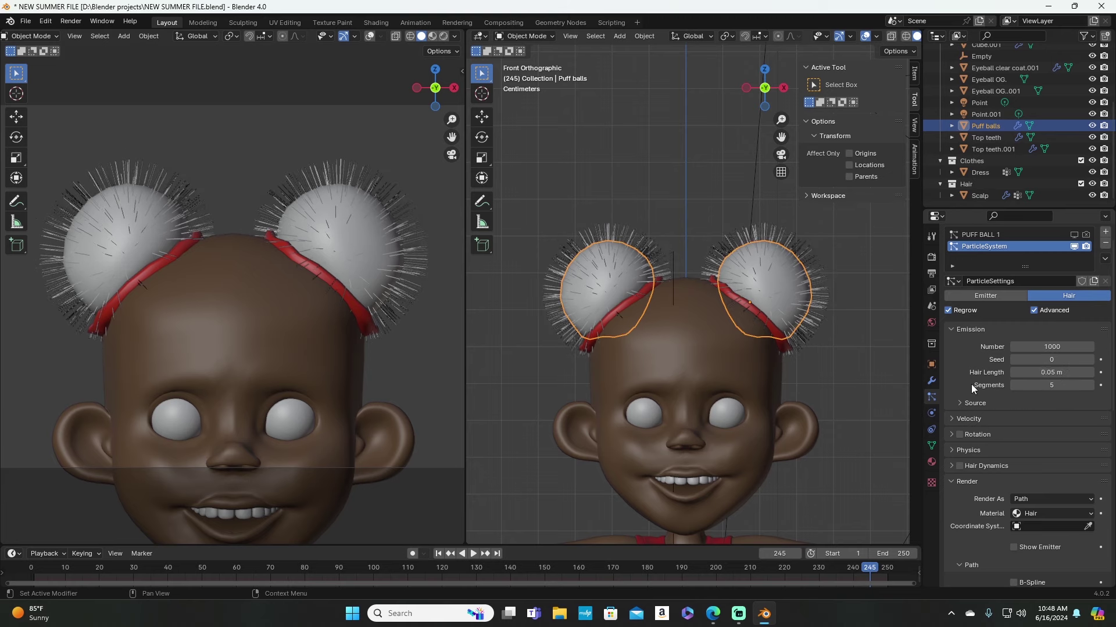
left_click(1025, 386)
type("7")
key("Return")
left_click(960, 400)
left_click(960, 399)
Step: Enable B-Spline smoothing for the hair paths and set path Steps to 9
scroll(991, 404, "down", 2)
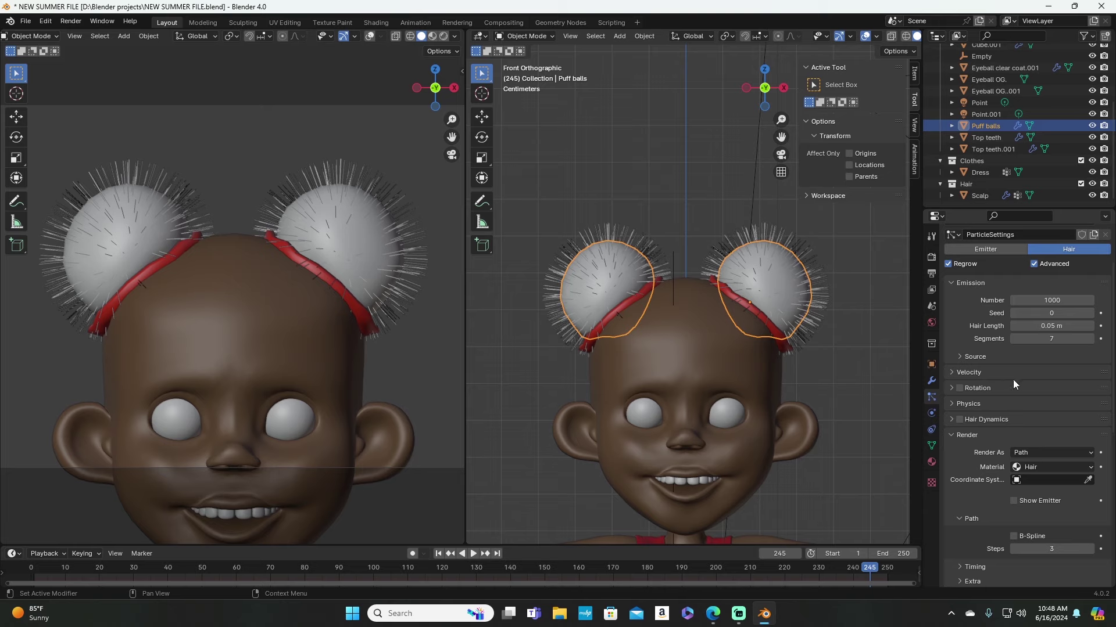
scroll(1003, 361, "down", 2)
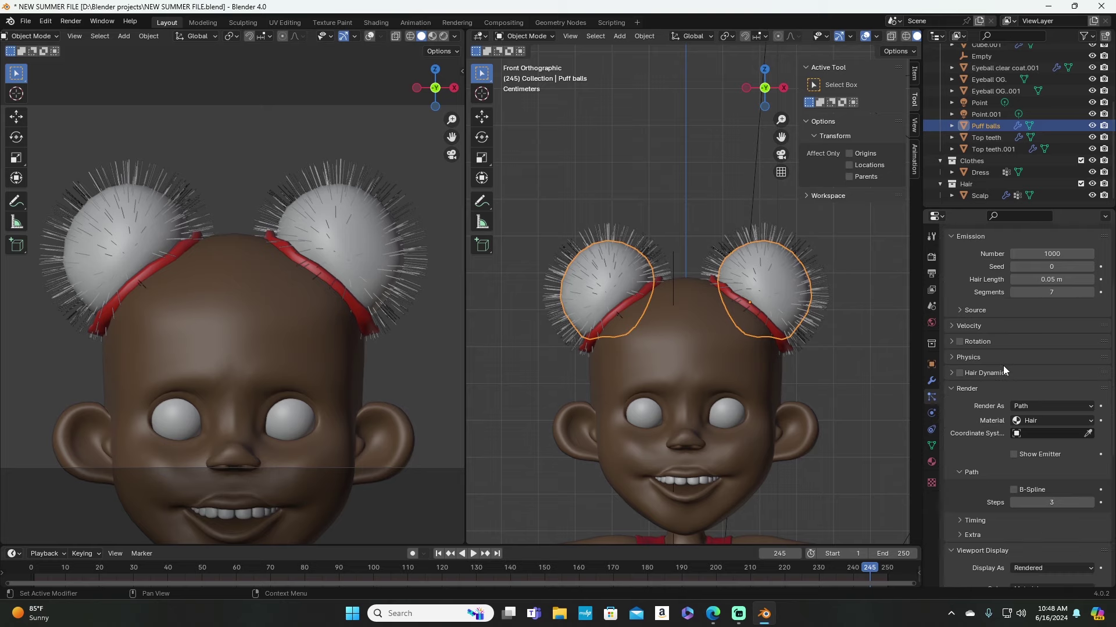
scroll(1016, 471, "down", 2)
left_click(1013, 444)
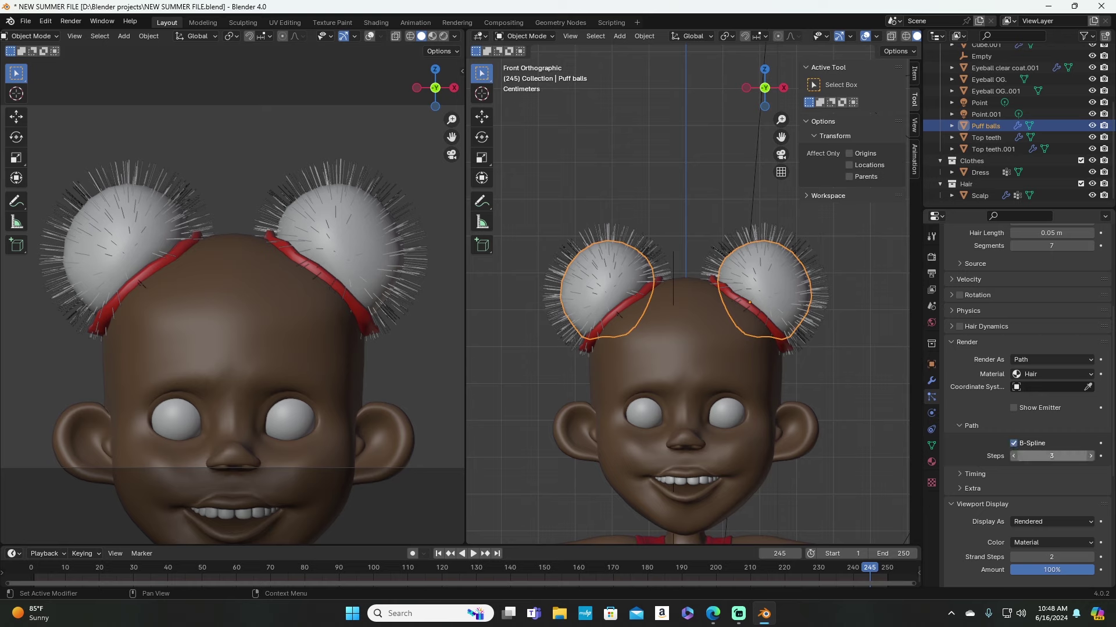
double_click(1047, 461)
key("Return")
left_click(1090, 457)
left_click(1090, 457)
left_click(1090, 457)
left_click(1090, 457)
left_click(1090, 457)
left_click(1013, 456)
left_click_drag(1013, 456, 1015, 458)
Step: Raise viewport Strand Steps to 7 and briefly hide then reshow the emitter spheres
scroll(1029, 460, "down", 2)
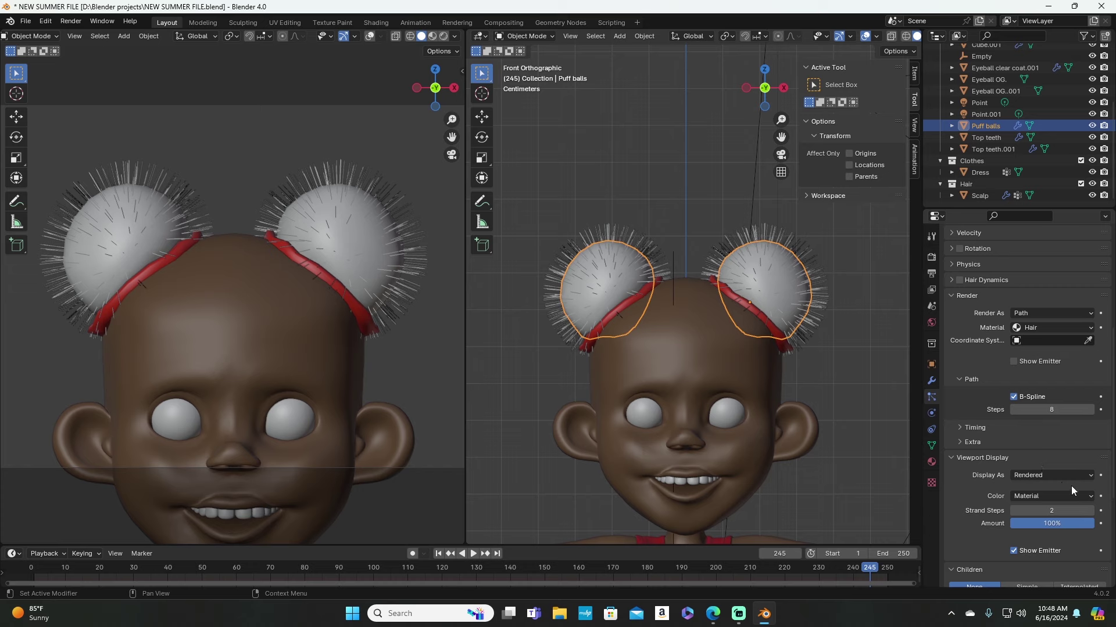
left_click(1091, 511)
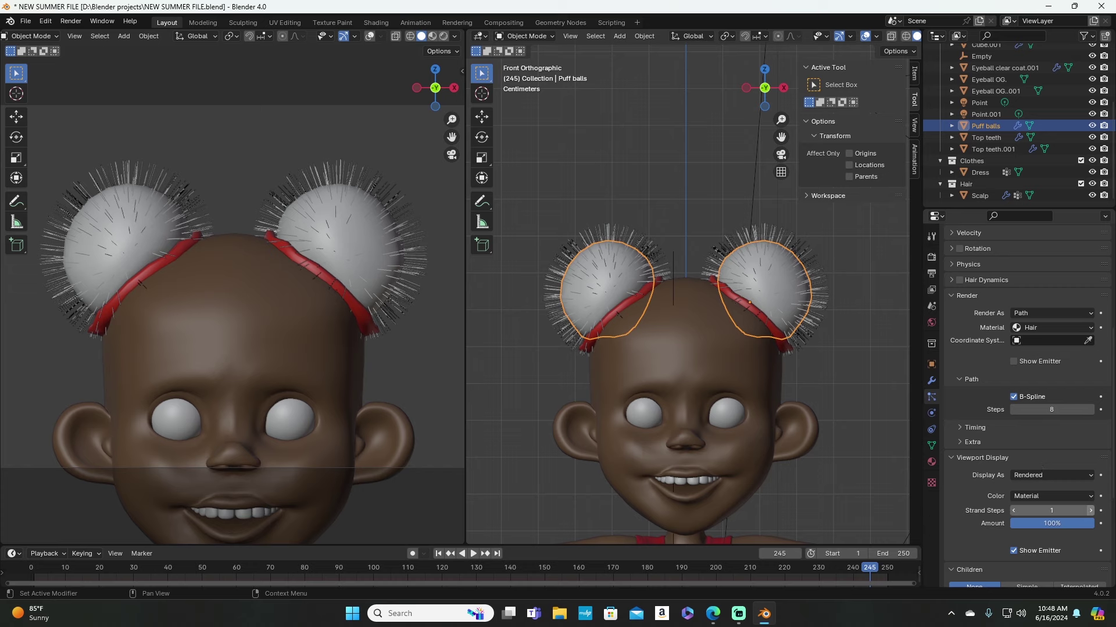
left_click(1091, 512)
left_click(1091, 511)
double_click(1090, 511)
left_click(1086, 510)
key("Return")
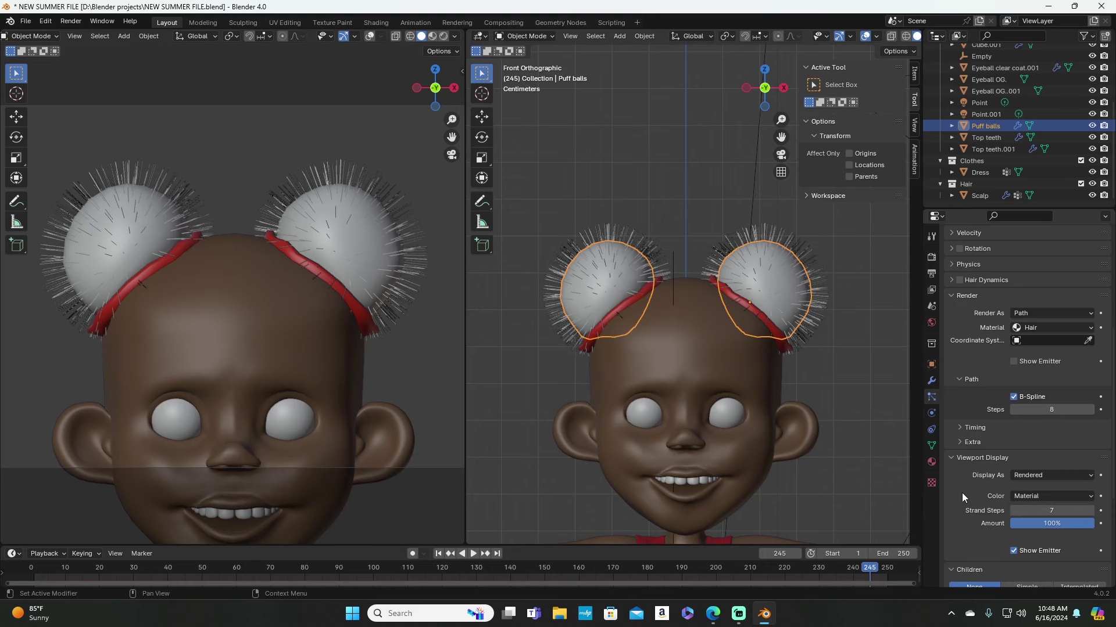
left_click(1018, 549)
left_click(1017, 550)
scroll(978, 490, "down", 3)
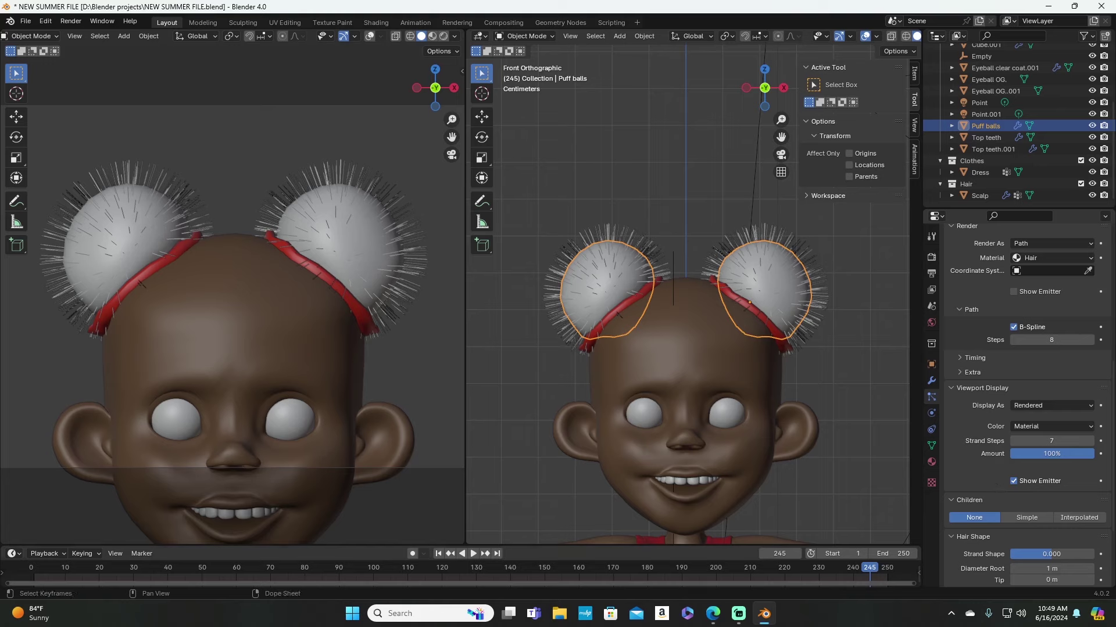
key("alt+Tab")
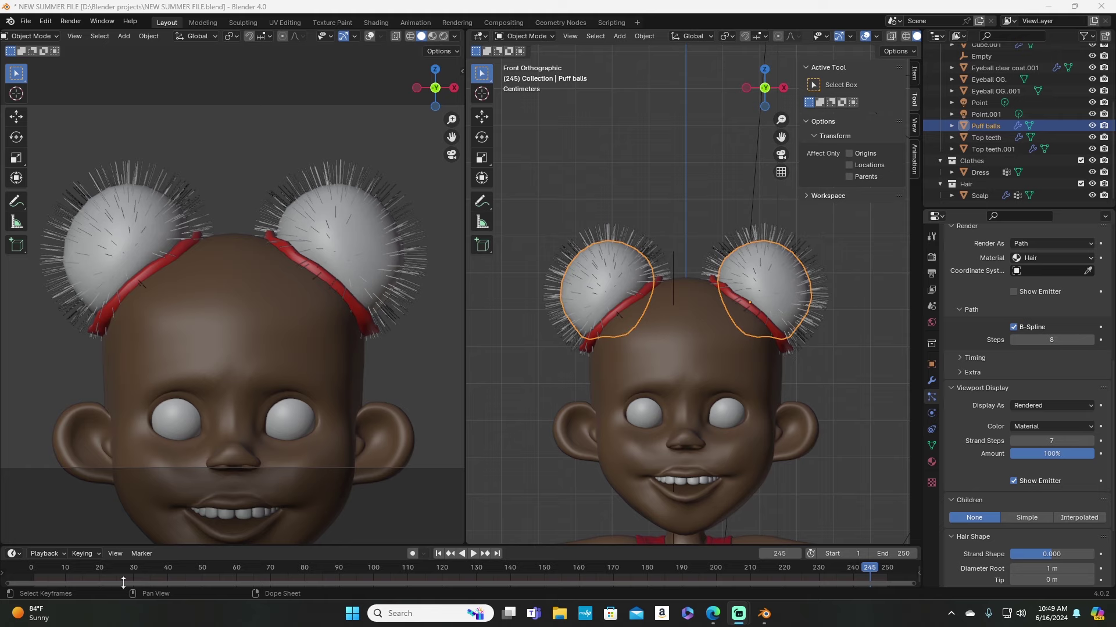
scroll(714, 348, "up", 2)
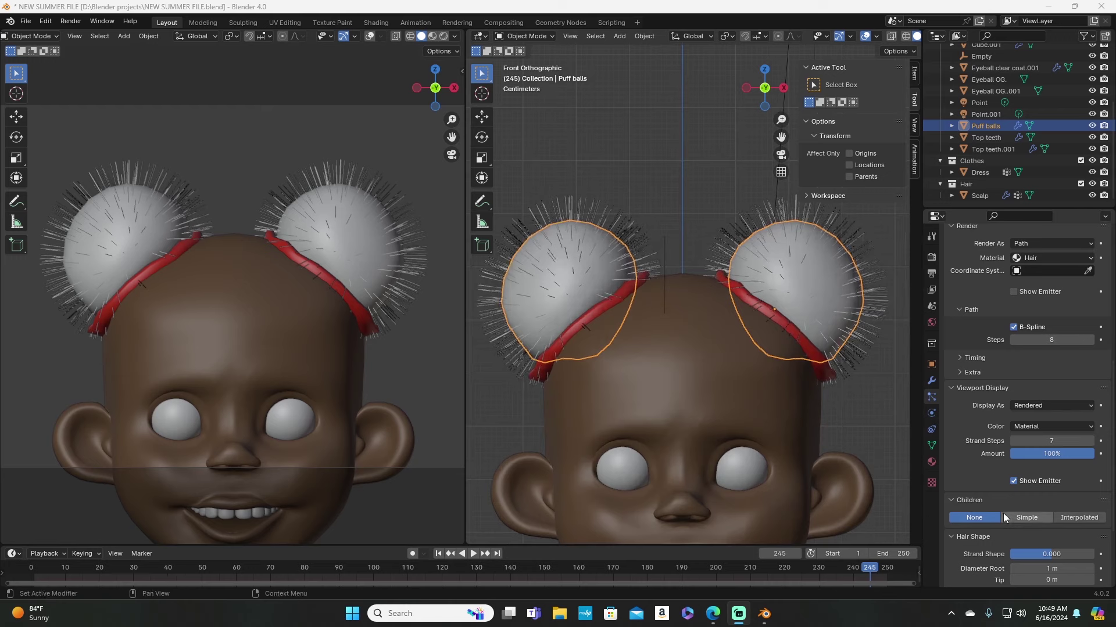
Step: Give the puff balls Interpolated children with a viewport Display Amount of 30
scroll(1072, 522, "down", 2)
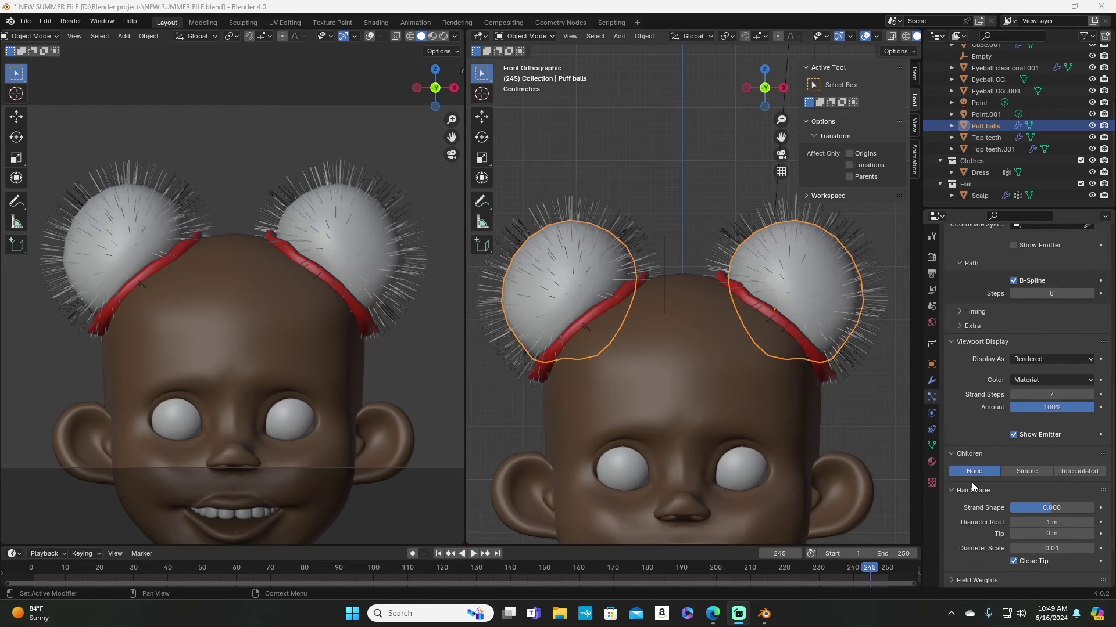
left_click(1071, 472)
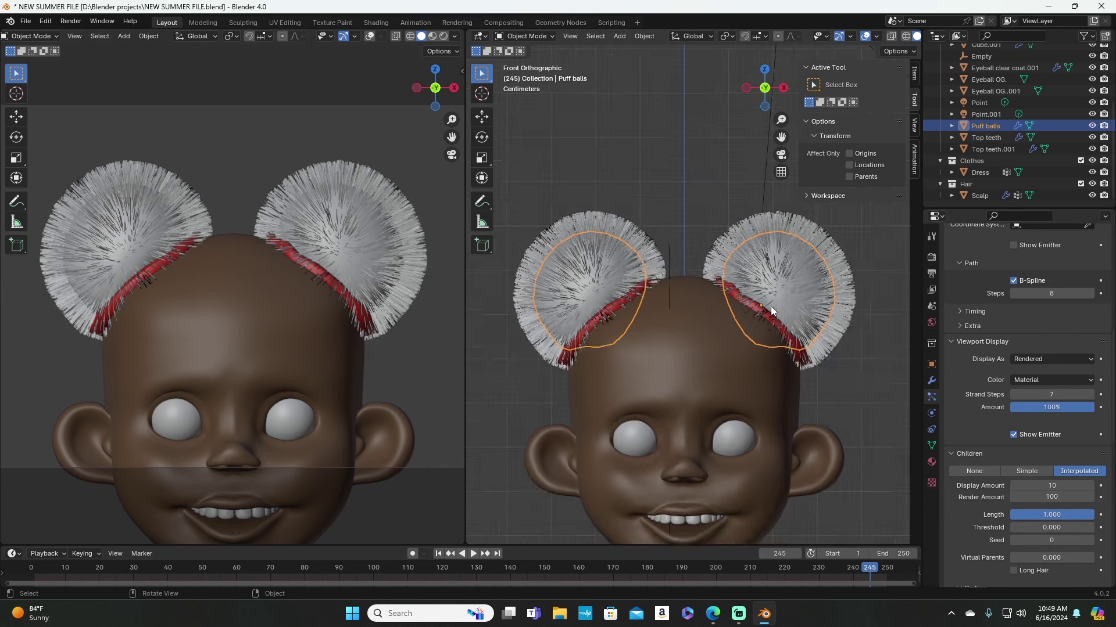
scroll(770, 305, "up", 2)
scroll(755, 308, "down", 2)
scroll(761, 313, "up", 2)
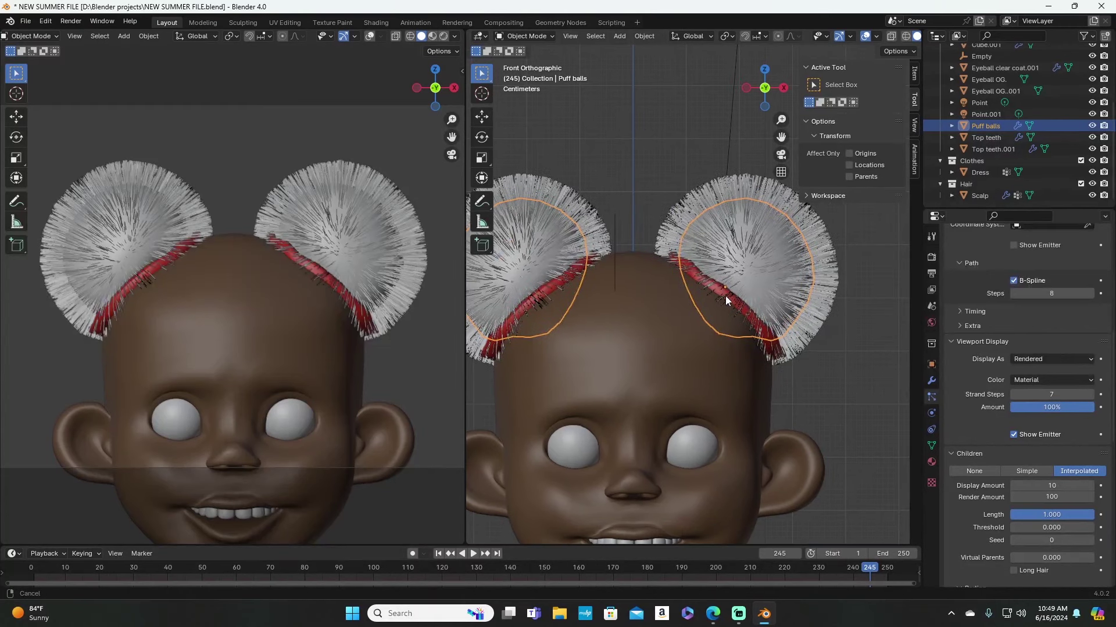
scroll(728, 299, "up", 1)
scroll(728, 298, "down", 4)
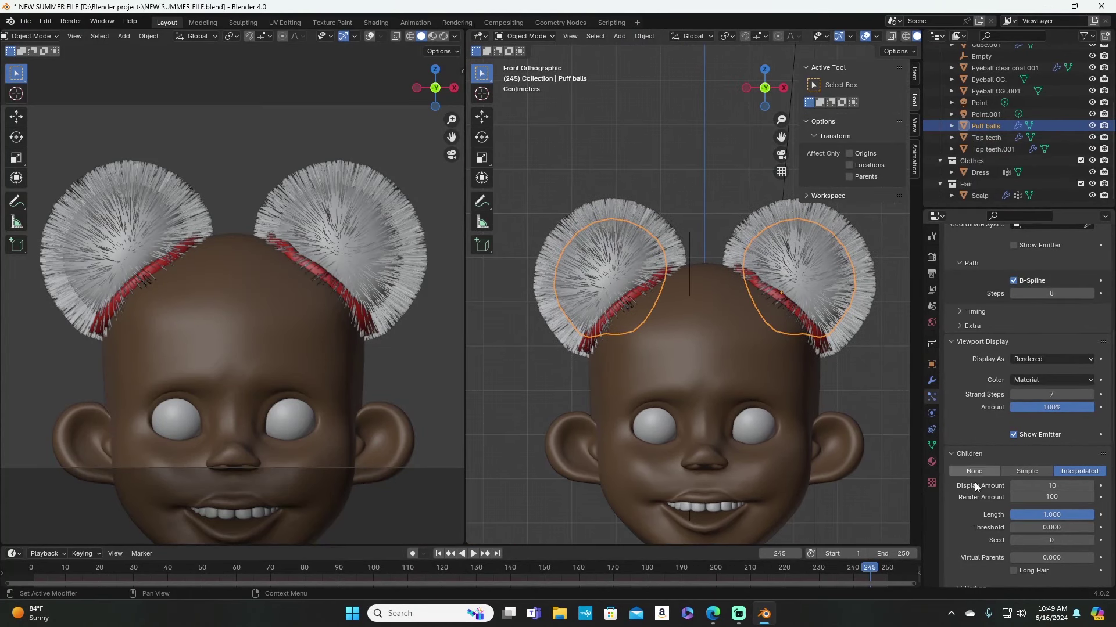
left_click(1054, 485)
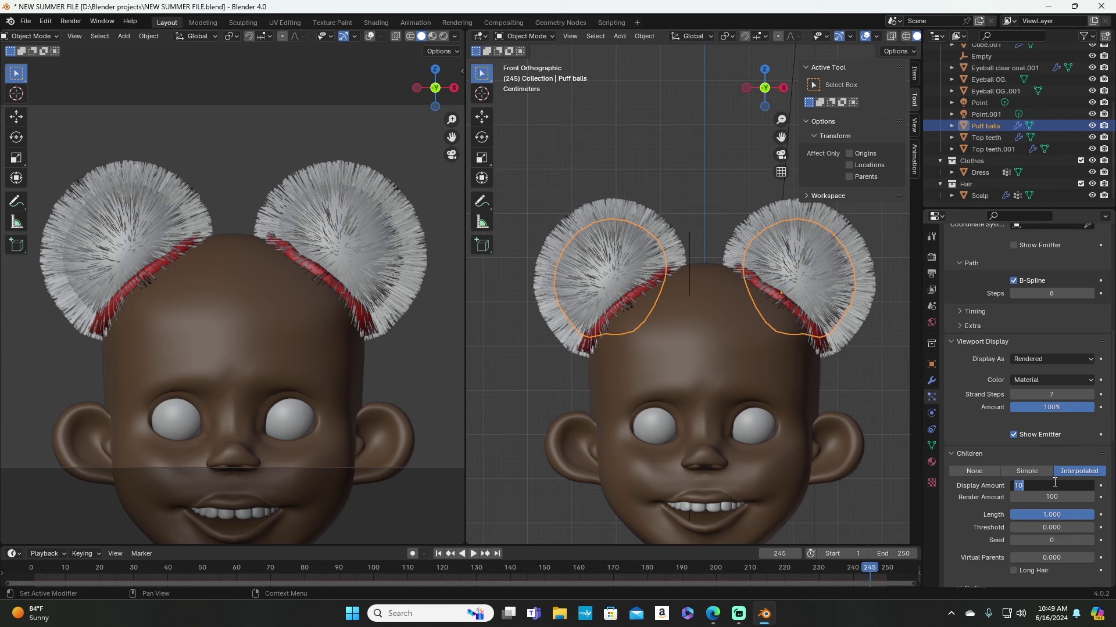
type("30")
key("Return")
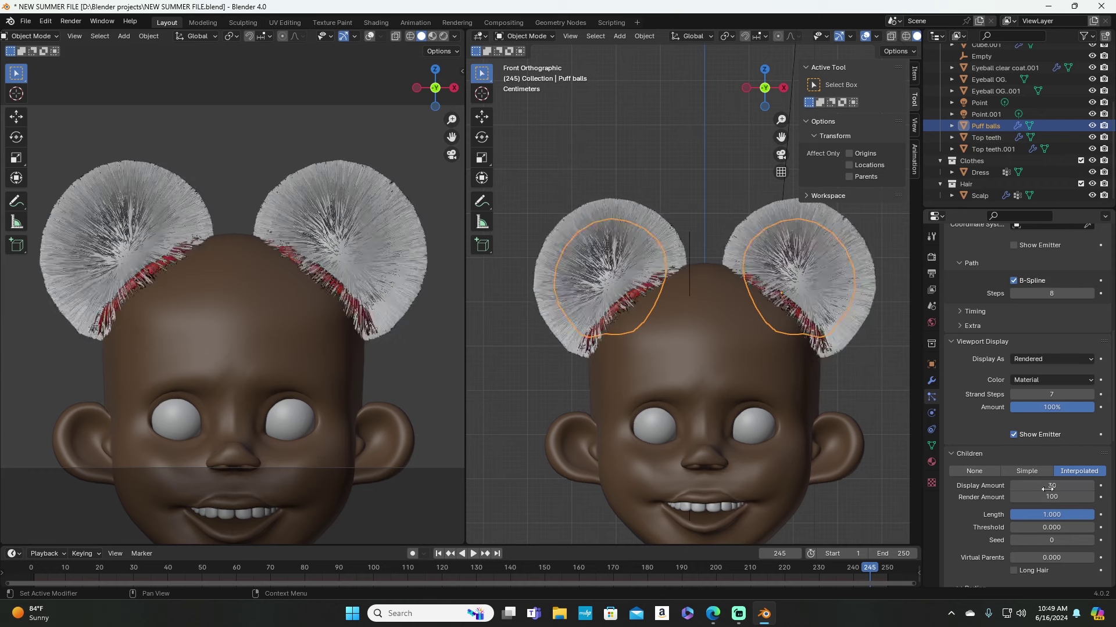
Step: Set the child Render Amount to 60 and check the head through the scene camera
left_click(1047, 497)
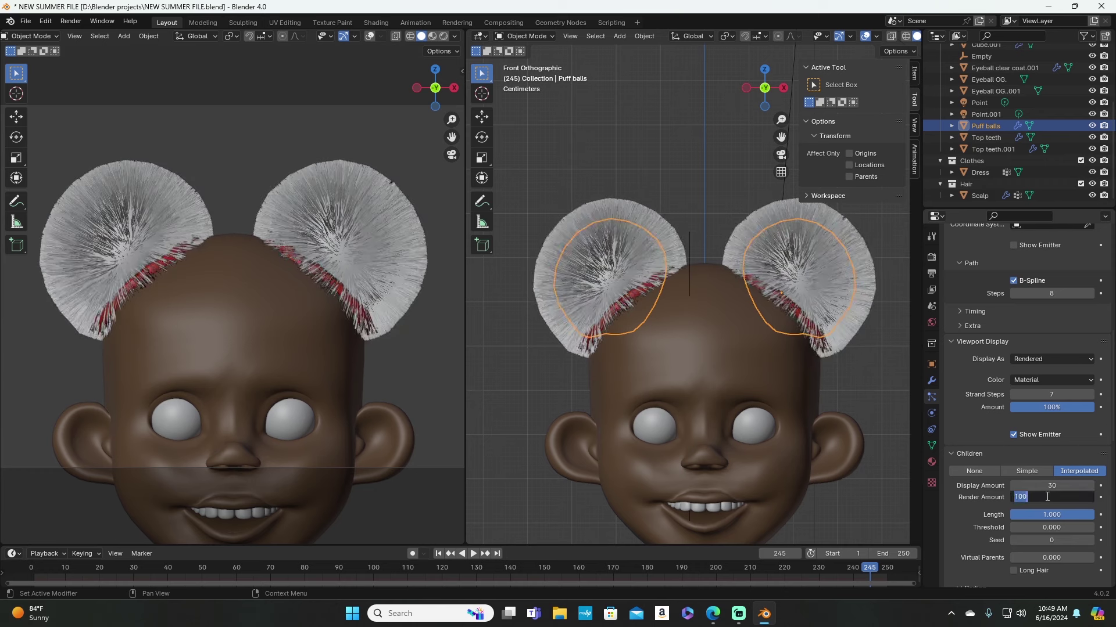
type("70")
key("Return")
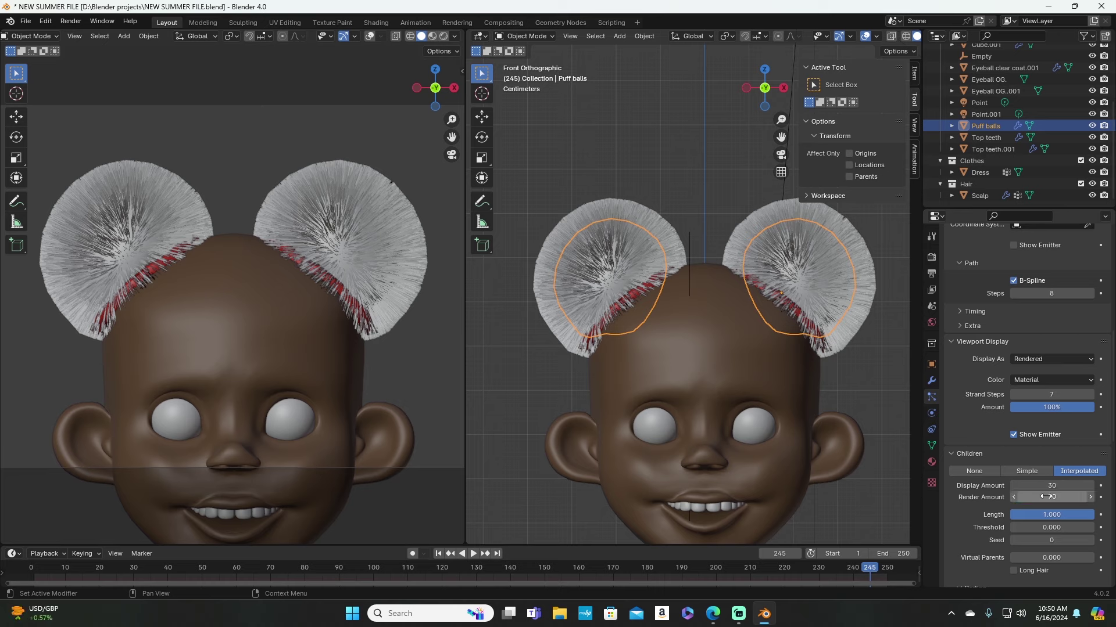
left_click(1049, 496)
type("60")
key("Return")
scroll(1054, 490, "down", 3)
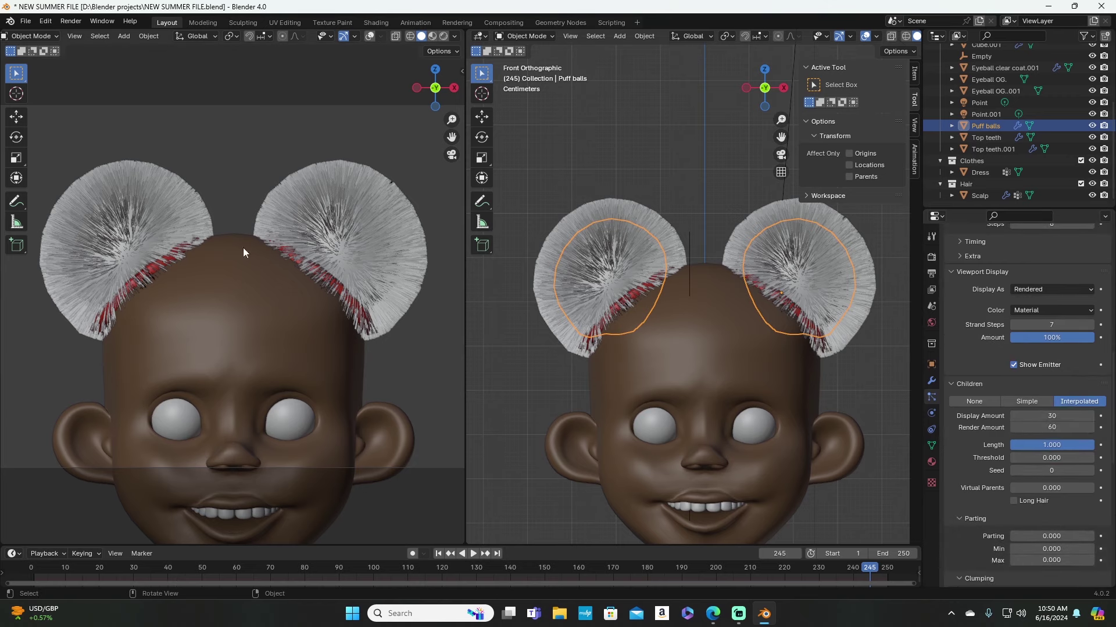
key("KP_0")
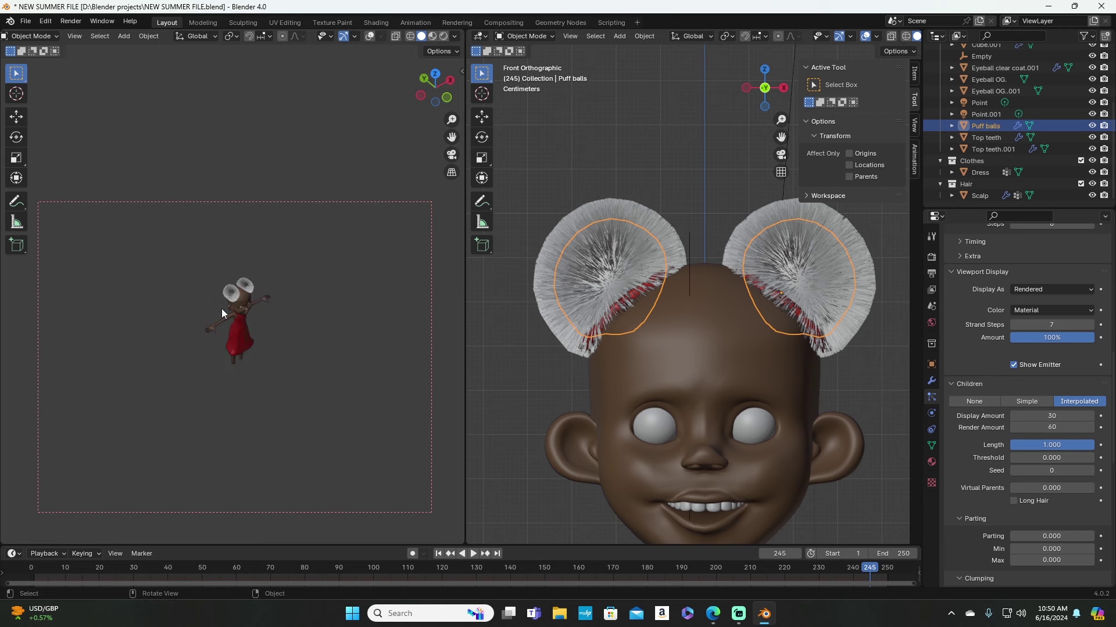
key("KP_0")
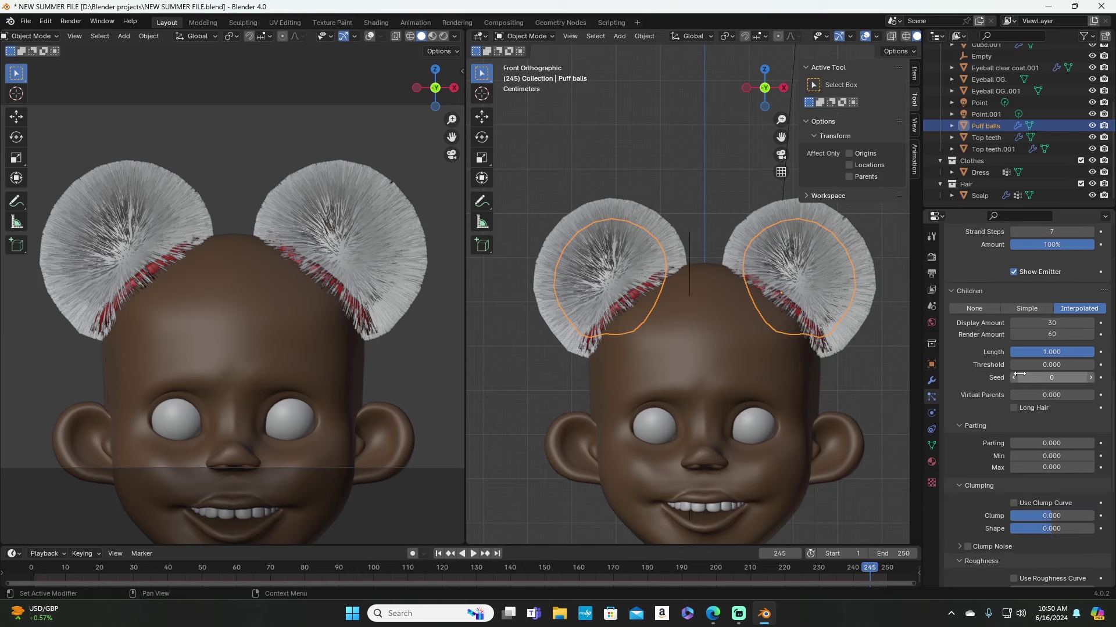
Step: Enter 0.005 for the child Parting and tick Use Clump Curve under Clumping
scroll(1018, 376, "down", 8)
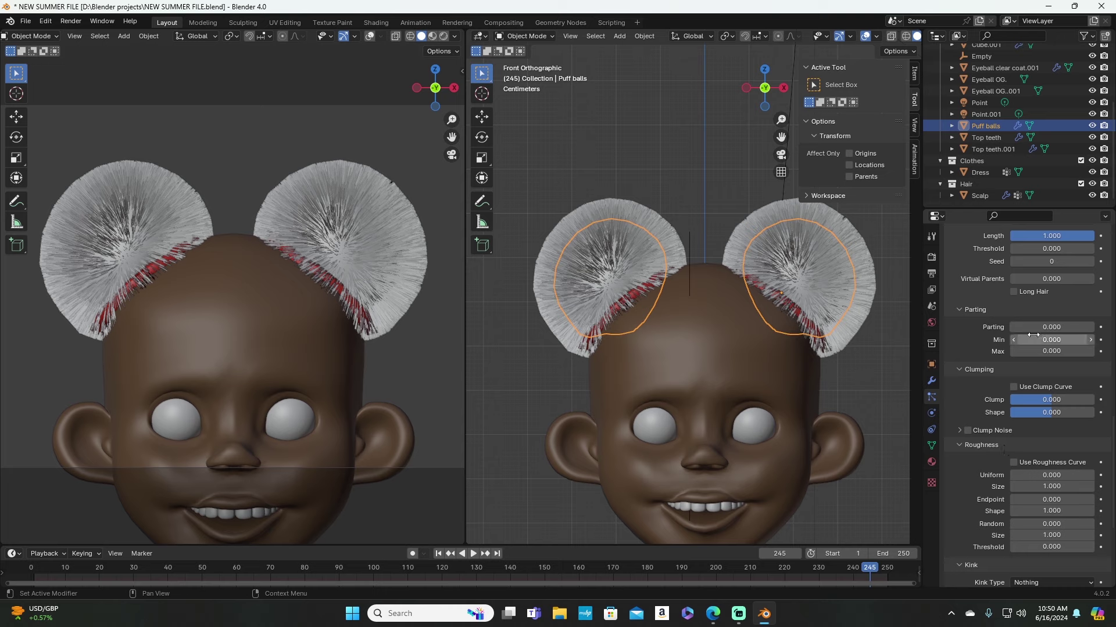
left_click(1051, 327)
type(".005")
key("Return")
left_click(1014, 386)
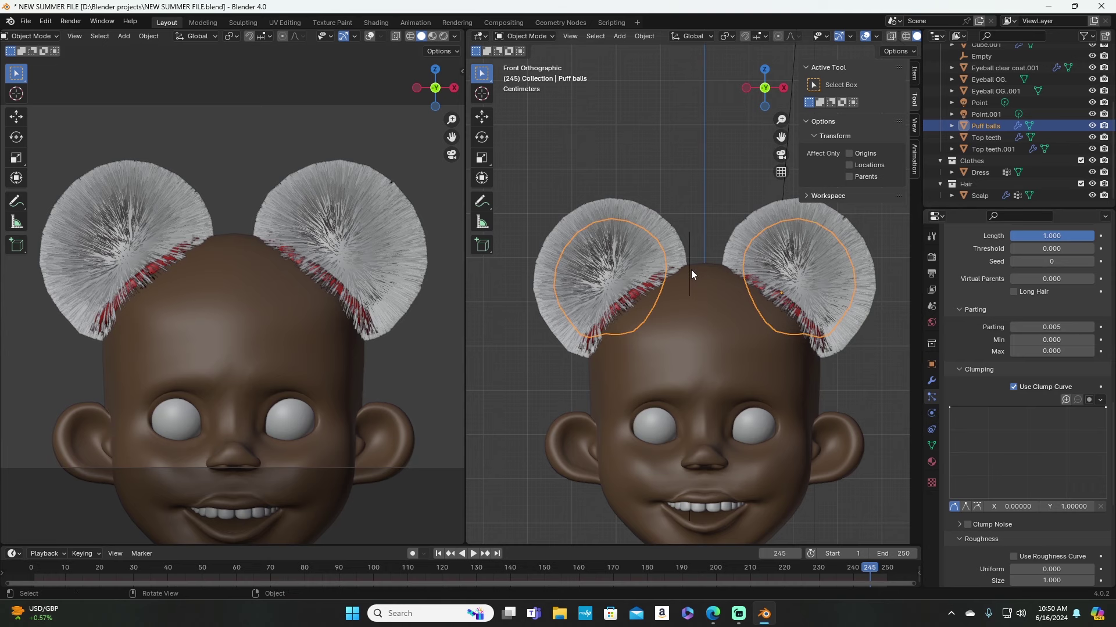
Step: Lower the clump curve's right end to about 0.5, add a bend point, and drop its left end to 0.625
key("KP_0")
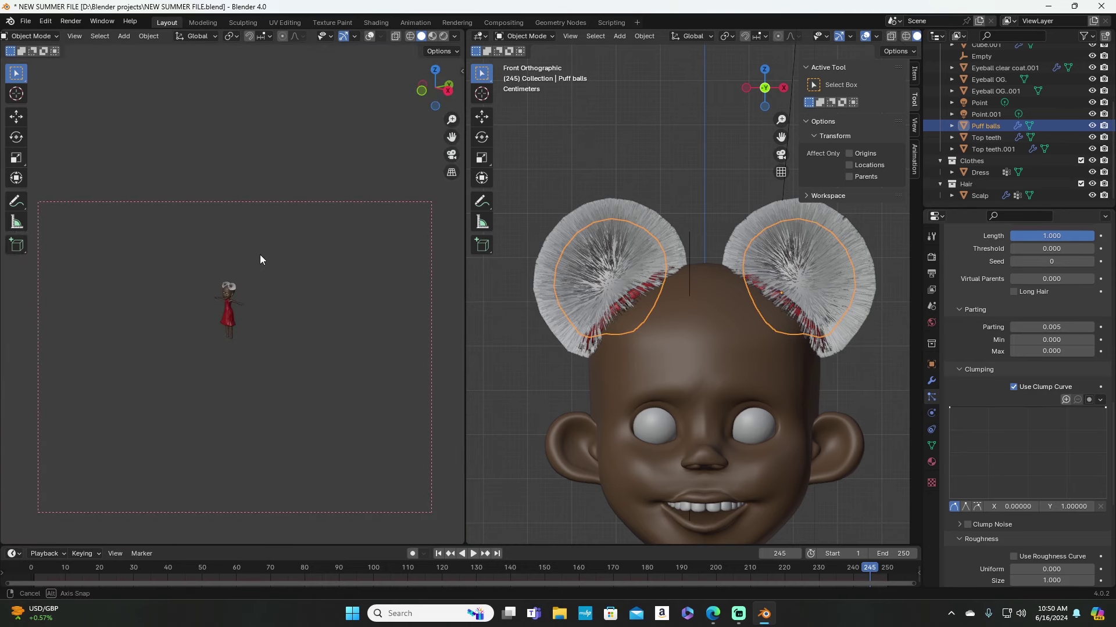
scroll(280, 257, "up", 10)
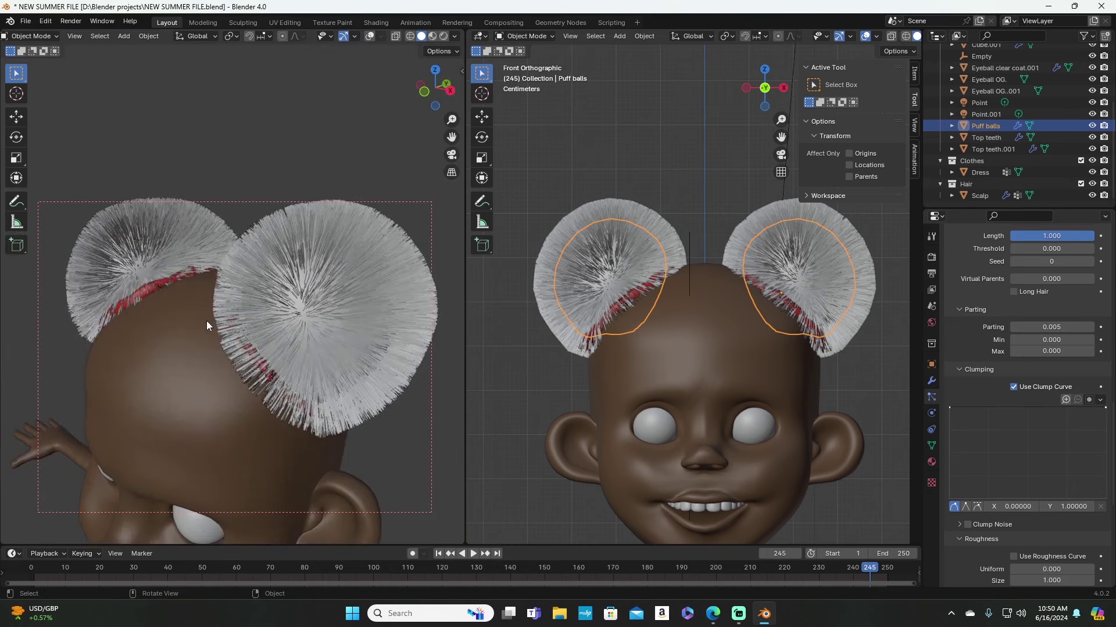
middle_click_drag(207, 321, 271, 322, "shift")
scroll(271, 322, "down", 2)
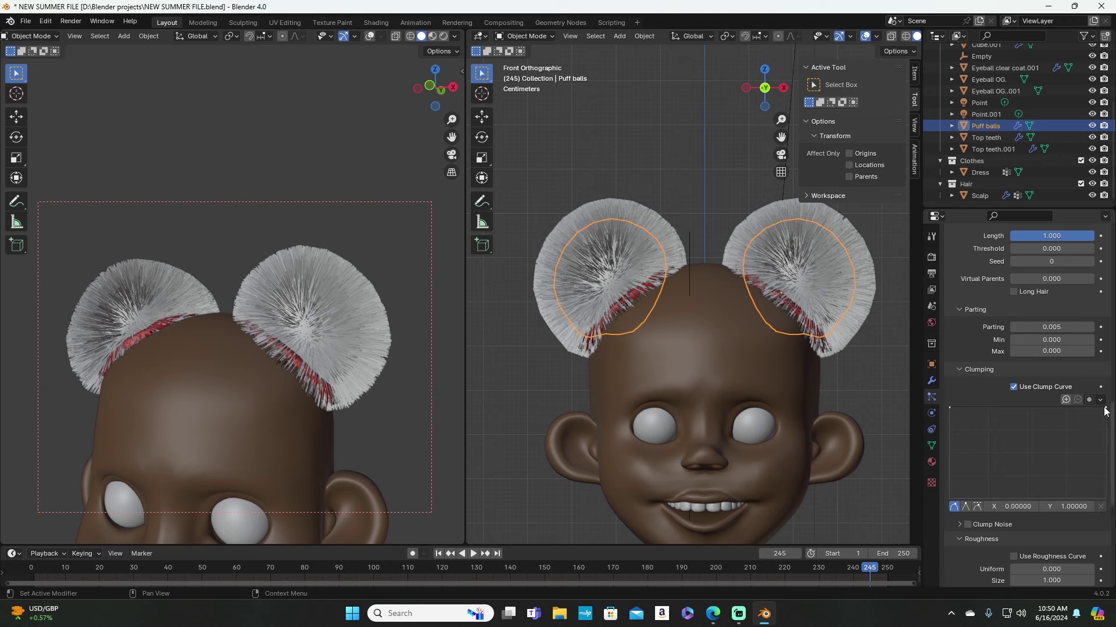
left_click_drag(1105, 411, 1107, 455)
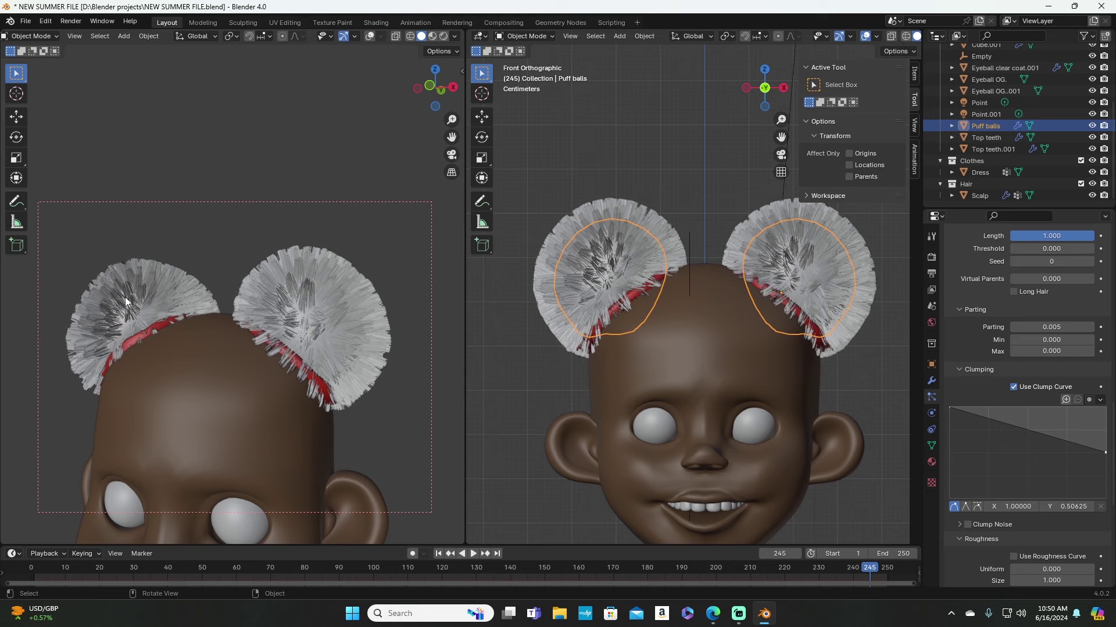
middle_click_drag(109, 287, 146, 294)
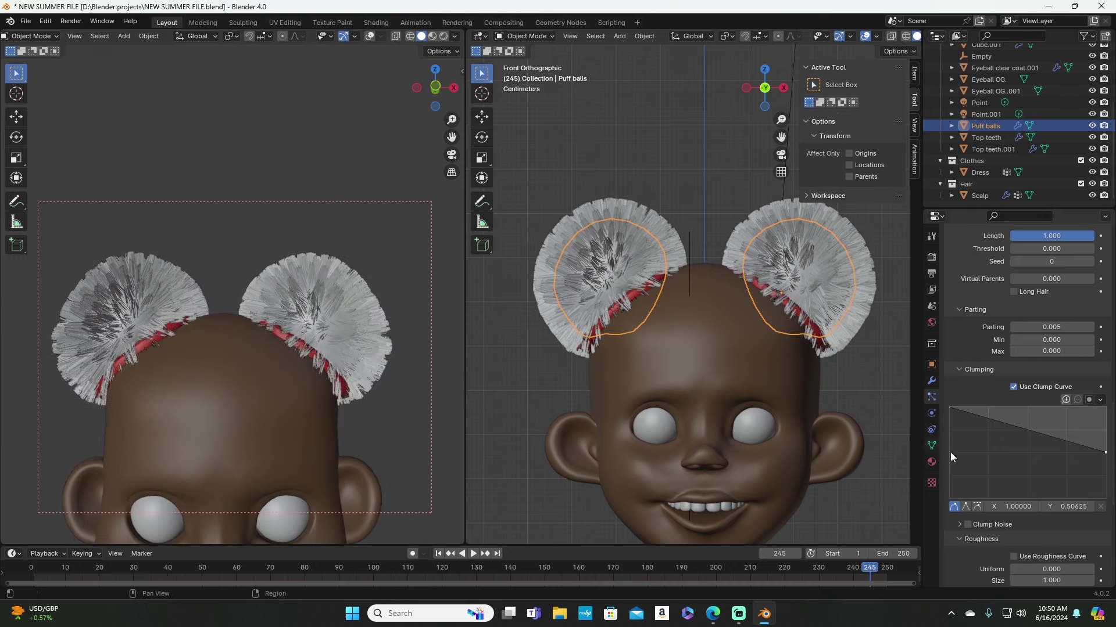
left_click_drag(1030, 430, 1047, 419)
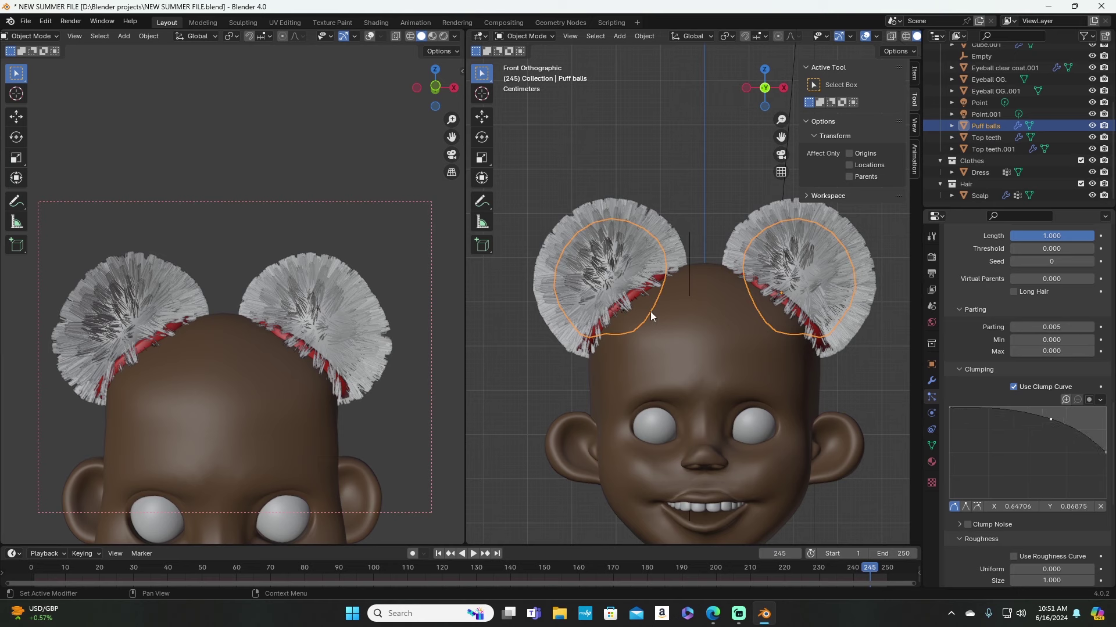
scroll(181, 291, "up", 6)
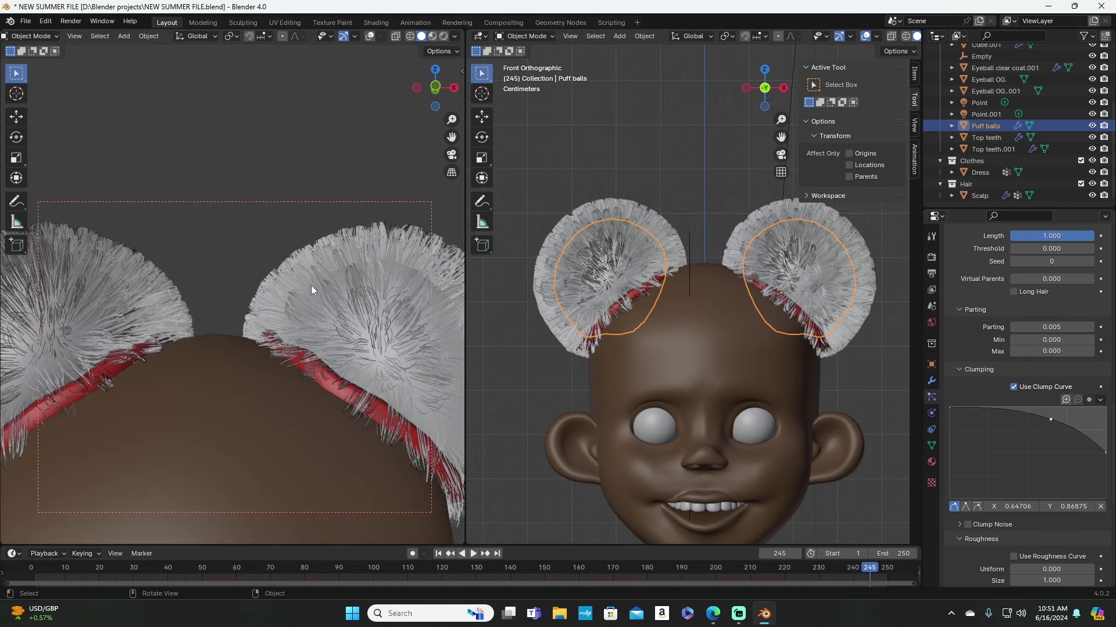
middle_click_drag(233, 309, 260, 303)
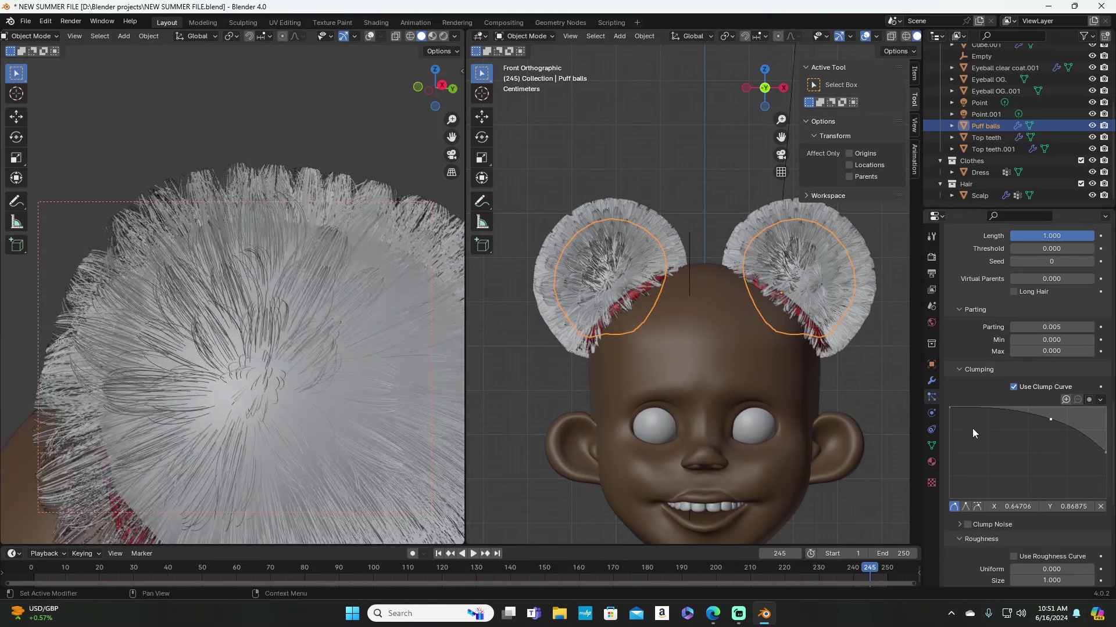
left_click_drag(950, 410, 905, 442)
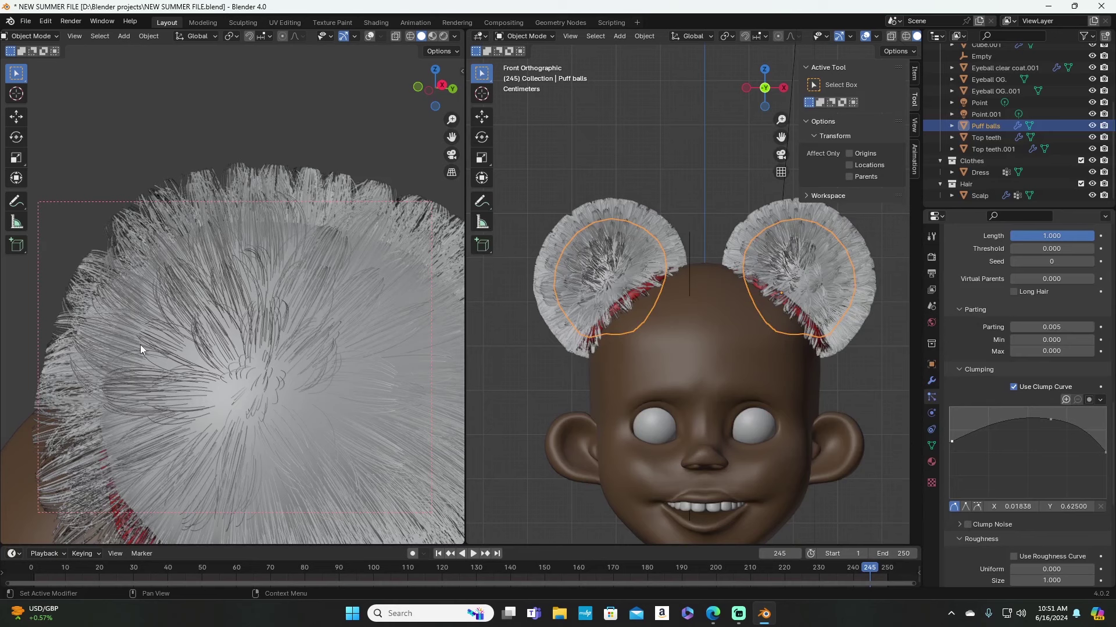
Step: Inspect the buns from the front, then lift the clump curve's starting point to about 0.756
middle_click_drag(163, 332, 242, 351)
scroll(300, 372, "up", 2)
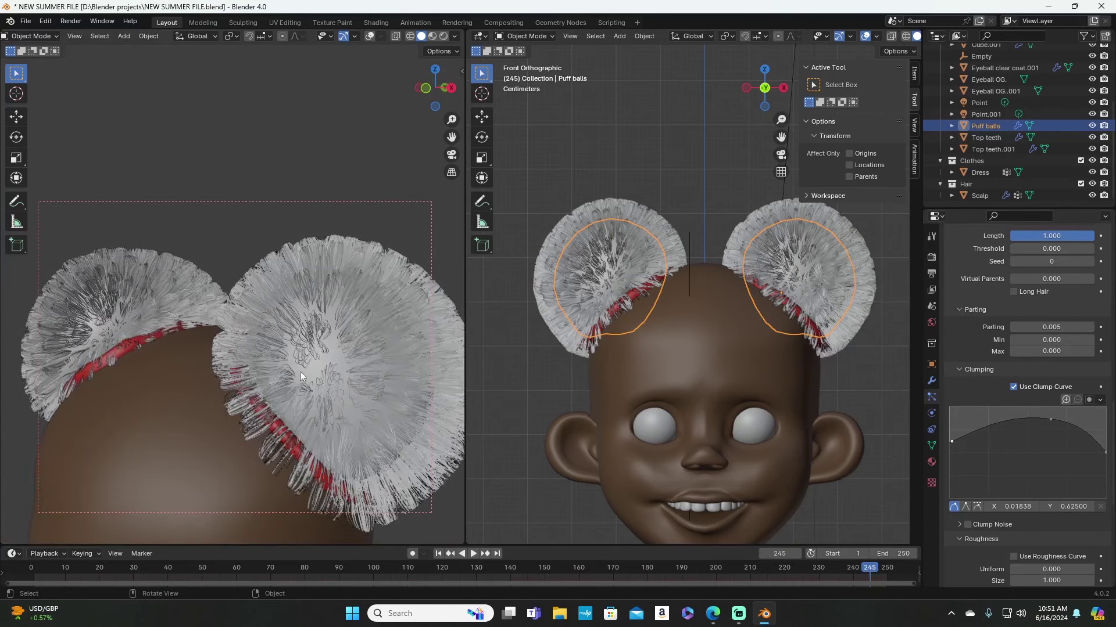
scroll(346, 344, "down", 3)
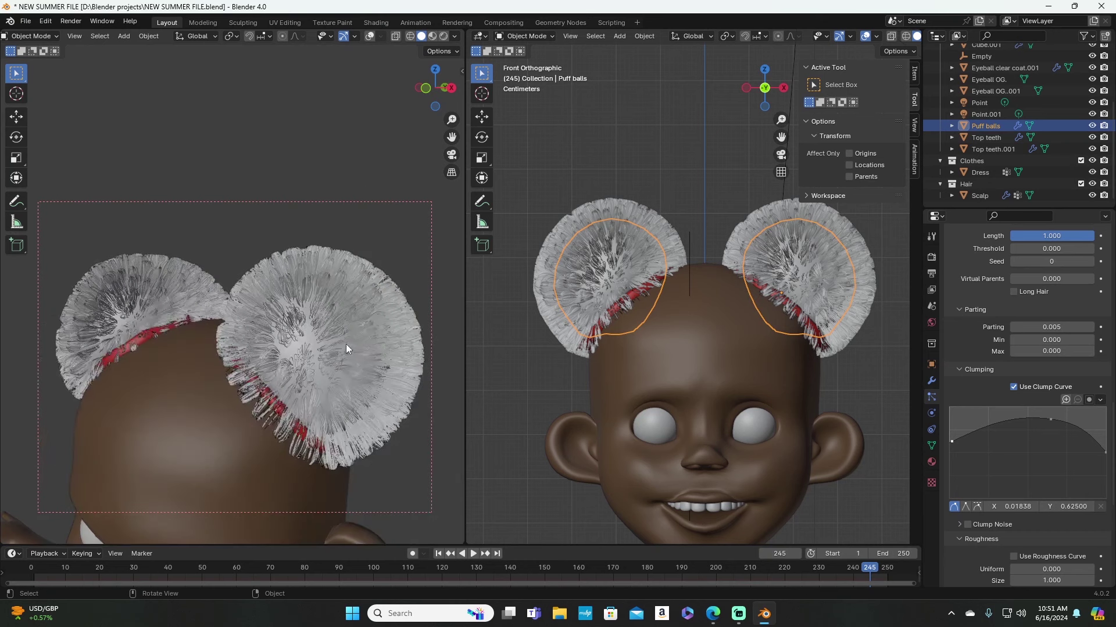
middle_click_drag(298, 326, 388, 365)
key("KP_1")
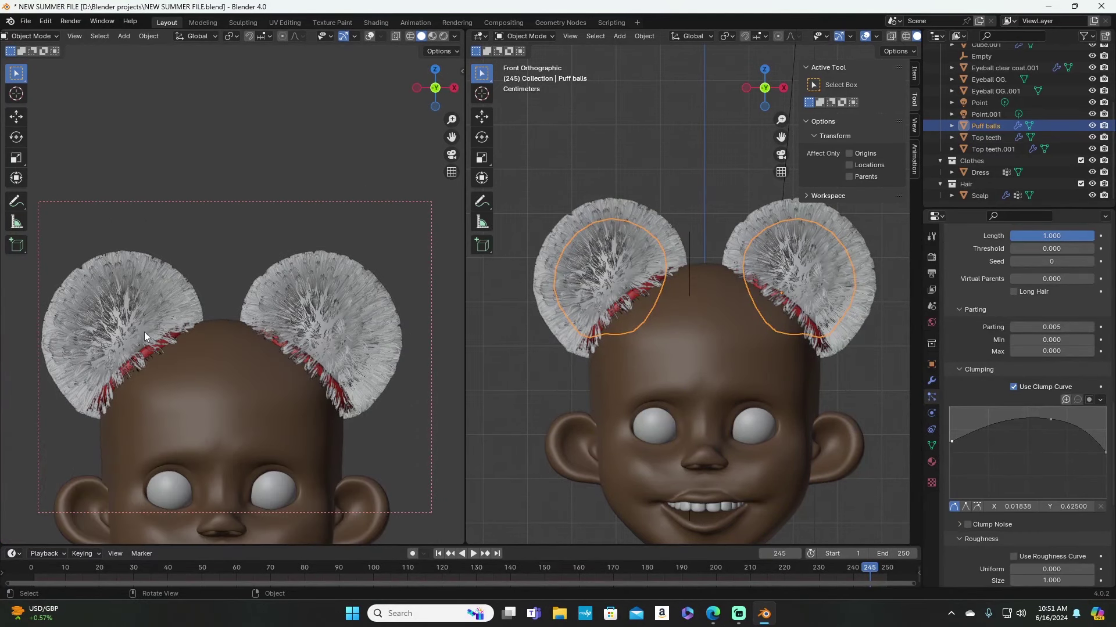
middle_click_drag(194, 313, 176, 294, "ctrl")
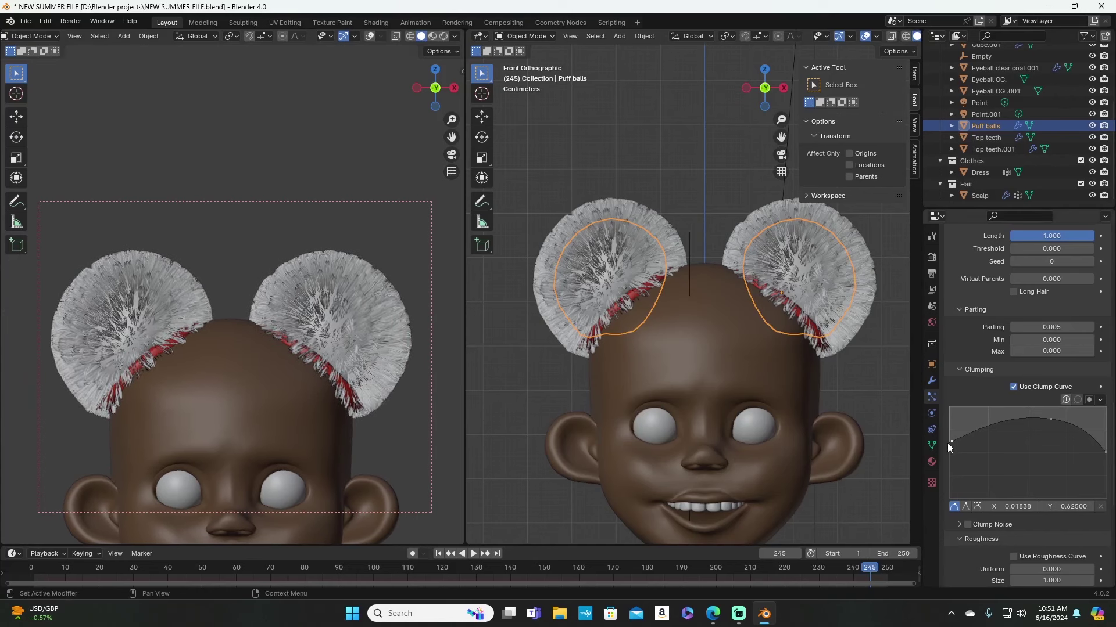
left_click_drag(952, 443, 950, 434)
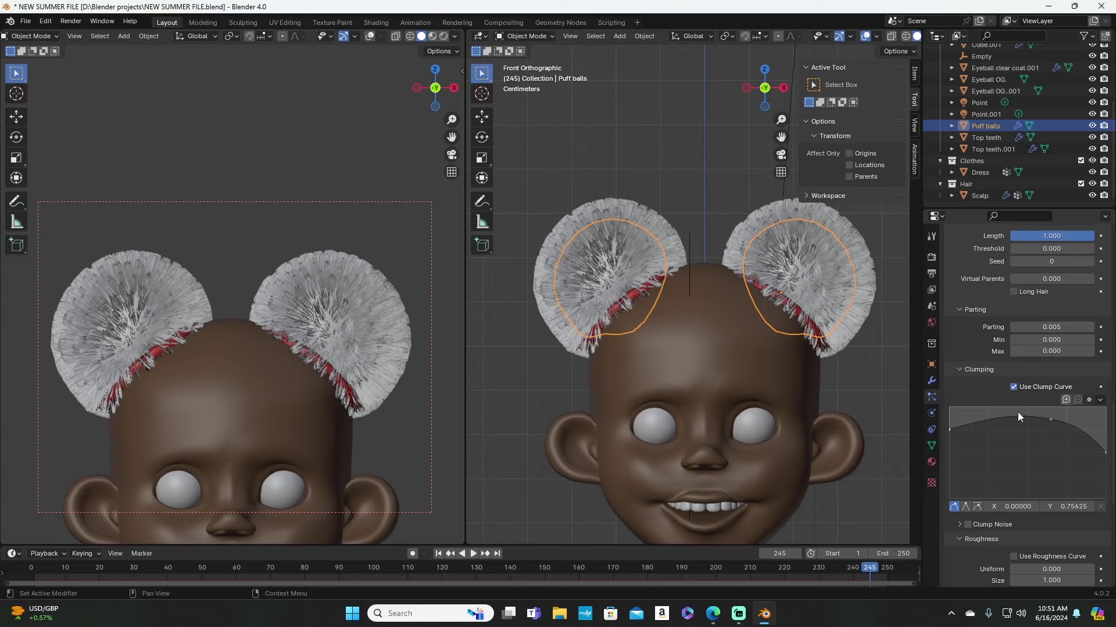
Step: Set the child hair's Uniform roughness to 0.08
scroll(971, 508, "down", 4)
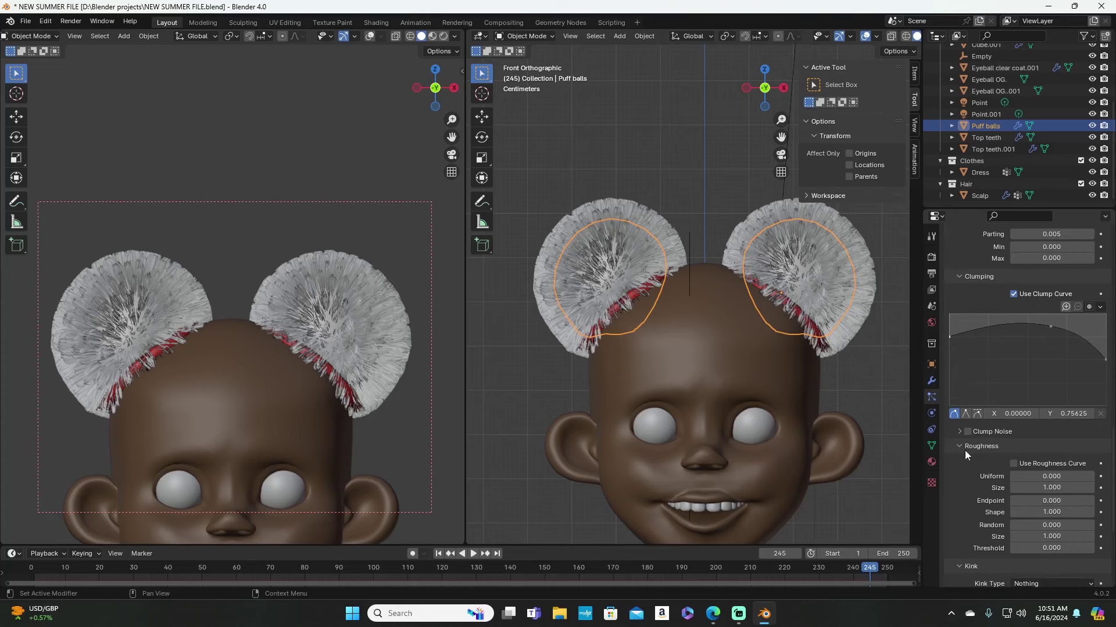
left_click(1056, 477)
type(".0")
type("8")
key("Return")
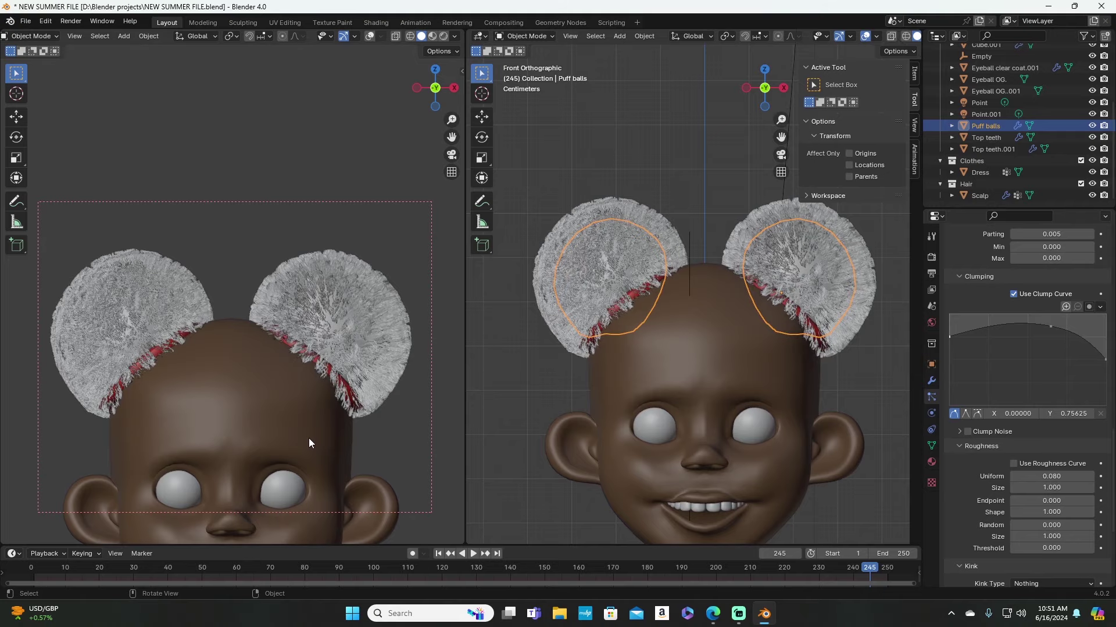
Step: Orbit around the left puff ball to inspect the frizzier roughened hair
scroll(270, 325, "up", 4)
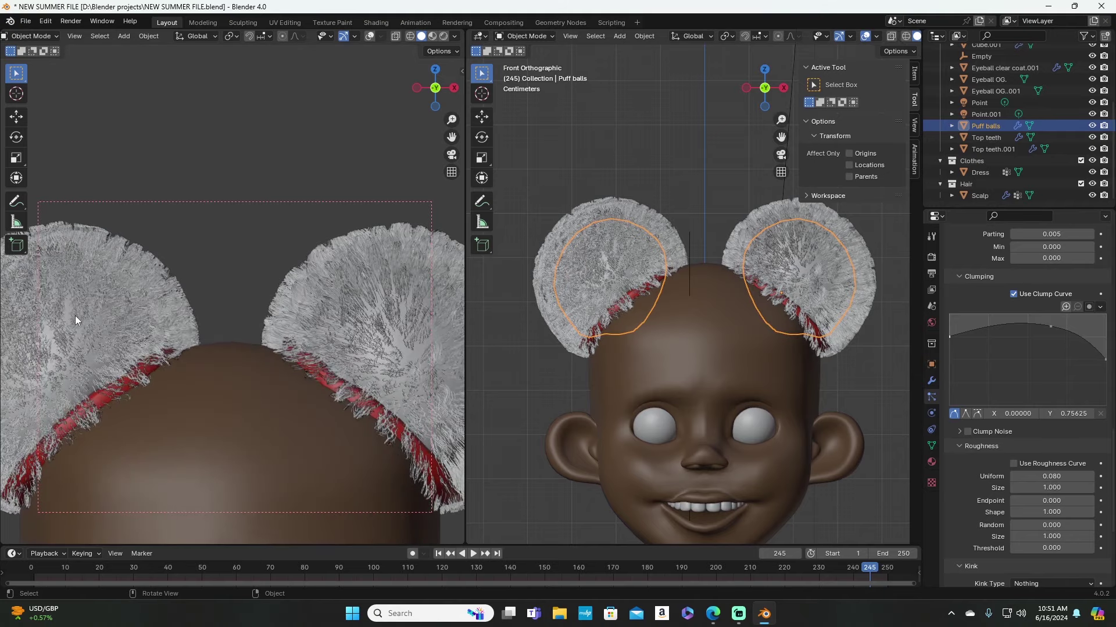
scroll(75, 315, "down", 2)
middle_click_drag(98, 336, 211, 330)
scroll(196, 323, "up", 4)
scroll(198, 319, "down", 3)
scroll(211, 330, "up", 2)
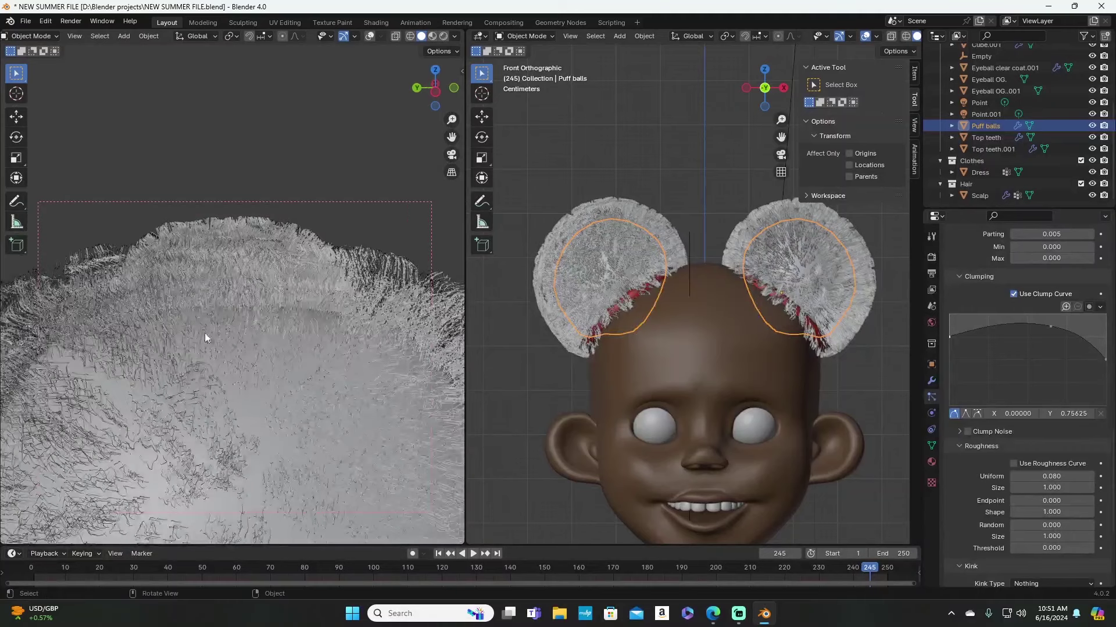
scroll(116, 372, "down", 3)
middle_click_drag(77, 365, 201, 347)
scroll(145, 360, "up", 3)
scroll(201, 347, "down", 4)
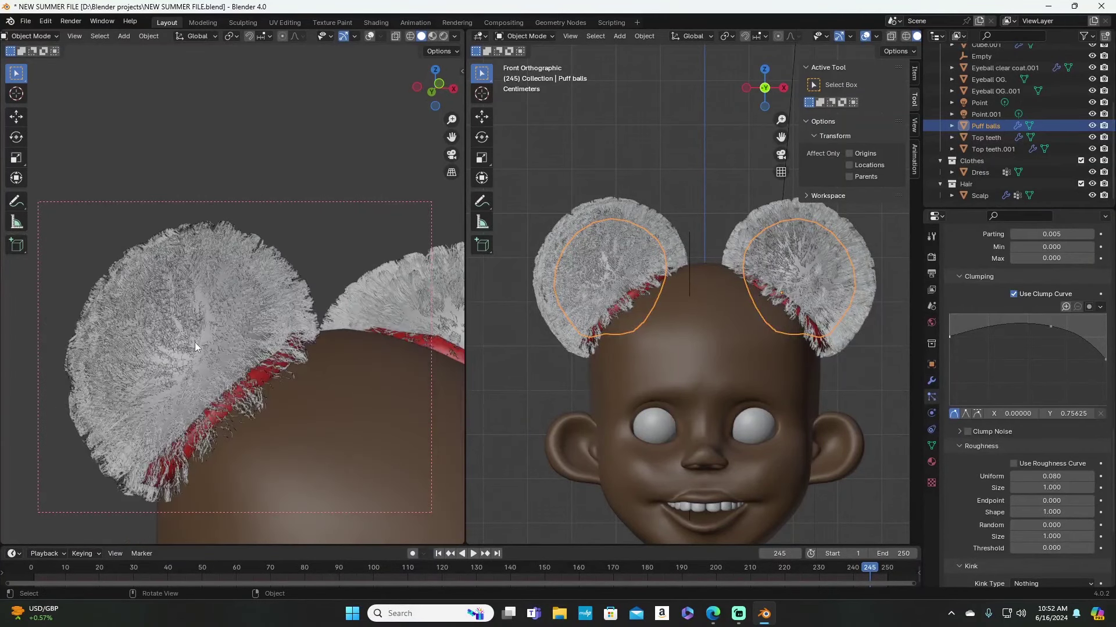
Step: Set uniform roughness to 0.1 and inspect the puff ball from above and front
left_click(1043, 476)
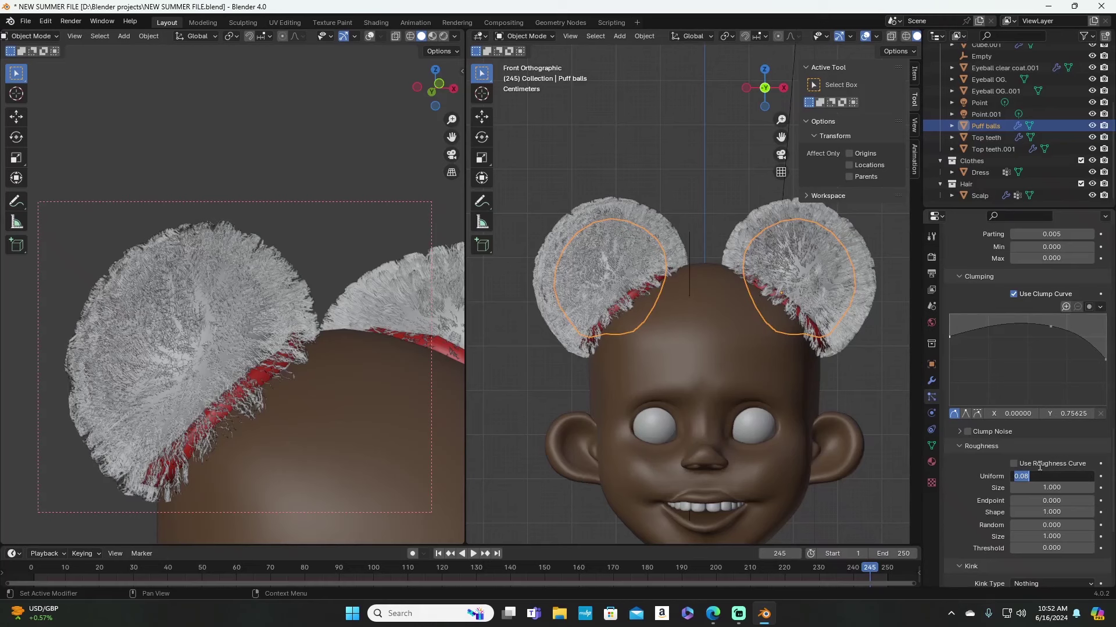
type(".1")
key("Return")
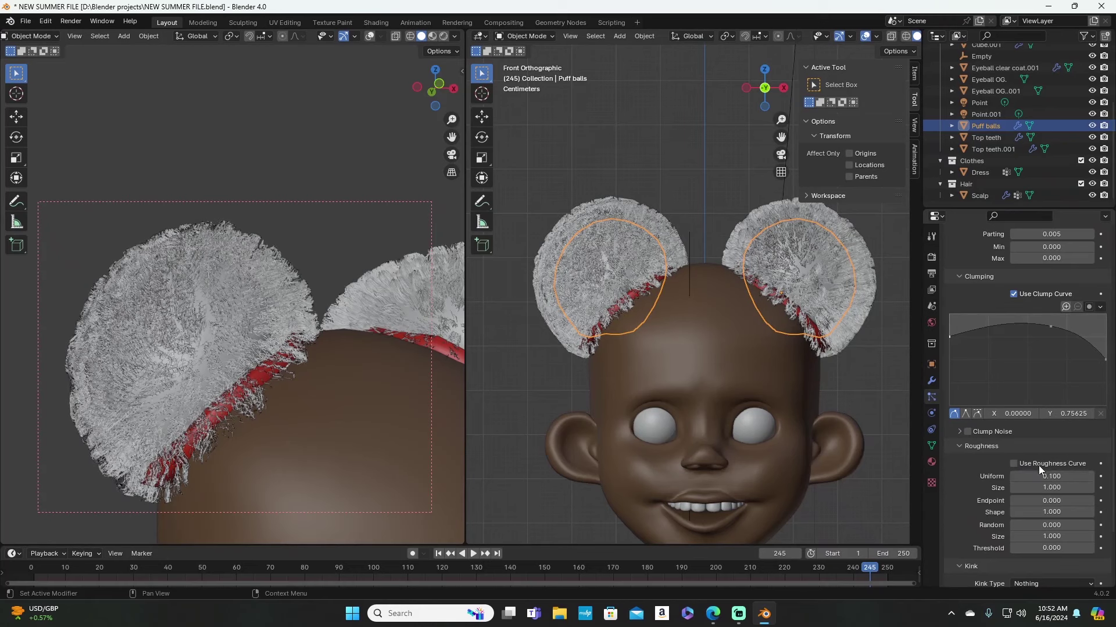
scroll(200, 410, "up", 5)
scroll(217, 376, "down", 5)
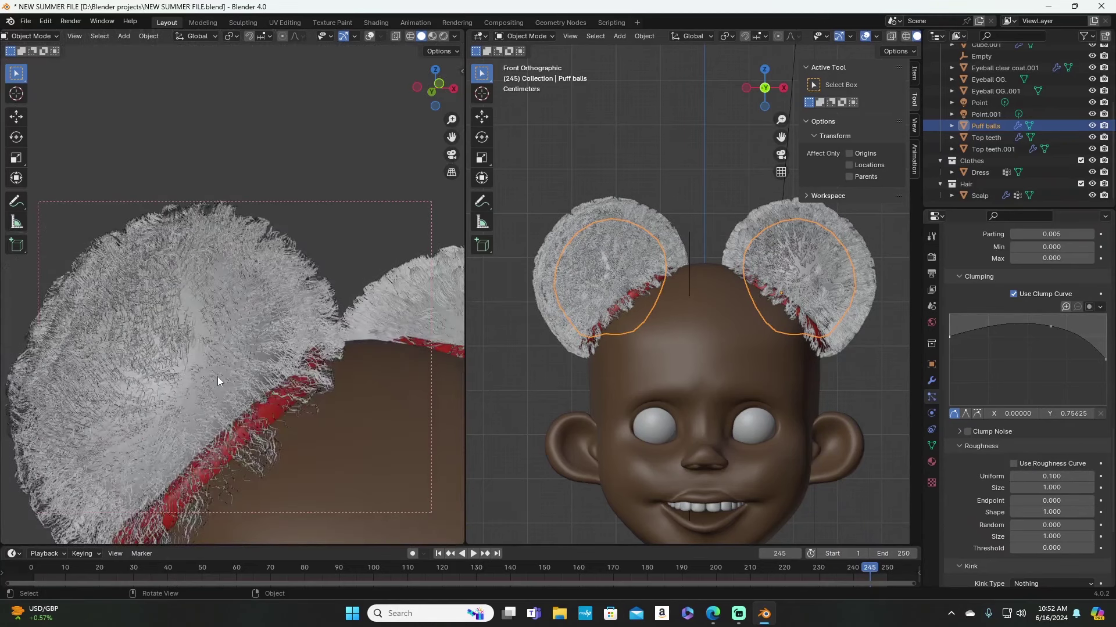
middle_click_drag(227, 379, 176, 382)
key("KP_1")
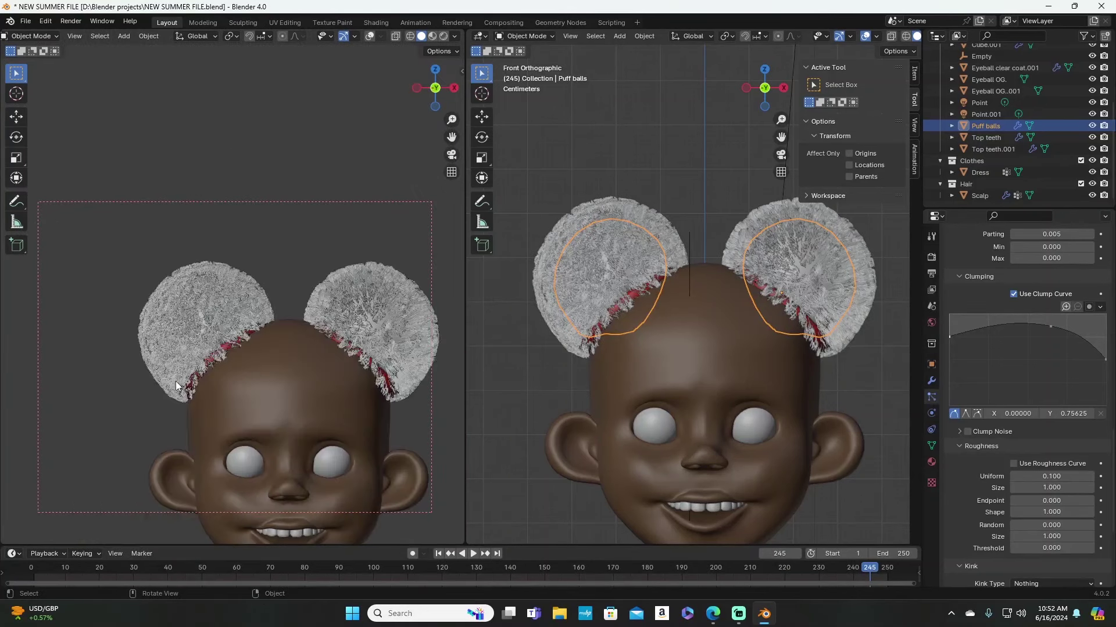
scroll(178, 381, "up", 4)
scroll(192, 374, "up", 5)
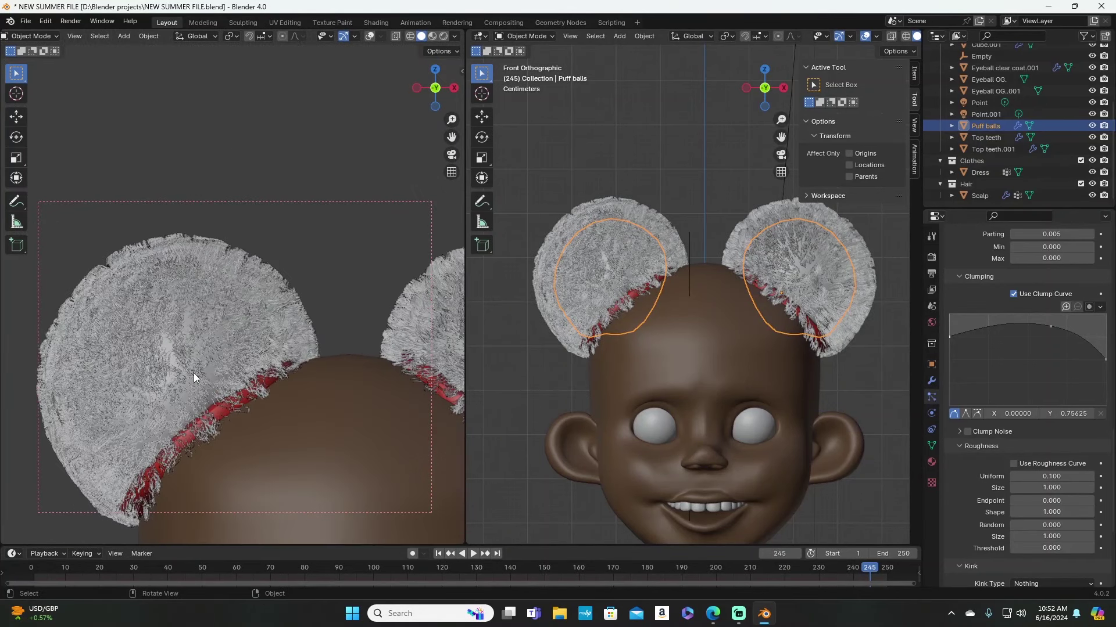
scroll(193, 367, "down", 1)
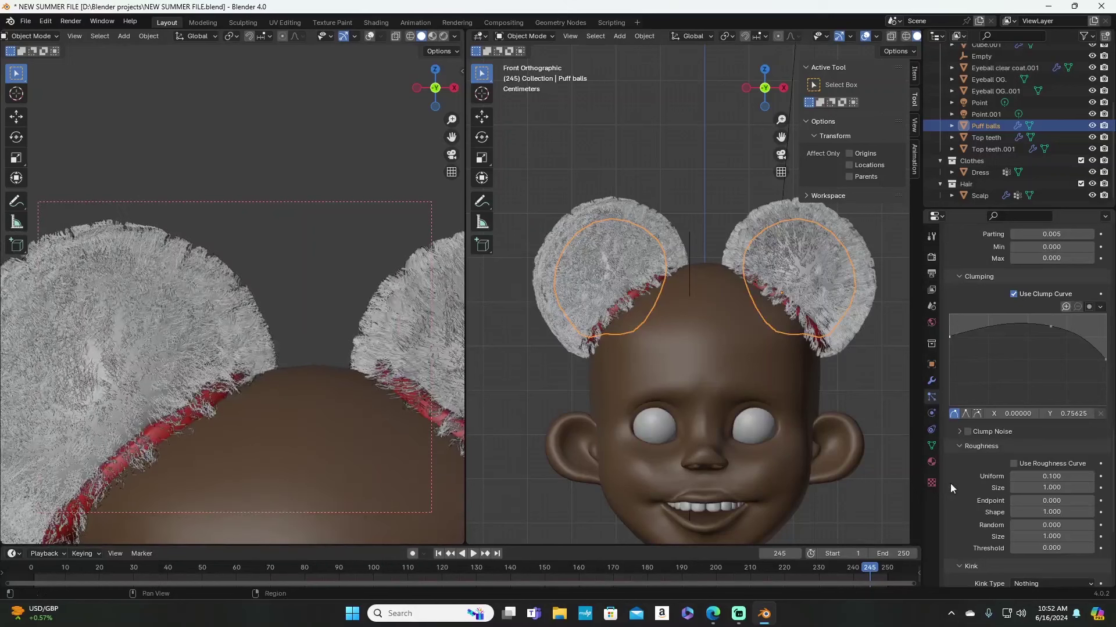
Step: Try a roughness size of 0.7 and check the puffs through the scene camera
double_click(1073, 488)
key("BackSpace")
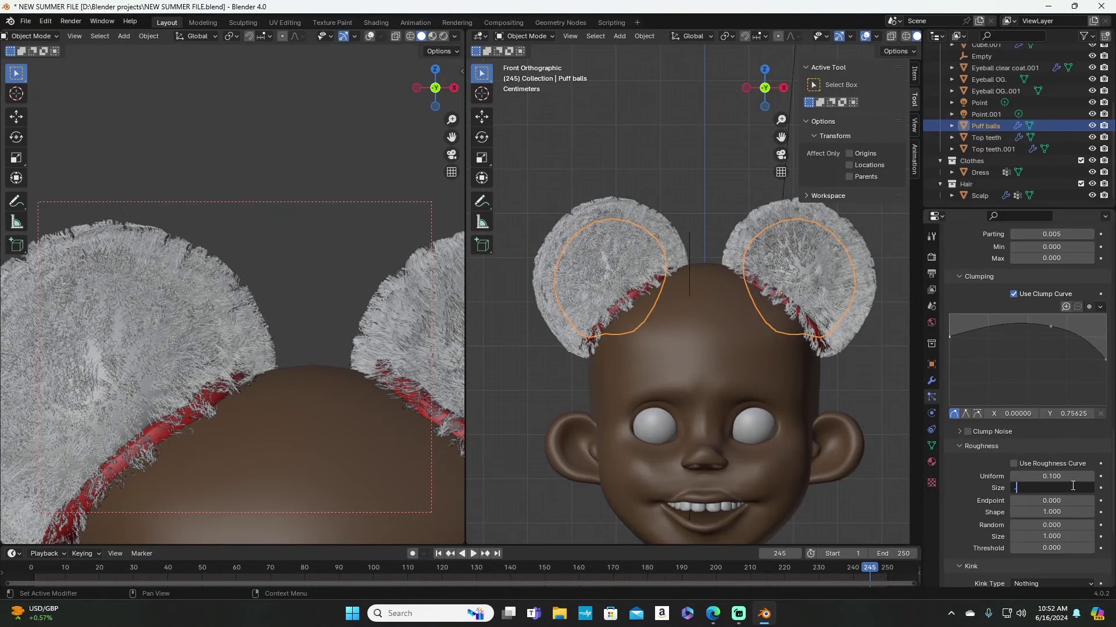
type(".7")
key("Return")
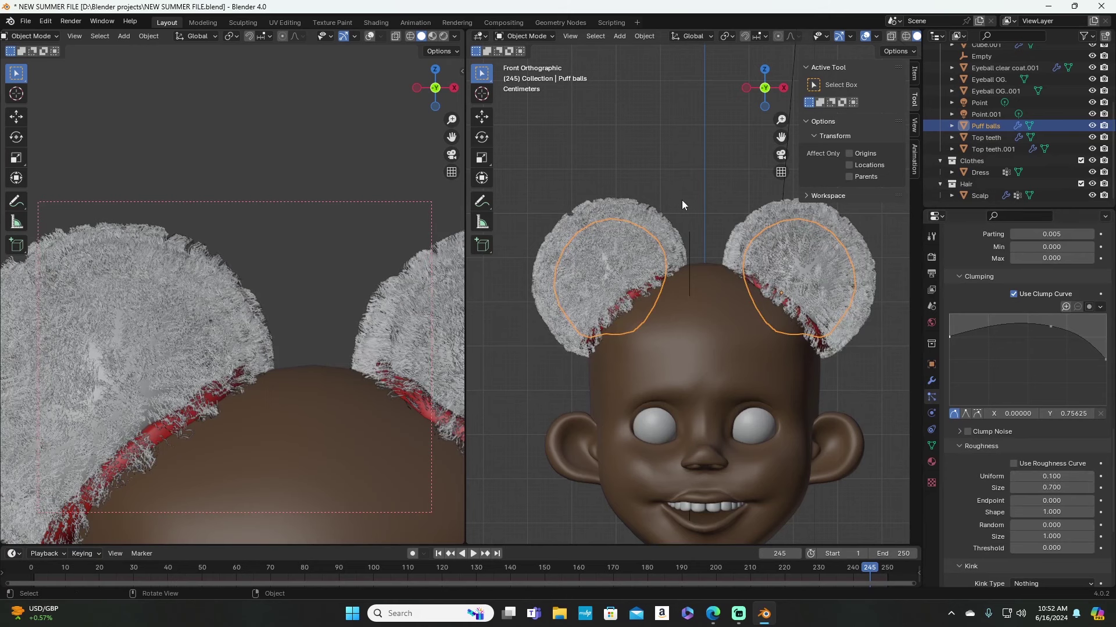
scroll(610, 261, "down", 3)
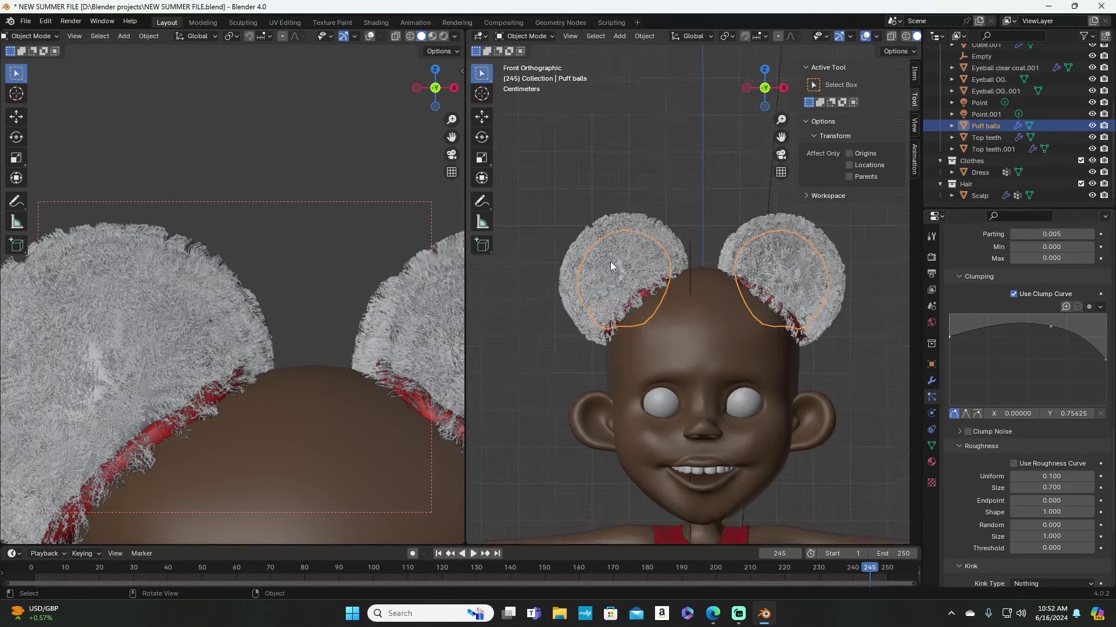
scroll(605, 278, "up", 3)
scroll(616, 301, "up", 3)
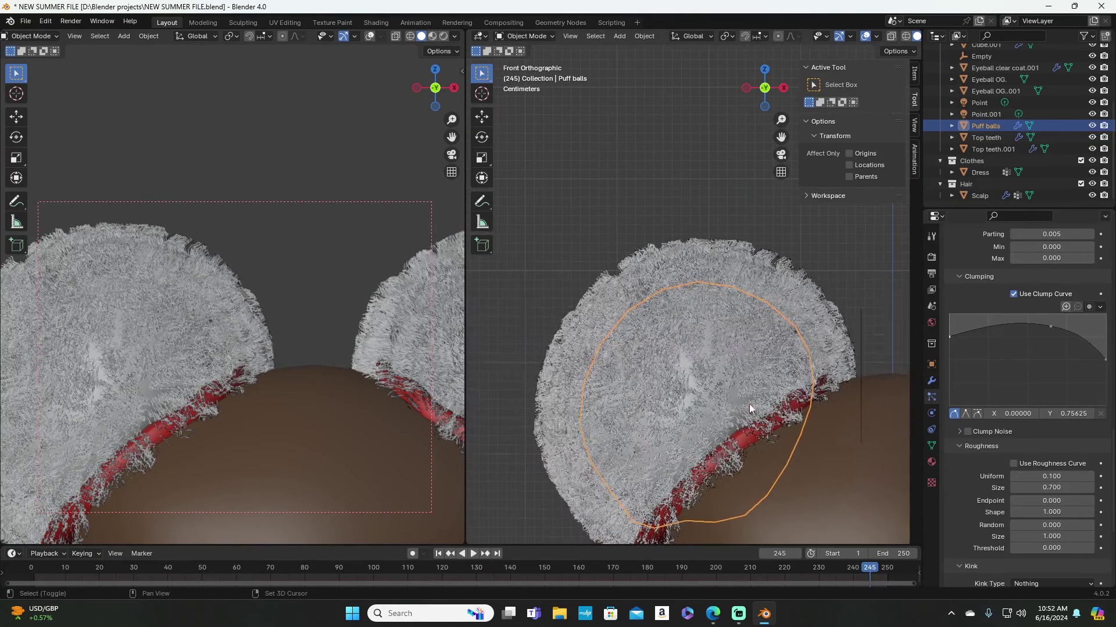
scroll(750, 401, "up", 2)
middle_click_drag(752, 400, 691, 370)
key("KP_0")
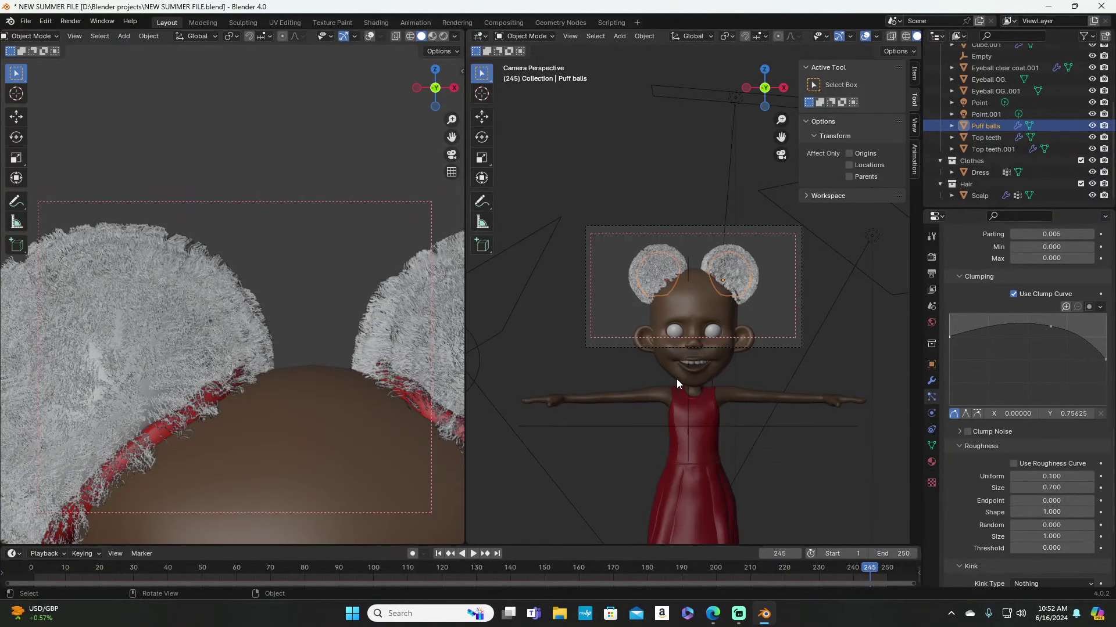
scroll(676, 379, "up", 10)
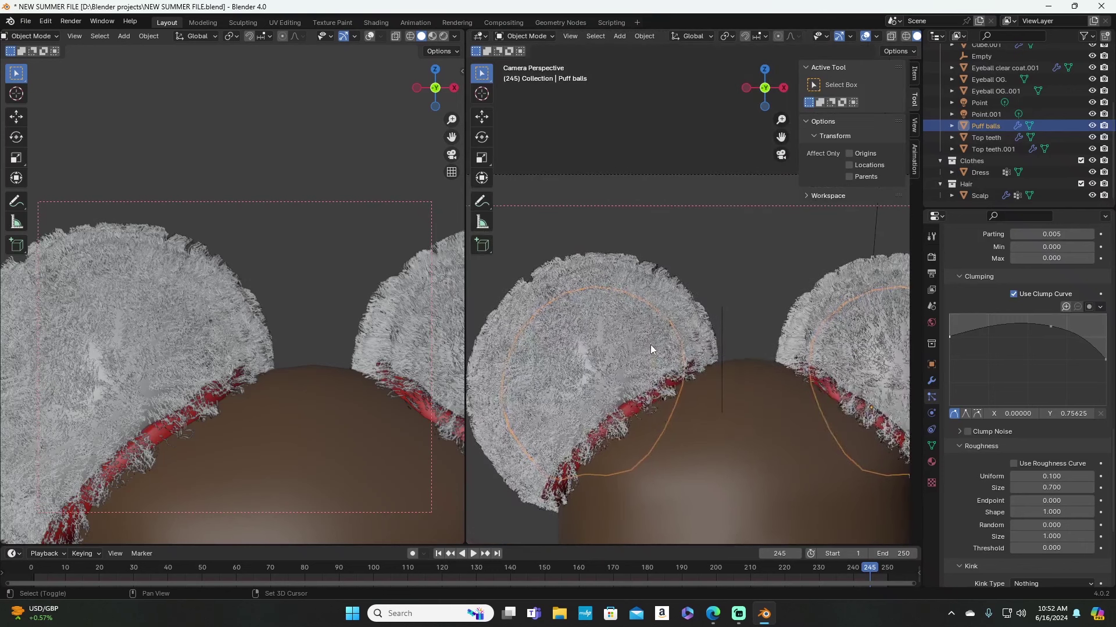
scroll(650, 346, "down", 4)
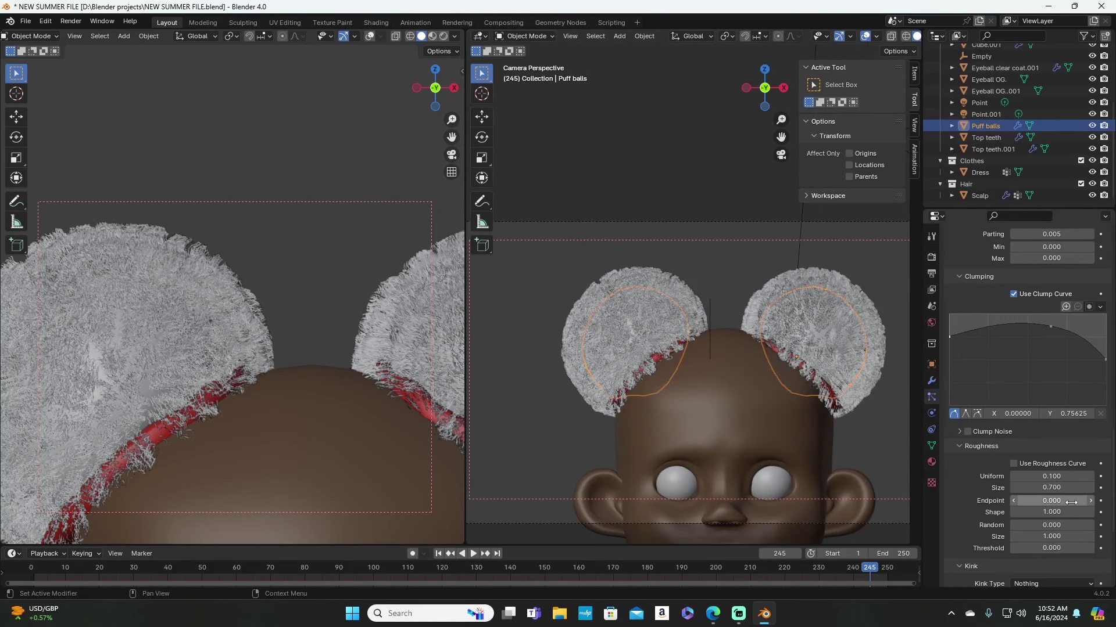
Step: Test roughness sizes of 0.5 and then 0.6
left_click(1059, 488)
type(".5")
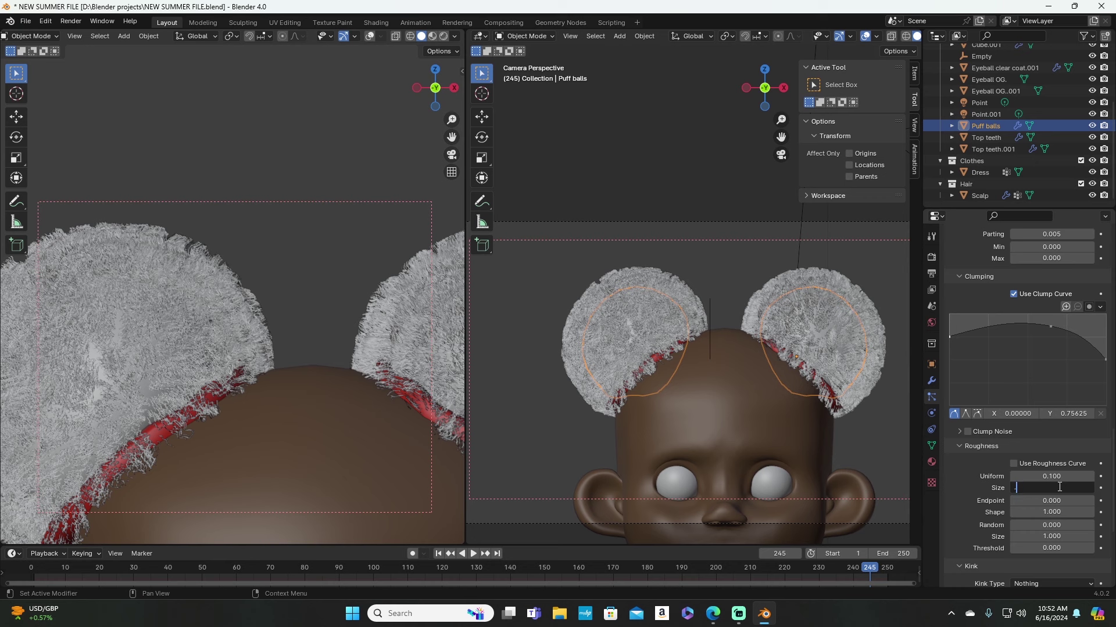
key("Return")
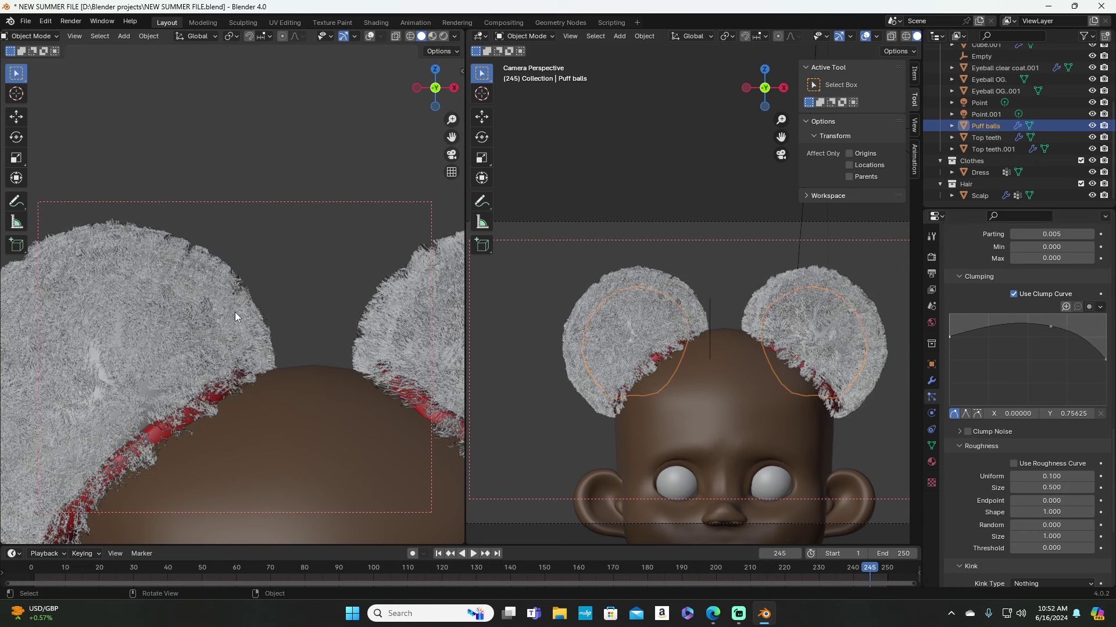
left_click(1081, 487)
type(".6")
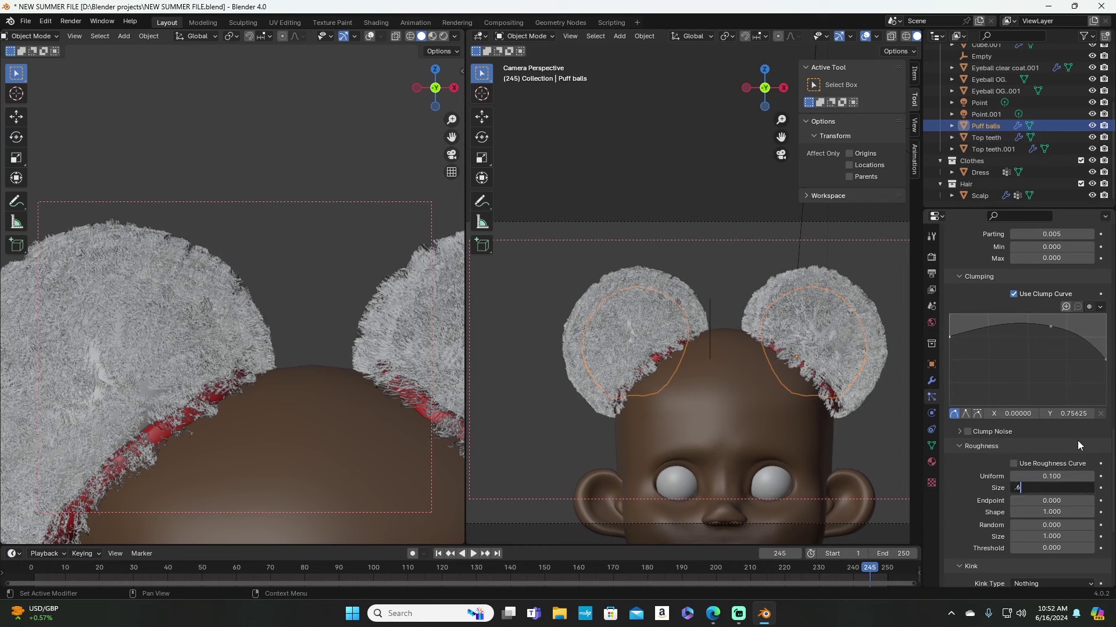
key("Return")
Step: Settle on uniform roughness 0.4 with roughness size 0.3
left_click(1053, 474)
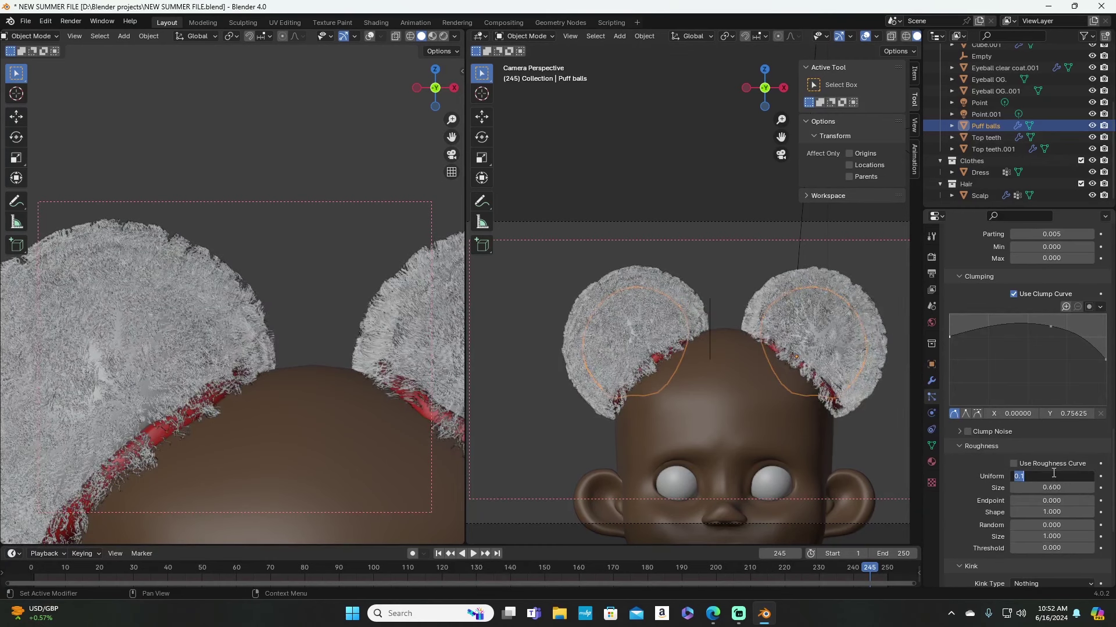
type(".4")
key("Return")
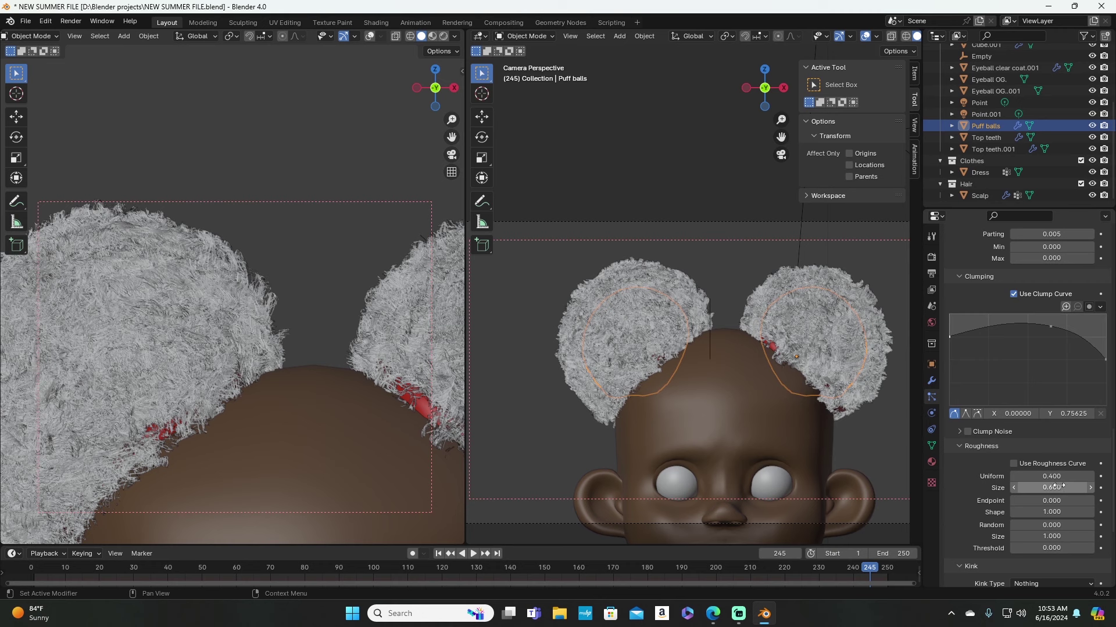
left_click(1056, 487)
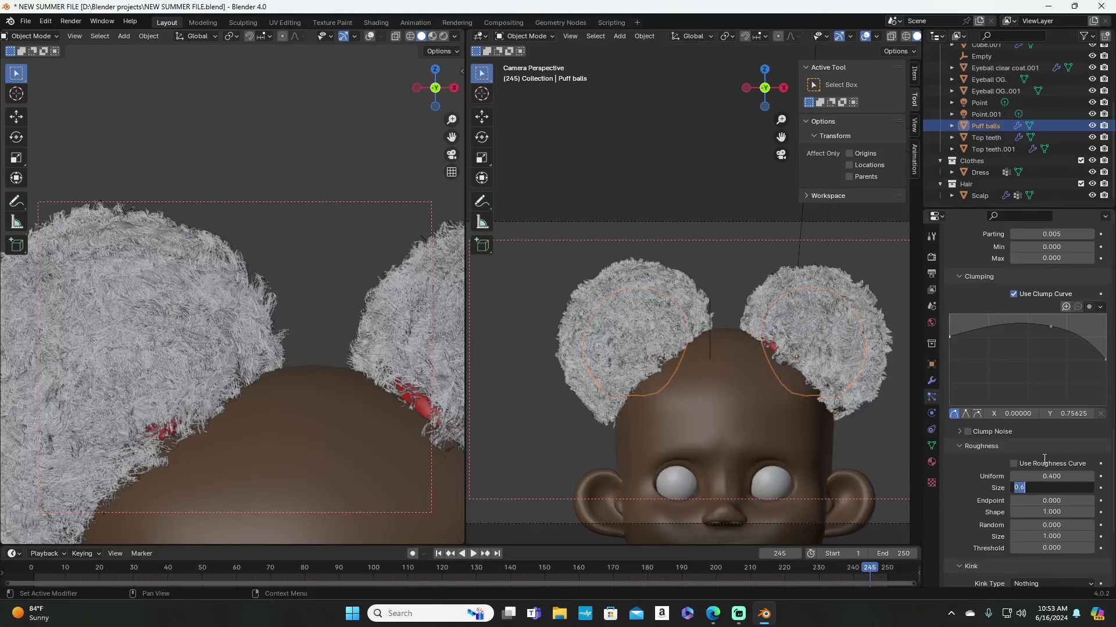
type(".3")
key("Return")
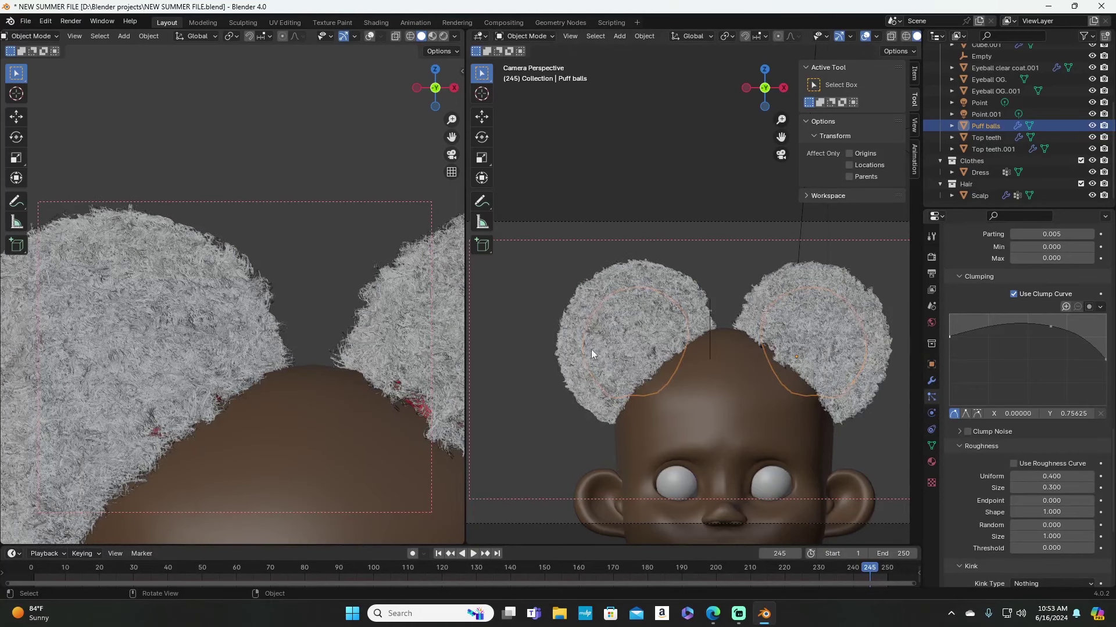
Step: Pan the left viewport slightly and switch its shading to Rendered
scroll(250, 331, "down", 5)
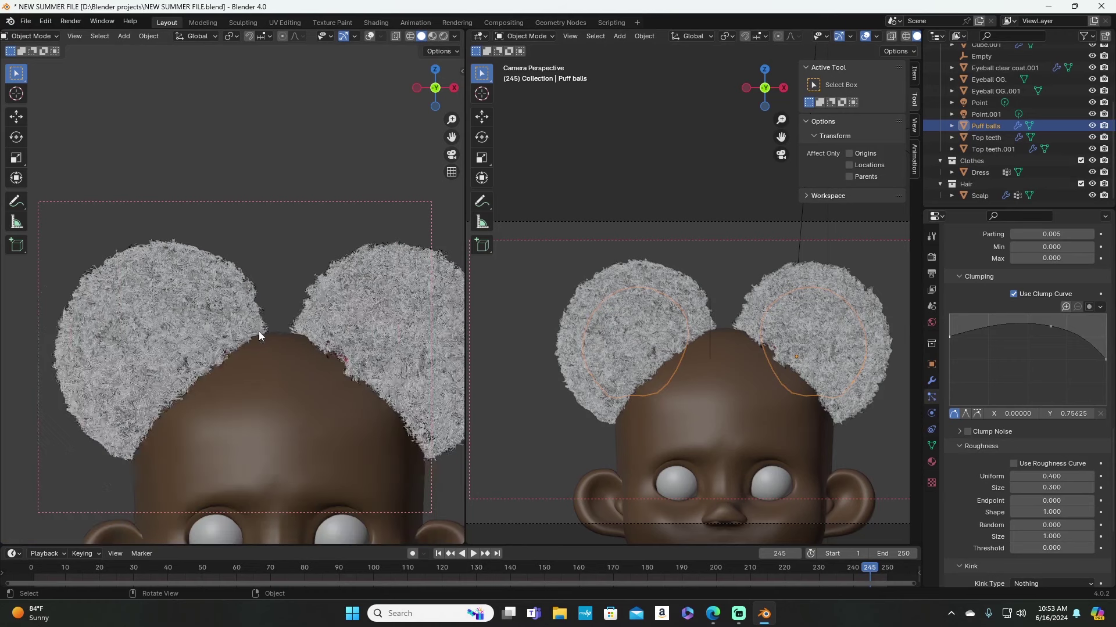
scroll(259, 330, "up", 2)
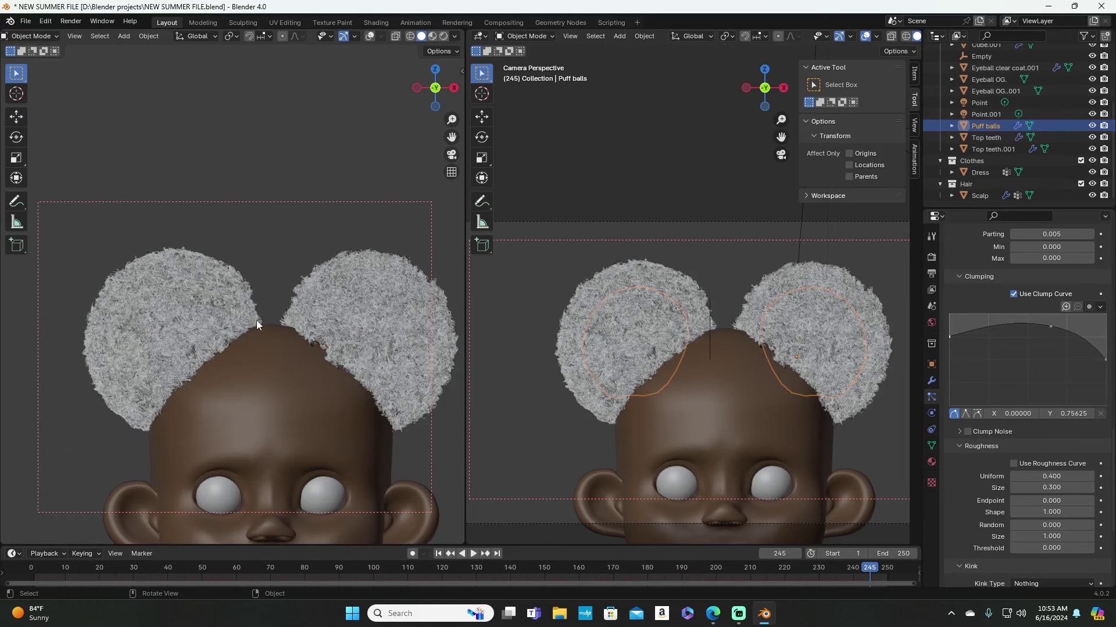
scroll(271, 317, "up", 3)
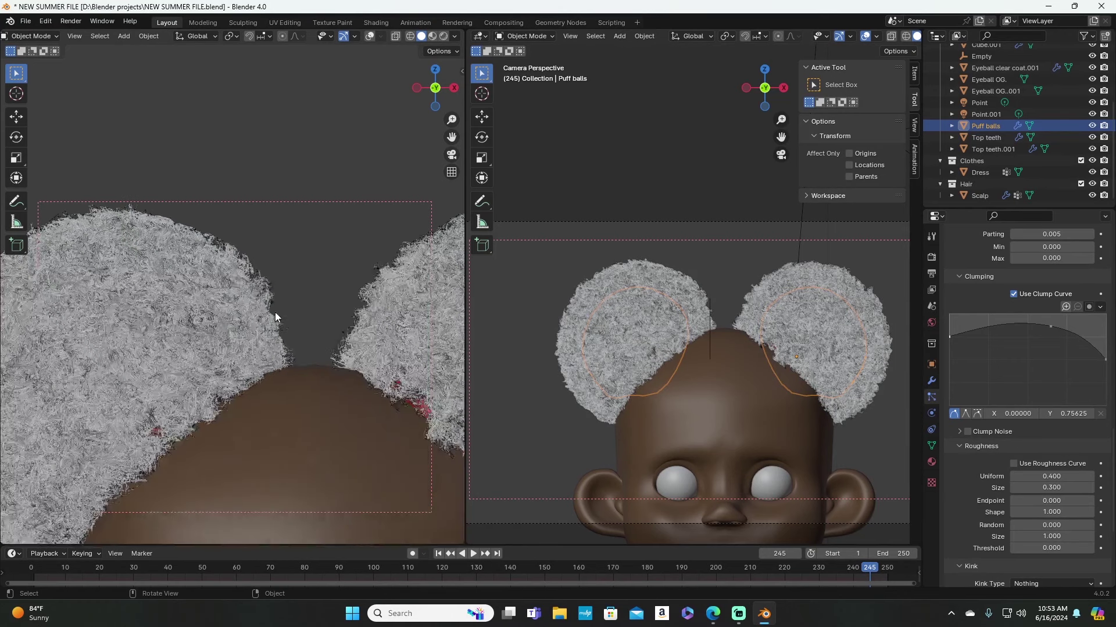
scroll(326, 294, "down", 2)
scroll(337, 291, "down", 1)
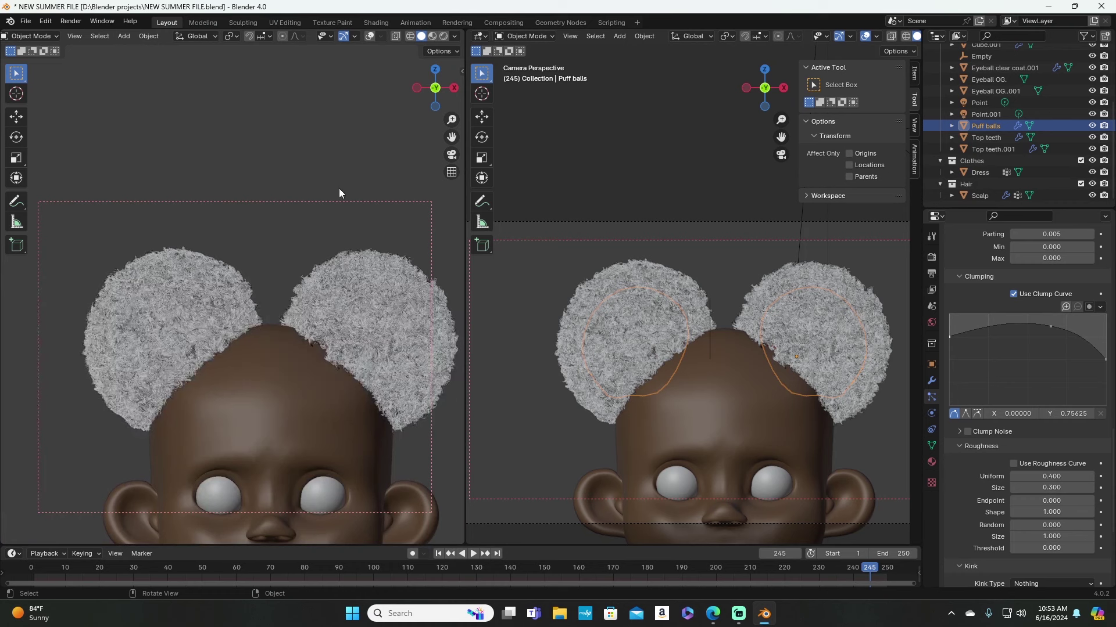
middle_click_drag(308, 227, 276, 225, "shift")
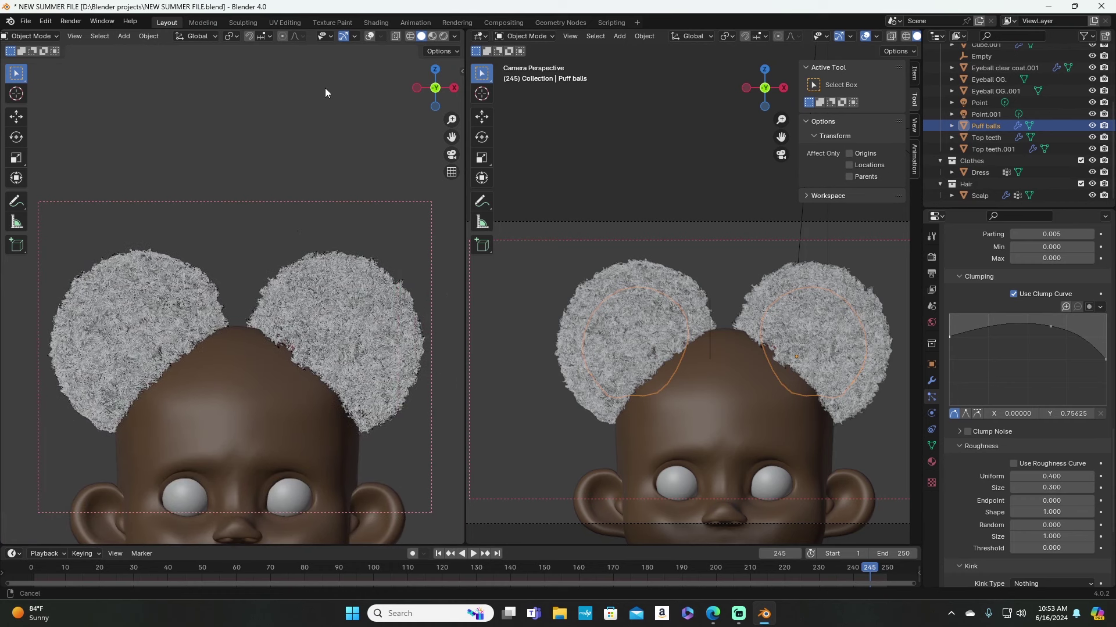
left_click(444, 36)
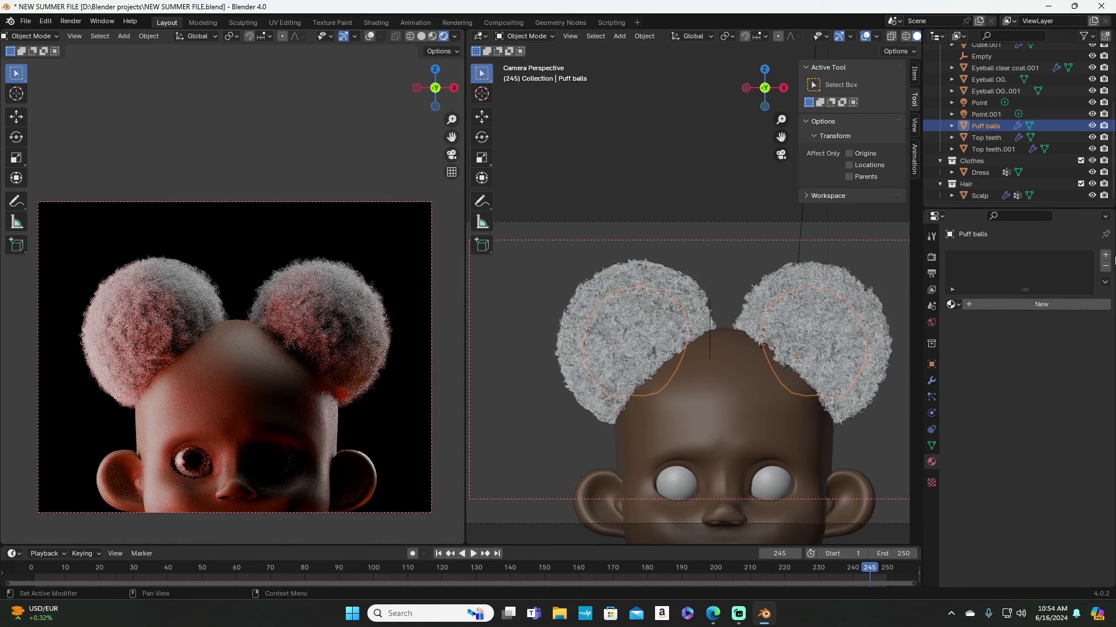
Step: Create a new material on the puff balls with a Principled Hair BSDF surface
left_click(1041, 304)
left_click(1052, 357)
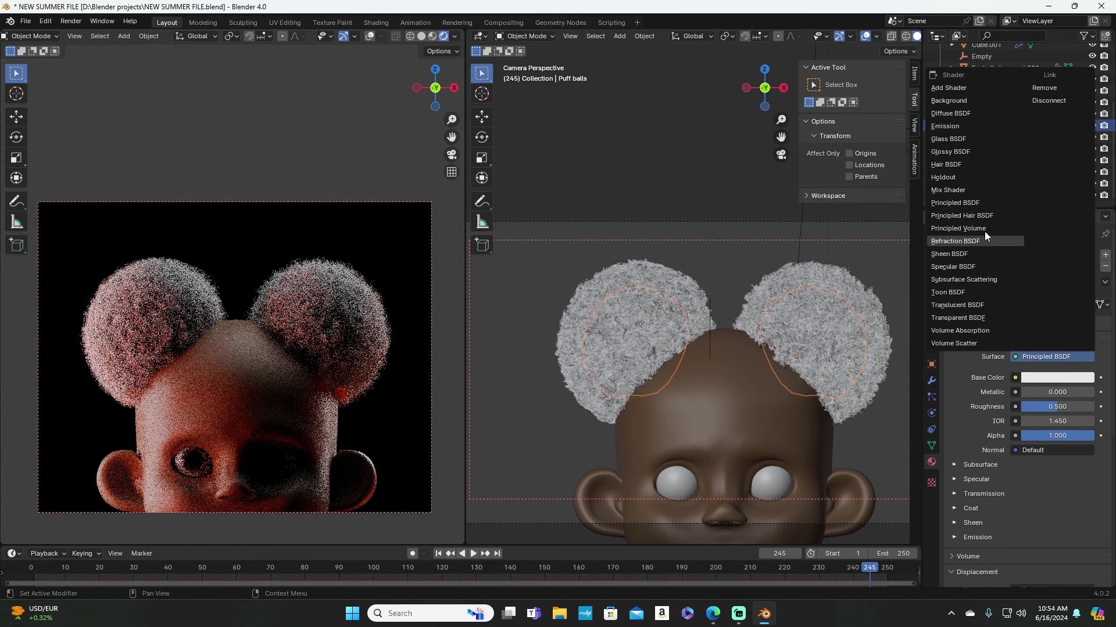
left_click(965, 216)
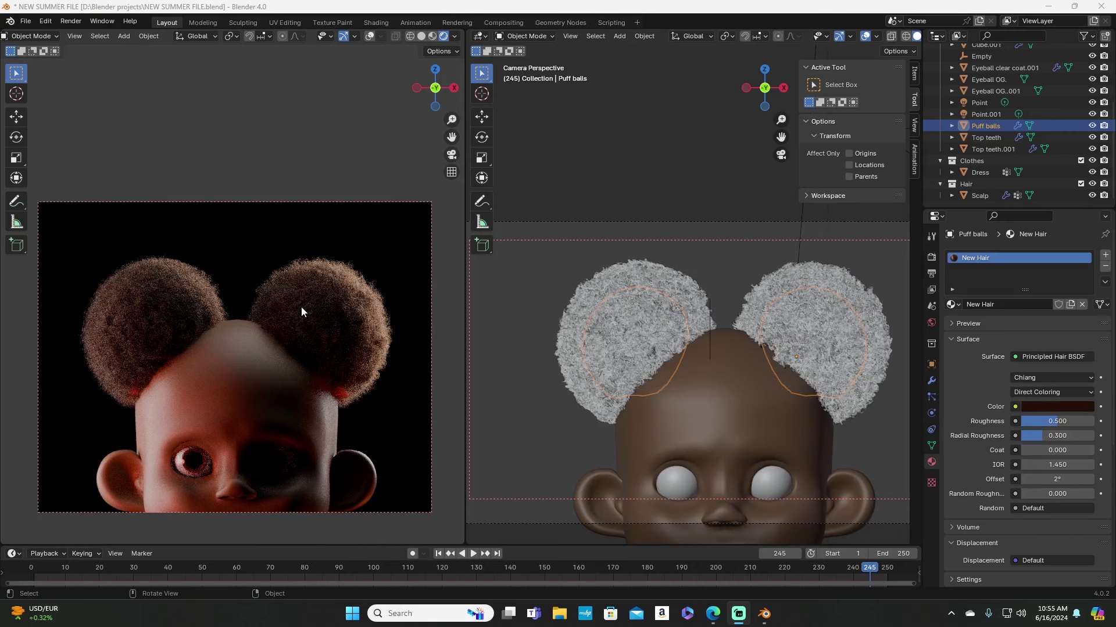
Step: Nudge the hair colour's hue and saturation, and set Radial Roughness to 0.200
left_click(1063, 407)
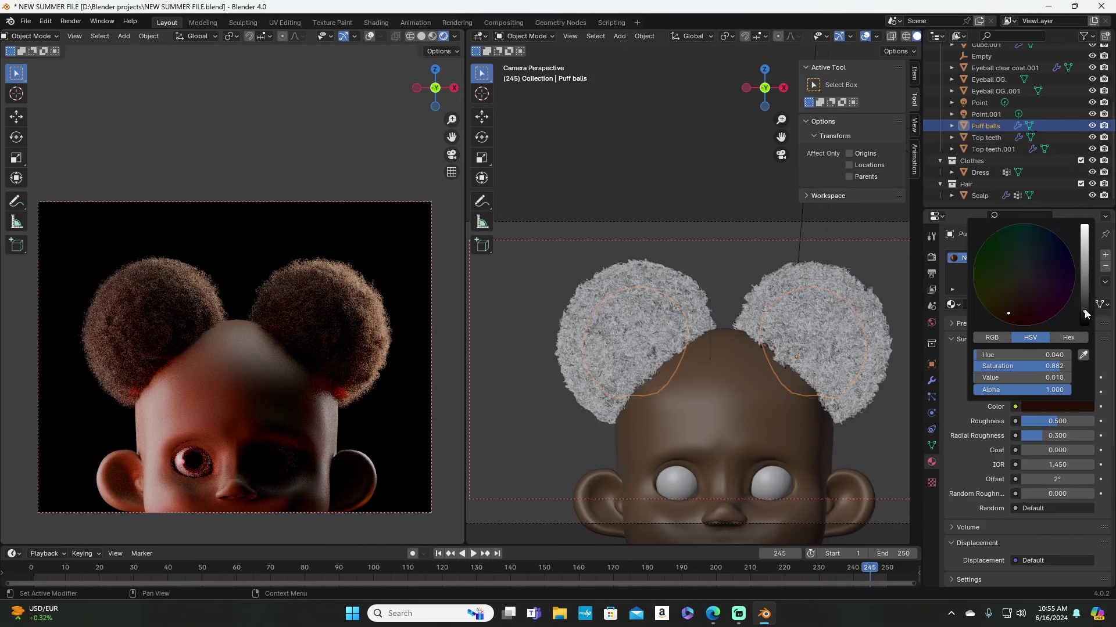
left_click_drag(1008, 315, 1009, 317)
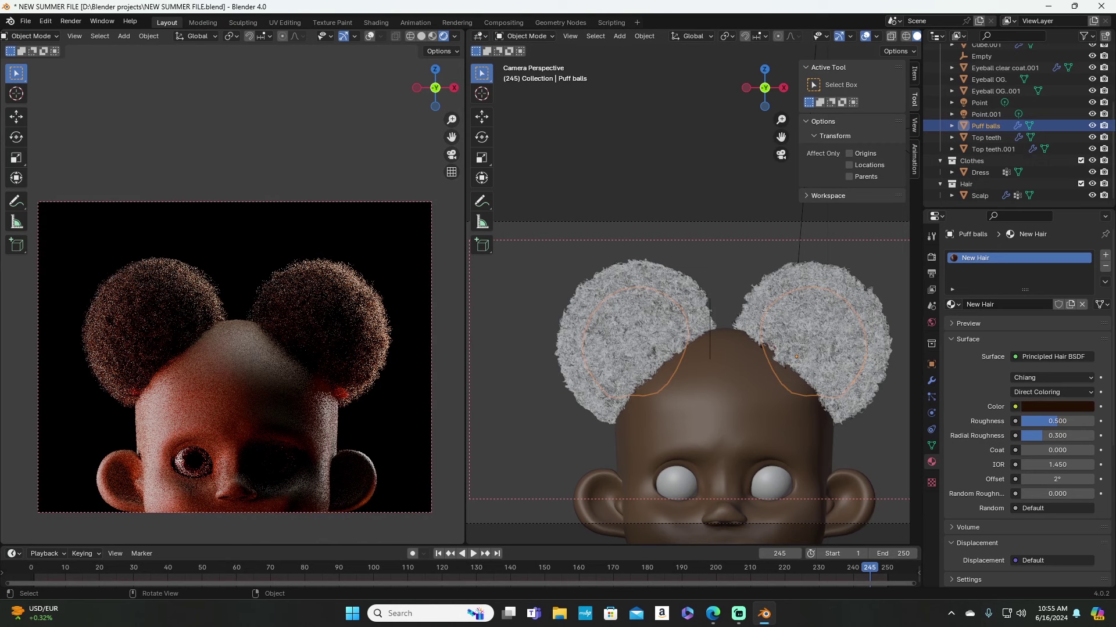
left_click_drag(1057, 437, 1043, 437)
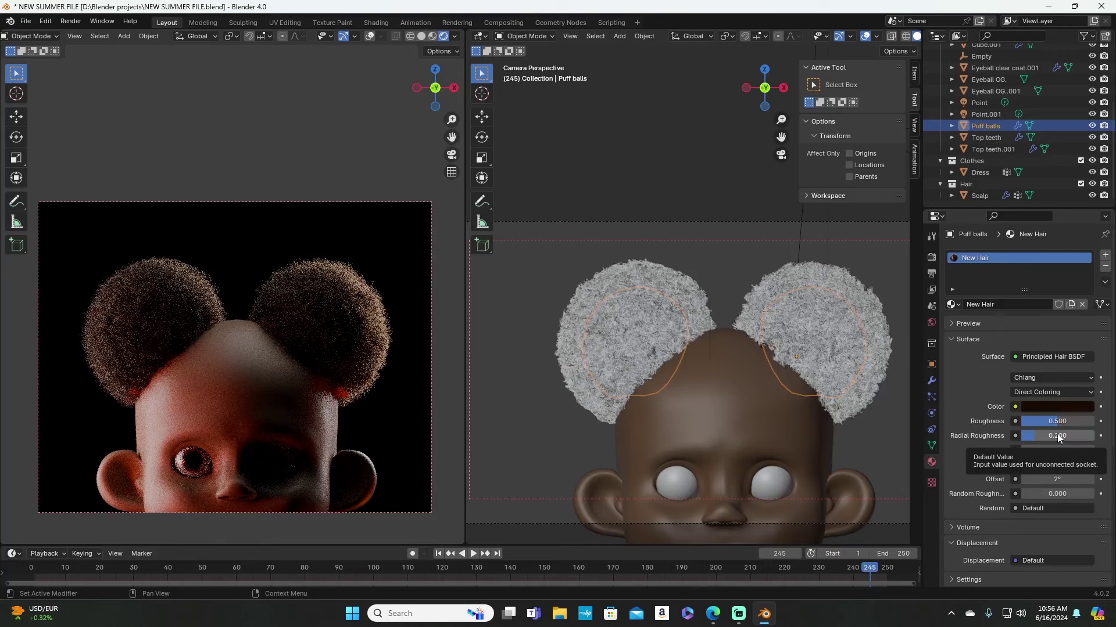
middle_click_drag(348, 313, 160, 276)
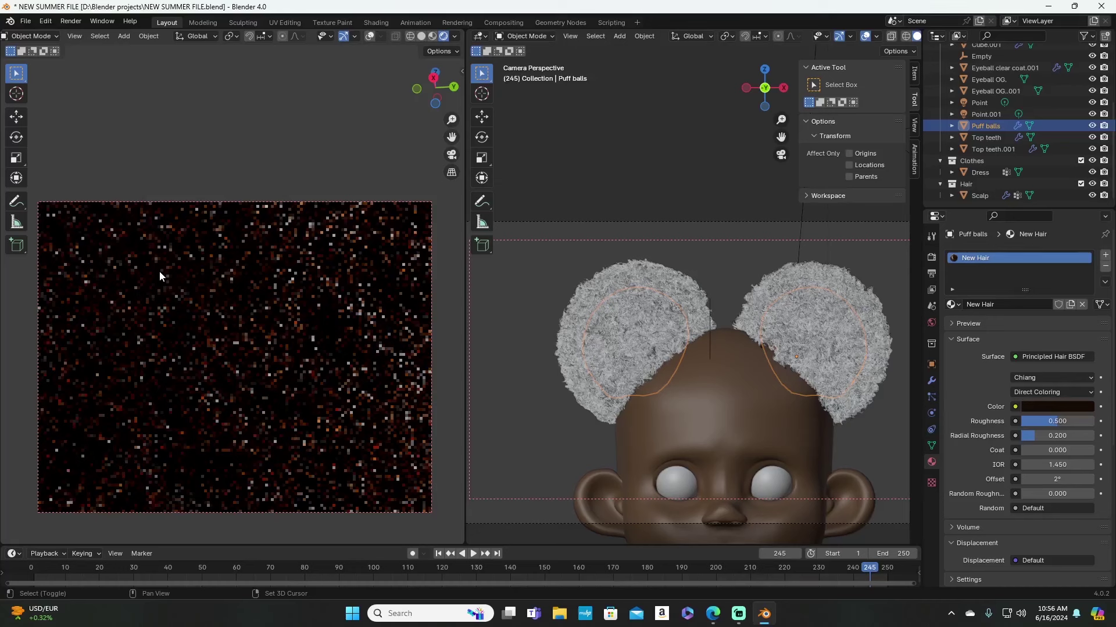
Step: Orbit the rendered head, then show the puff balls' particle settings down to Hair Shape
middle_click_drag(159, 271, 242, 345)
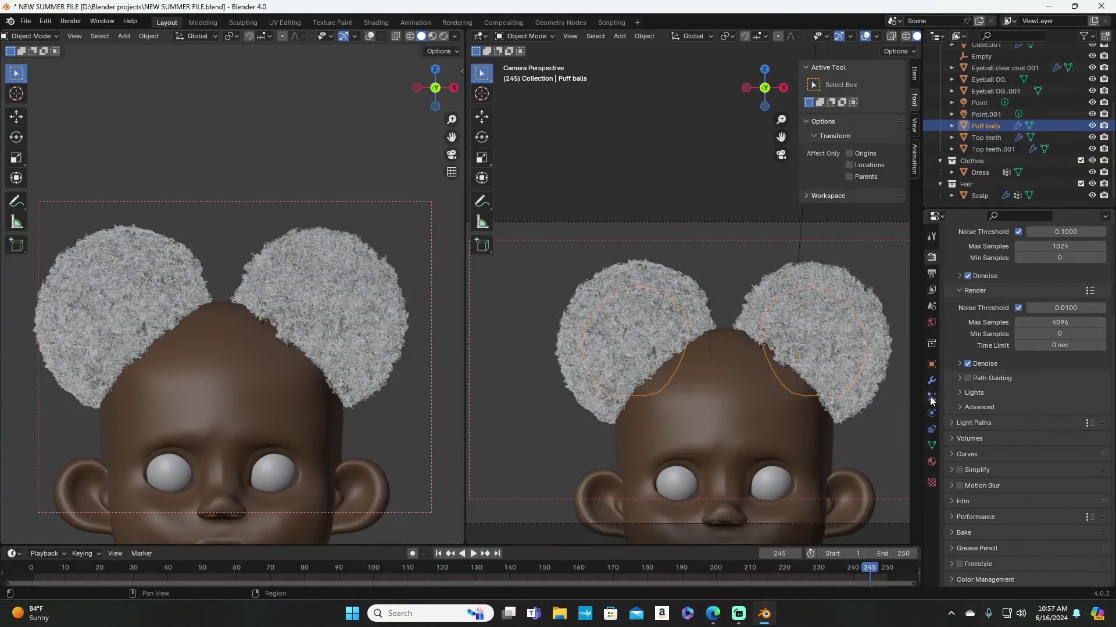
left_click(931, 396)
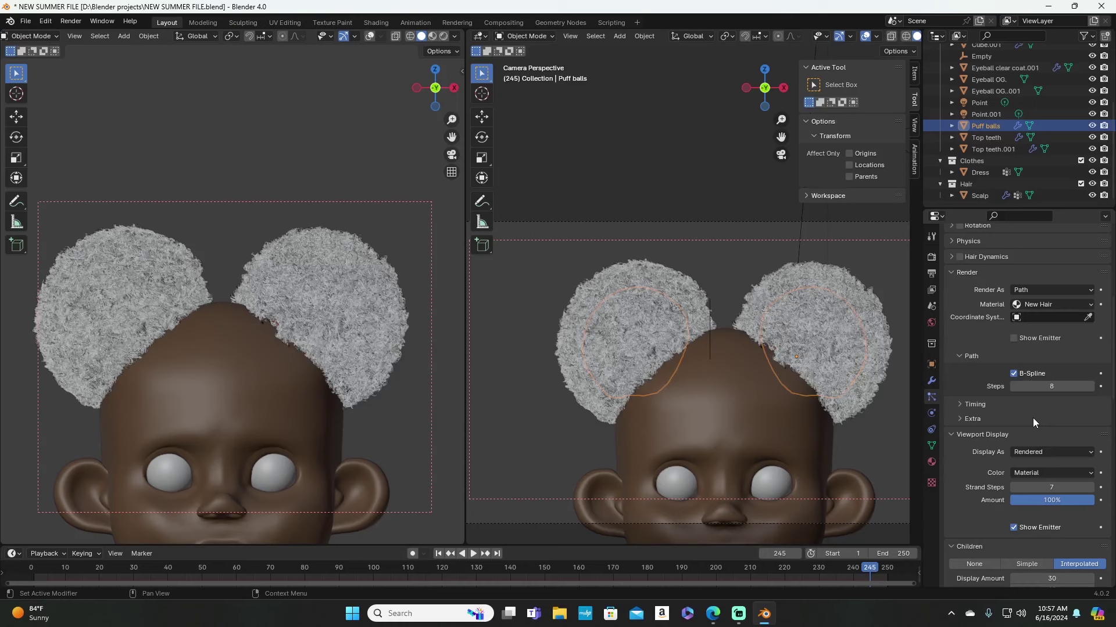
scroll(1034, 417, "down", 15)
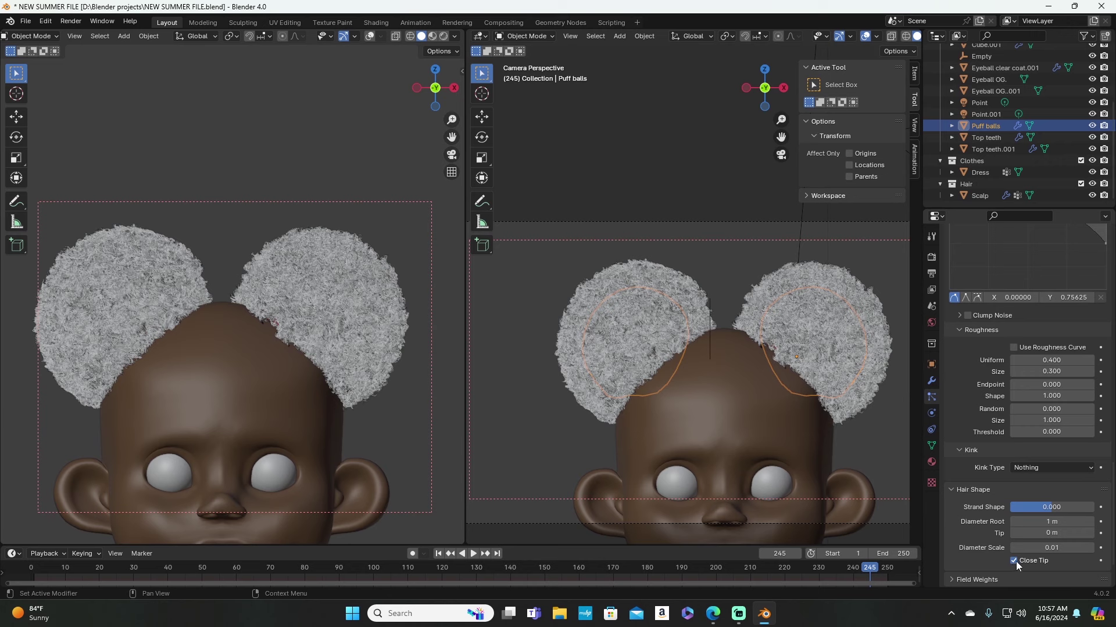
Step: Turn off Close Tip, leave Diameter Root at 1 m, and show the left view rendered
key("ctrl+z")
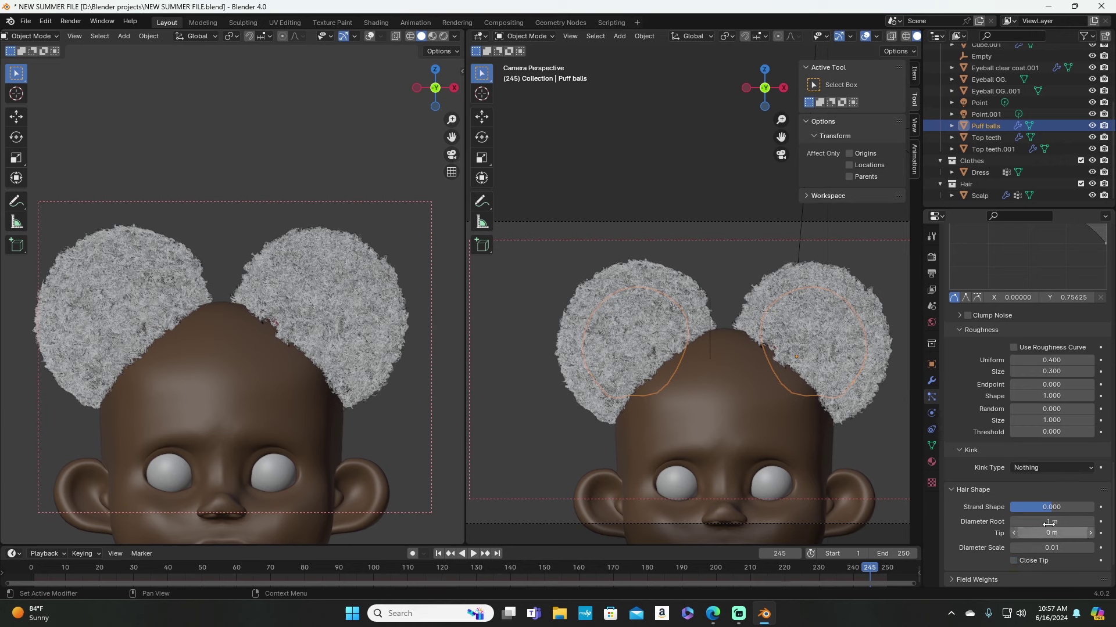
left_click(1051, 522)
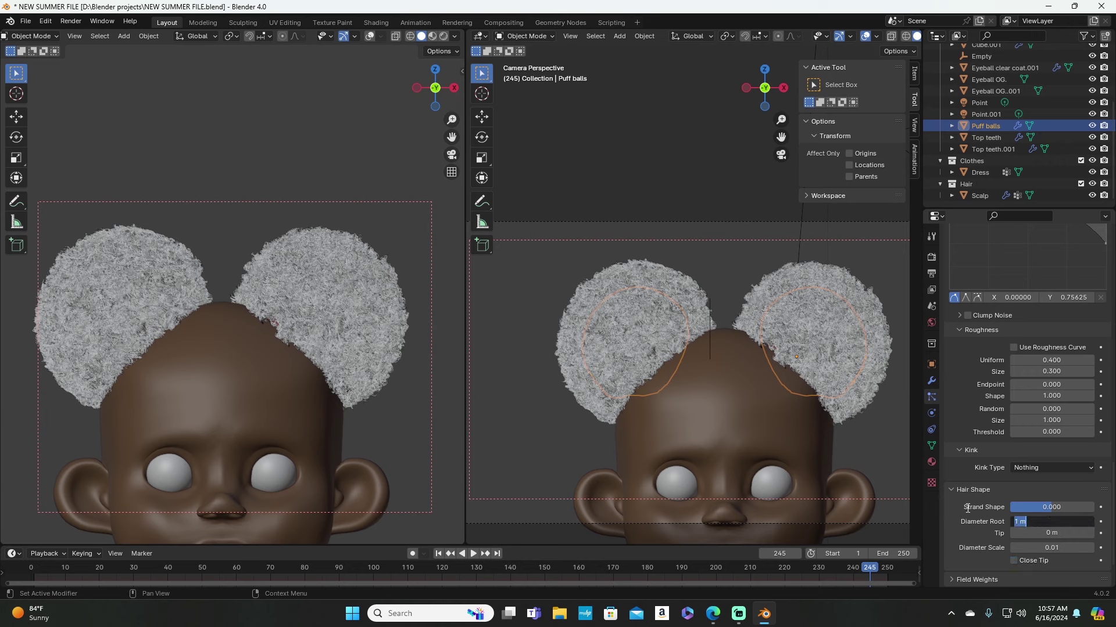
key("Return")
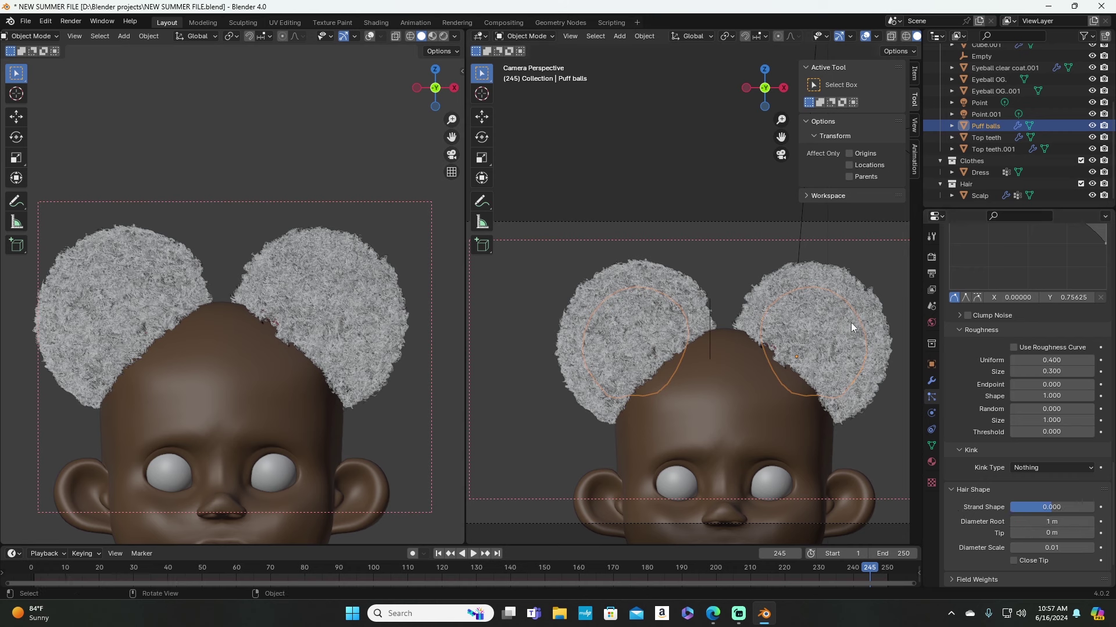
left_click(443, 37)
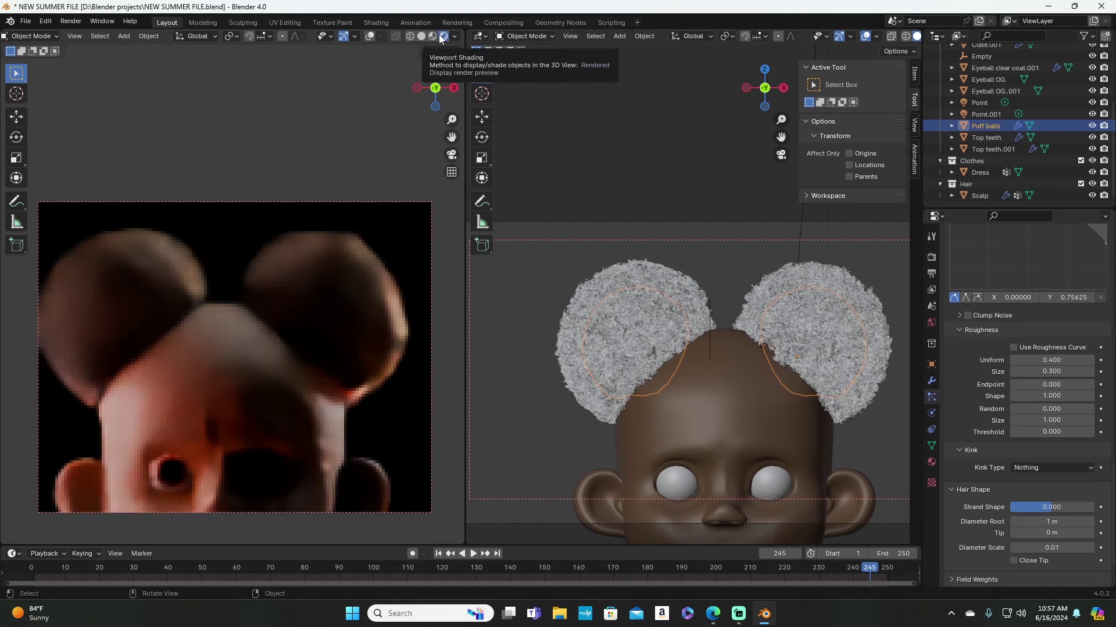
Step: Check render sampling, then reduce the hair's Diameter Root to 0.7 m
left_click(931, 259)
scroll(1008, 337, "up", 5)
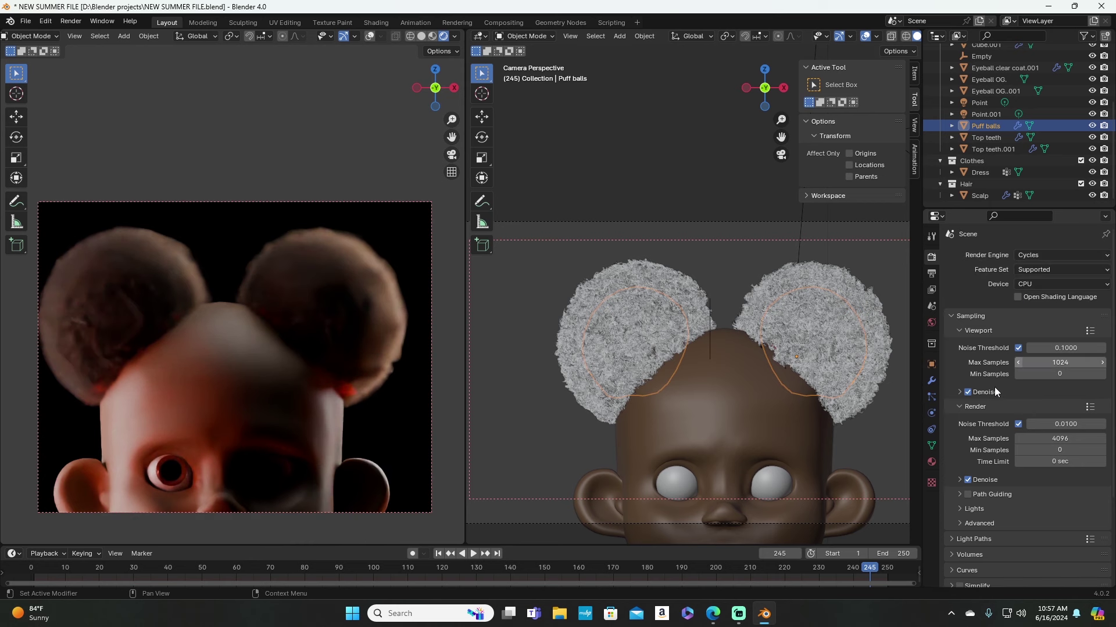
left_click(932, 397)
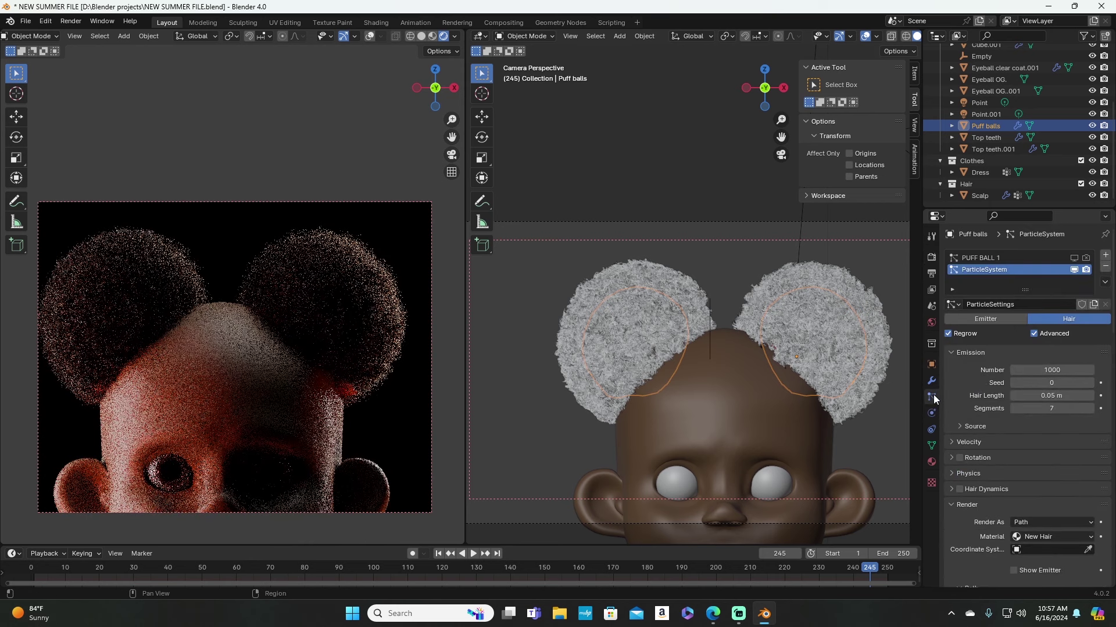
scroll(1054, 455, "down", 15)
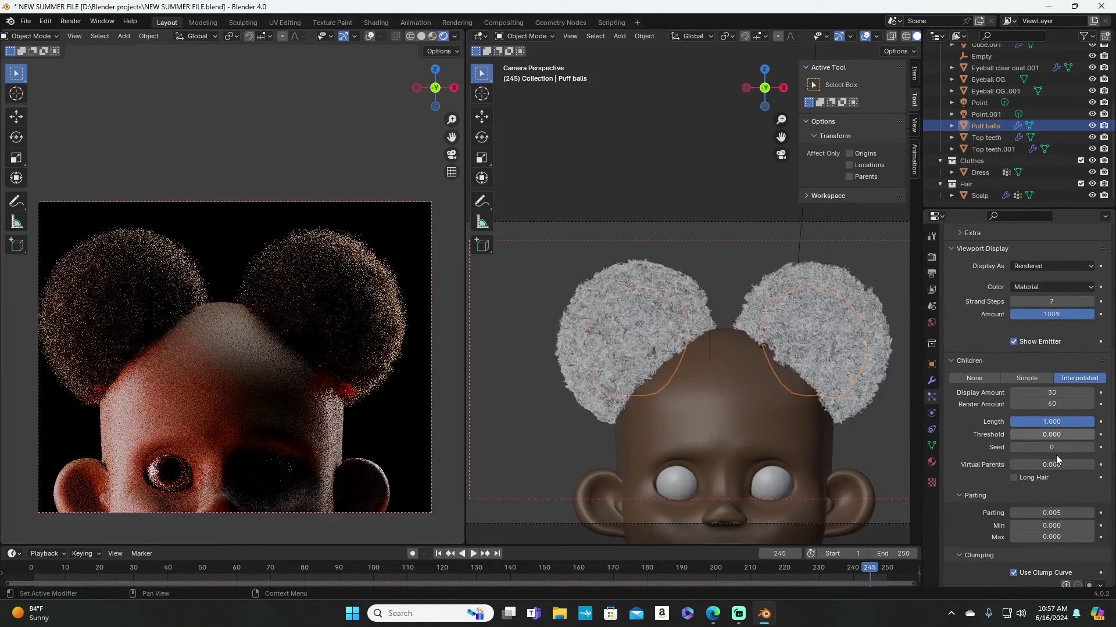
scroll(1055, 455, "down", 10)
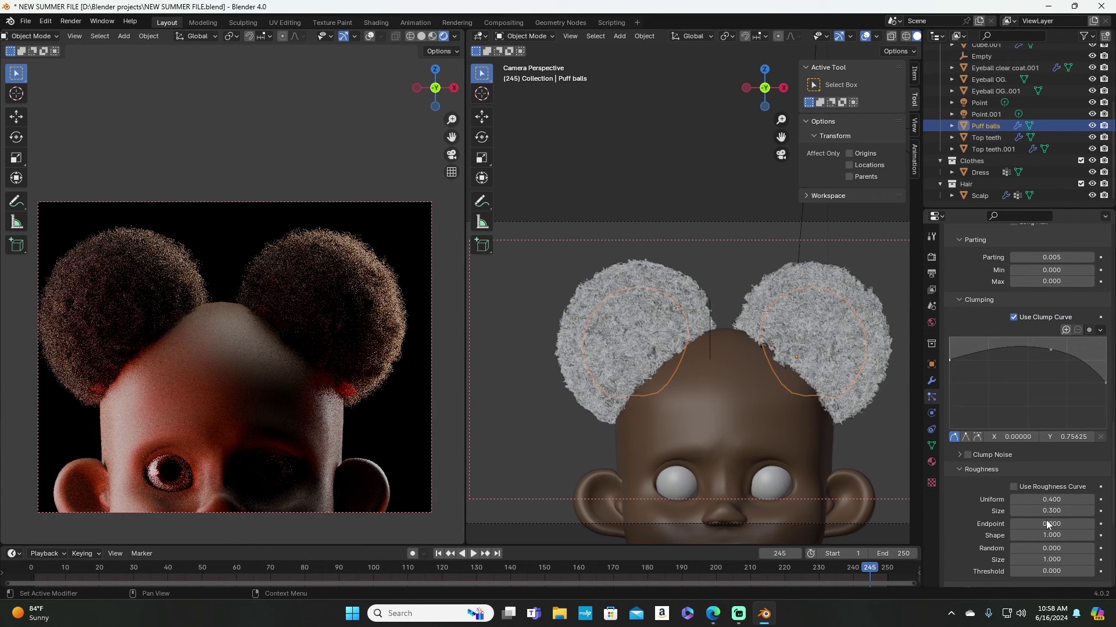
scroll(1046, 521, "down", 8)
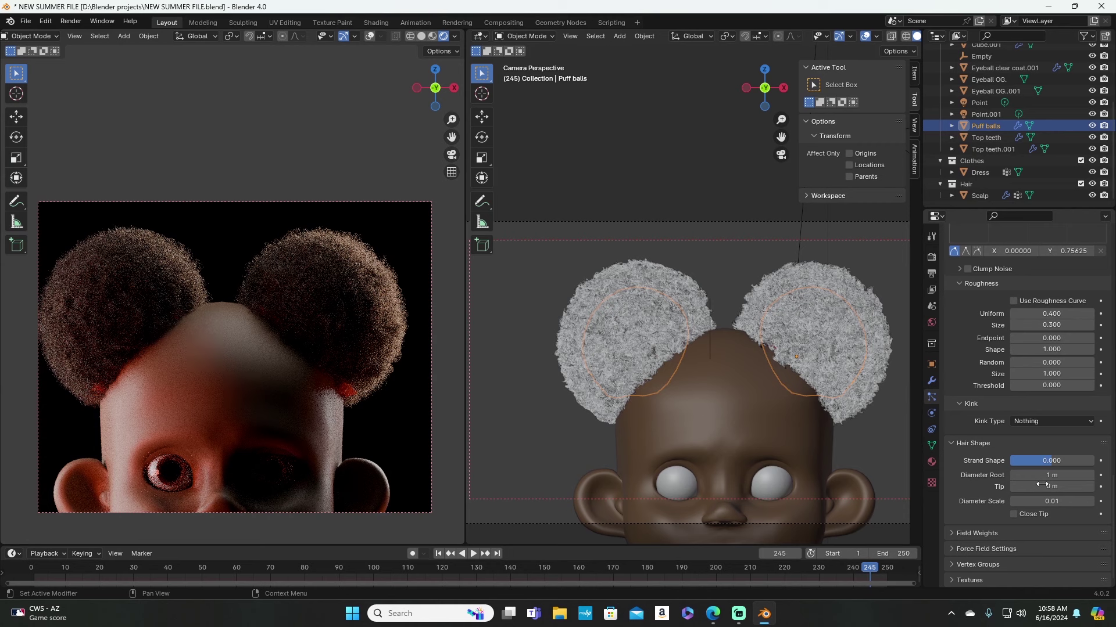
left_click_drag(1041, 477, 1022, 477)
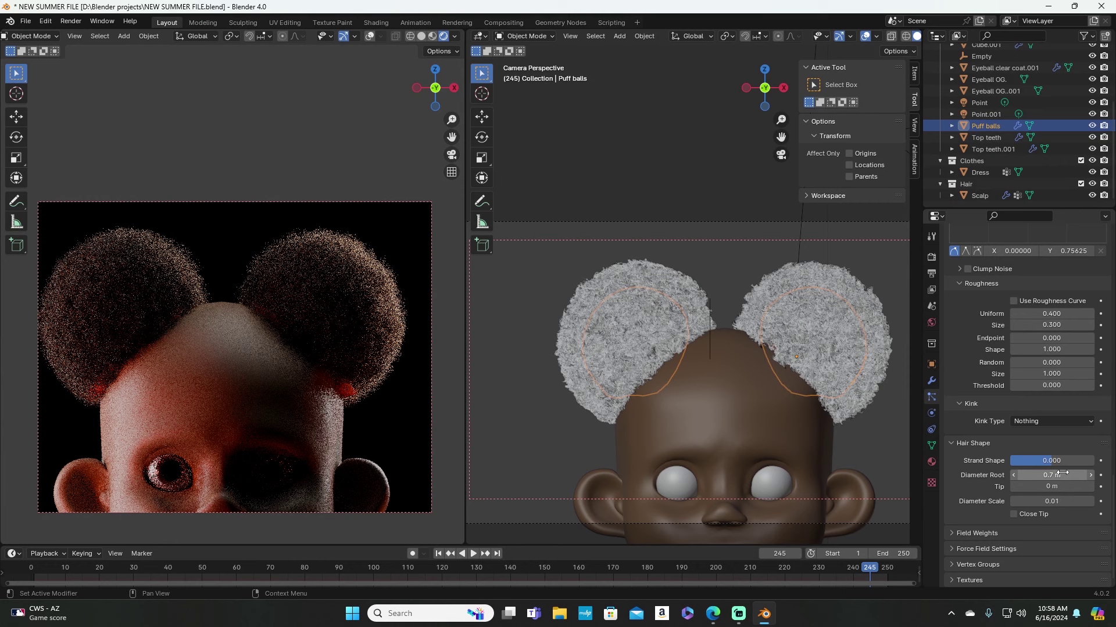
Step: Enter .5 as the new Diameter Root value
left_click(1065, 475)
type(".5")
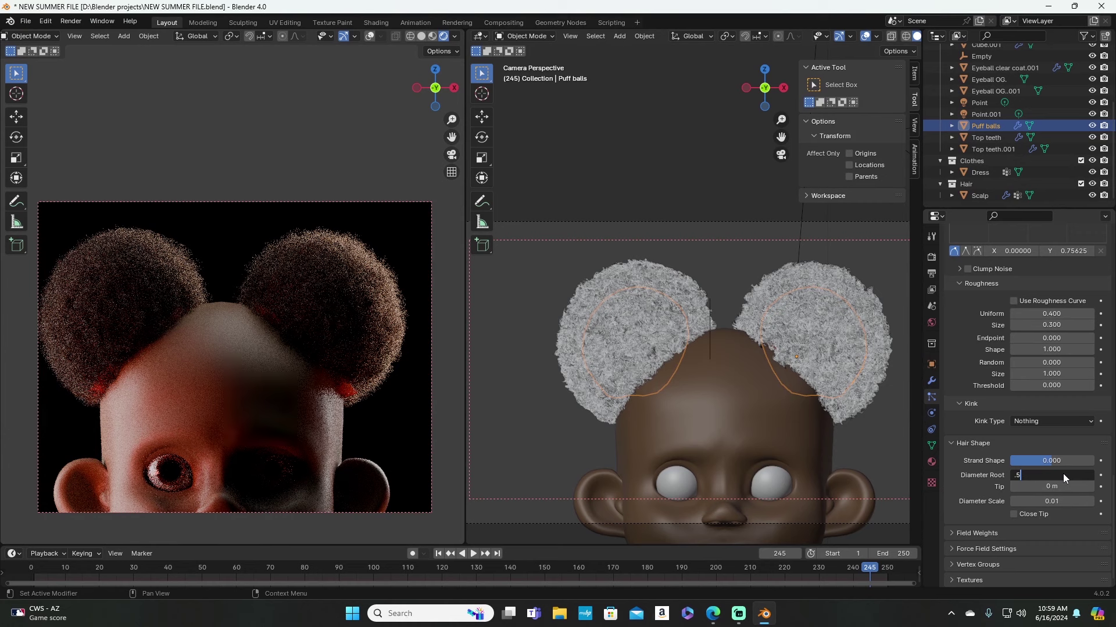
Step: Commit the 0.5 m Diameter Root for the puff-ball hair
key("Return")
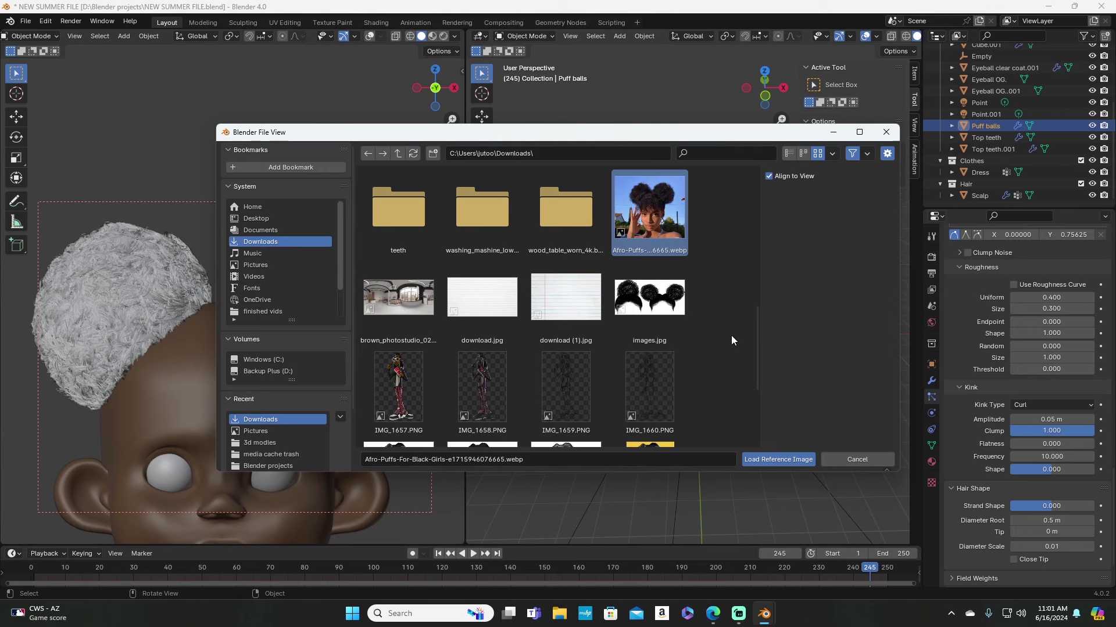
Step: Load the afro-puffs reference photo and place it up-left in front view
left_click(770, 456)
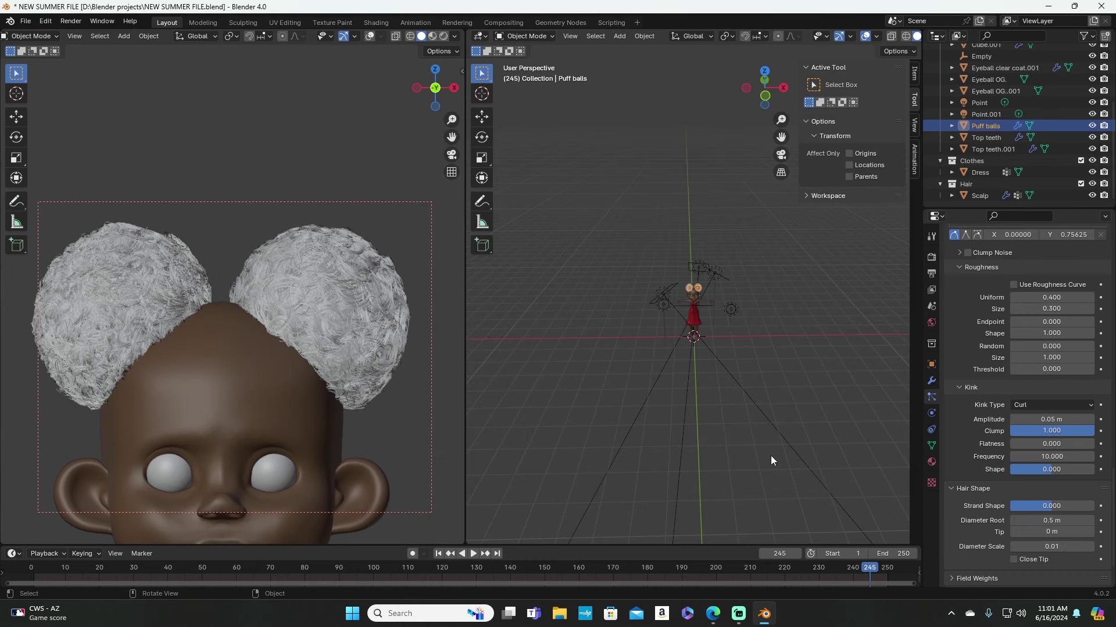
key("KP_1")
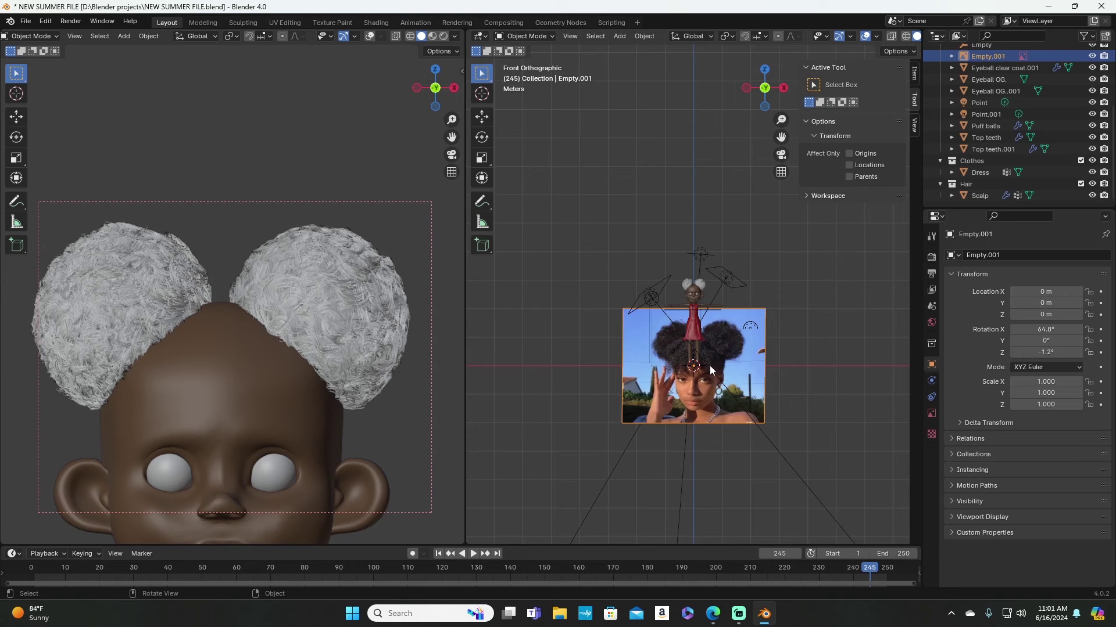
key("g")
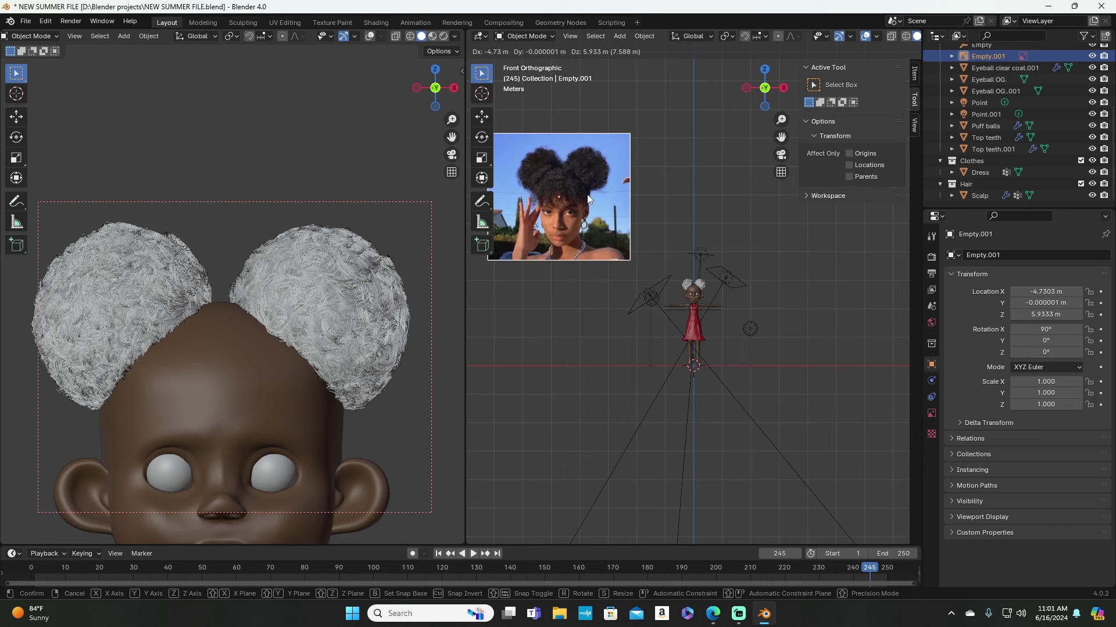
left_click(589, 200)
Step: Set the reference image opacity to 0.409, save NEW SUMMER FILE.blend, and zoom to it
left_click(932, 413)
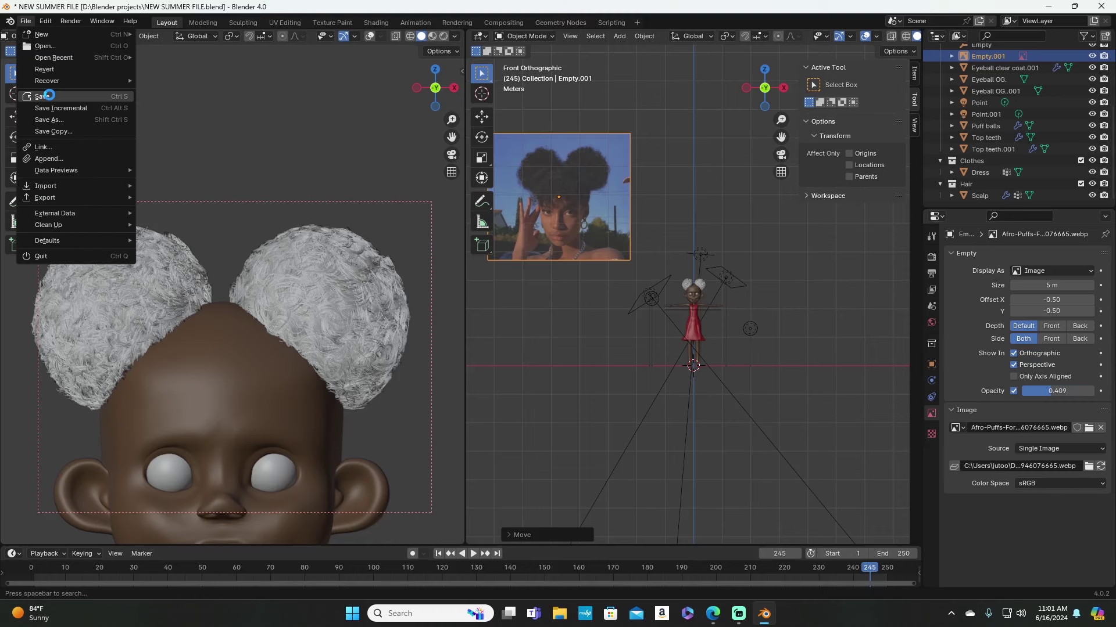
left_click(50, 95)
key("KP_Decimal")
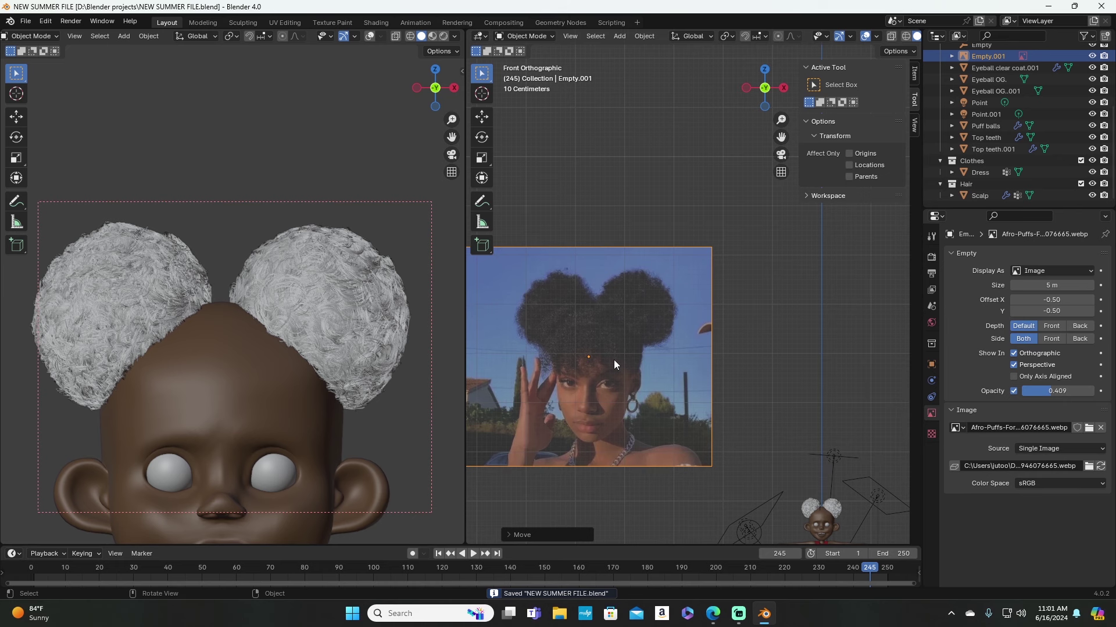
Step: Move the reference photo empty down and to the right with G
middle_click_drag(614, 361, 554, 270, "shift")
key("g")
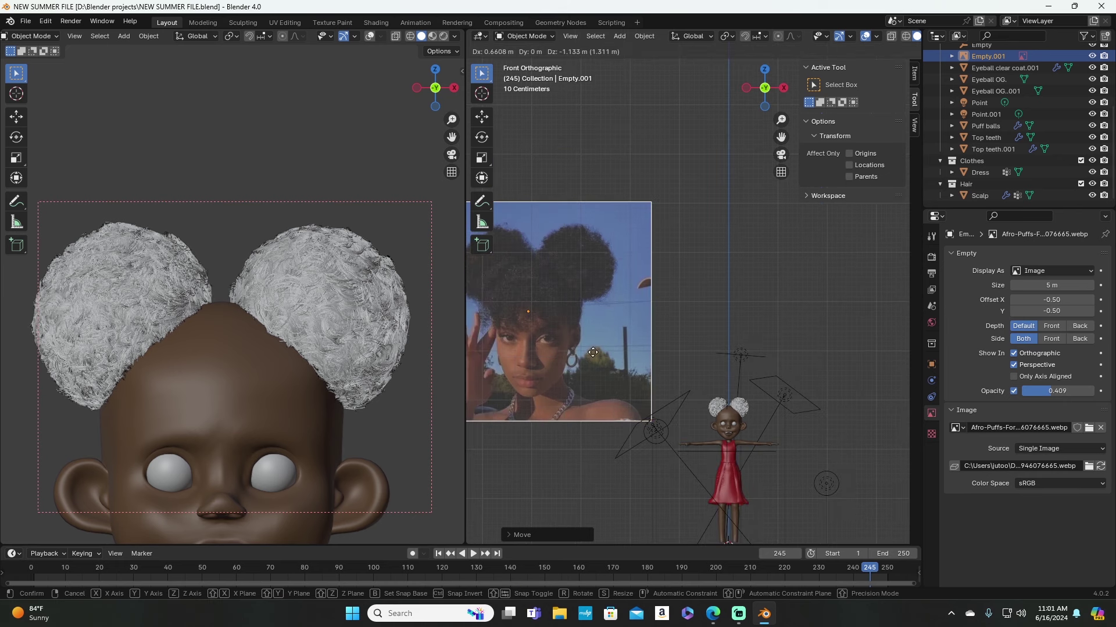
left_click(606, 402)
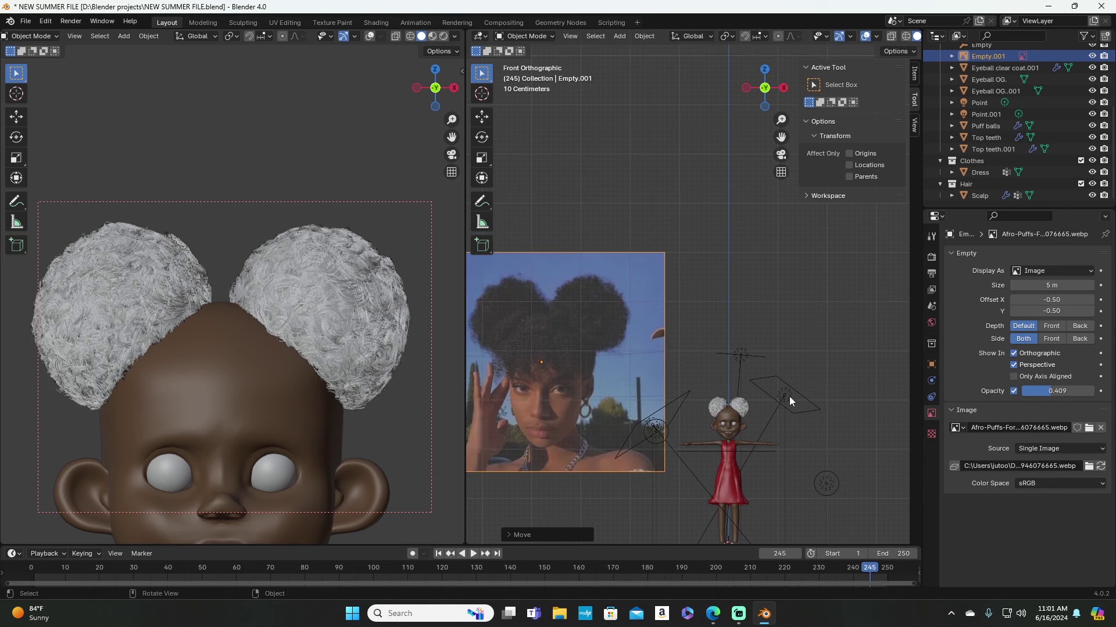
Step: Select the area light above the character and the point light beside the photo
left_click(740, 358)
left_click(741, 358, "shift")
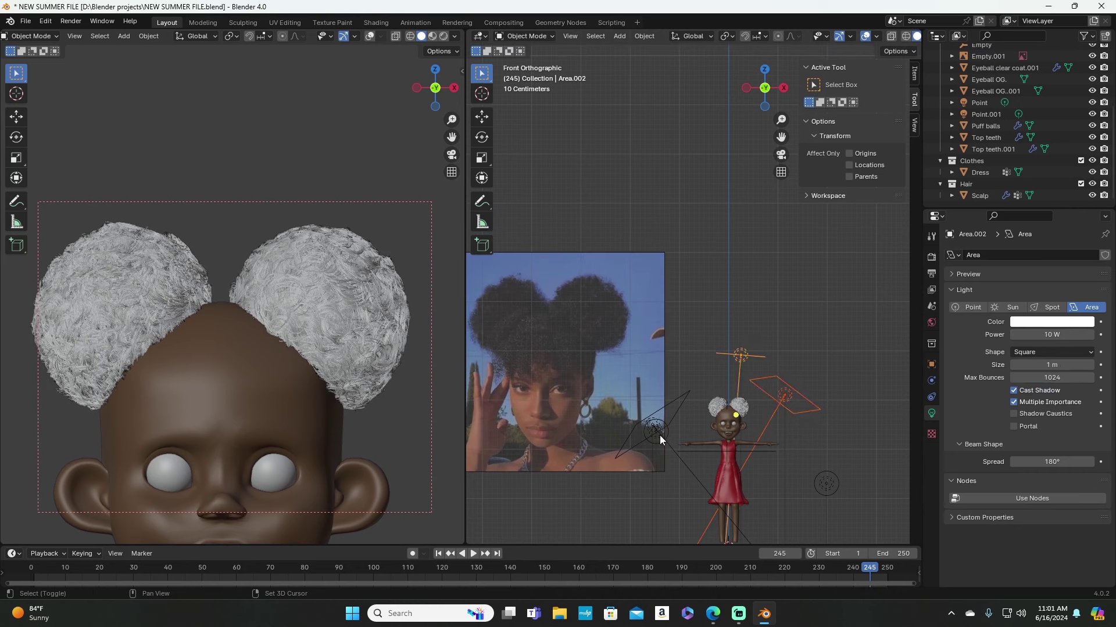
left_click(660, 435)
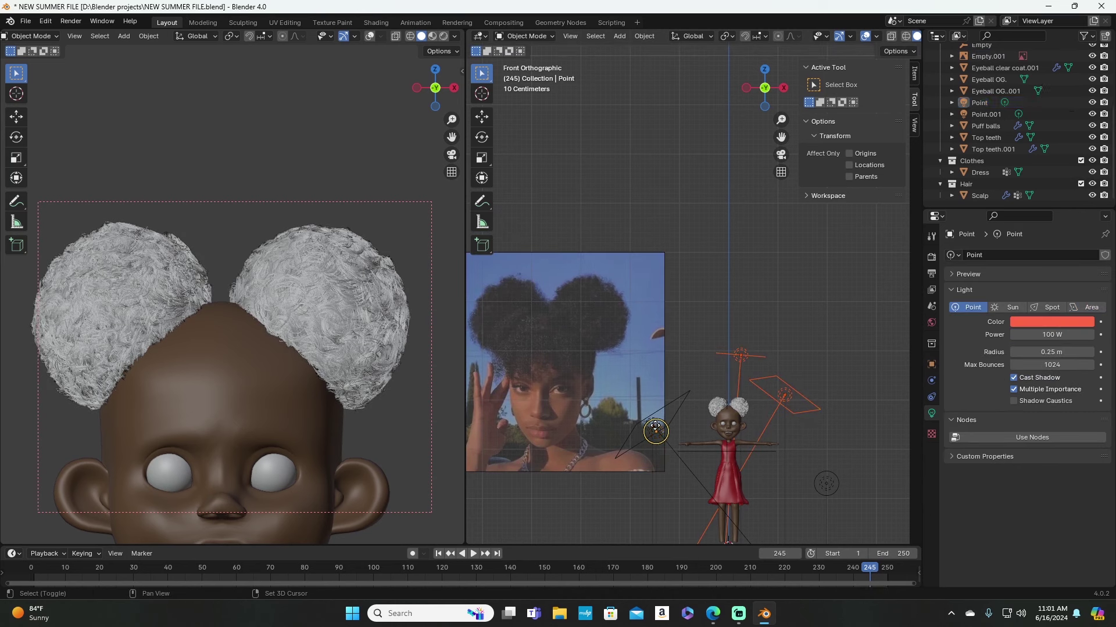
middle_click_drag(654, 413, 687, 388)
left_click(664, 446)
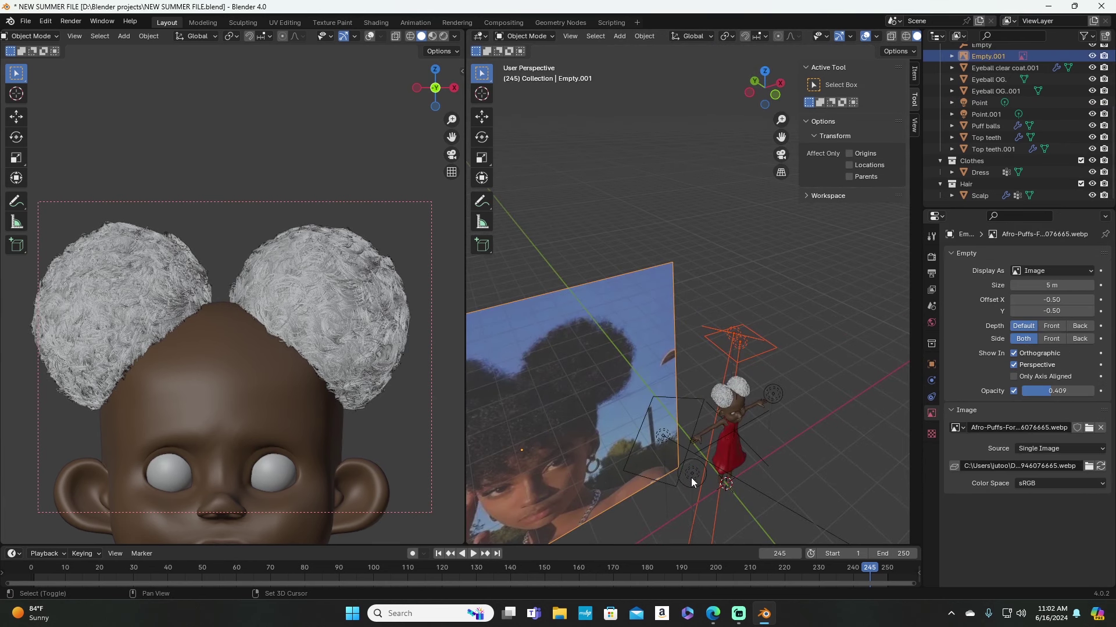
left_click(661, 440, "shift")
left_click(661, 441)
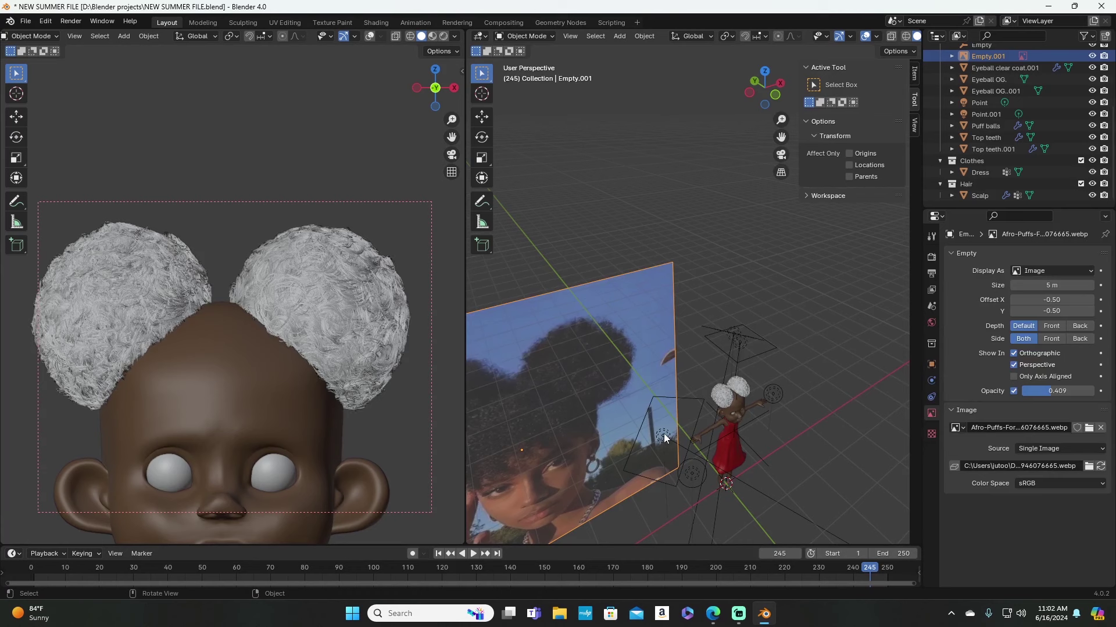
left_click(664, 433)
left_click(663, 433)
Step: Add the side area light, both point lights and the overhead area light to the selection
left_click(665, 443)
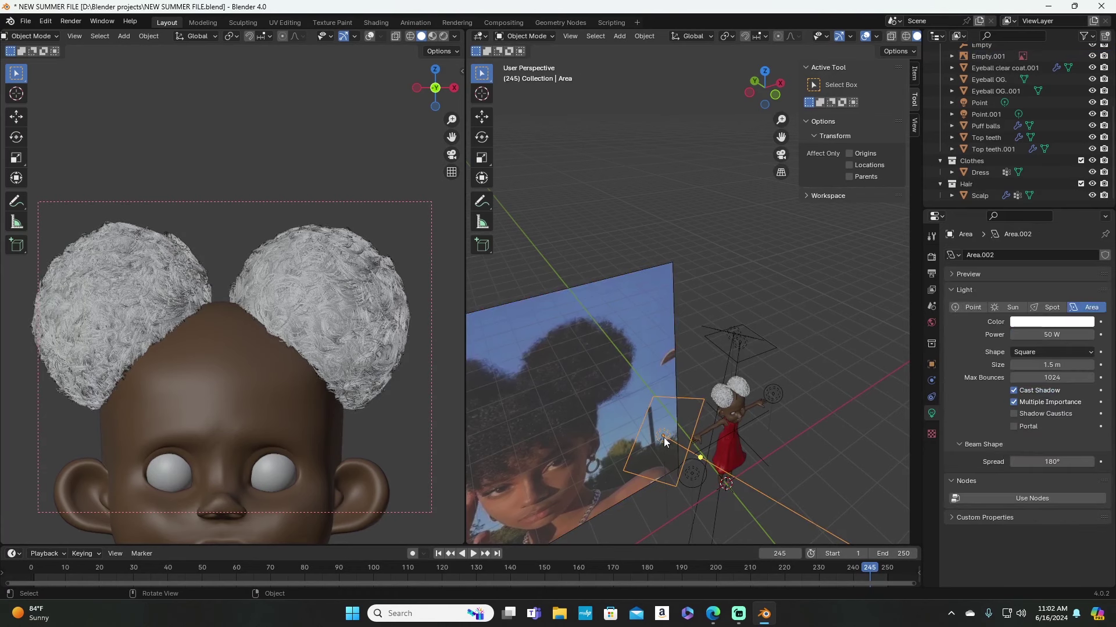
left_click(664, 442)
left_click(665, 443)
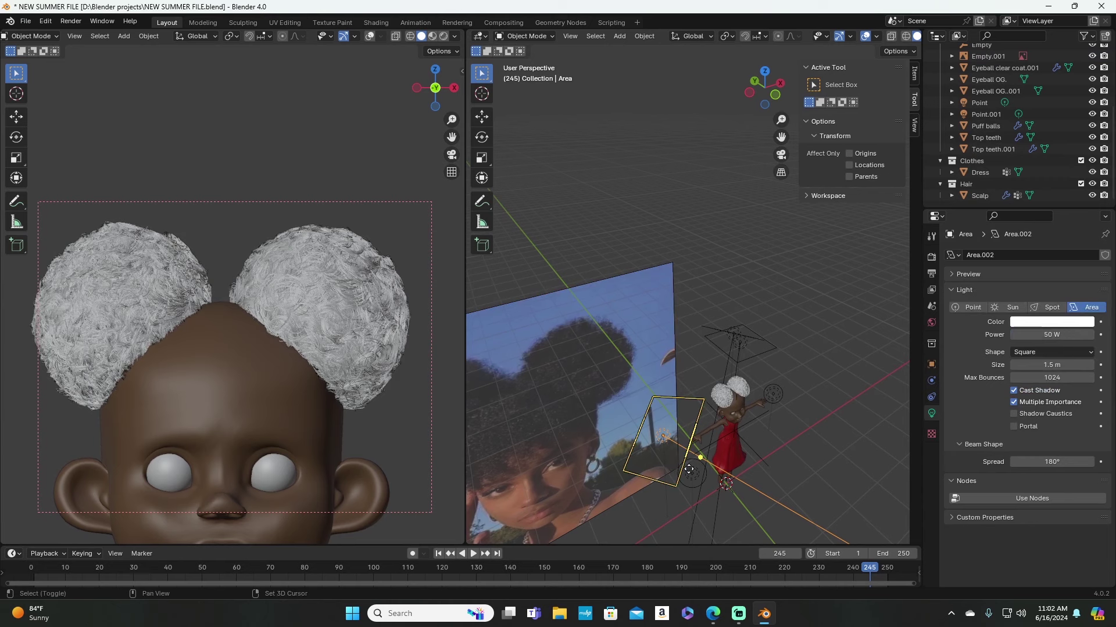
left_click(691, 472, "shift")
left_click(773, 395, "shift")
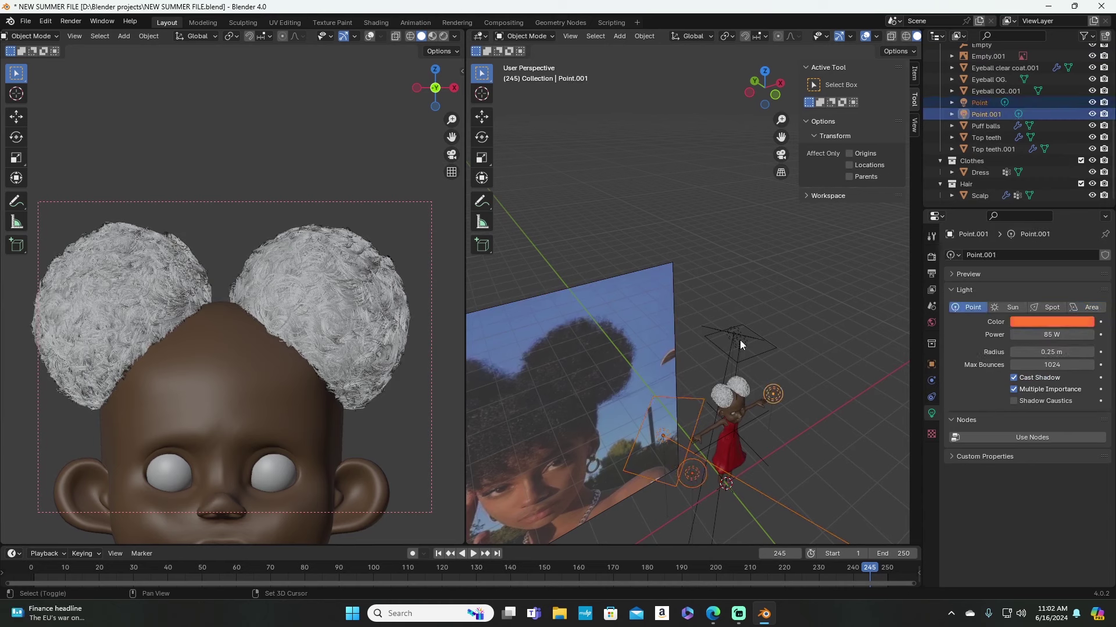
left_click(736, 332, "shift")
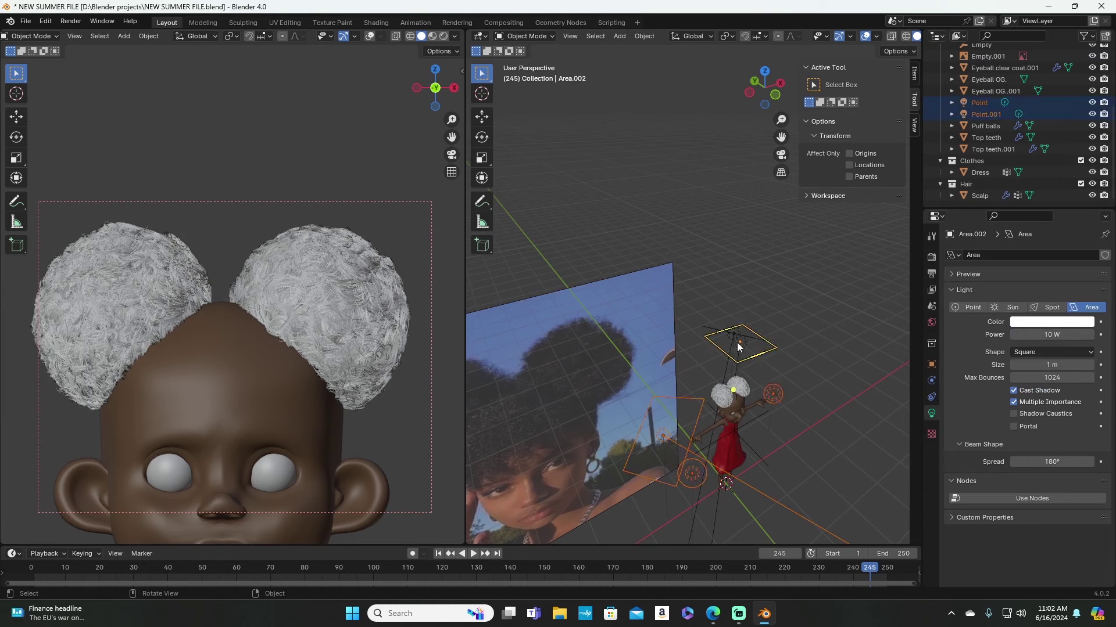
left_click(736, 333, "shift")
left_click(736, 334, "shift")
middle_click_drag(738, 334, 799, 451)
Step: Add the last area light and move all lights into a new collection named 'Lights'
left_click(821, 448, "shift")
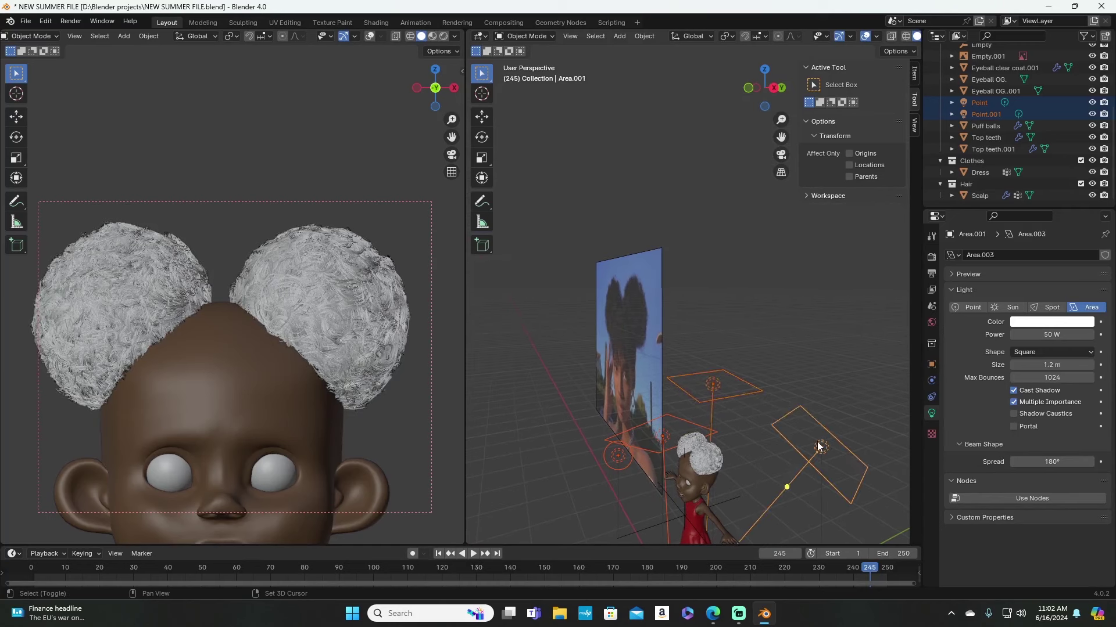
key("m")
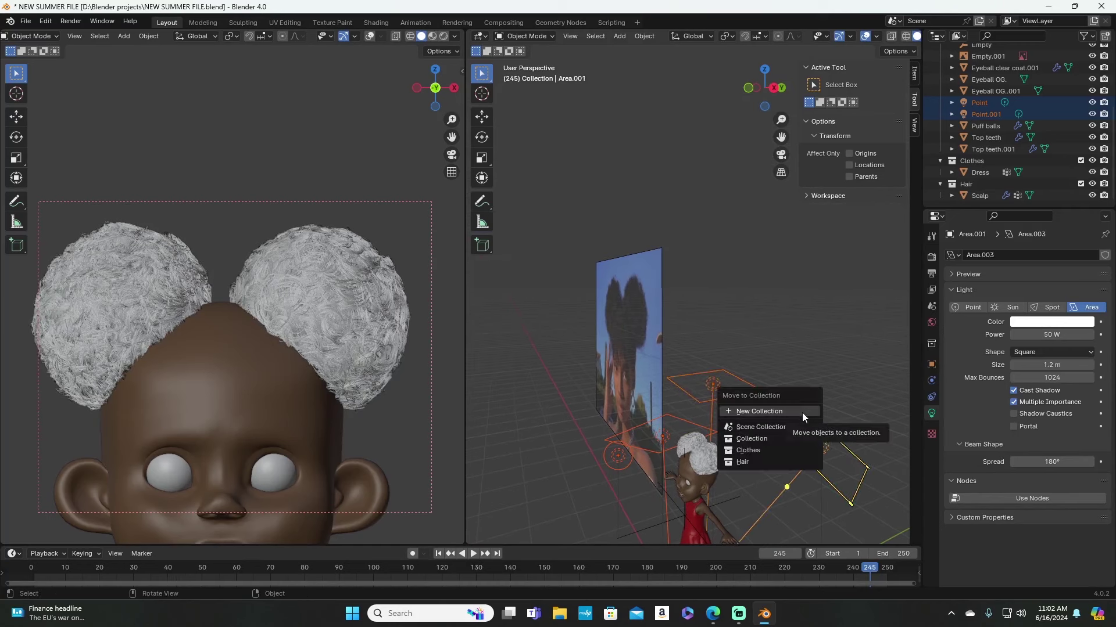
left_click(752, 413)
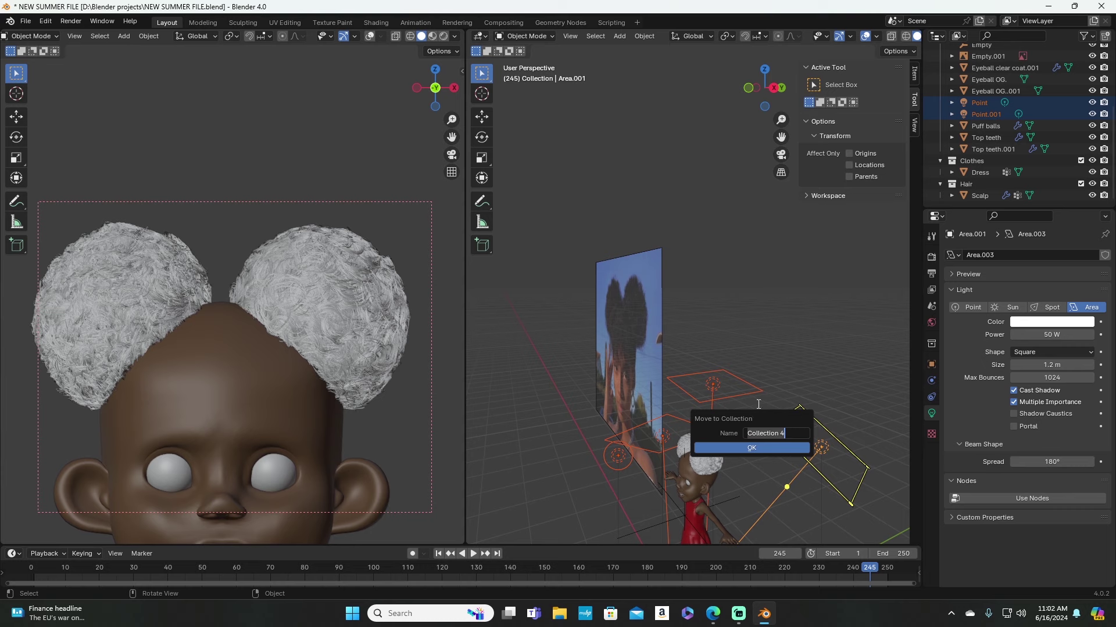
type("Lights")
left_click(777, 444)
Step: Exclude the Lights collection from the view layer in the Outliner
scroll(1005, 160, "down", 3)
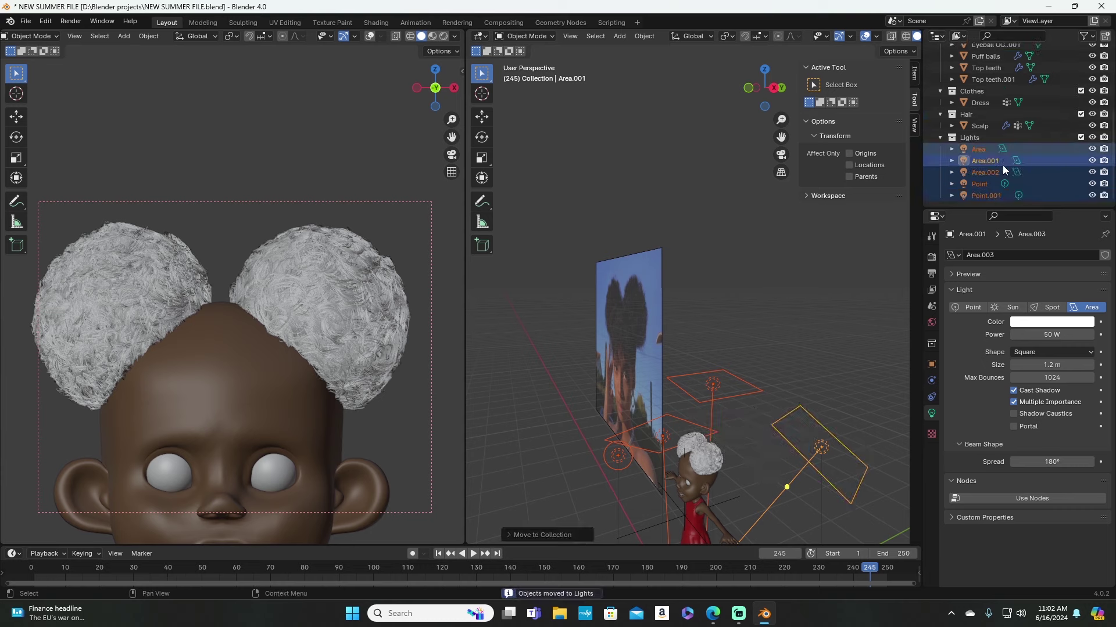
left_click(1080, 137)
scroll(1079, 136, "up", 3)
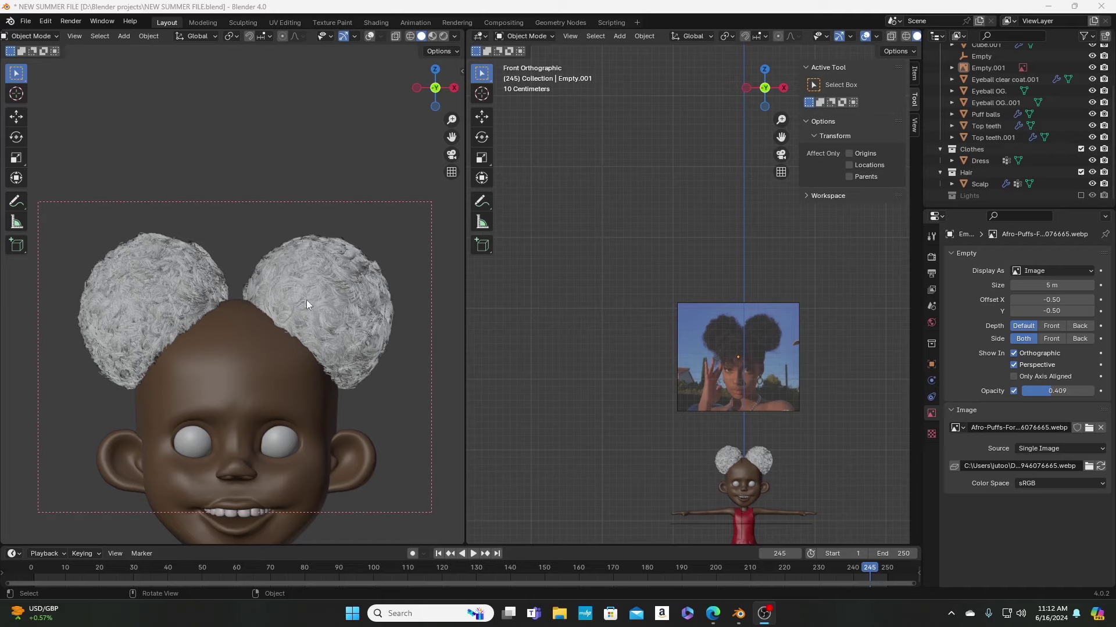
Step: Select the Puff balls object in the Outliner and frame it with numpad period
scroll(287, 318, "up", 3)
scroll(285, 321, "down", 2)
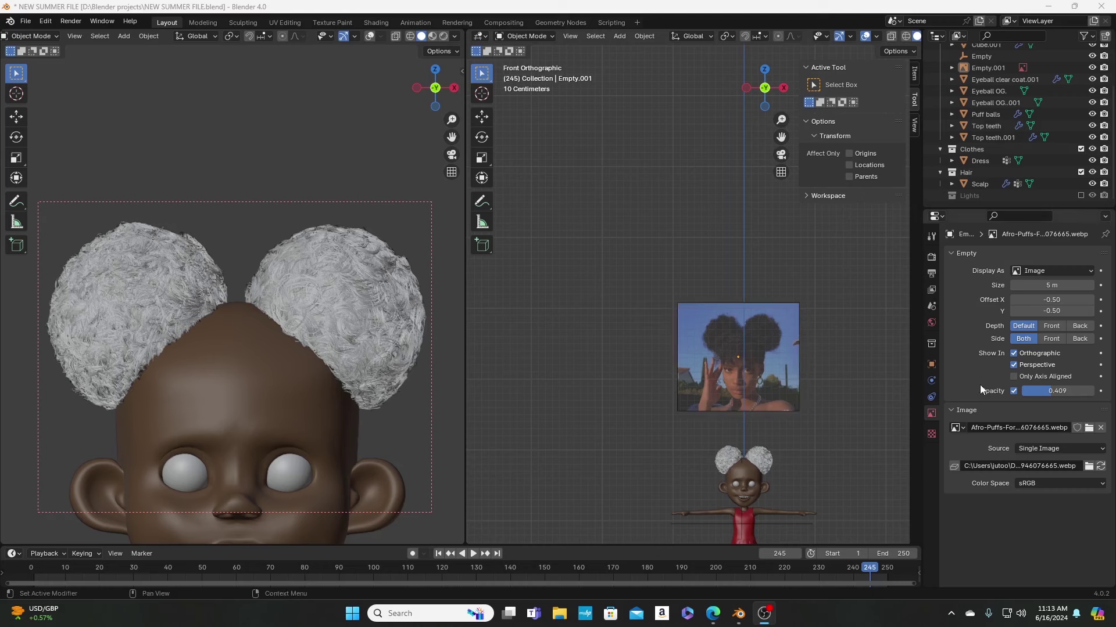
scroll(393, 323, "up", 1)
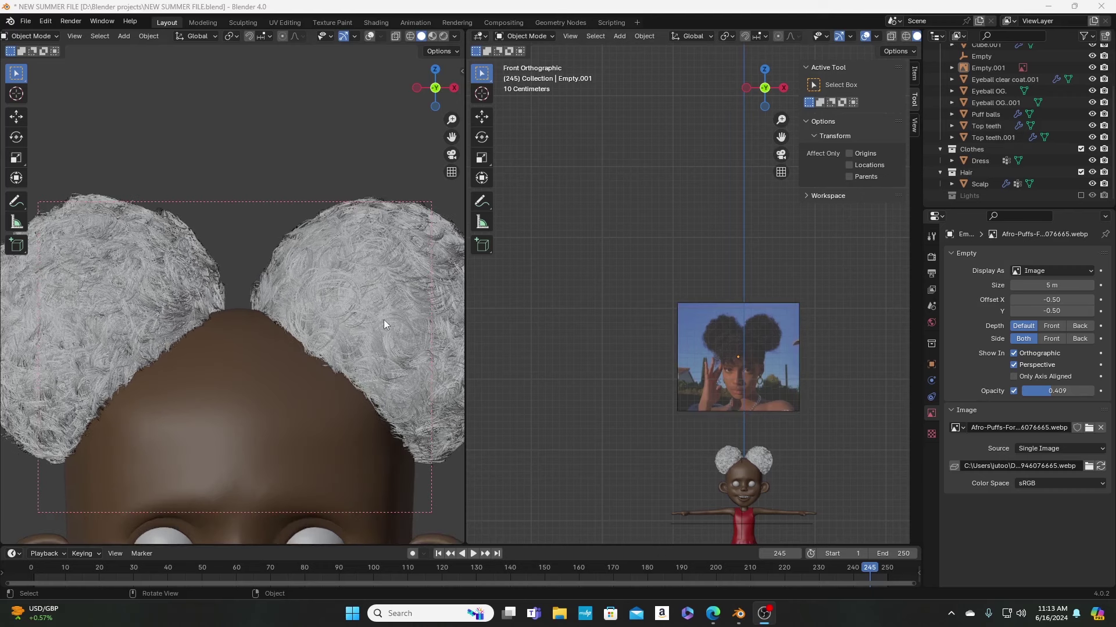
scroll(384, 320, "down", 2)
left_click(314, 292)
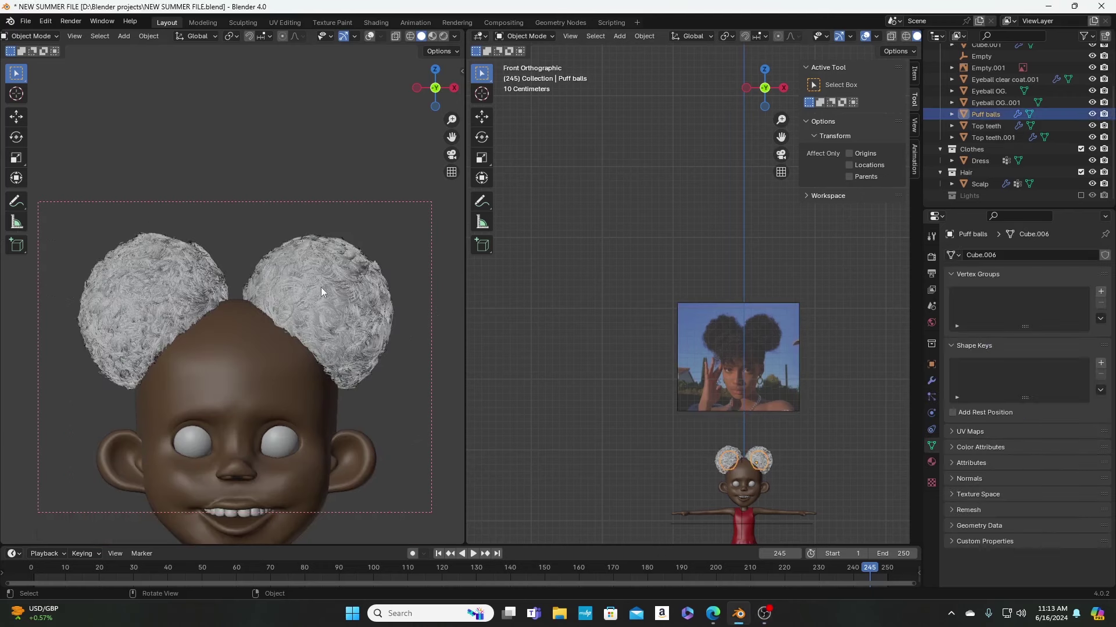
key("KP_Decimal")
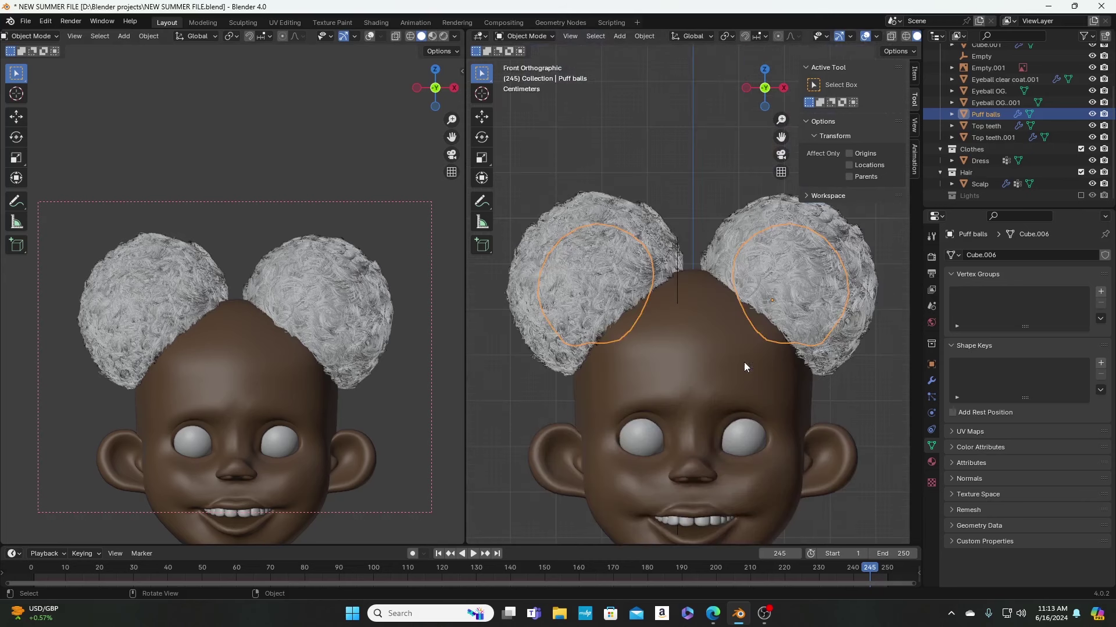
left_click(525, 36)
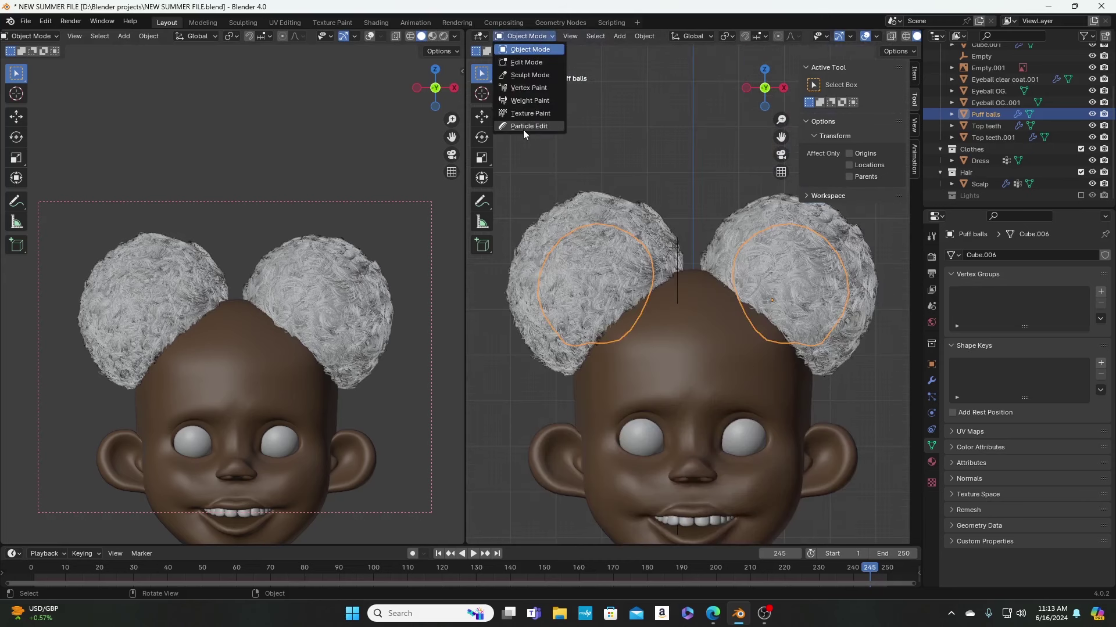
Step: Enter Particle Edit on Puff balls, pick the Comb brush, and turn off Preserve Strand Lengths
key("p")
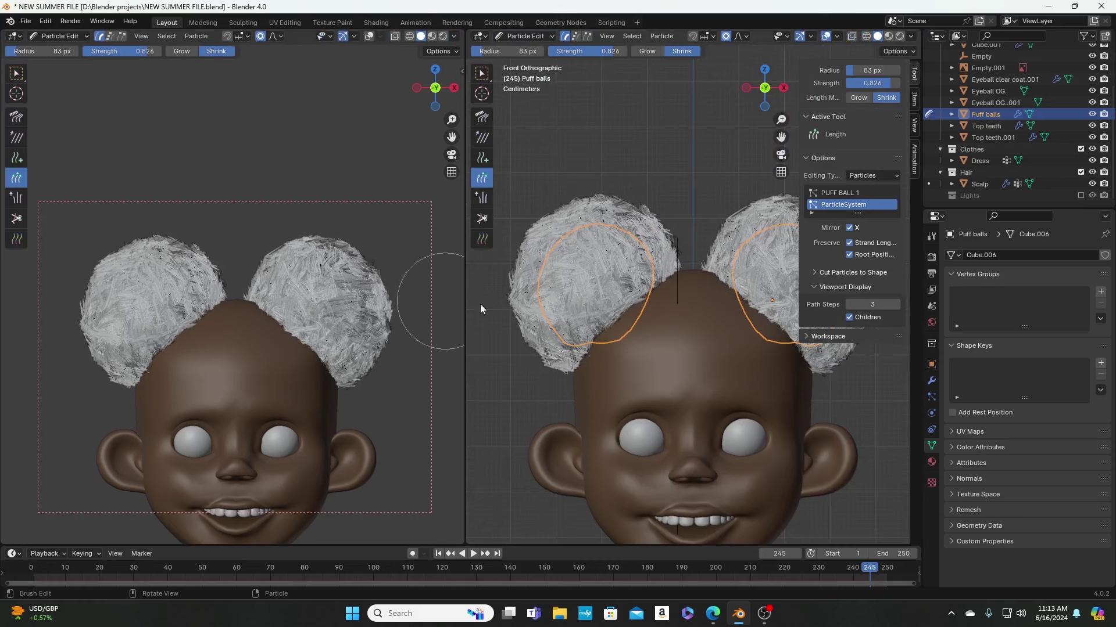
middle_click_drag(647, 319, 623, 380, "shift")
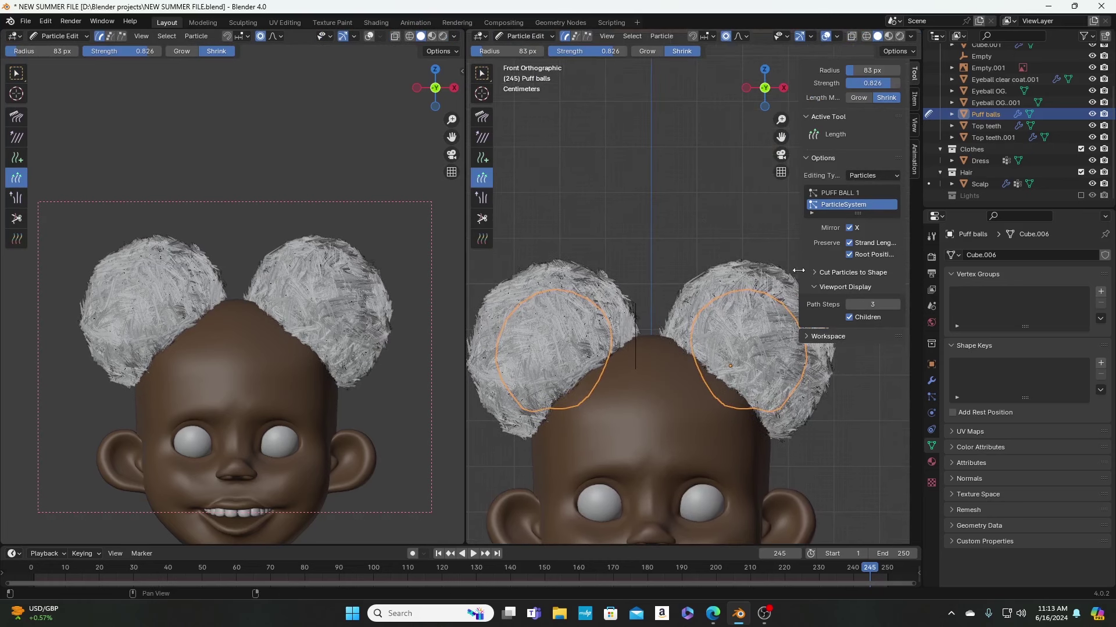
left_click(479, 120)
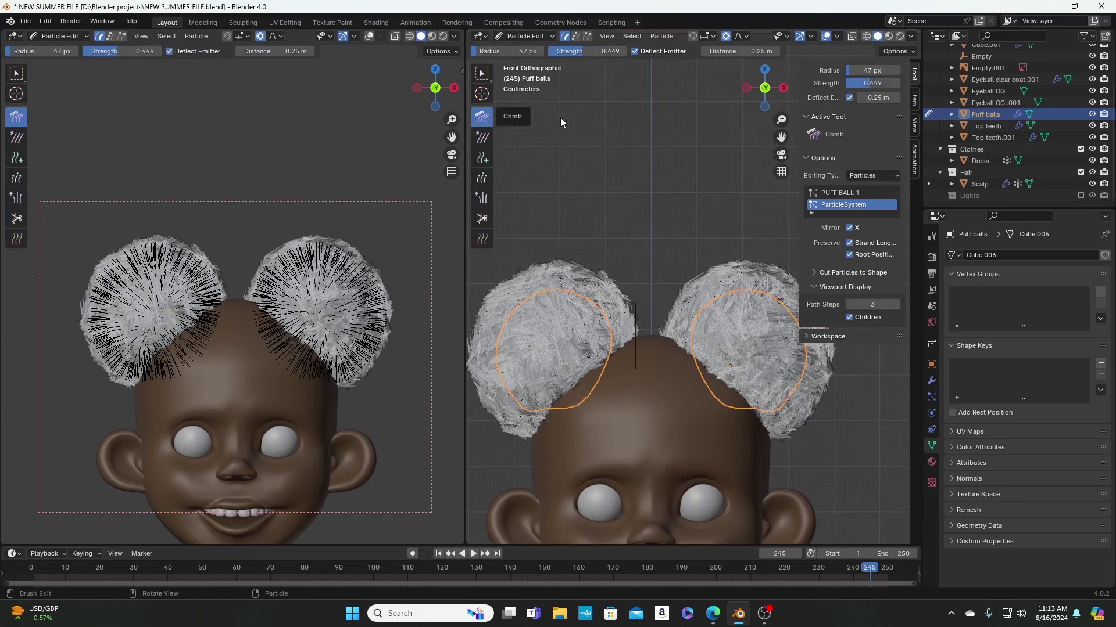
left_click(849, 243)
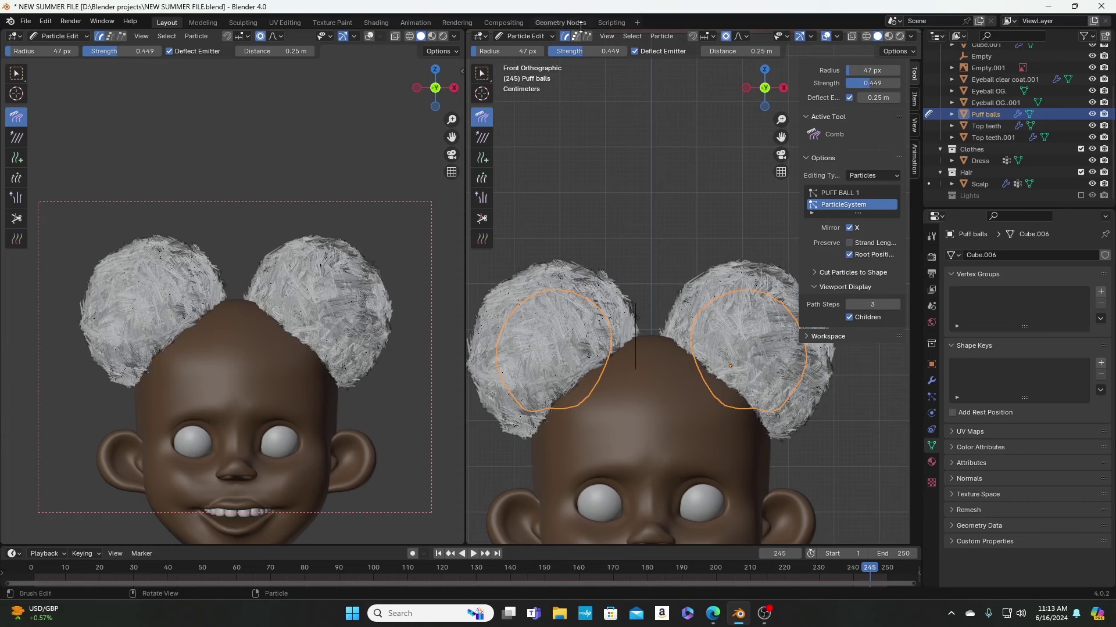
Step: Lower comb strength to 0.391, set radius to 89 px, and comb the bun's top strands outward
left_click_drag(582, 51, 575, 50)
left_click_drag(679, 274, 651, 300)
scroll(535, 323, "up", 4)
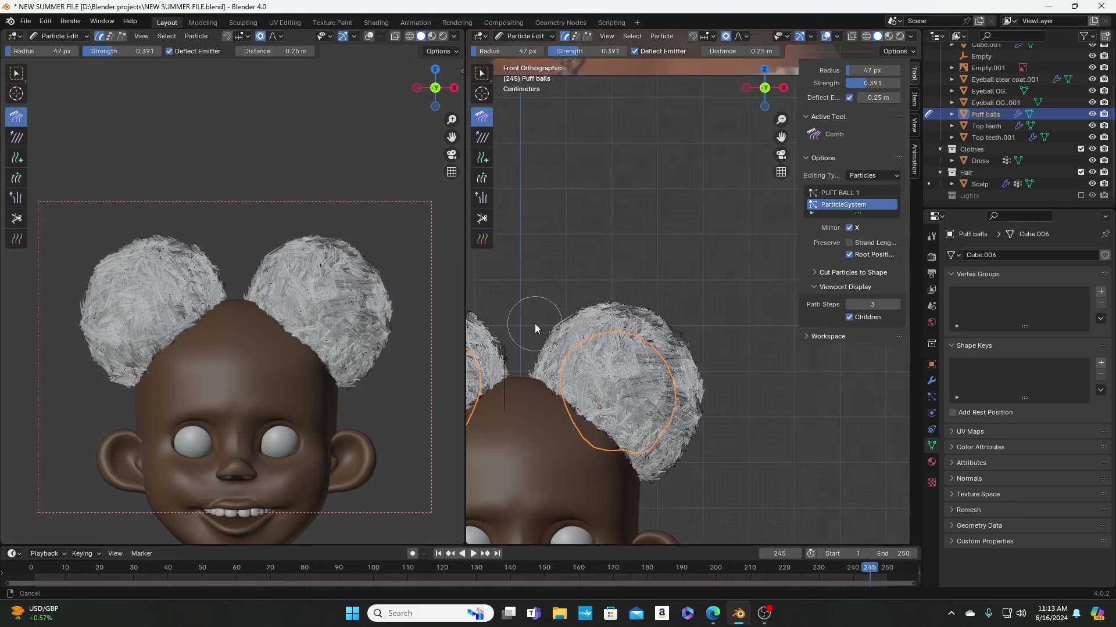
scroll(627, 312, "up", 2)
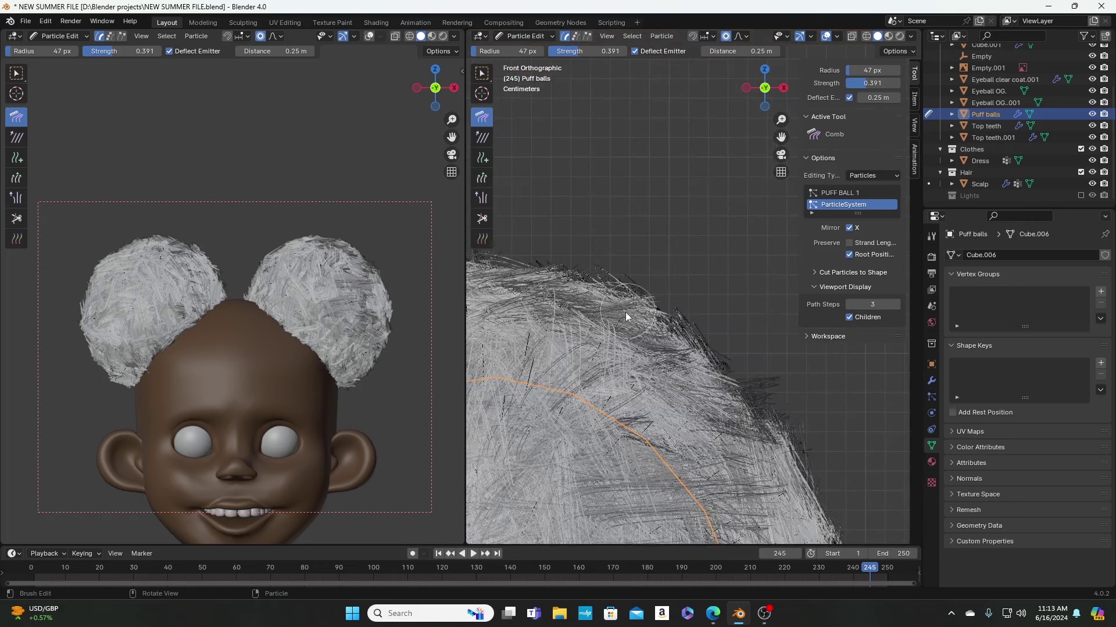
key("f")
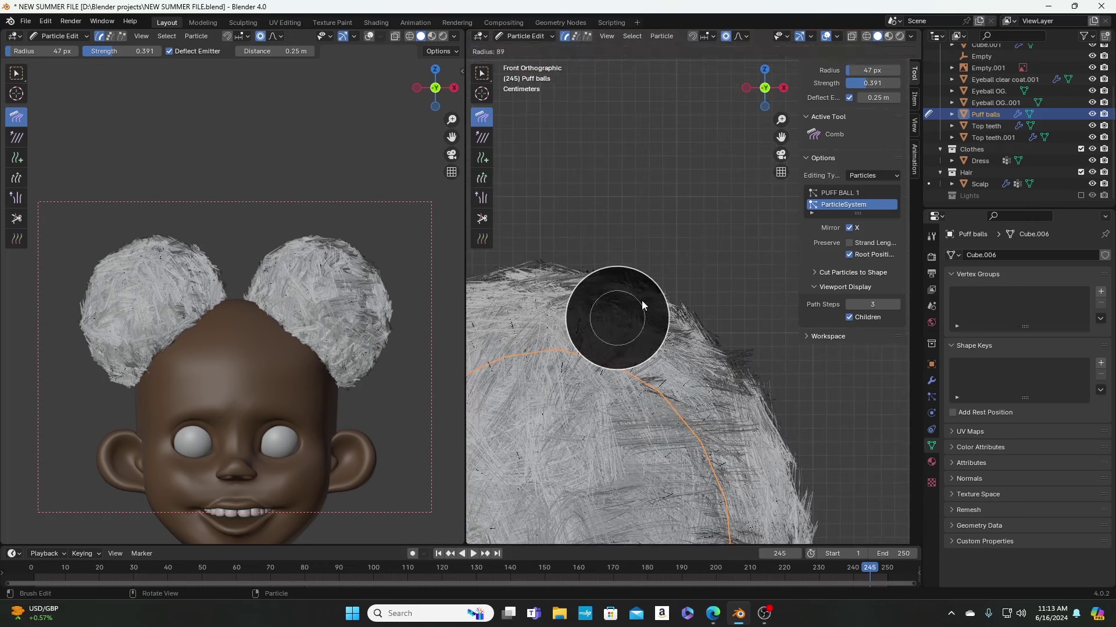
left_click(641, 301)
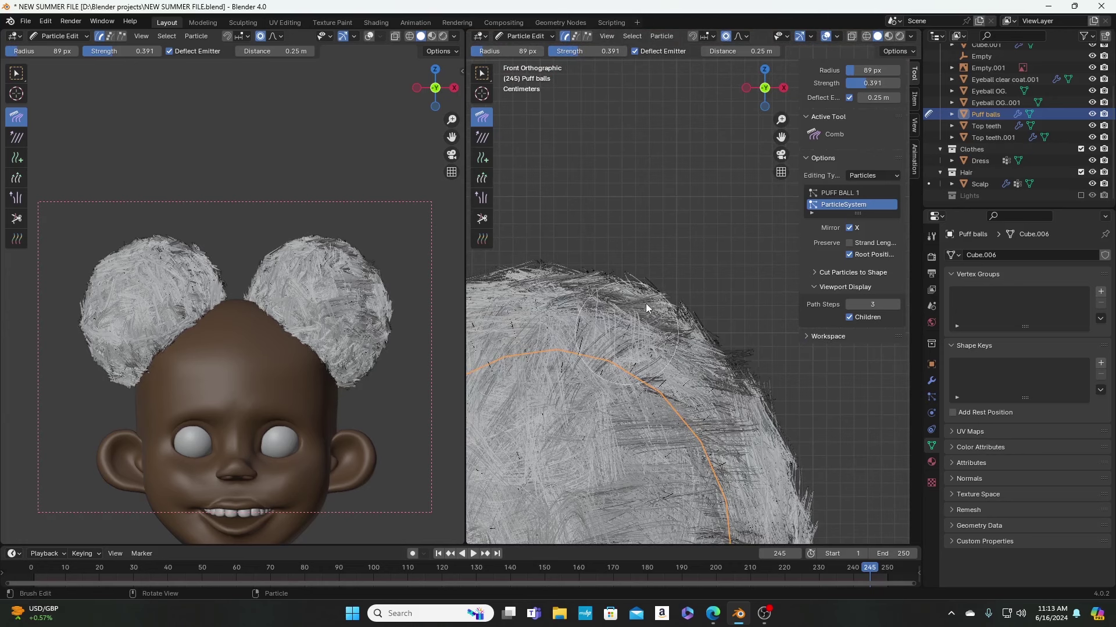
mouse_move(646, 304)
left_mouse_down()
mouse_move(571, 298)
mouse_move(508, 279)
mouse_move(640, 296)
mouse_move(675, 344)
mouse_move(528, 275)
mouse_move(550, 302)
left_mouse_up()
Step: At 62 px radius, comb the upper-left, right-edge and lower-right strands outward
scroll(642, 279, "down", 5)
key("f")
left_click(542, 302)
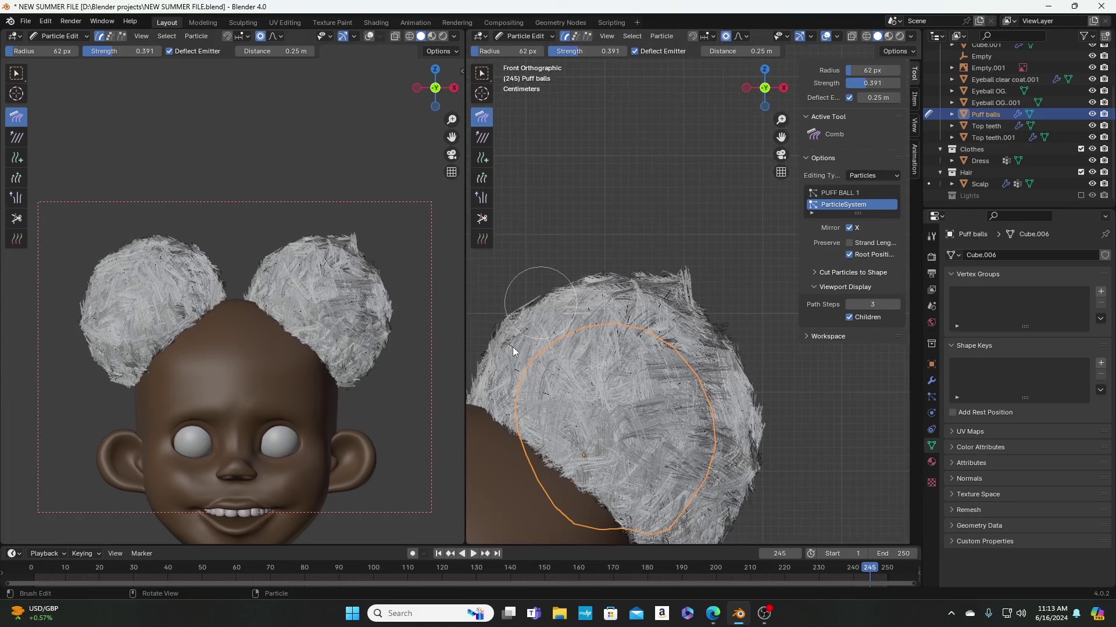
mouse_move(513, 348)
left_mouse_down()
mouse_move(493, 369)
mouse_move(462, 357)
left_mouse_up()
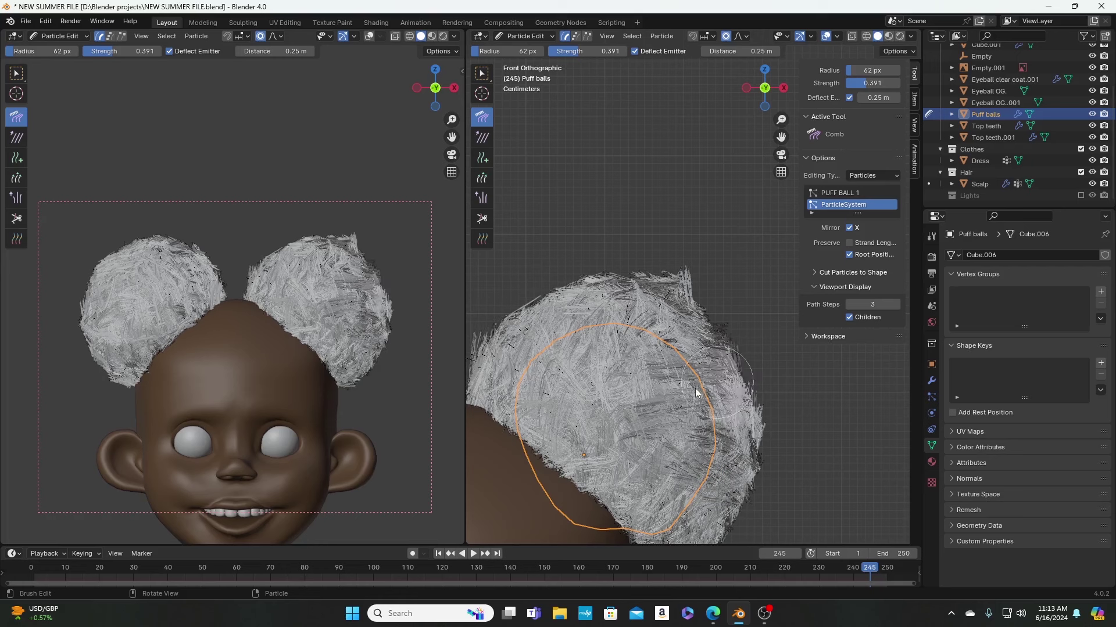
mouse_move(696, 393)
left_mouse_down()
mouse_move(747, 430)
mouse_move(774, 411)
mouse_move(729, 316)
mouse_move(737, 338)
mouse_move(750, 329)
mouse_move(694, 329)
left_mouse_up()
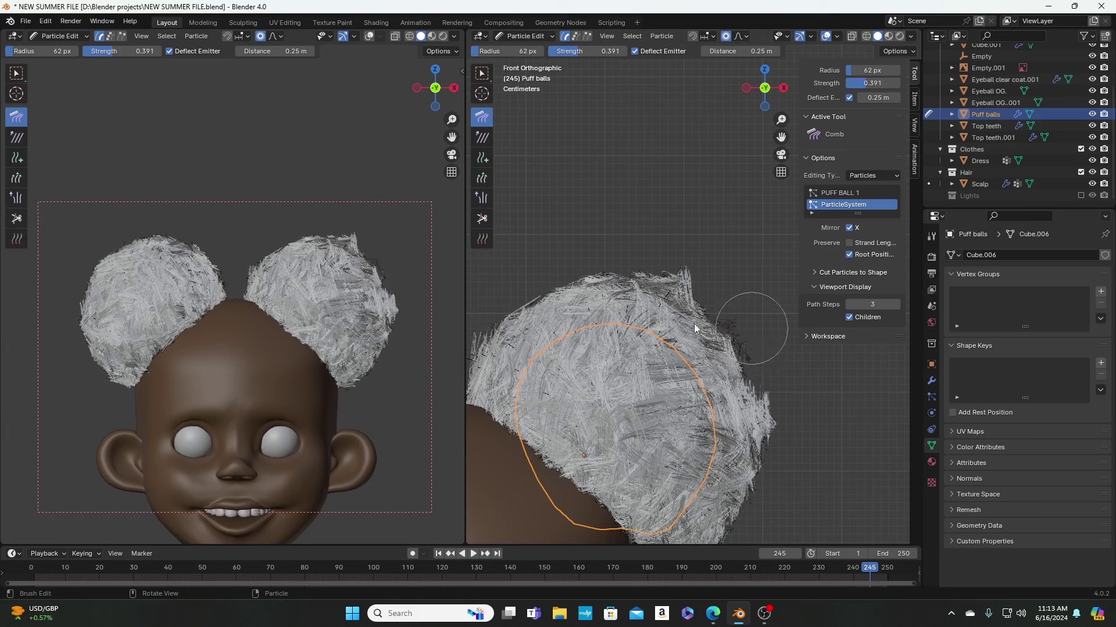
mouse_move(549, 281)
left_mouse_down()
mouse_move(550, 269)
mouse_move(550, 281)
left_mouse_up()
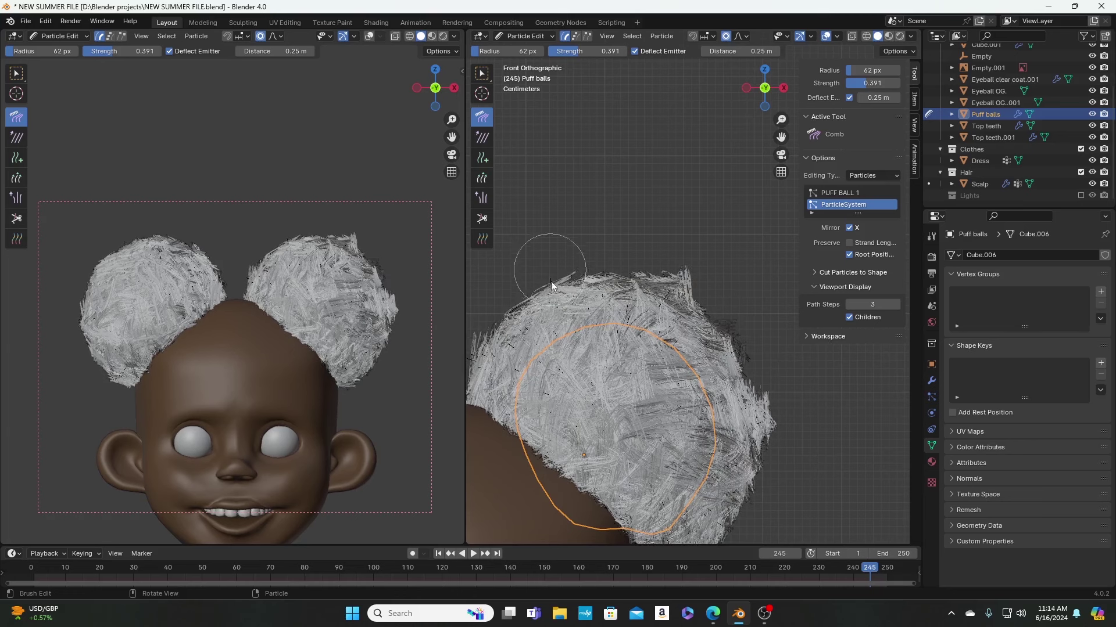
mouse_move(744, 477)
left_mouse_down()
mouse_move(688, 463)
mouse_move(678, 500)
mouse_move(703, 430)
mouse_move(718, 441)
left_mouse_up()
scroll(685, 466, "down", 2)
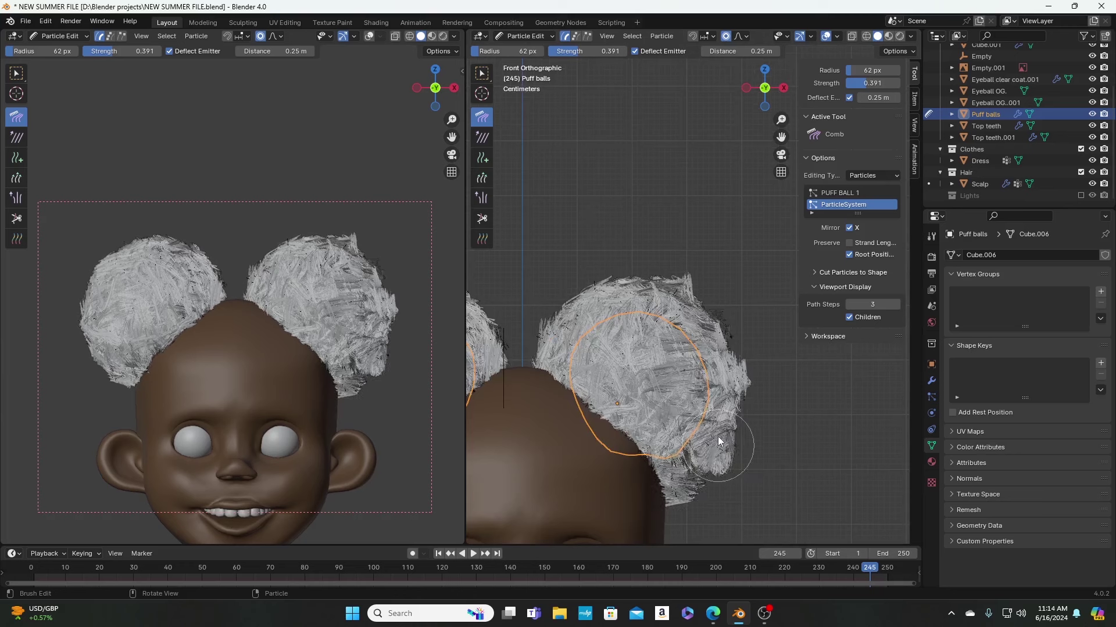
Step: At 36 px radius, comb the puff's upper-left, left, top and upper-right edges
key("f")
left_click(556, 302)
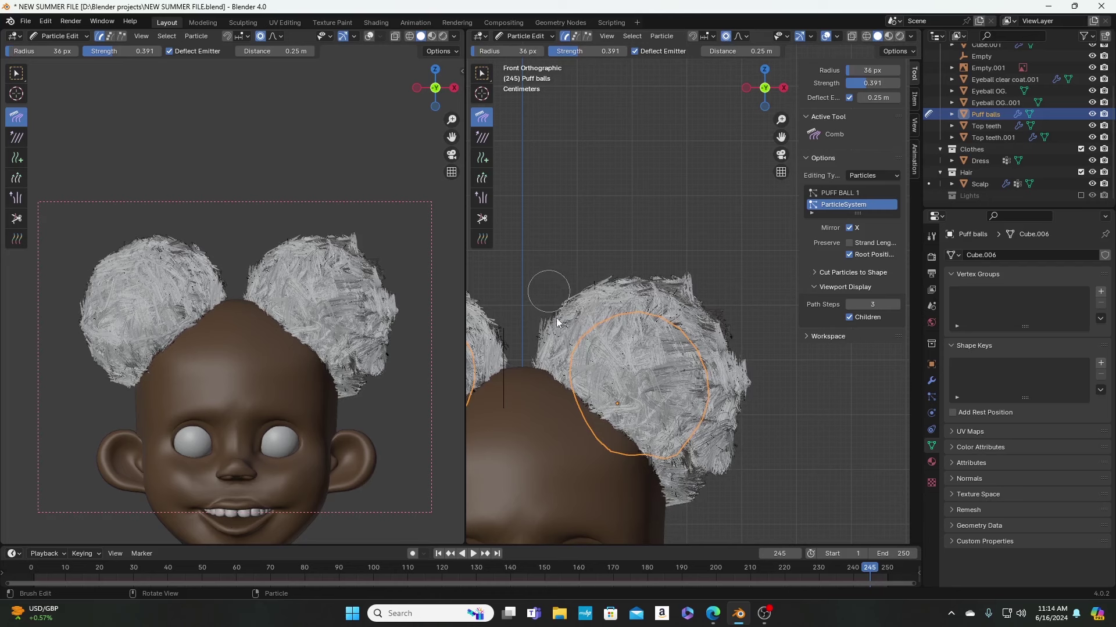
left_click_drag(549, 335, 528, 343)
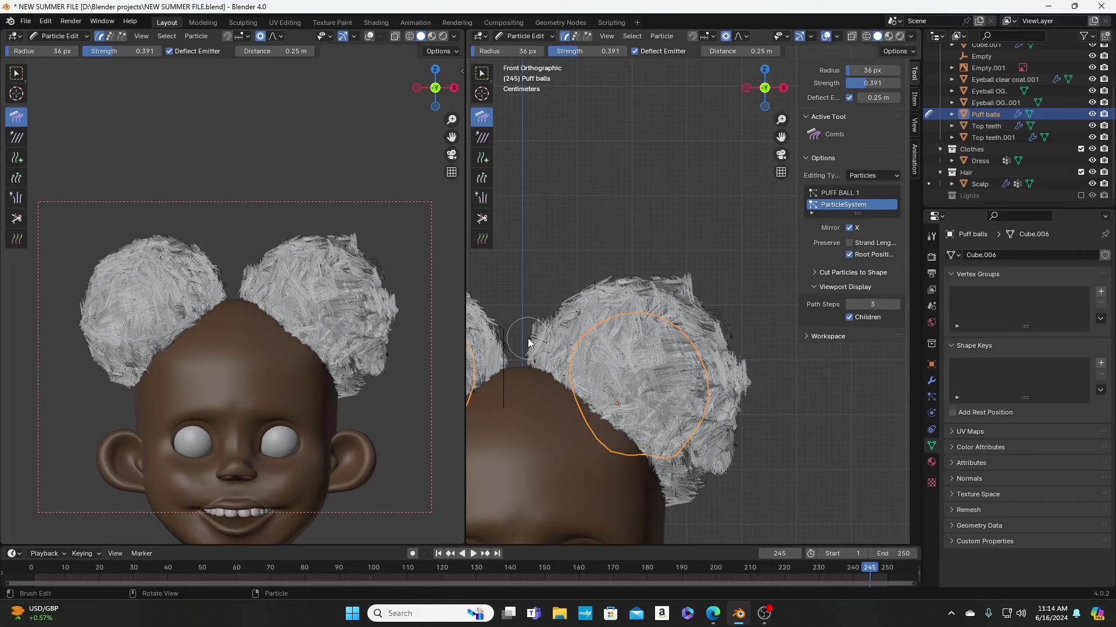
mouse_move(528, 342)
left_mouse_down()
mouse_move(620, 389)
mouse_move(479, 358)
mouse_move(570, 317)
mouse_move(559, 294)
mouse_move(587, 308)
mouse_move(559, 282)
mouse_move(588, 315)
mouse_move(569, 284)
mouse_move(547, 293)
mouse_move(562, 300)
mouse_move(547, 362)
left_mouse_up()
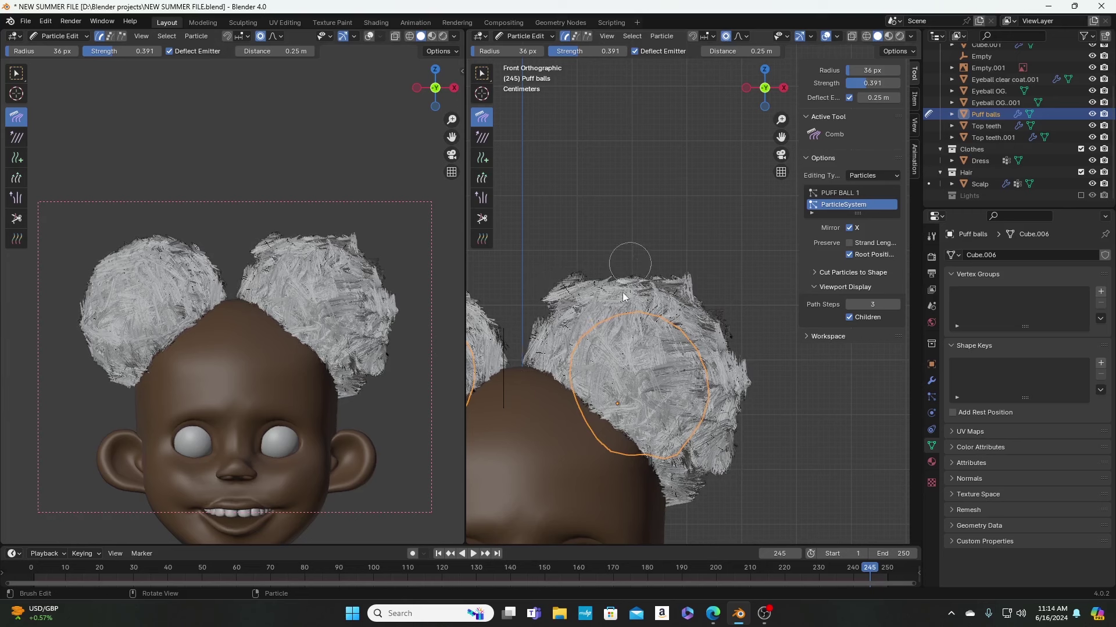
left_click_drag(628, 272, 624, 271)
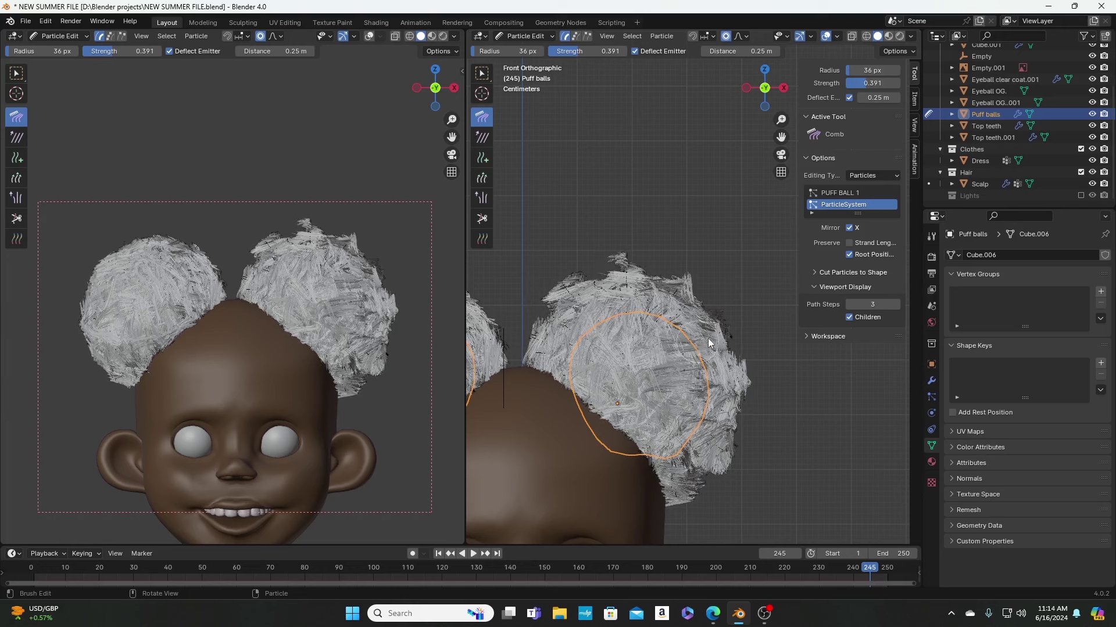
mouse_move(714, 340)
left_mouse_down()
mouse_move(731, 330)
mouse_move(724, 314)
mouse_move(743, 312)
left_mouse_up()
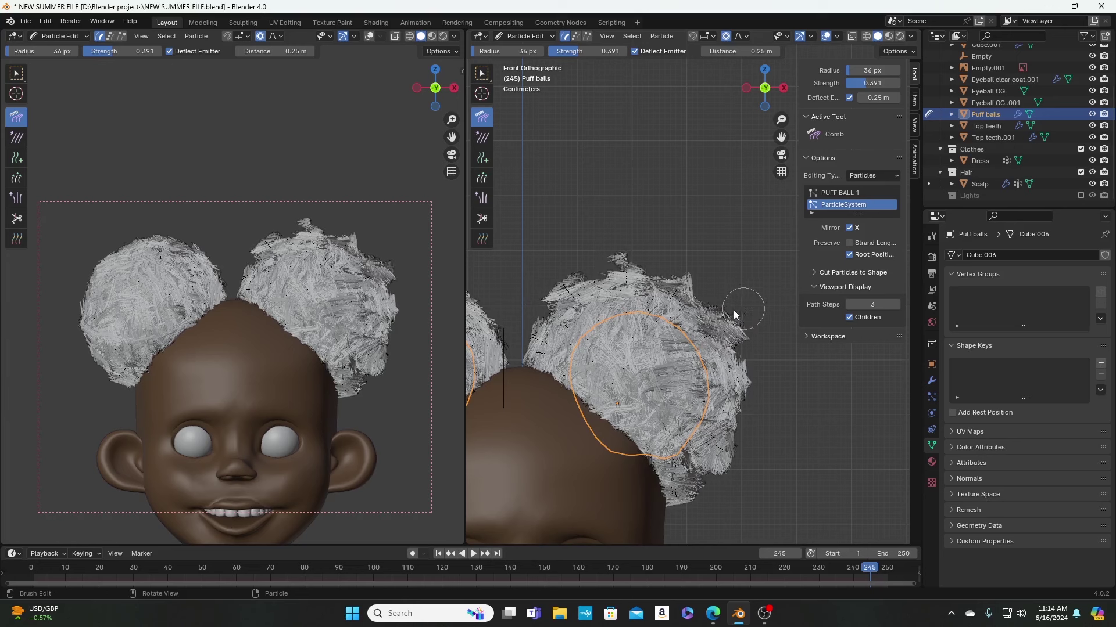
Step: Tidy the left and right edges at 16 px, then comb the right edge outward at 30 px
key("f")
left_click(724, 311)
mouse_move(548, 322)
left_mouse_down()
mouse_move(574, 354)
mouse_move(556, 368)
mouse_move(530, 359)
left_mouse_up()
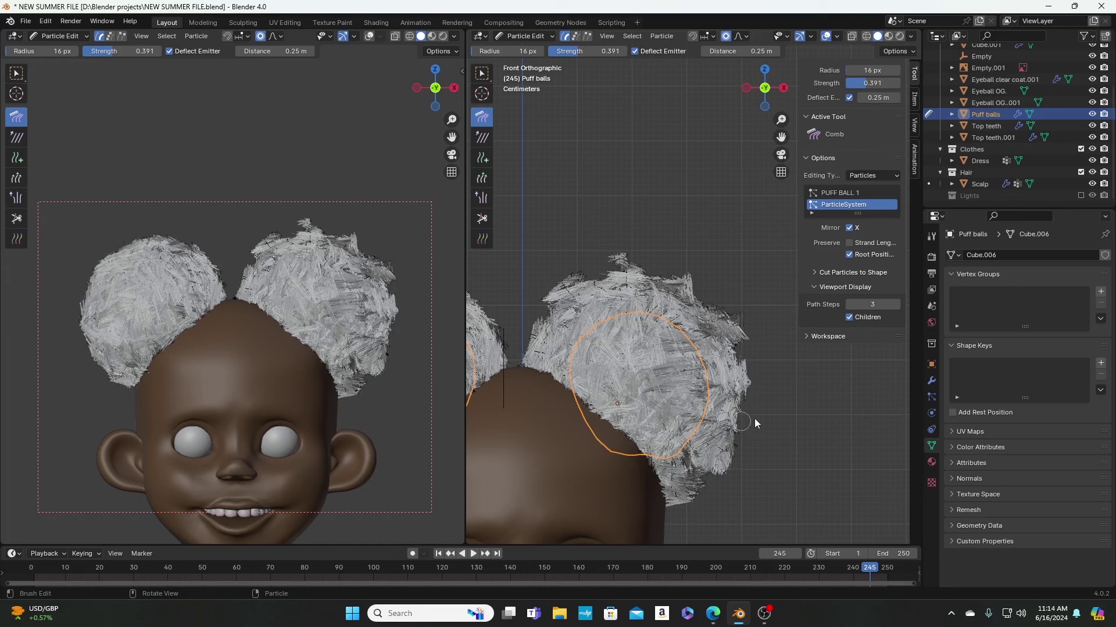
left_click_drag(728, 413, 746, 414)
key("f")
left_click(739, 410)
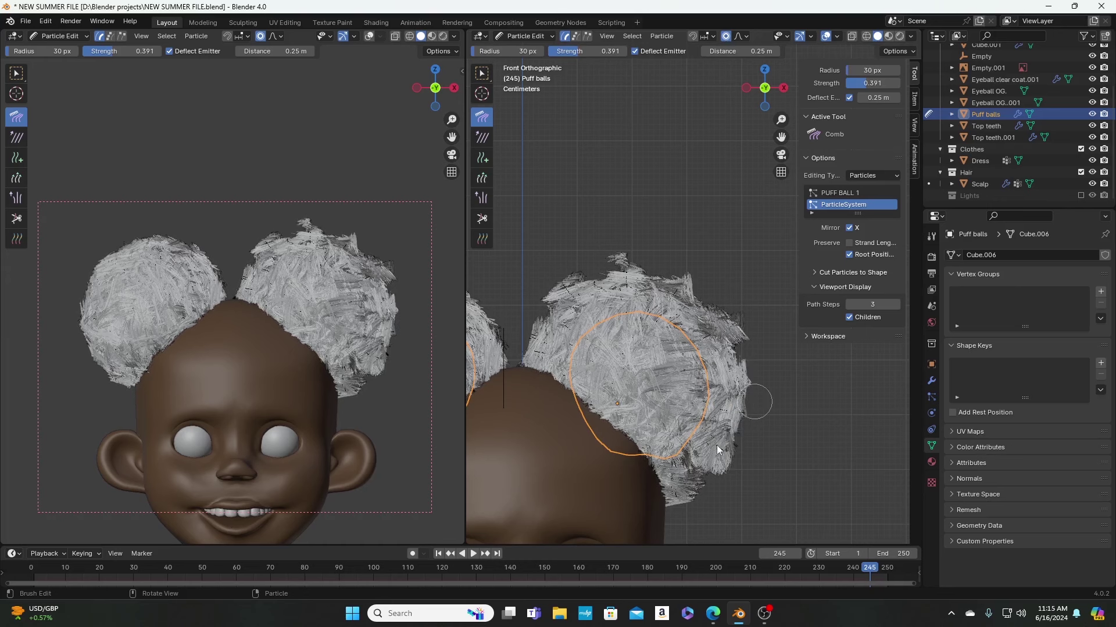
mouse_move(754, 366)
left_mouse_down()
mouse_move(738, 343)
mouse_move(761, 368)
mouse_move(751, 376)
mouse_move(692, 313)
left_mouse_up()
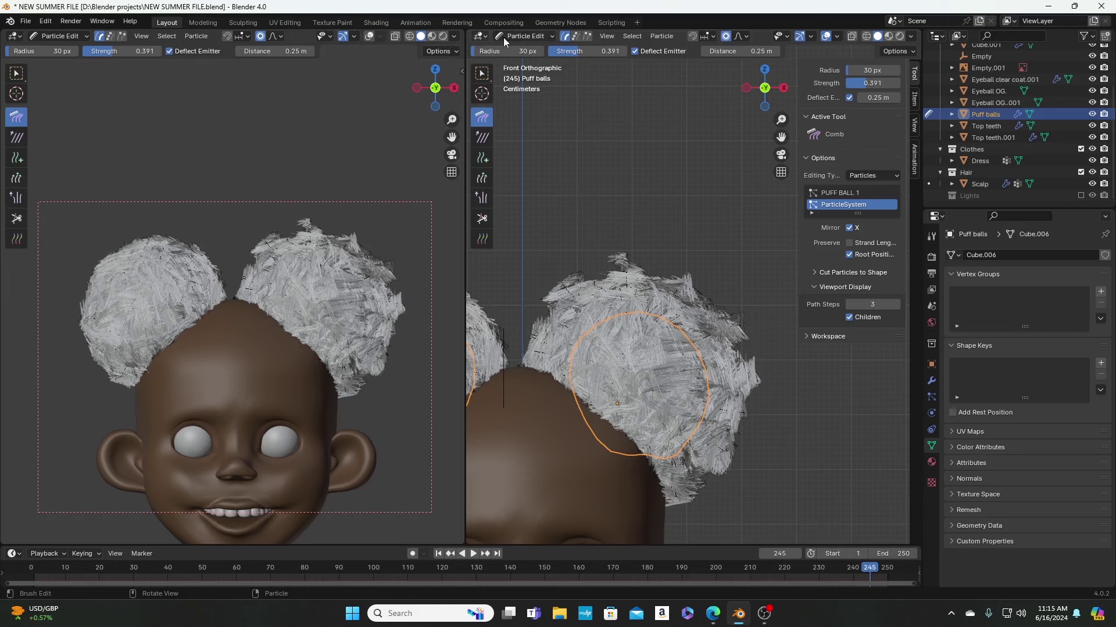
Step: Return to Object Mode, preview with Rendered shading, and enable the Lights collection
left_click(525, 36)
key("o")
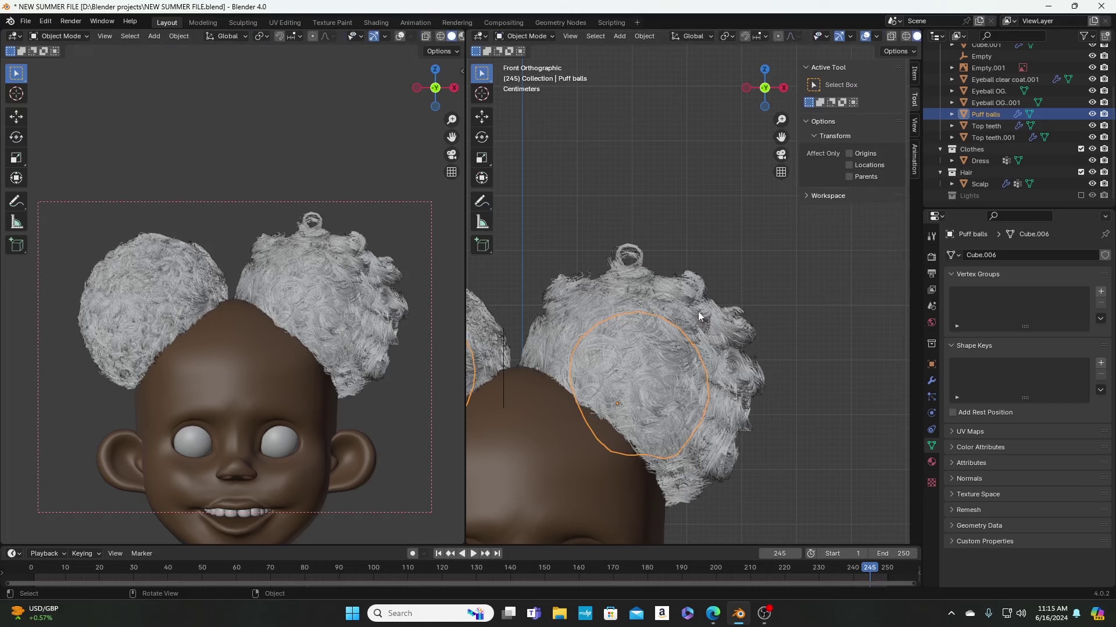
scroll(452, 38, "up", 2)
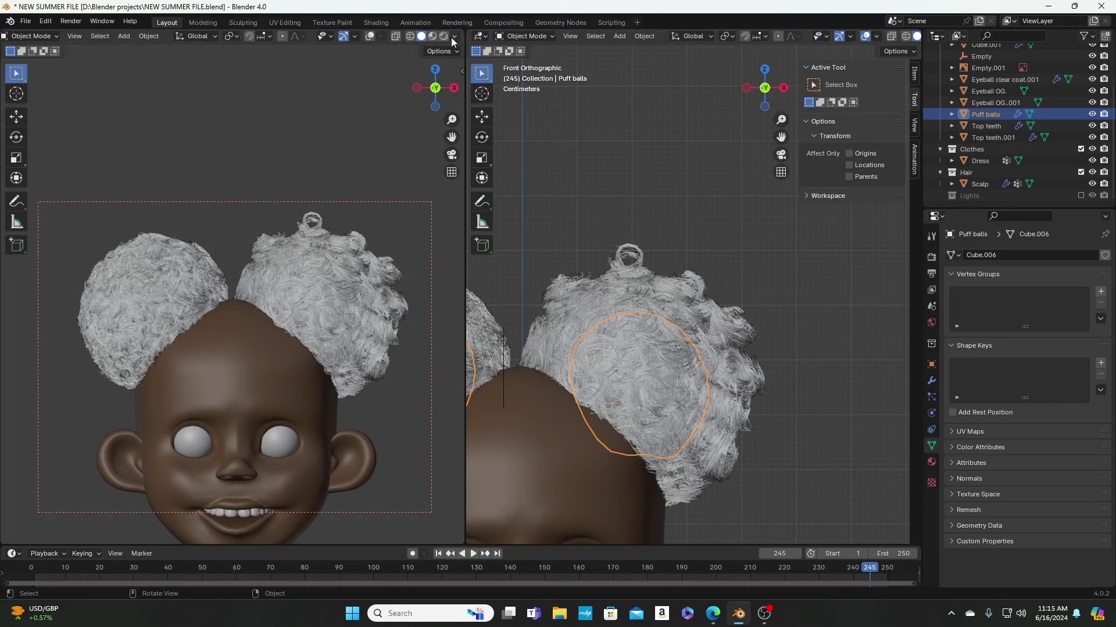
left_click(444, 36)
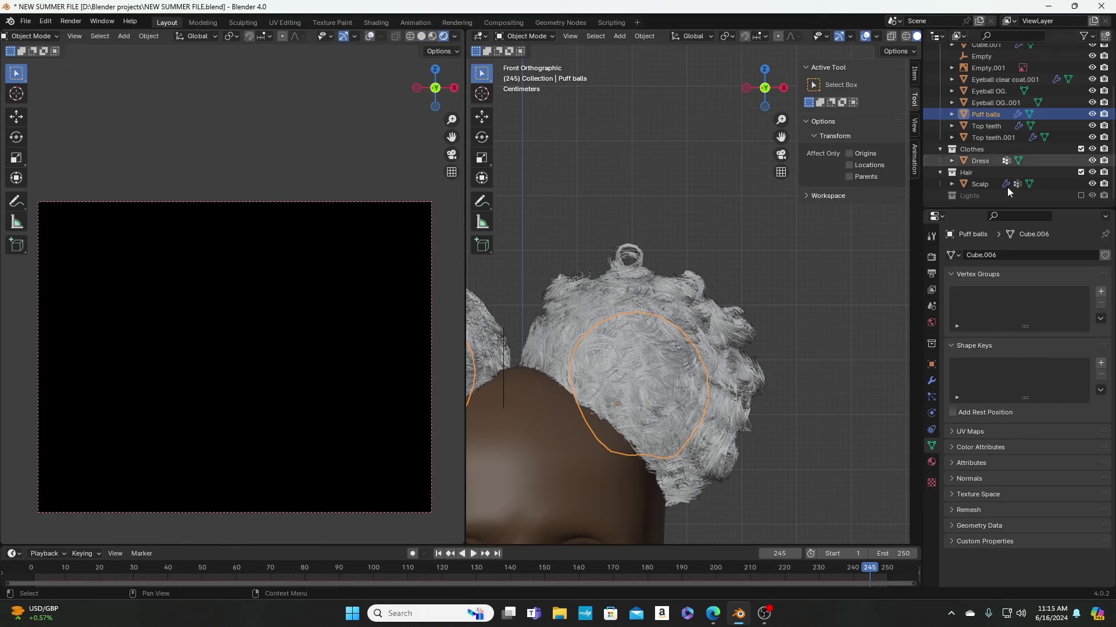
left_click(1081, 196)
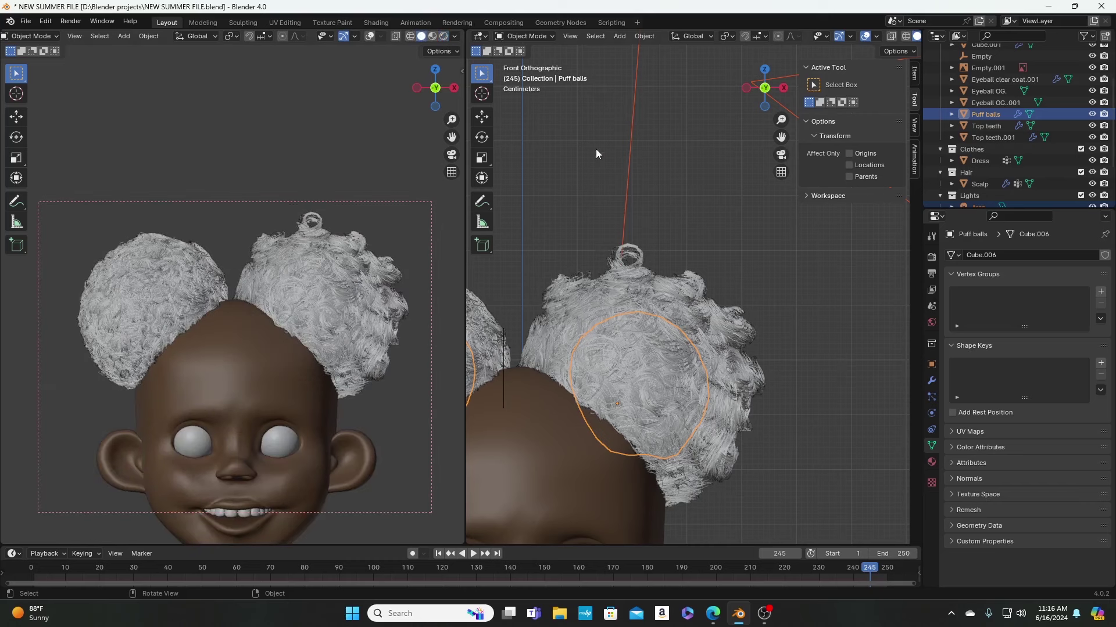
left_click(524, 36)
Step: Re-enter Particle Edit and comb the top-right strands with strand lengths preserved
left_click(521, 126)
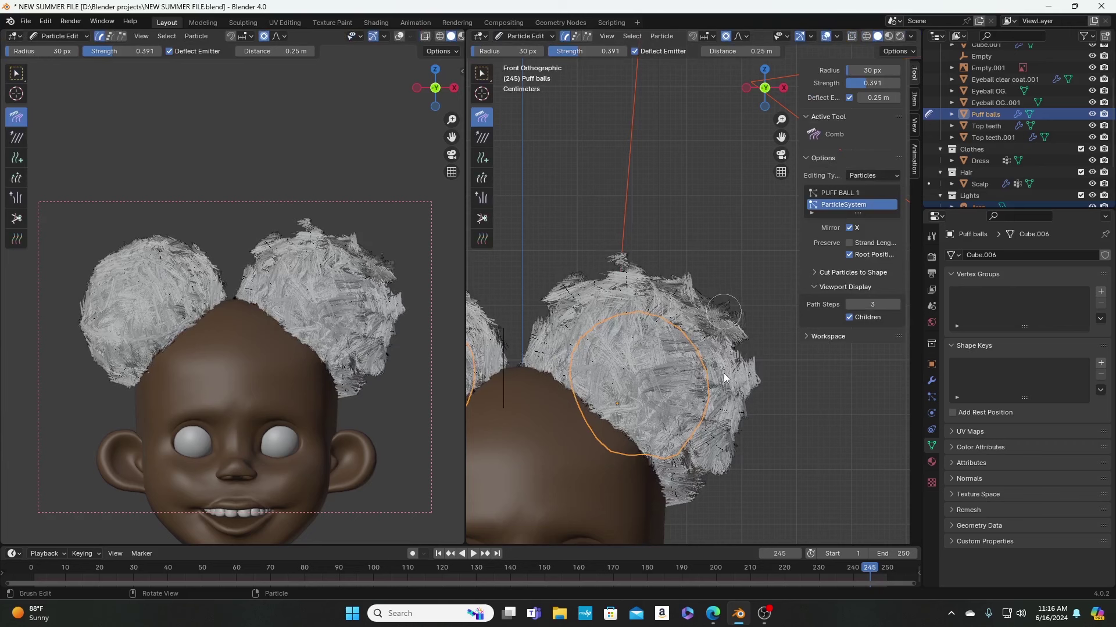
left_click(849, 243)
mouse_move(742, 321)
left_mouse_down()
mouse_move(752, 386)
mouse_move(735, 412)
mouse_move(748, 431)
mouse_move(721, 453)
mouse_move(737, 468)
mouse_move(711, 460)
mouse_move(736, 463)
mouse_move(752, 408)
left_mouse_up()
Step: With Preserve Strand Lengths off, comb the upper-left edge, lower-right tuft and upper edges
left_click(848, 243)
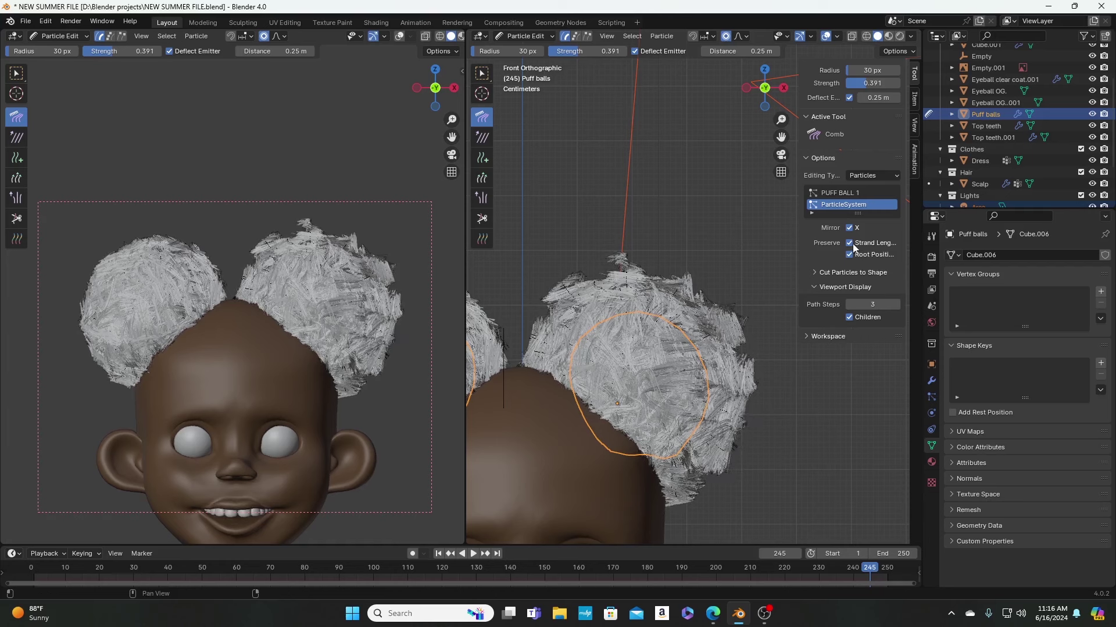
mouse_move(536, 330)
left_mouse_down()
mouse_move(526, 321)
mouse_move(543, 340)
mouse_move(528, 329)
left_mouse_up()
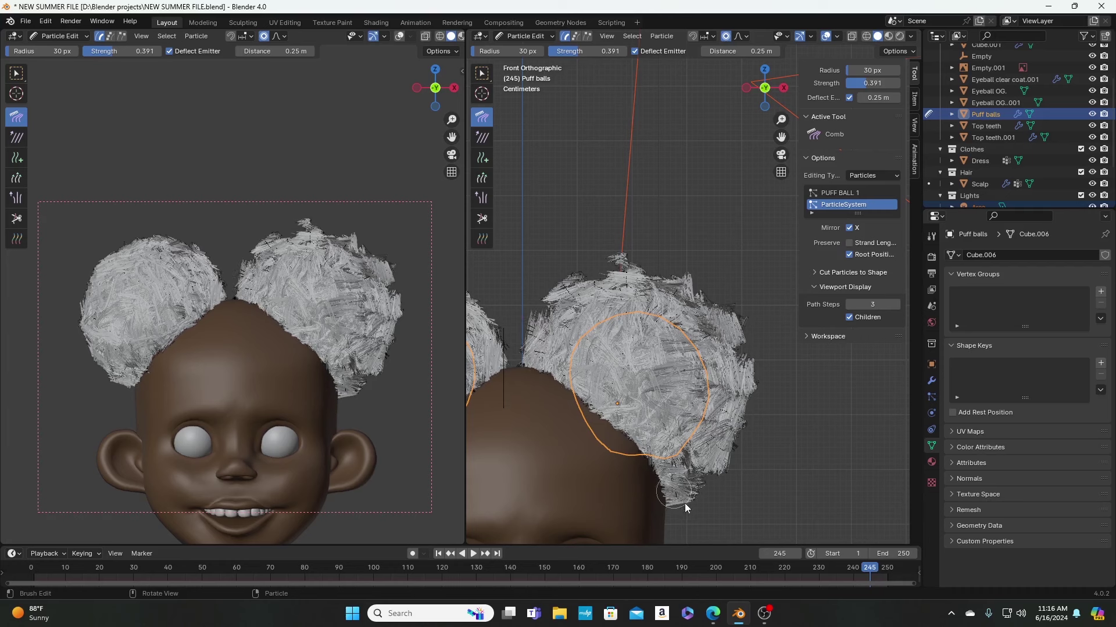
left_click_drag(684, 503, 709, 473)
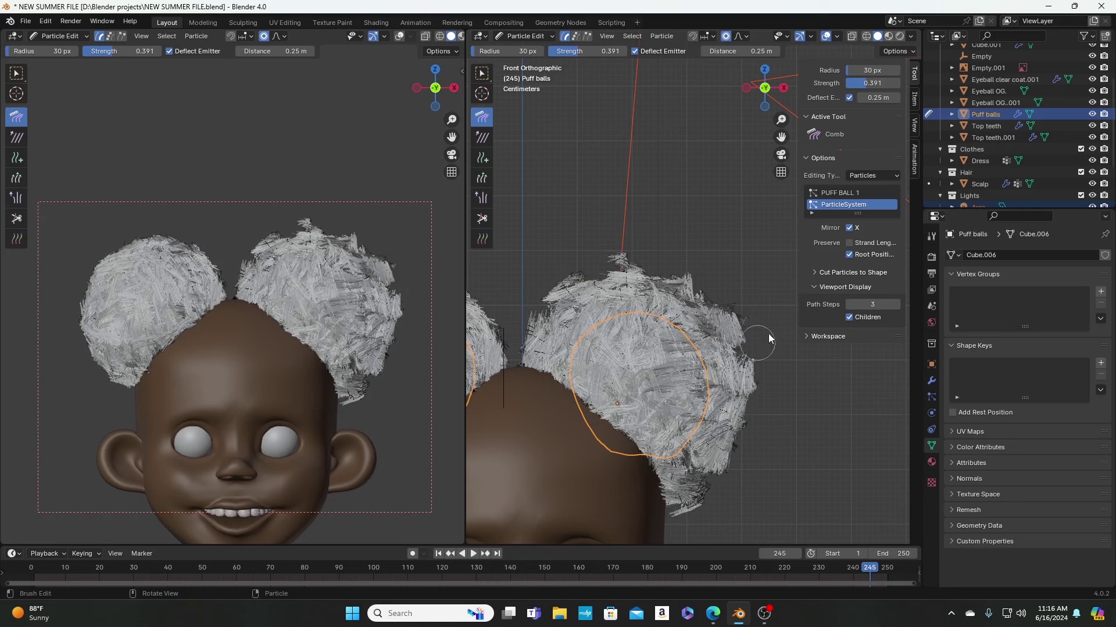
left_click_drag(688, 314, 702, 288)
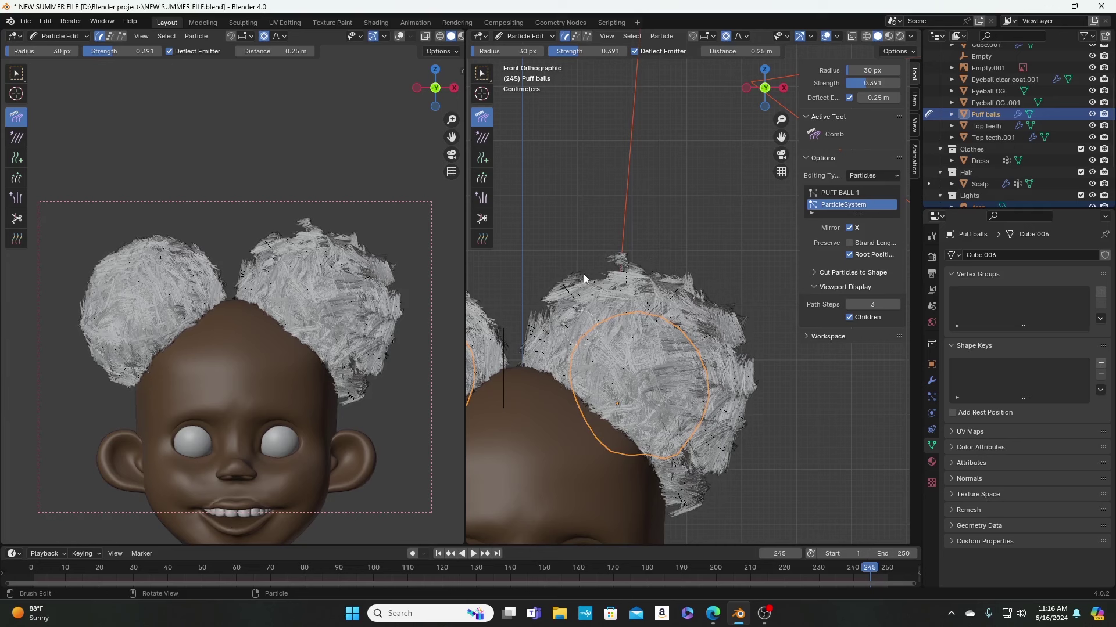
mouse_move(584, 274)
left_mouse_down()
mouse_move(590, 264)
mouse_move(598, 287)
mouse_move(562, 292)
mouse_move(584, 272)
mouse_move(556, 288)
mouse_move(560, 279)
mouse_move(683, 314)
mouse_move(673, 325)
mouse_move(660, 294)
left_mouse_up()
Step: In right view, comb the puff's upper-left, top, left, upper-right and right edges outward
key("KP_3")
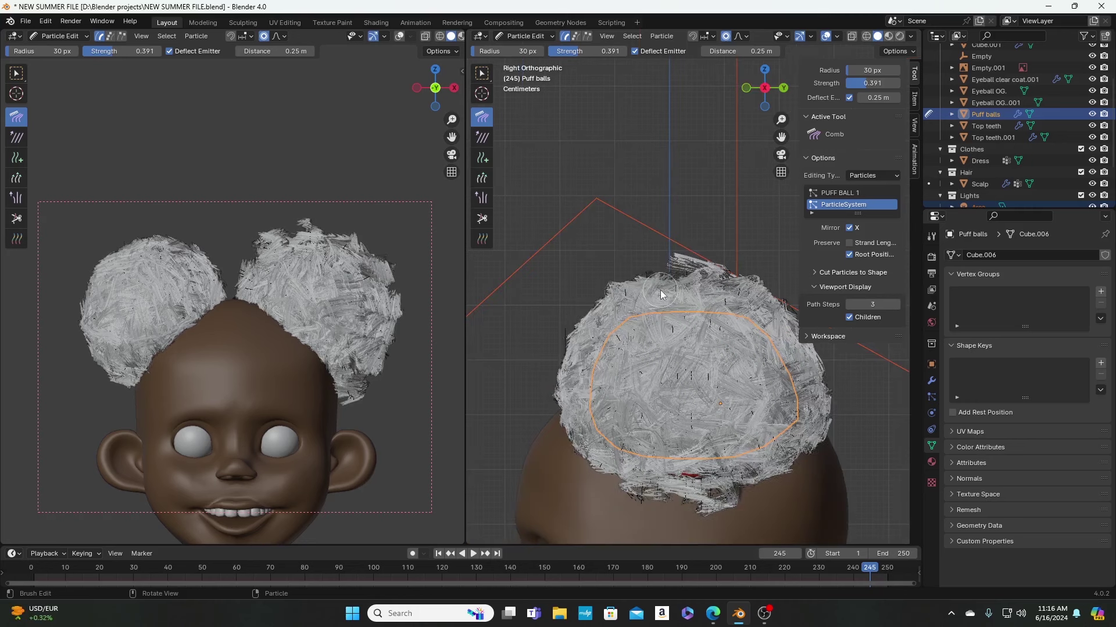
left_click_drag(584, 305, 575, 301)
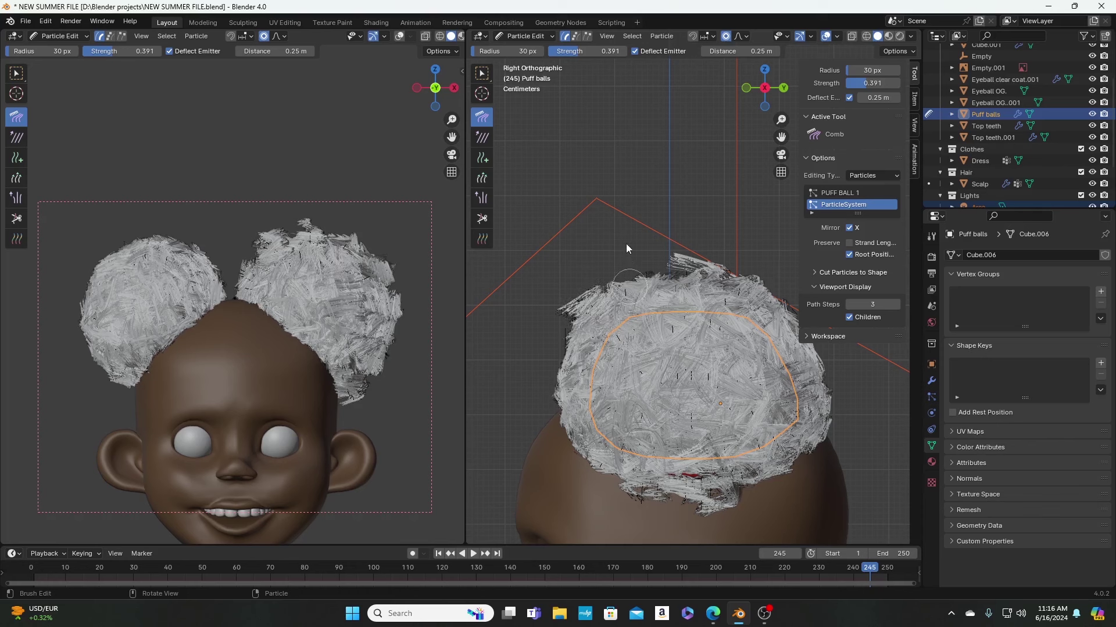
mouse_move(626, 242)
left_mouse_down()
mouse_move(658, 305)
mouse_move(643, 270)
mouse_move(735, 261)
left_mouse_up()
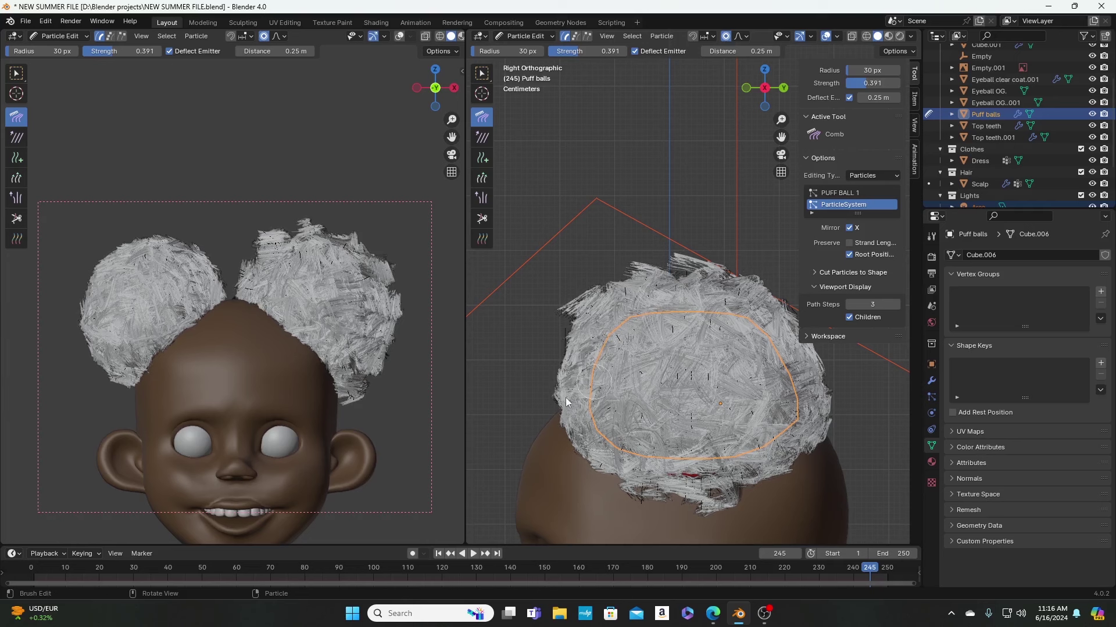
mouse_move(566, 398)
left_mouse_down()
mouse_move(549, 407)
mouse_move(549, 455)
mouse_move(587, 459)
mouse_move(568, 470)
mouse_move(623, 438)
mouse_move(589, 471)
mouse_move(572, 325)
mouse_move(552, 348)
mouse_move(543, 340)
left_mouse_up()
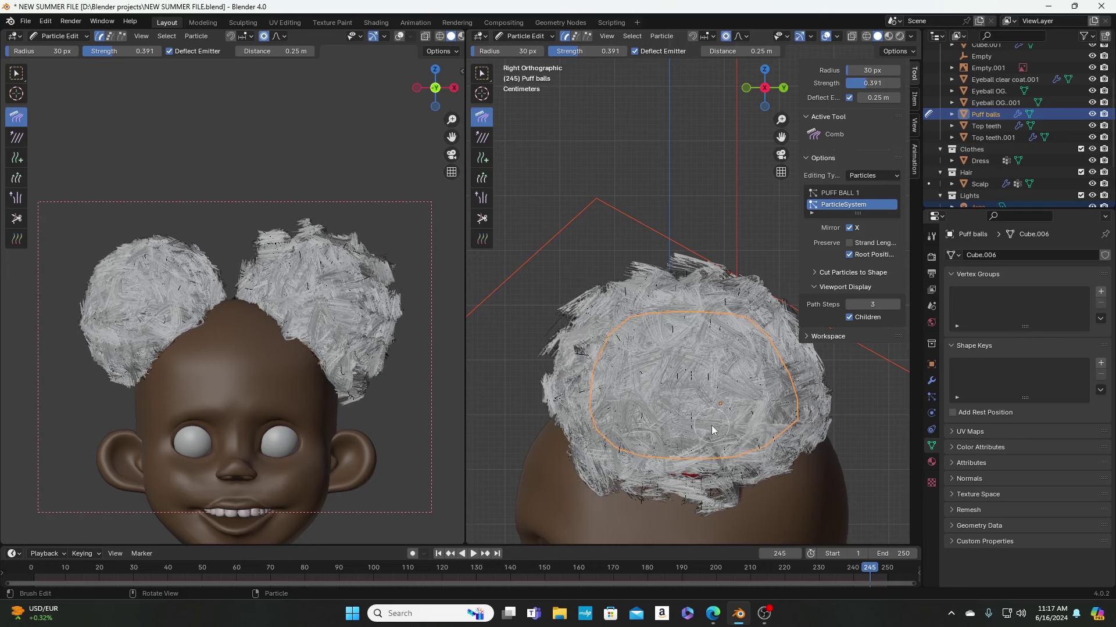
scroll(734, 396, "down", 3)
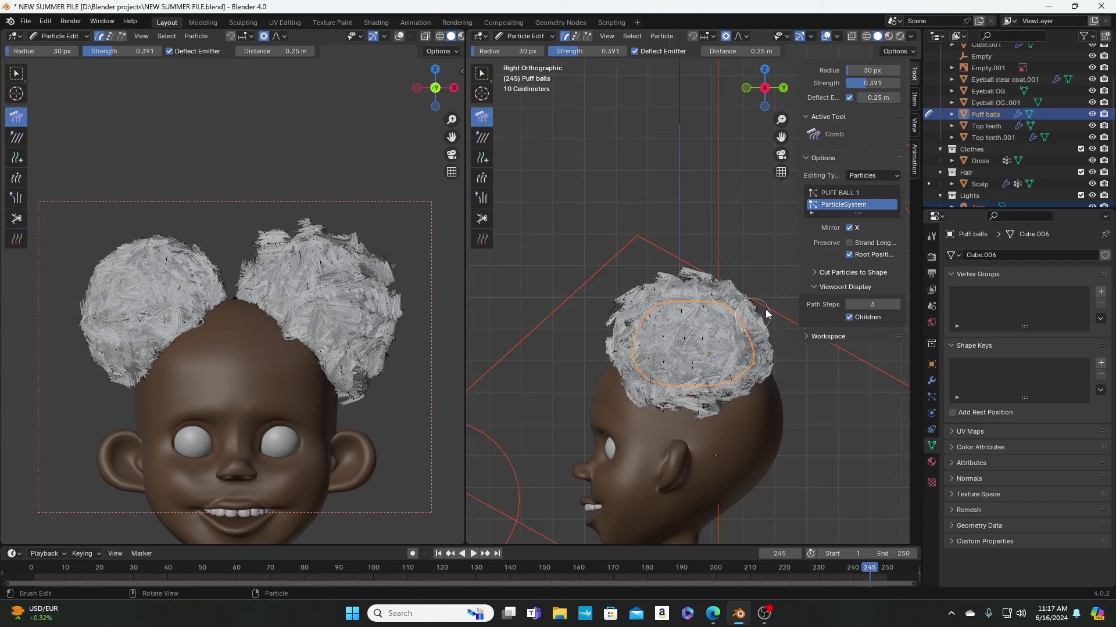
mouse_move(767, 312)
left_mouse_down()
mouse_move(742, 315)
mouse_move(758, 299)
mouse_move(730, 299)
mouse_move(730, 283)
mouse_move(746, 325)
left_mouse_up()
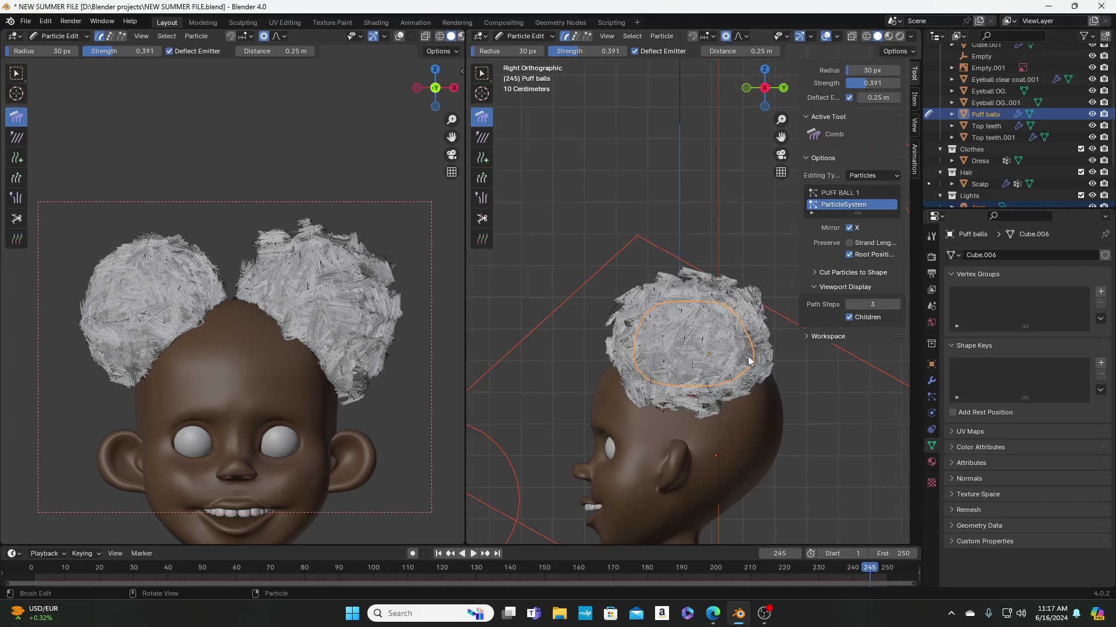
mouse_move(767, 372)
left_mouse_down()
mouse_move(762, 336)
mouse_move(783, 325)
mouse_move(750, 338)
mouse_move(776, 336)
left_mouse_up()
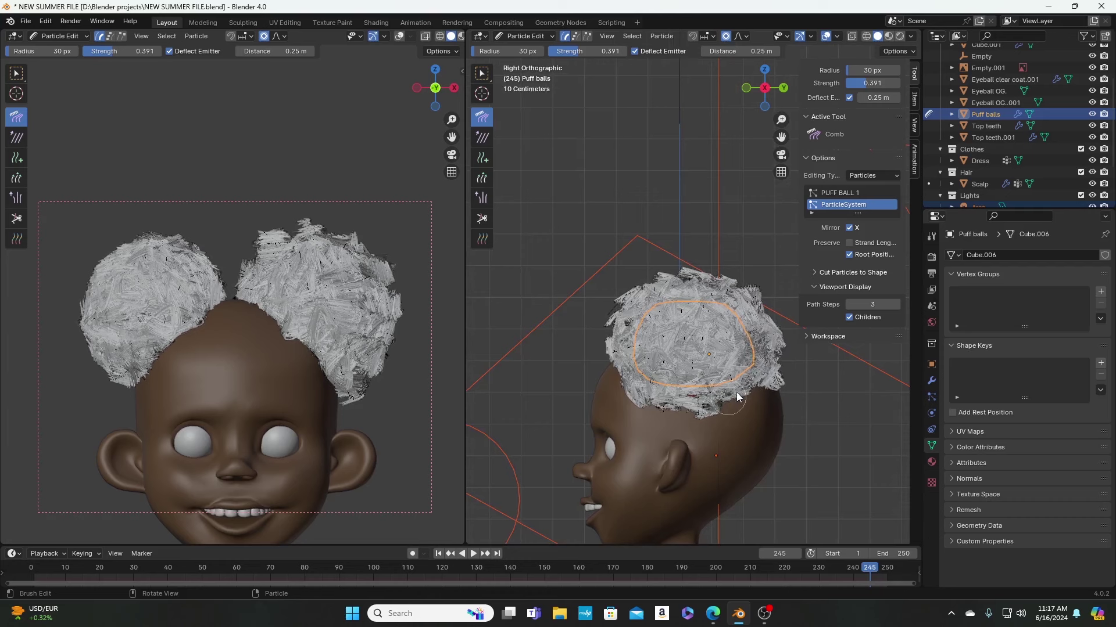
Step: Comb the right, lower and left edges, toggling Preserve Strand Length on then off
left_click(850, 244)
mouse_move(774, 391)
left_mouse_down()
mouse_move(730, 400)
mouse_move(619, 311)
mouse_move(621, 288)
mouse_move(612, 332)
mouse_move(610, 314)
mouse_move(654, 273)
mouse_move(724, 284)
mouse_move(761, 297)
mouse_move(755, 308)
left_mouse_up()
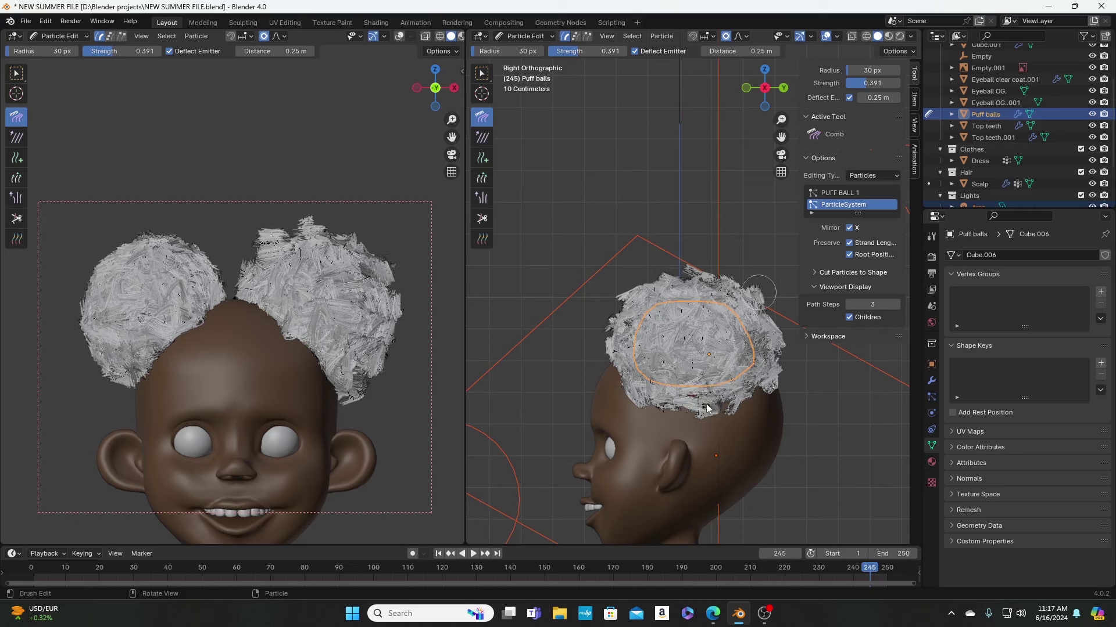
mouse_move(633, 408)
left_mouse_down()
mouse_move(694, 408)
mouse_move(667, 415)
mouse_move(690, 409)
mouse_move(718, 410)
left_mouse_up()
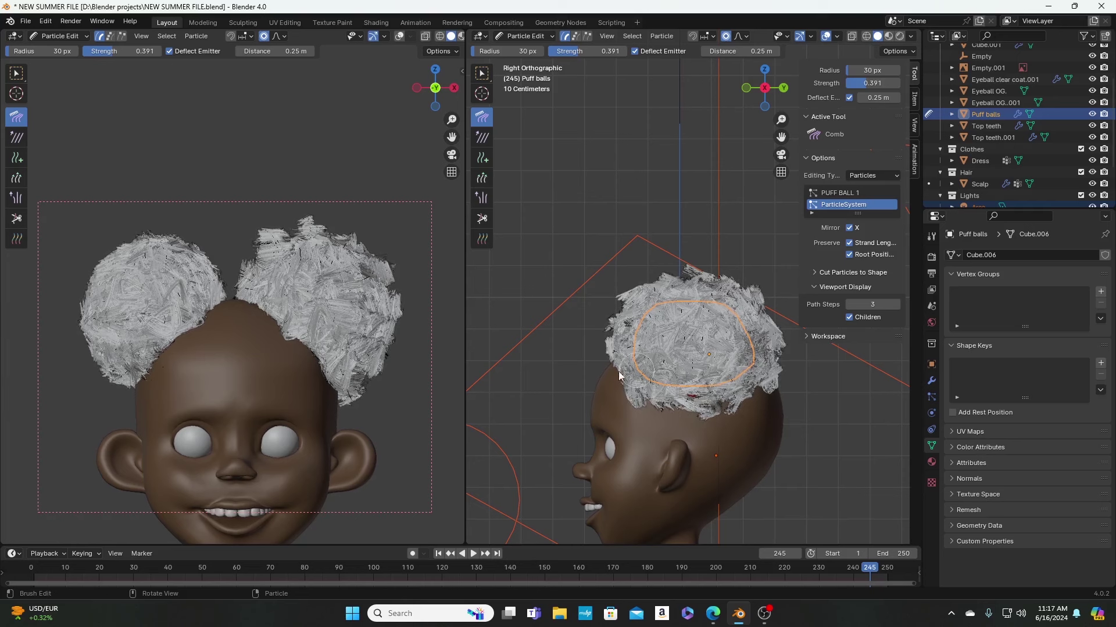
mouse_move(634, 375)
left_mouse_down()
mouse_move(601, 378)
mouse_move(631, 357)
mouse_move(609, 368)
mouse_move(634, 336)
mouse_move(620, 351)
mouse_move(627, 325)
mouse_move(611, 349)
mouse_move(626, 346)
mouse_move(618, 369)
mouse_move(598, 378)
mouse_move(652, 356)
mouse_move(613, 375)
left_mouse_up()
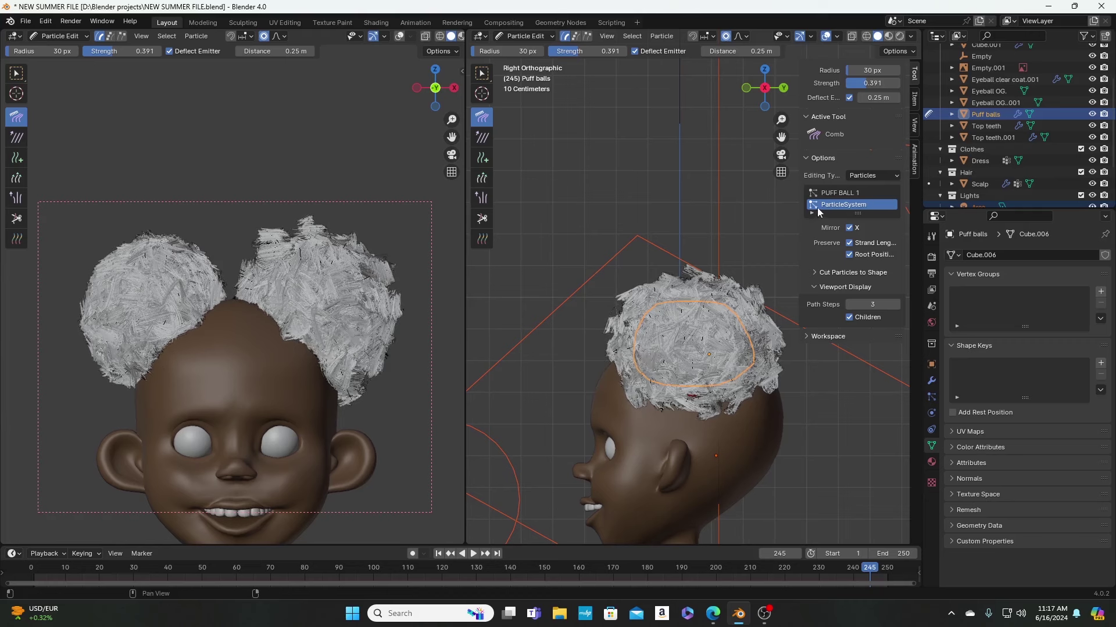
left_click(849, 243)
mouse_move(607, 381)
left_mouse_down()
mouse_move(669, 401)
mouse_move(668, 413)
mouse_move(747, 401)
mouse_move(772, 310)
left_mouse_up()
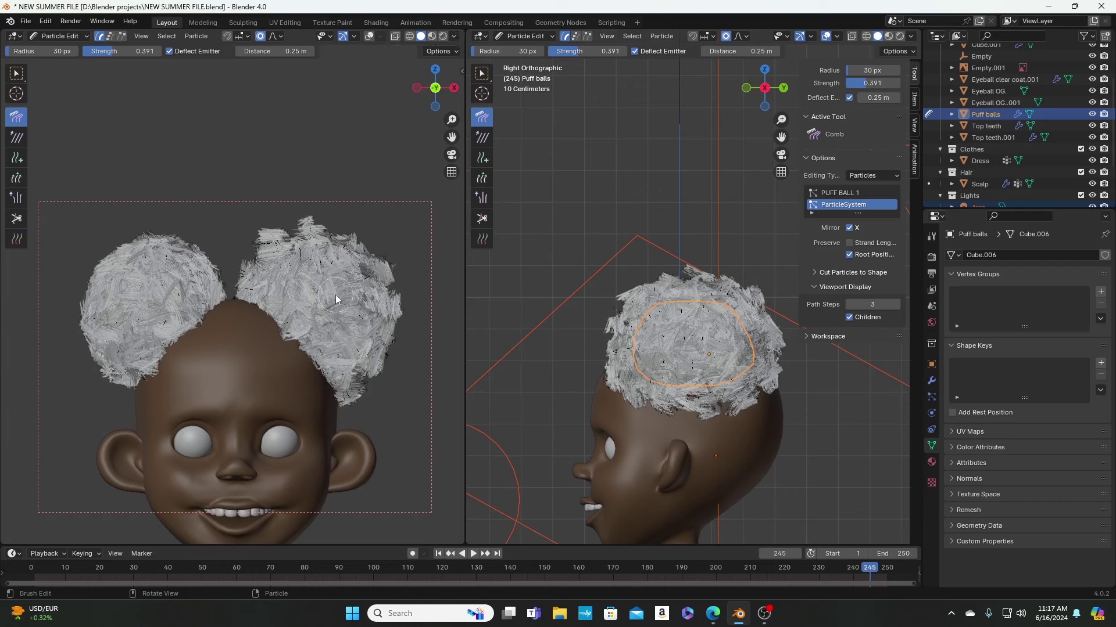
key("KP_3")
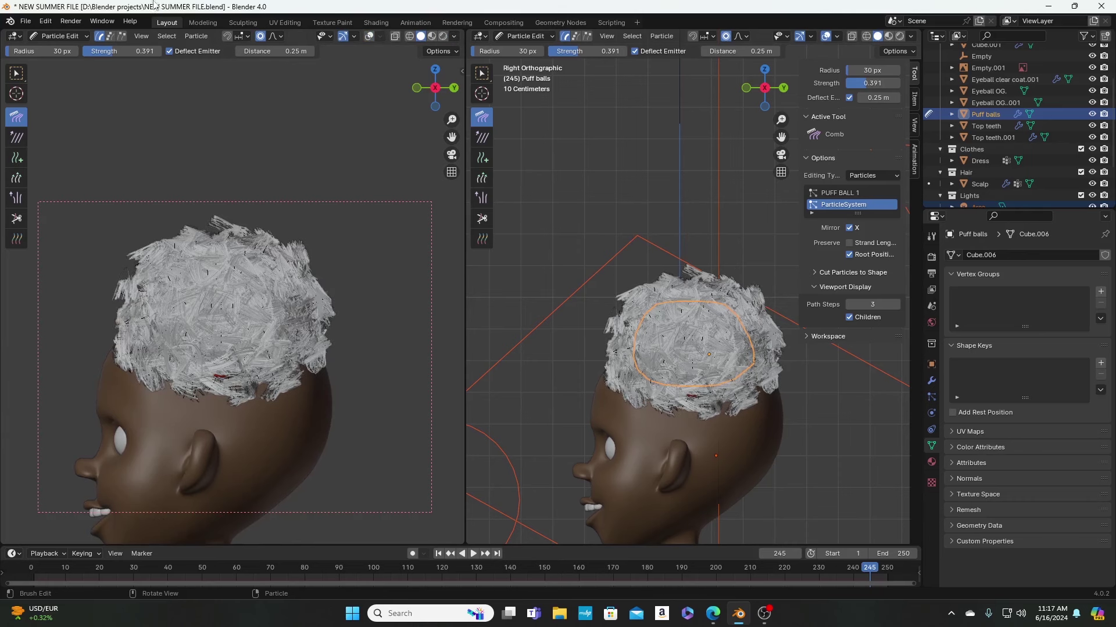
Step: Switch back to Object Mode and view the head from the front with numpad 1
left_click(85, 37)
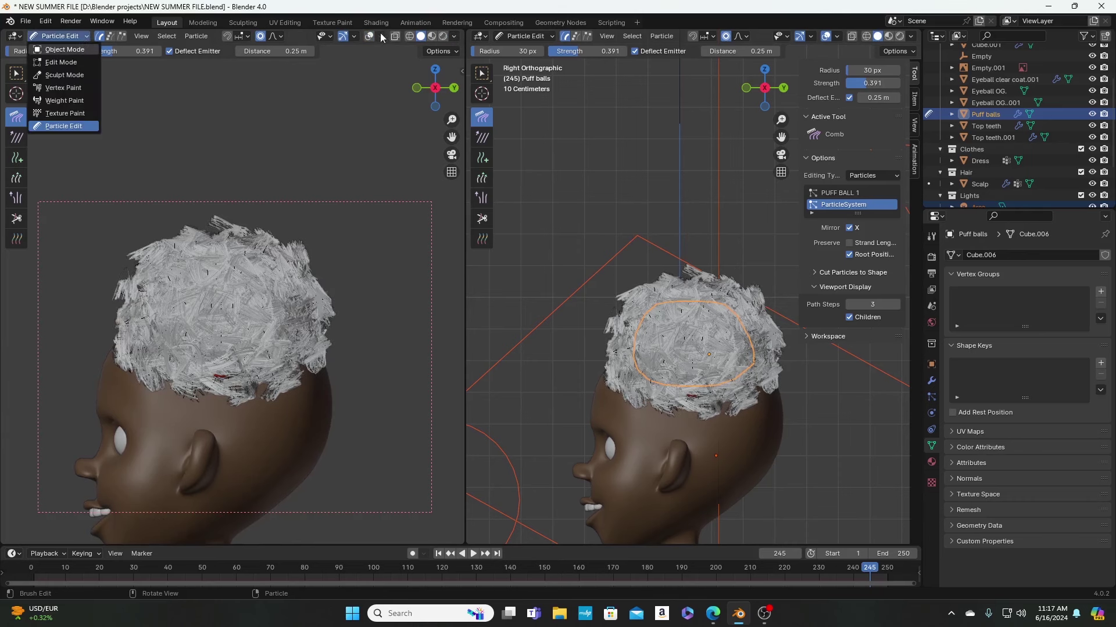
key("o")
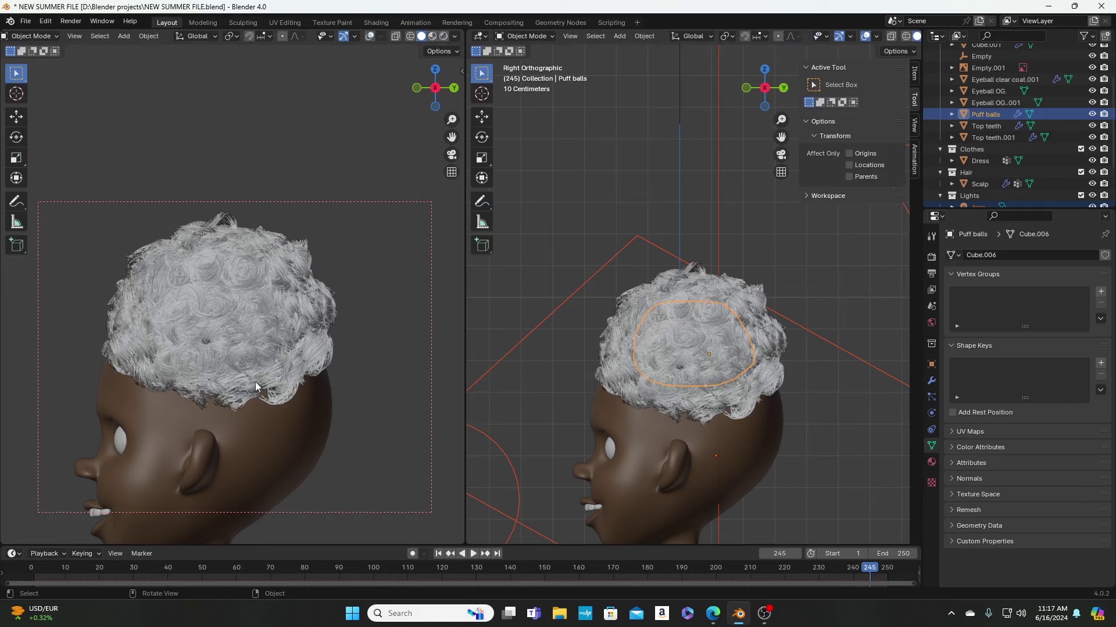
key("KP_1")
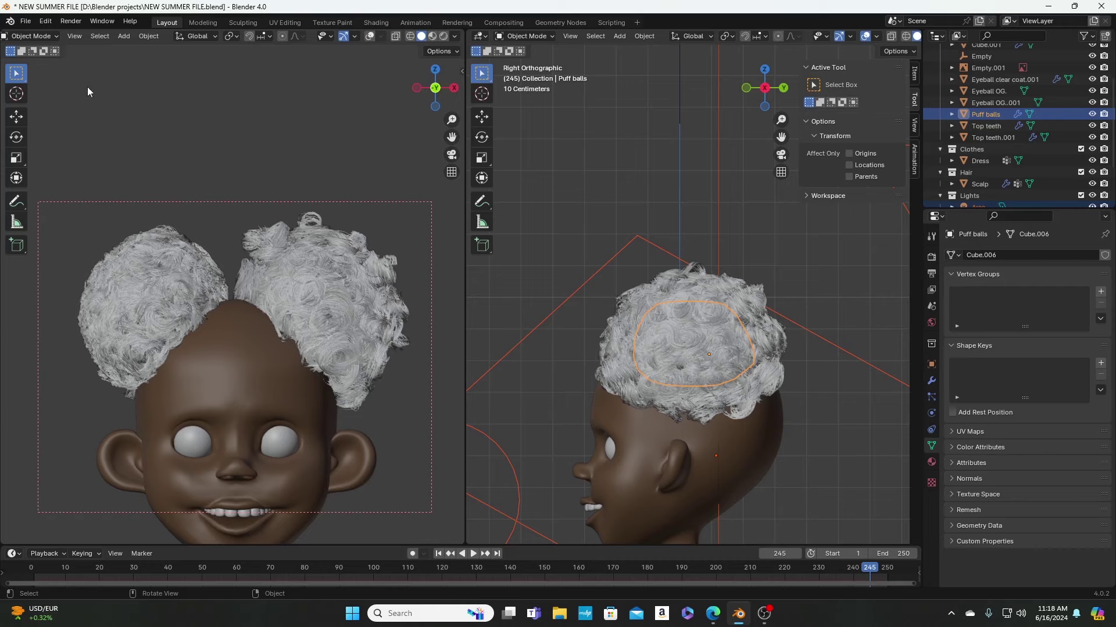
left_click(70, 20)
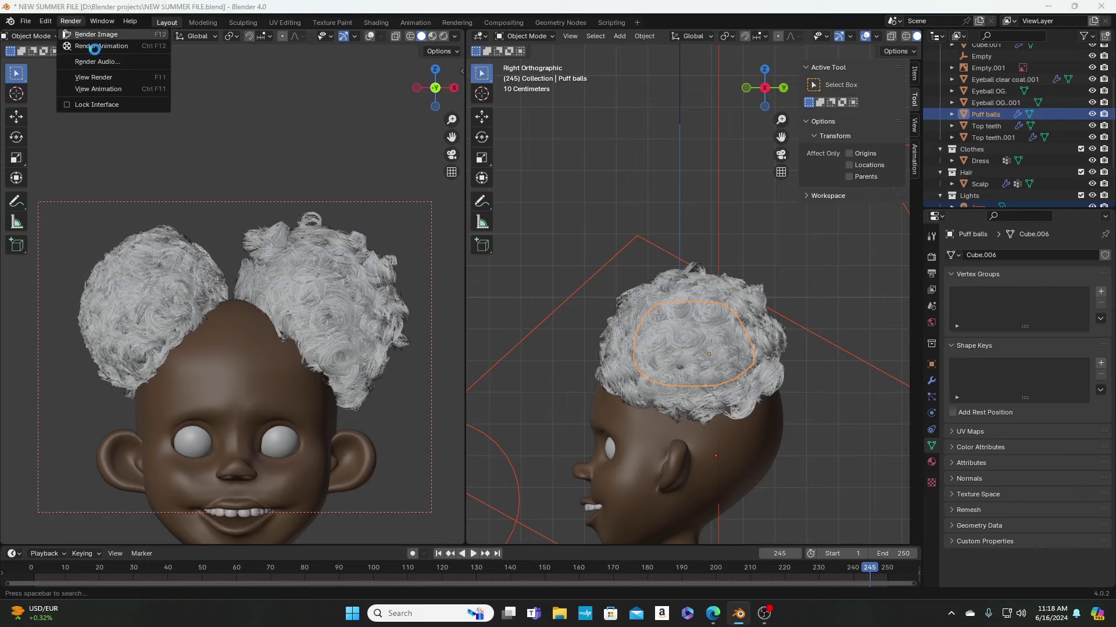
Step: Test-render the puff-ball hair, close the render, and orbit the right view toward the face
left_click(87, 39)
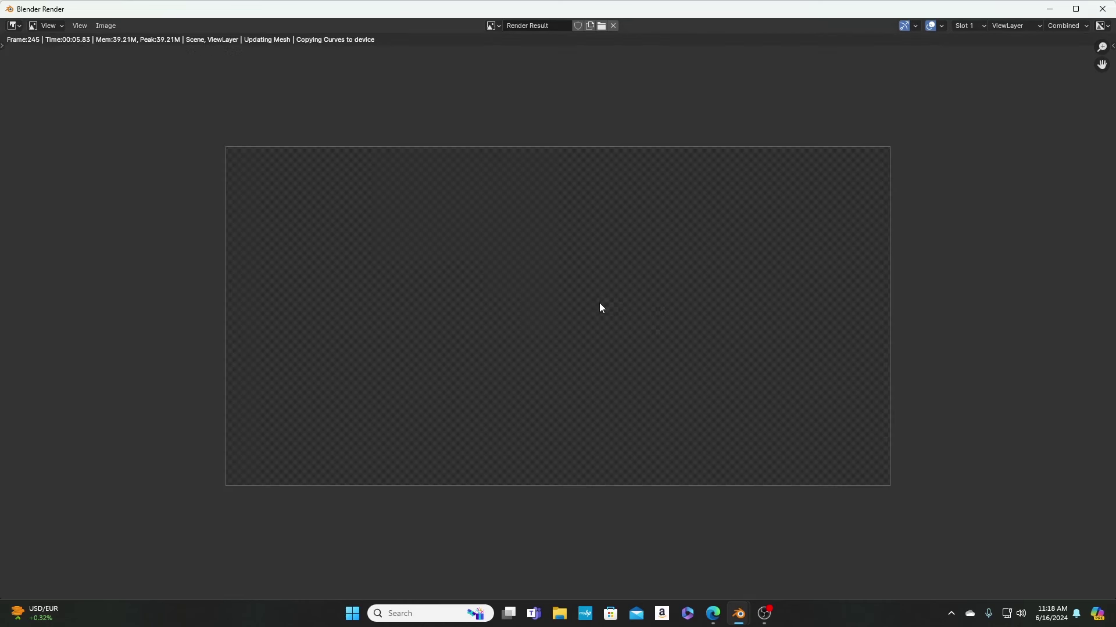
scroll(601, 302, "up", 1)
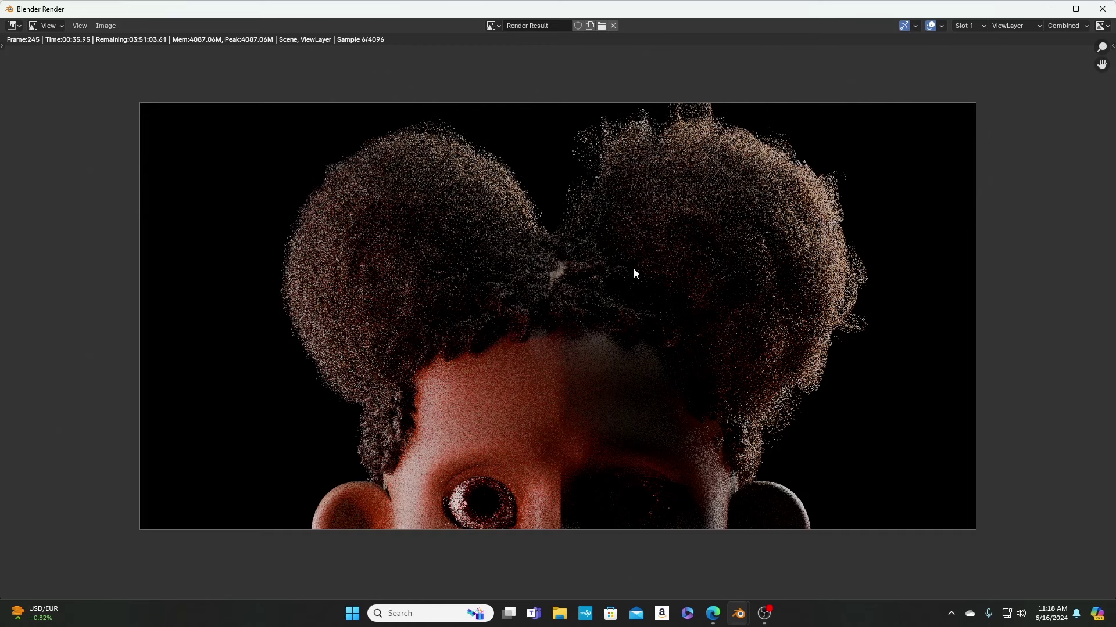
key("Escape")
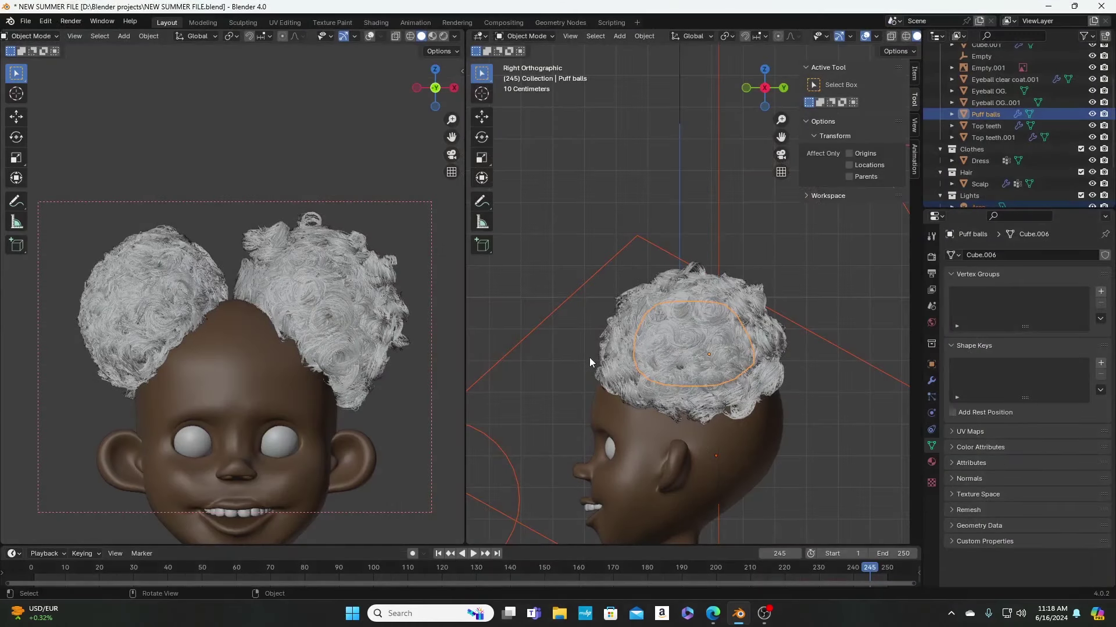
middle_click_drag(589, 358, 726, 327)
key("KP_1")
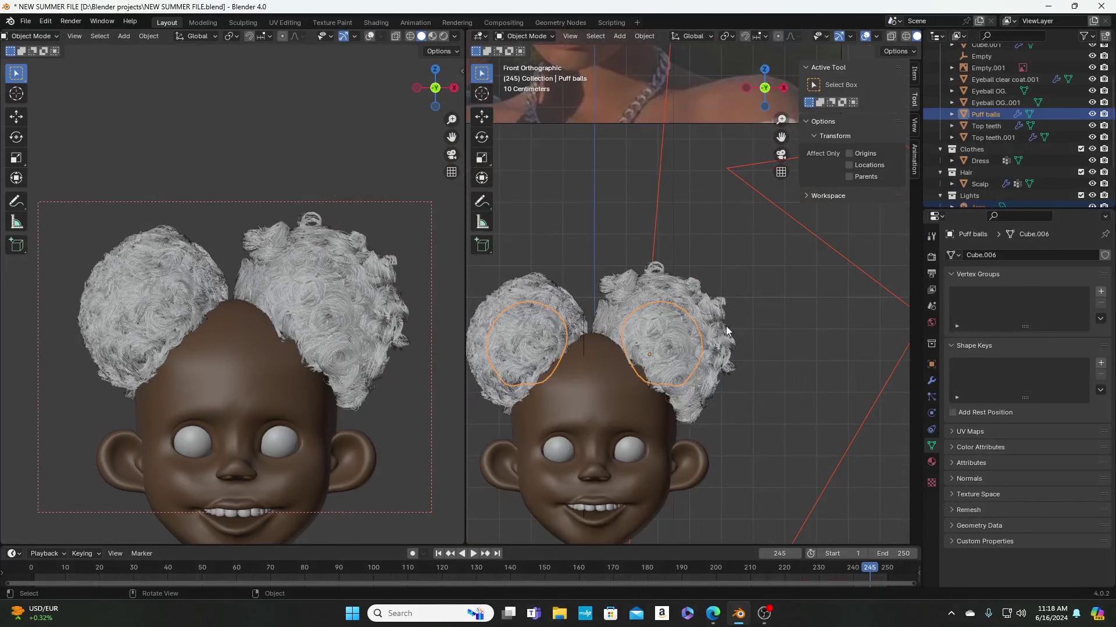
left_click(595, 367)
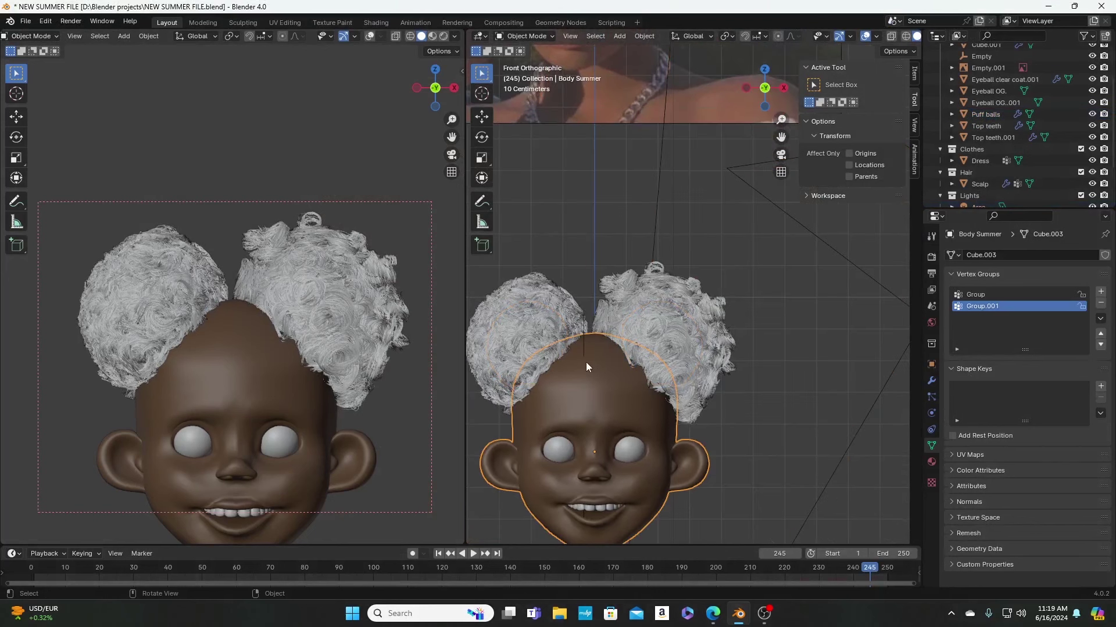
left_click(618, 364)
left_click(618, 364)
left_click(619, 364)
left_click(618, 364)
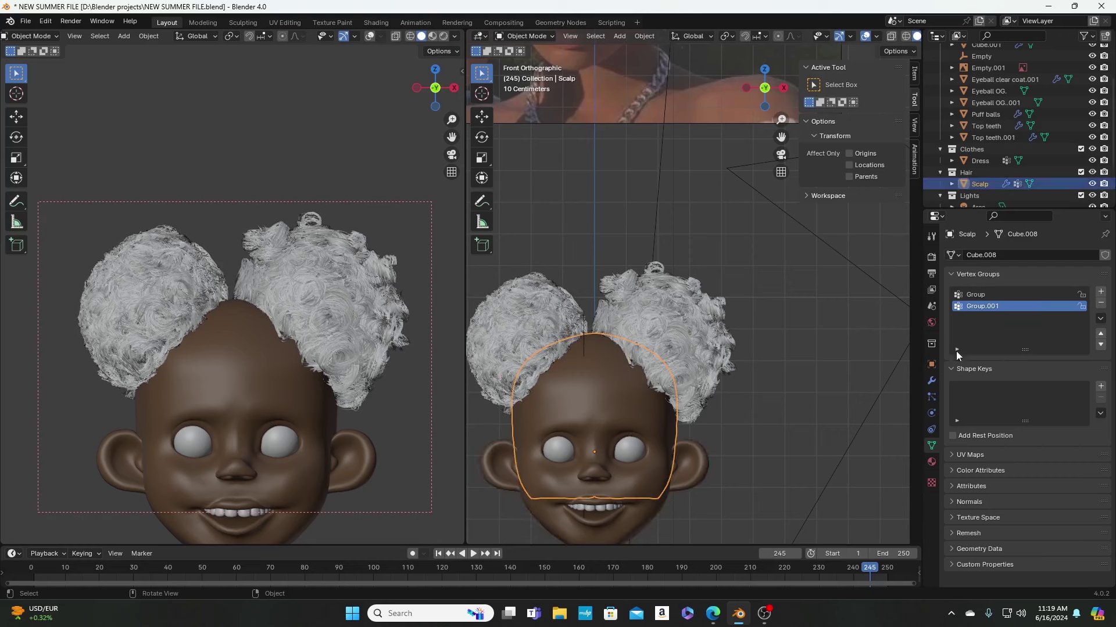
left_click(931, 397)
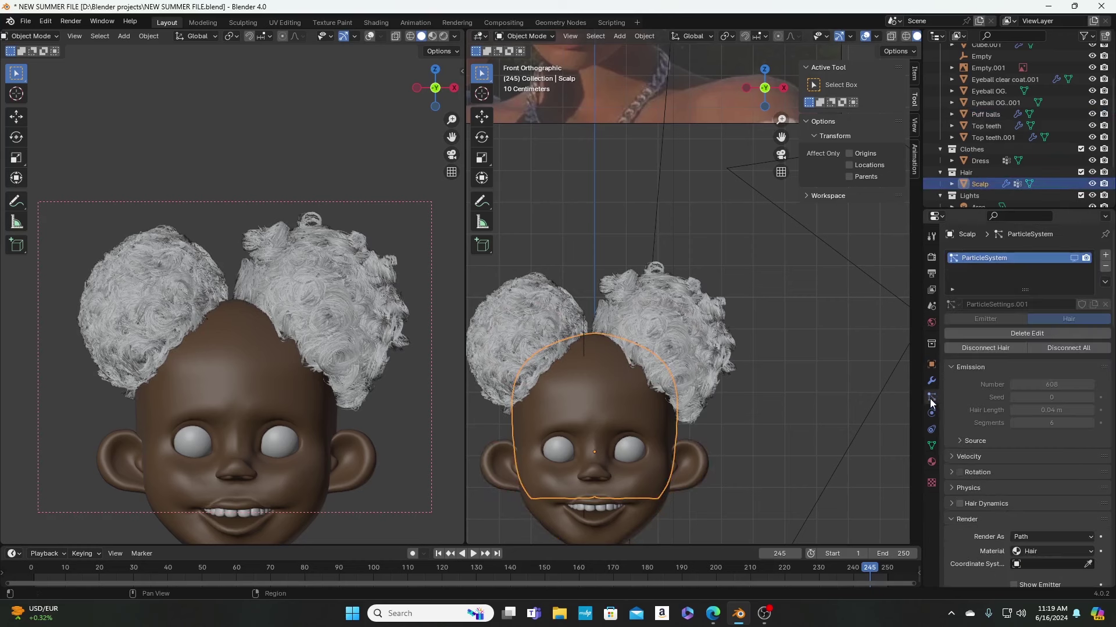
left_click(1074, 259)
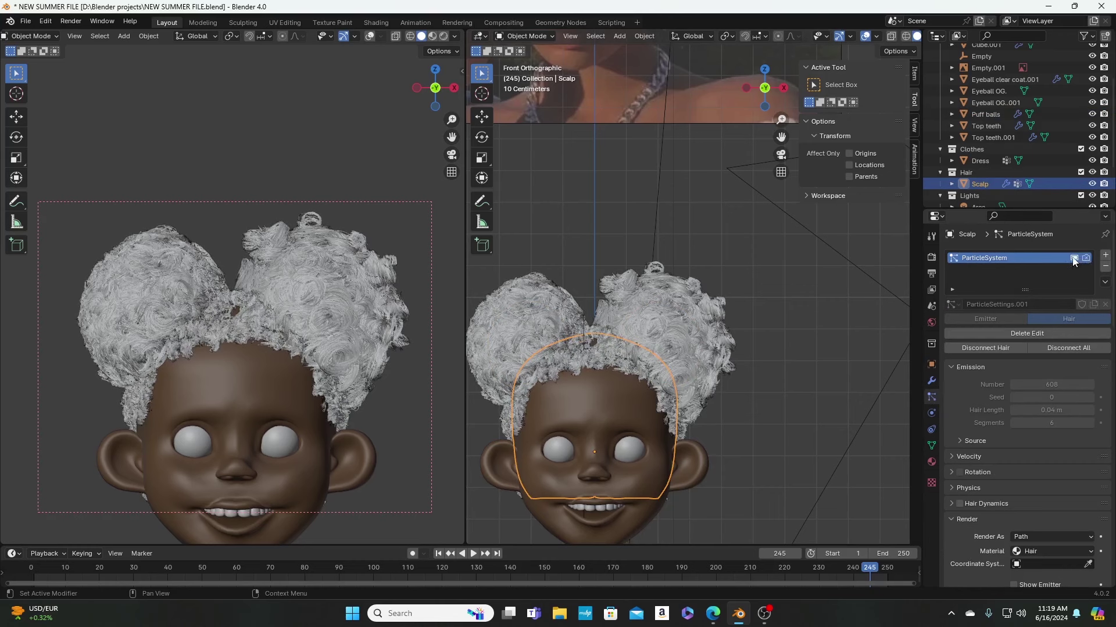
left_click(1074, 258)
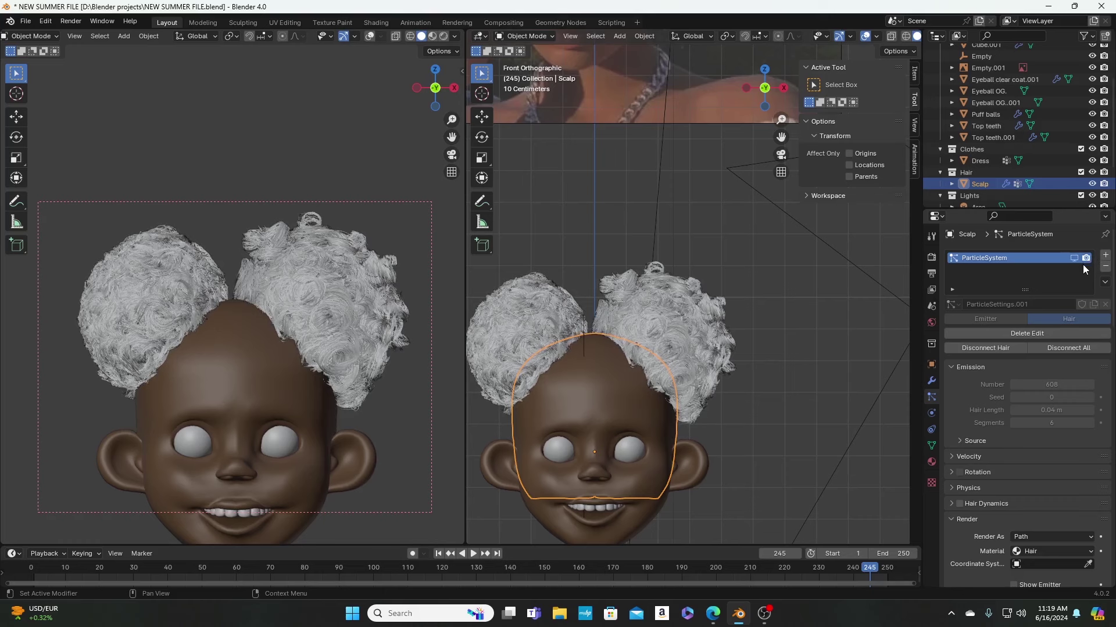
left_click(563, 331)
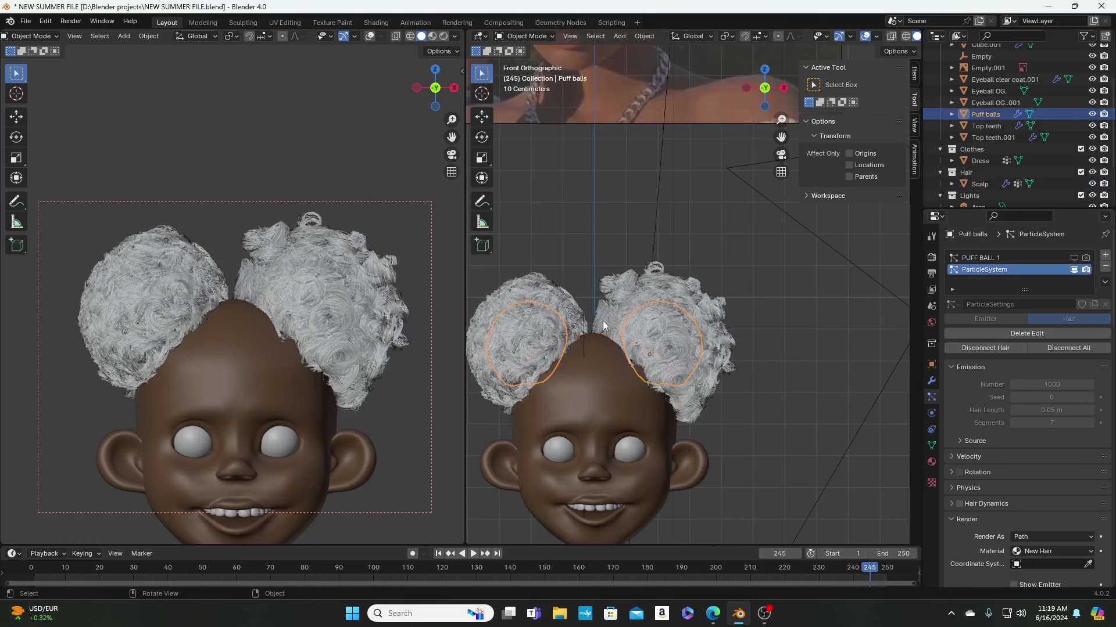
Step: Zoom out the right viewport and start moving the afro-puffs reference photo downward
scroll(609, 382, "up", 5)
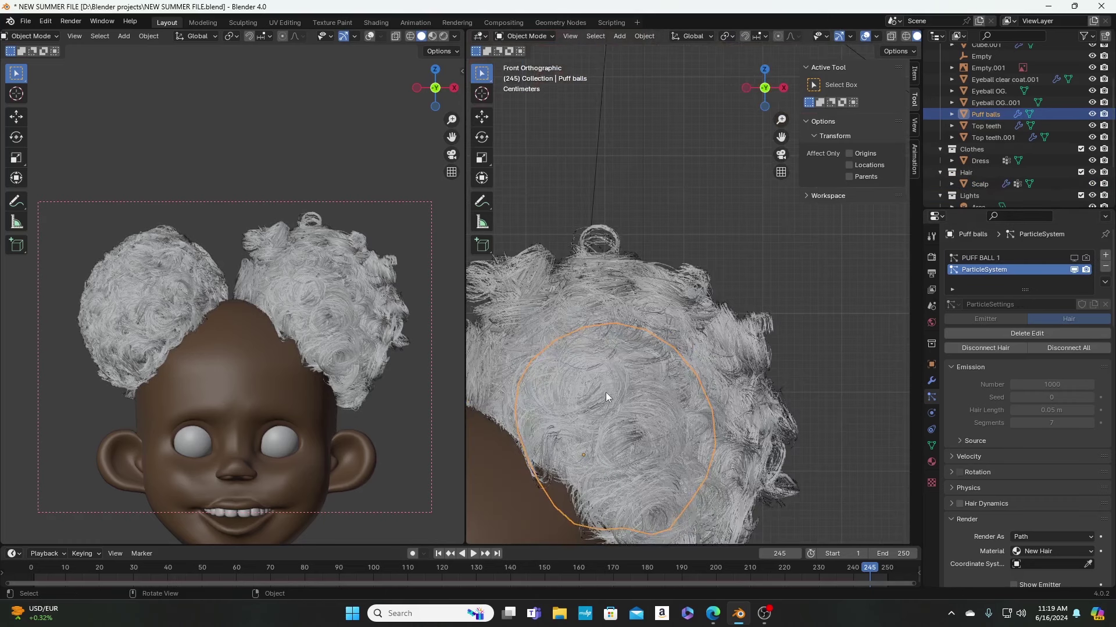
scroll(605, 392, "down", 4)
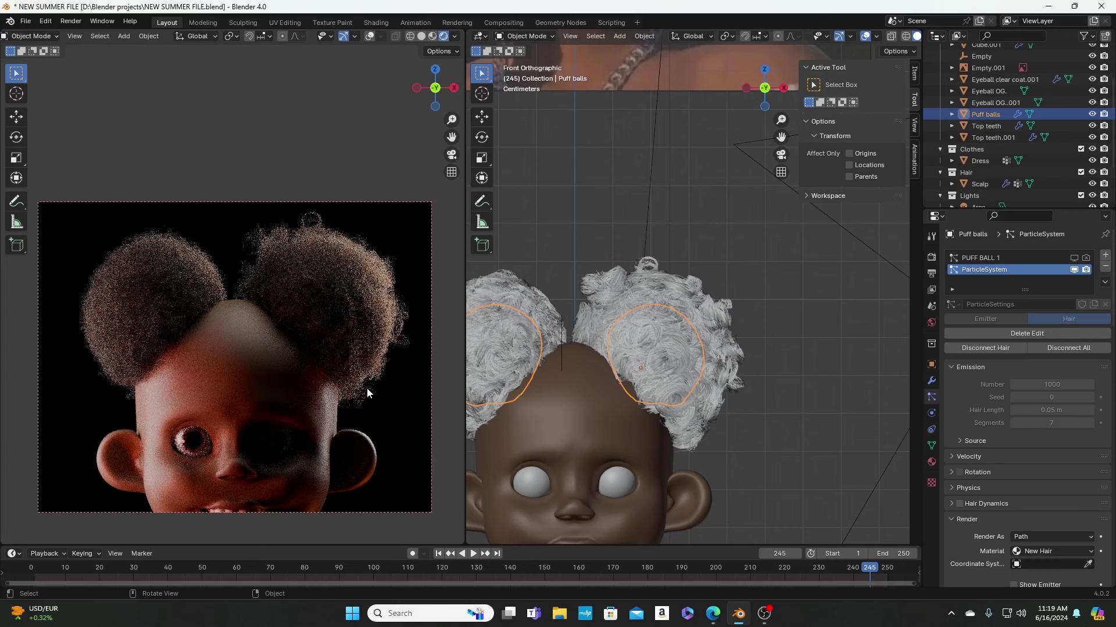
scroll(493, 282, "down", 5)
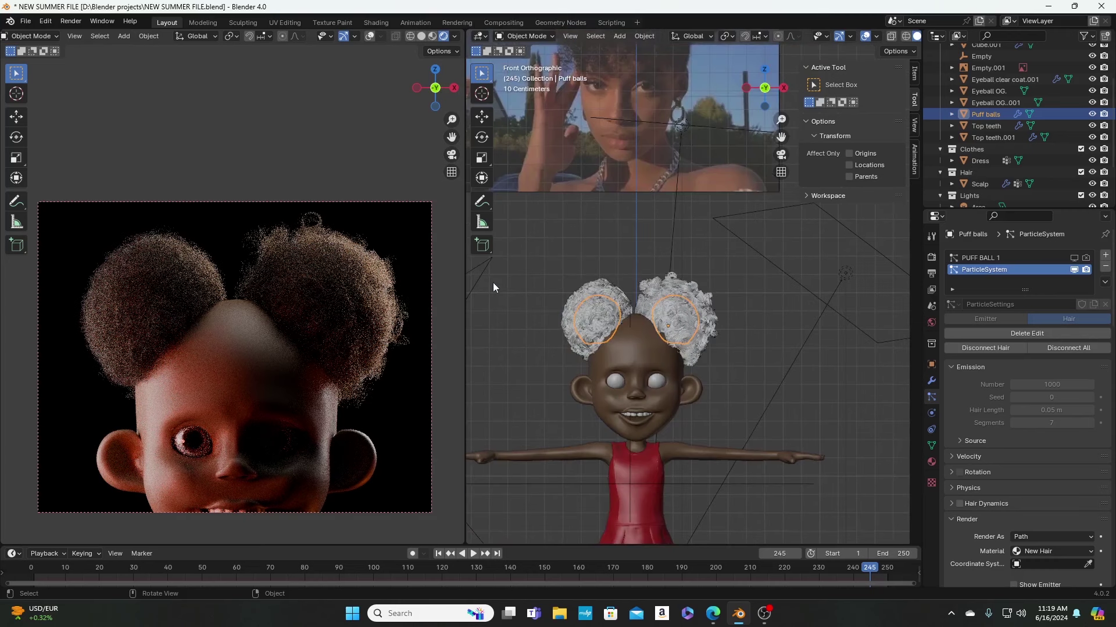
scroll(552, 264, "down", 2)
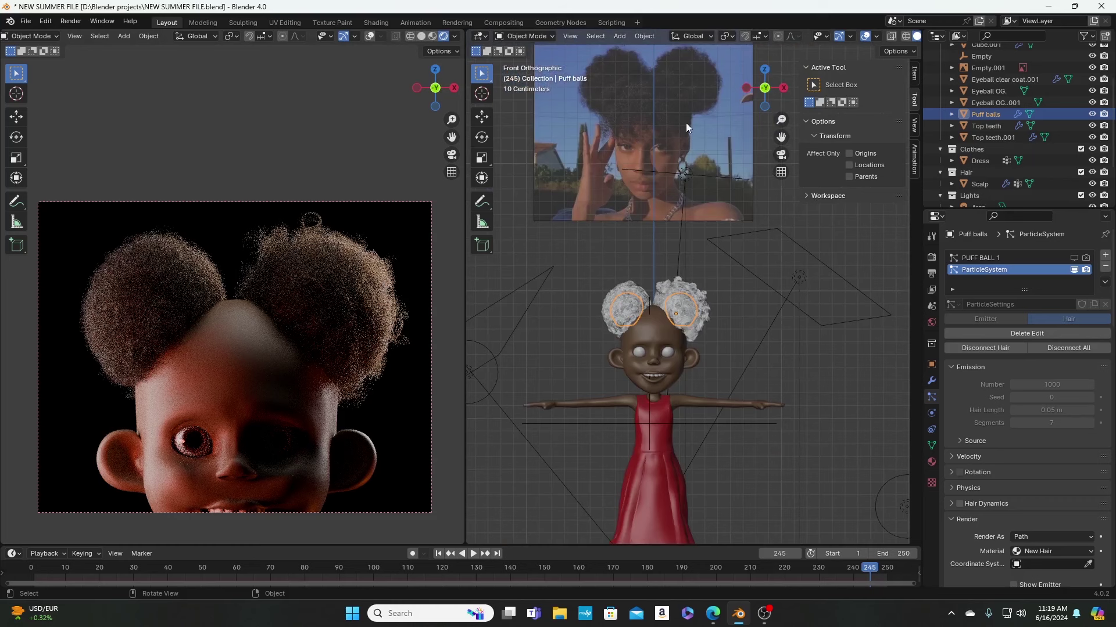
scroll(678, 230, "down", 1)
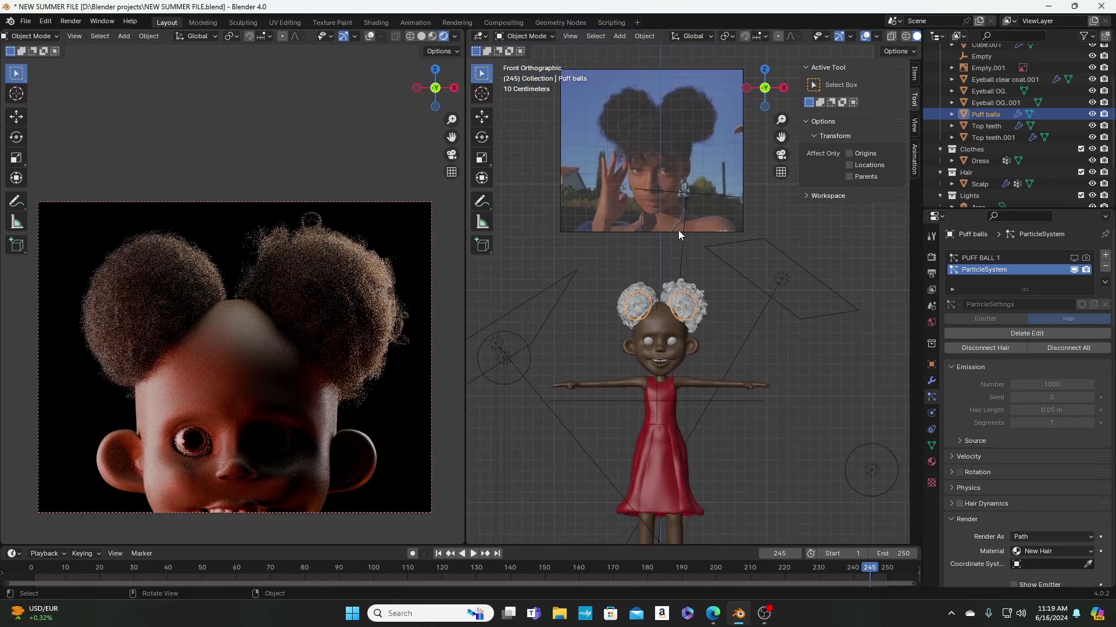
scroll(678, 230, "up", 1)
scroll(626, 121, "up", 1)
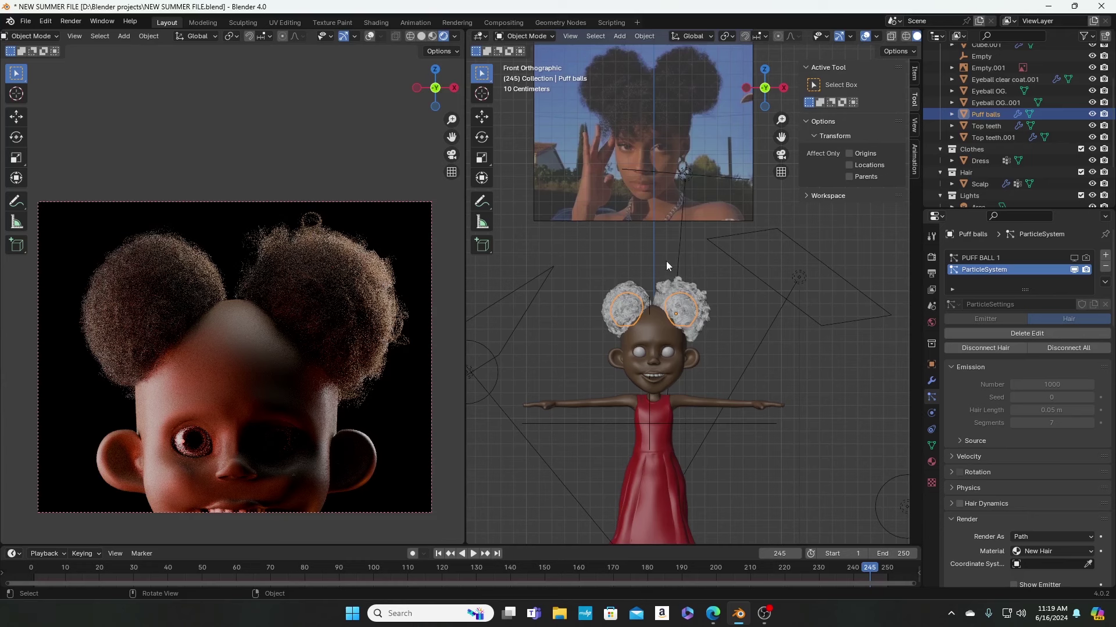
left_click(624, 87)
key("g")
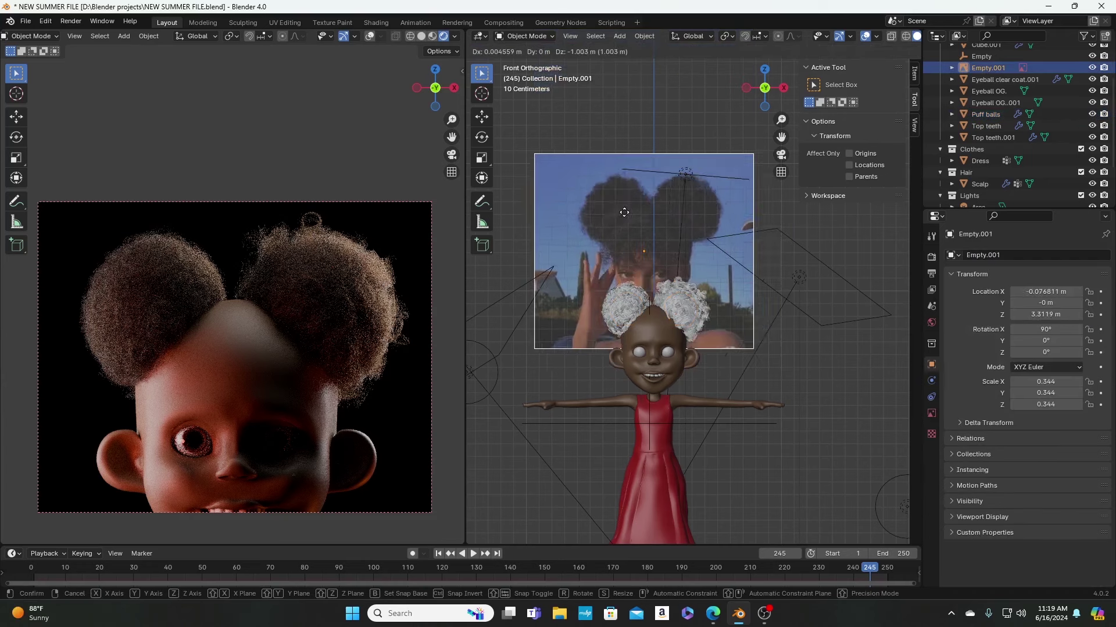
Step: Drop the reference photo at Z 3.5809 m, zoom in on the head, and reselect Puff balls
left_click(665, 242)
scroll(664, 242, "up", 2)
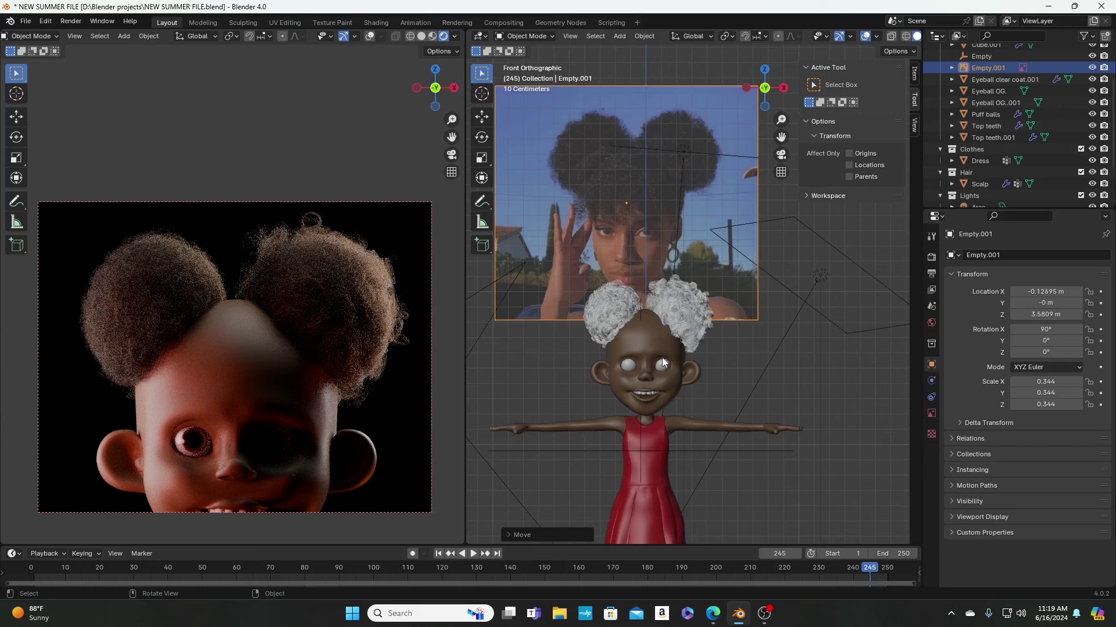
scroll(664, 363, "up", 3)
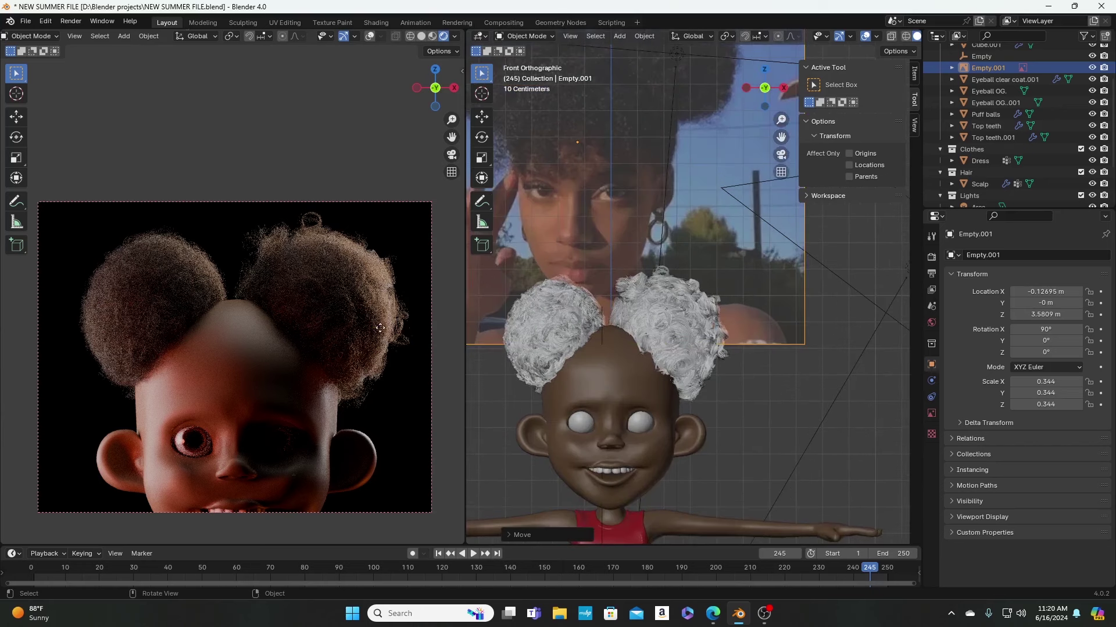
left_click(668, 312)
scroll(1034, 532, "down", 5)
Step: Turn off Show Emitter and re-enable the ParticleSystem's viewport display so both buns show as hair
scroll(1035, 532, "down", 5)
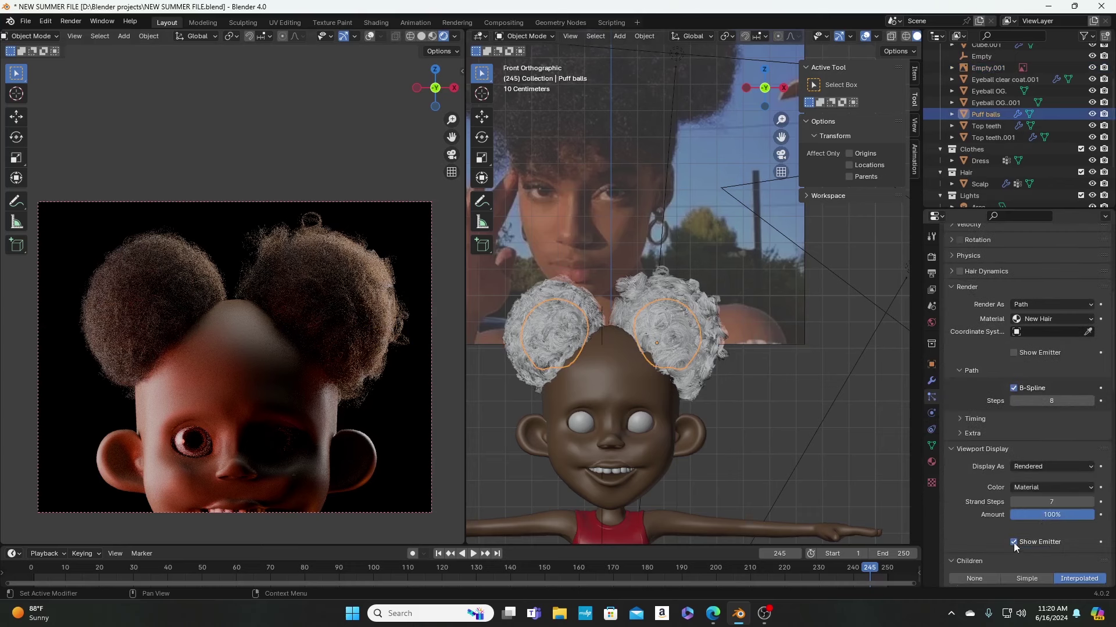
left_click(1013, 542)
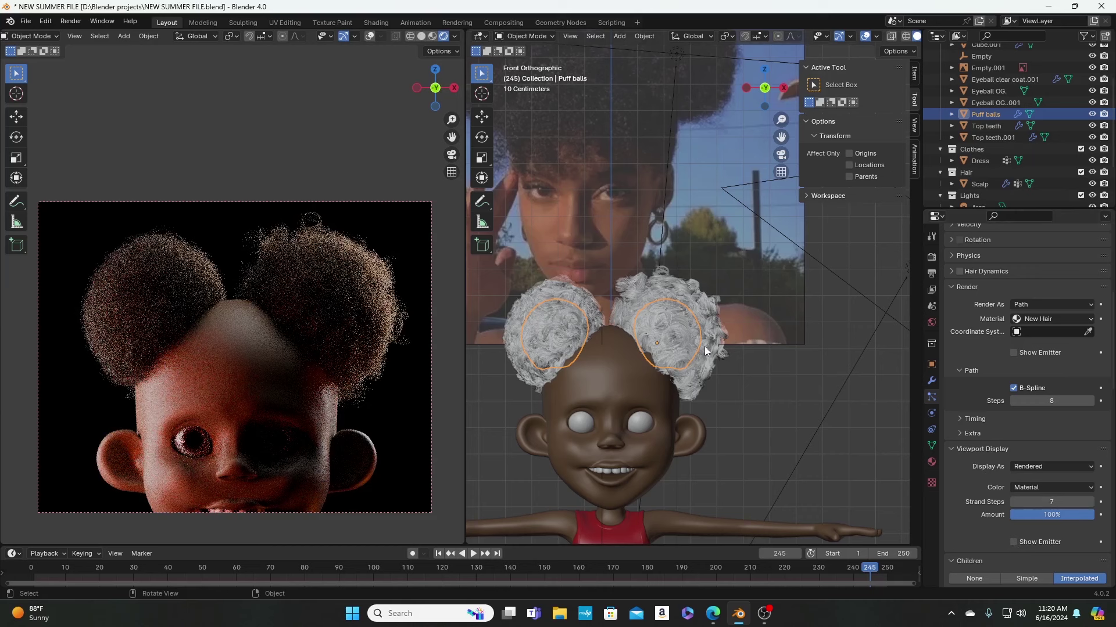
scroll(1073, 313, "up", 8)
scroll(1073, 312, "up", 2)
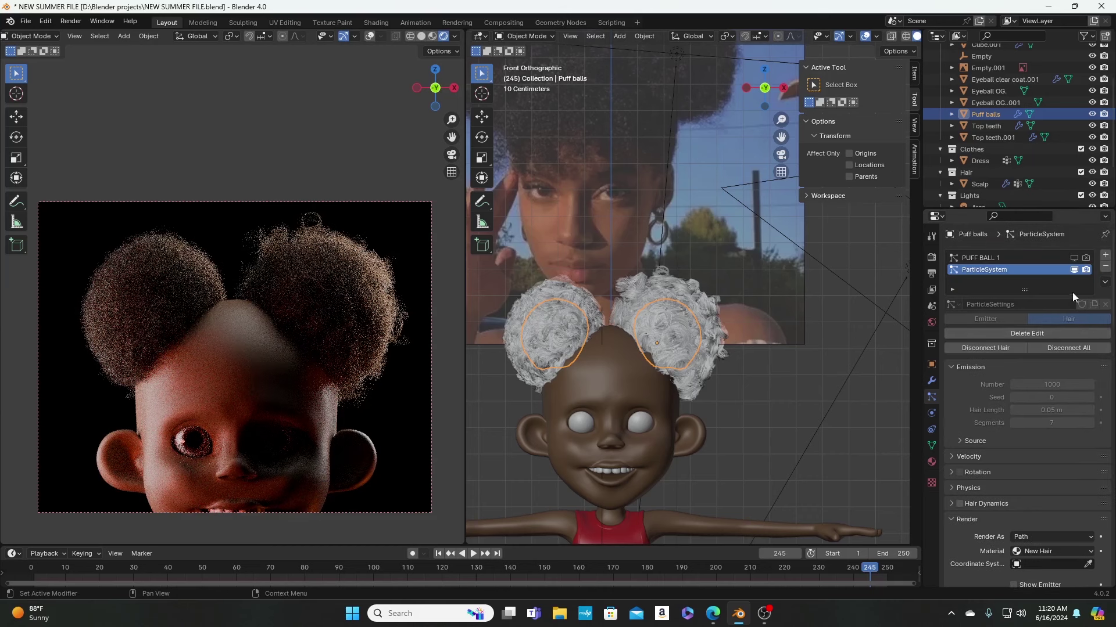
left_click(1074, 270)
scroll(1040, 428, "down", 12)
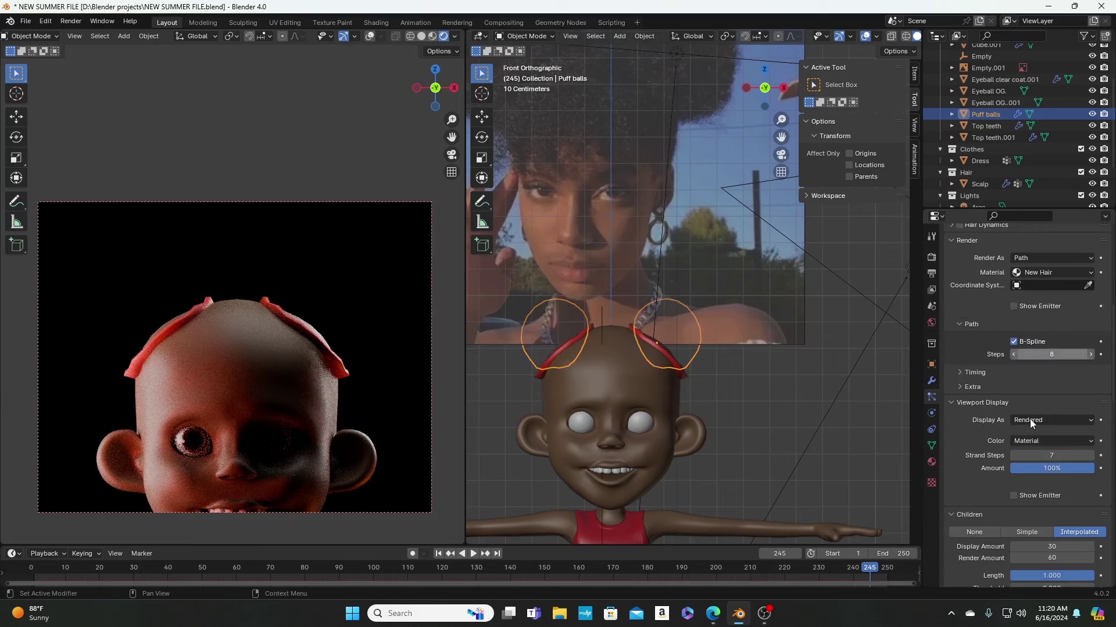
left_click(1014, 496)
left_click(1015, 495)
left_click(1014, 495)
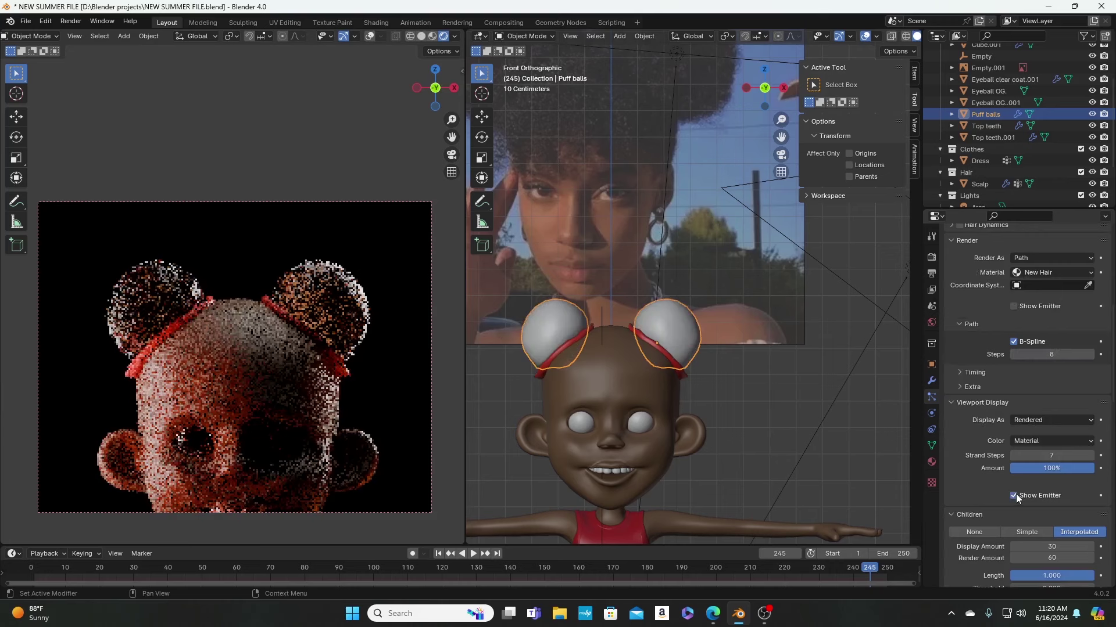
left_click(1014, 496)
scroll(1023, 424, "up", 10)
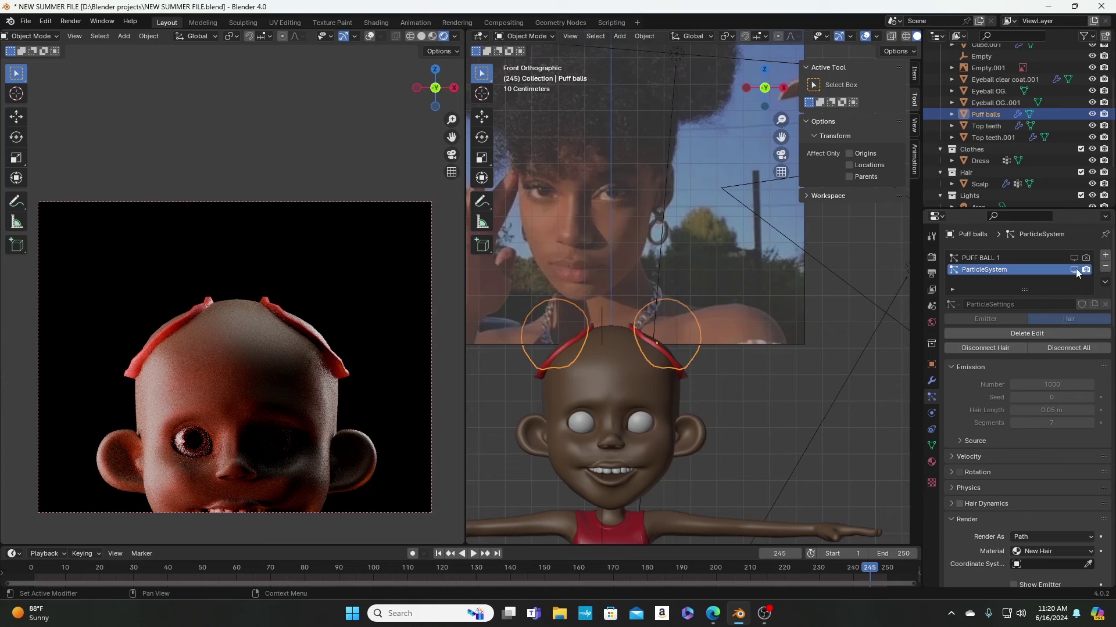
left_click(1074, 270)
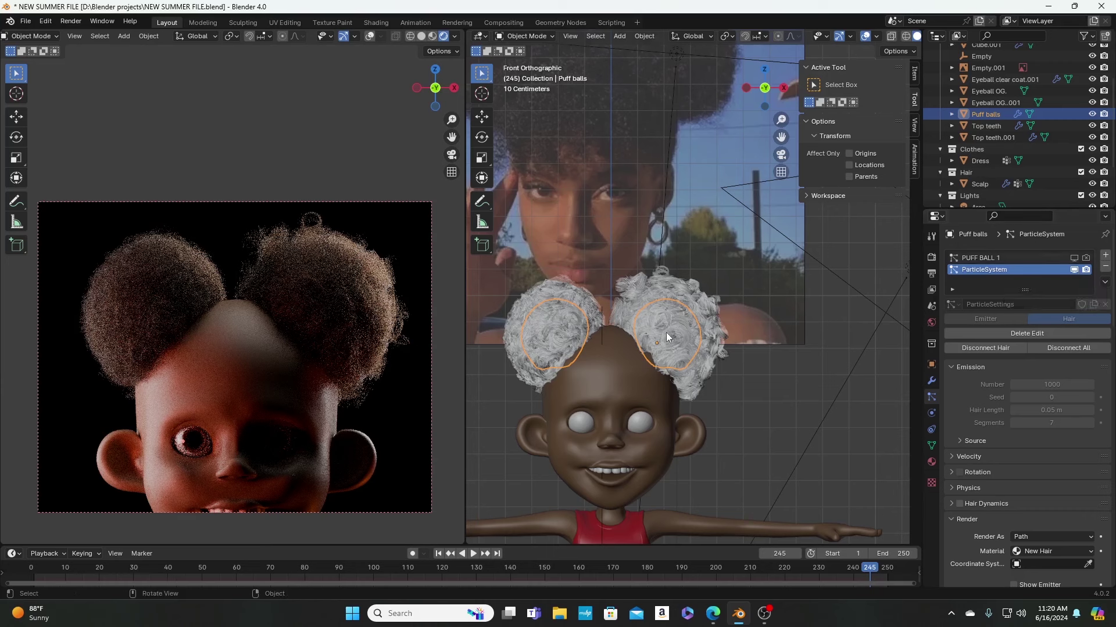
Step: Inspect the rendered buns from the right side, back and front, then return to Solid shading in Front view
key("KP_3")
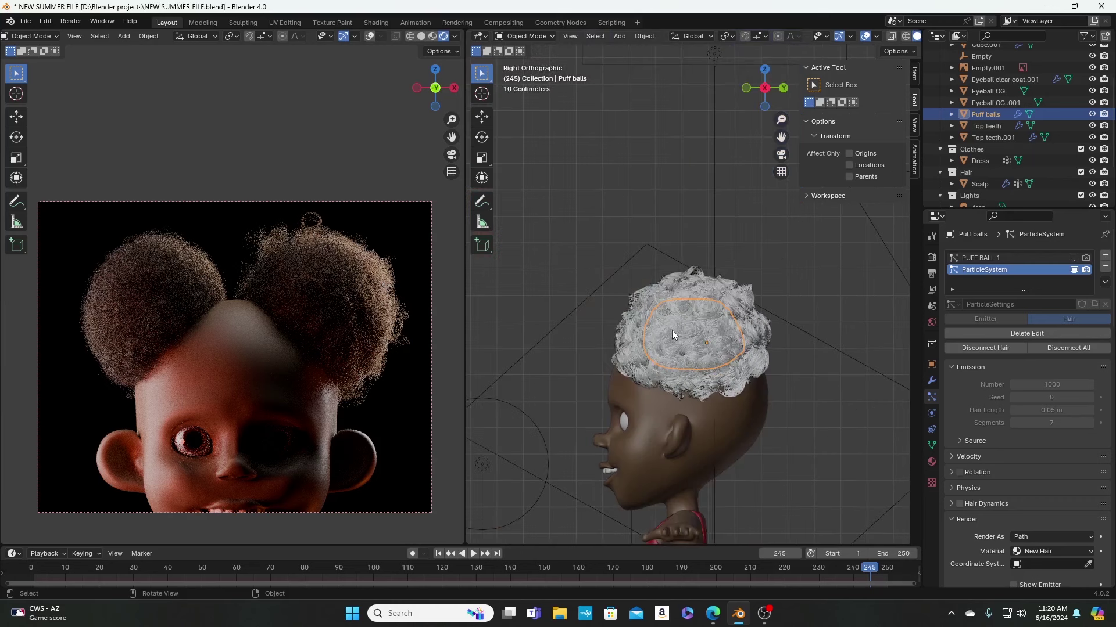
key("KP_3")
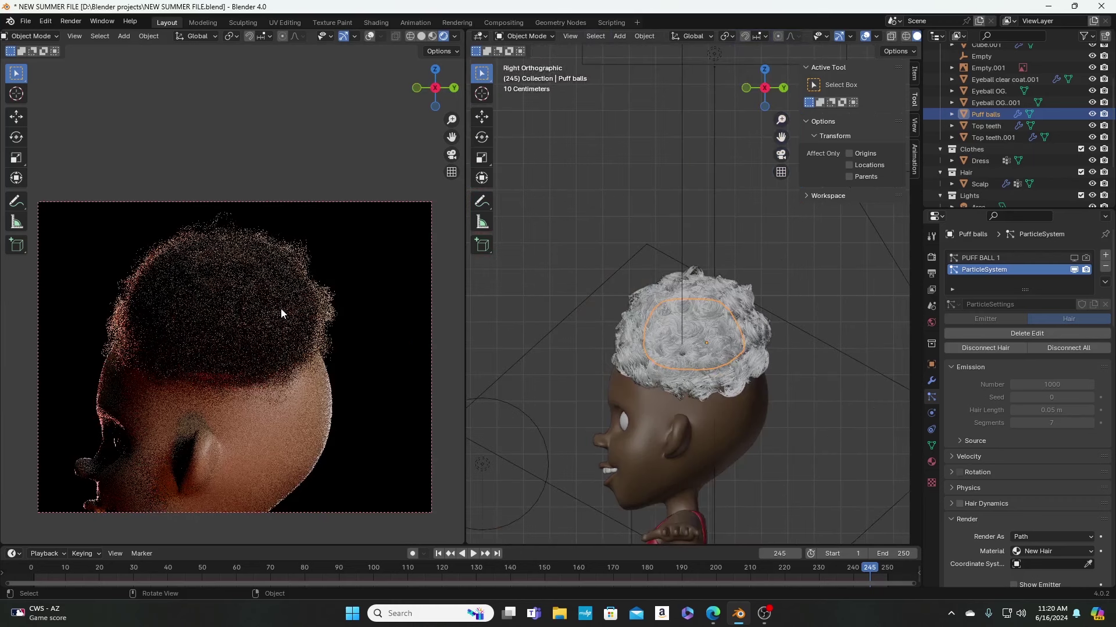
key("ctrl+KP_1")
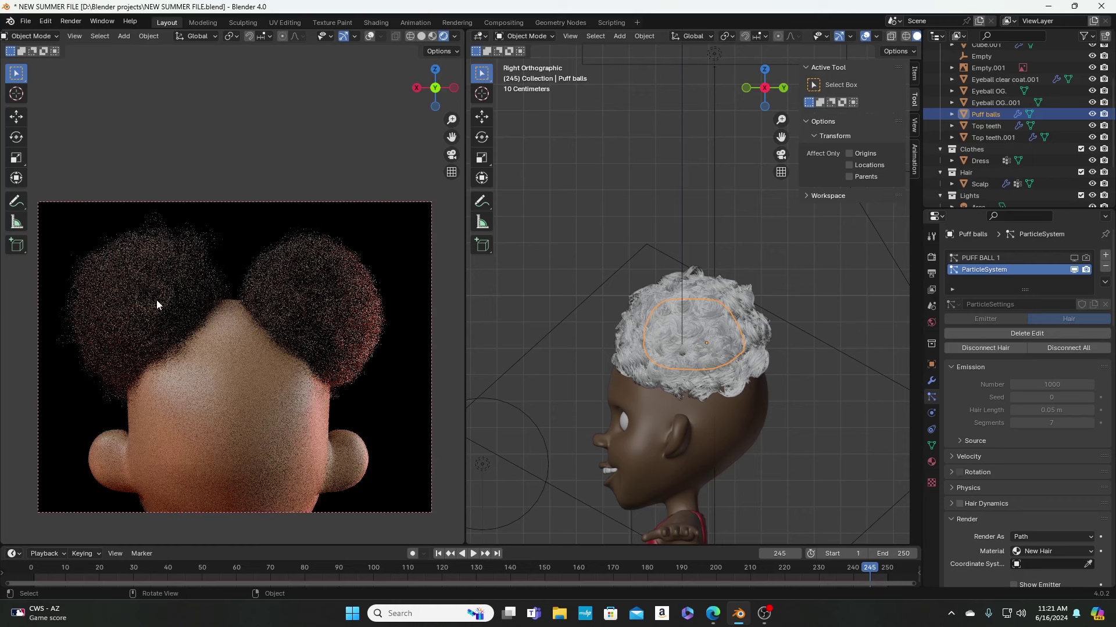
key("KP_1")
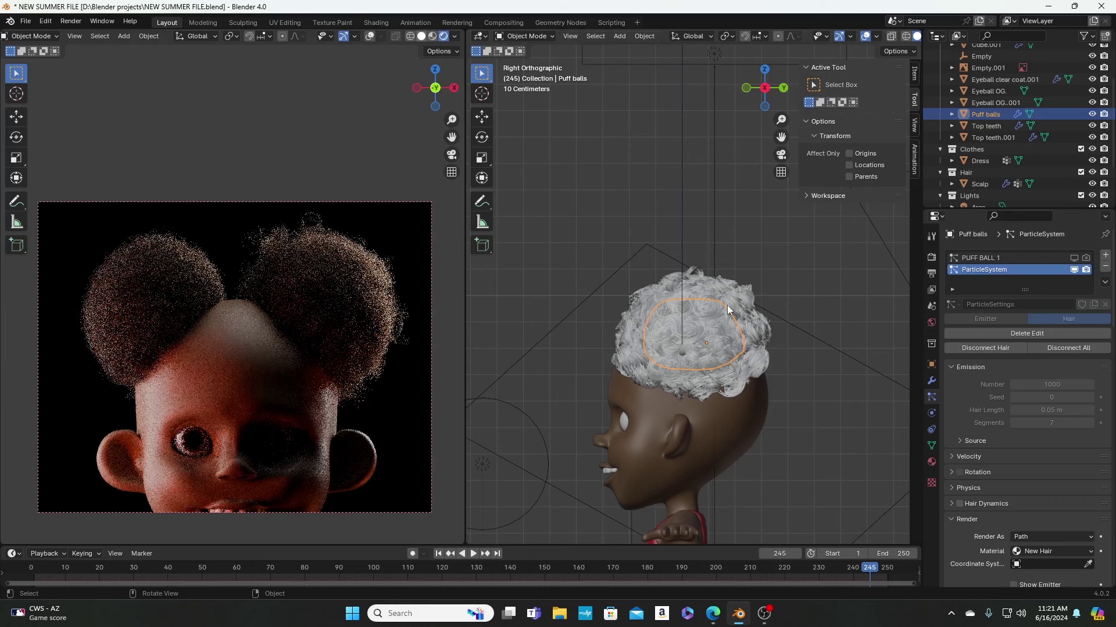
key("shift+z")
key("KP_1")
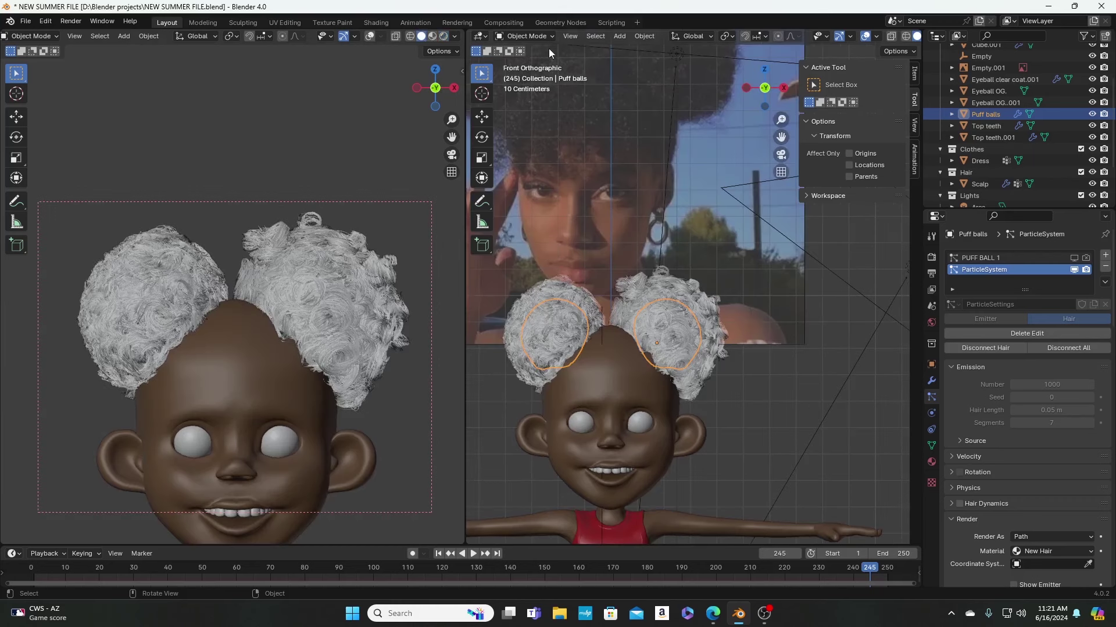
Step: Enter Particle Edit, set the Comb brush to 47 px, and comb the puff ball's top strands
left_click(525, 36)
left_click(528, 126)
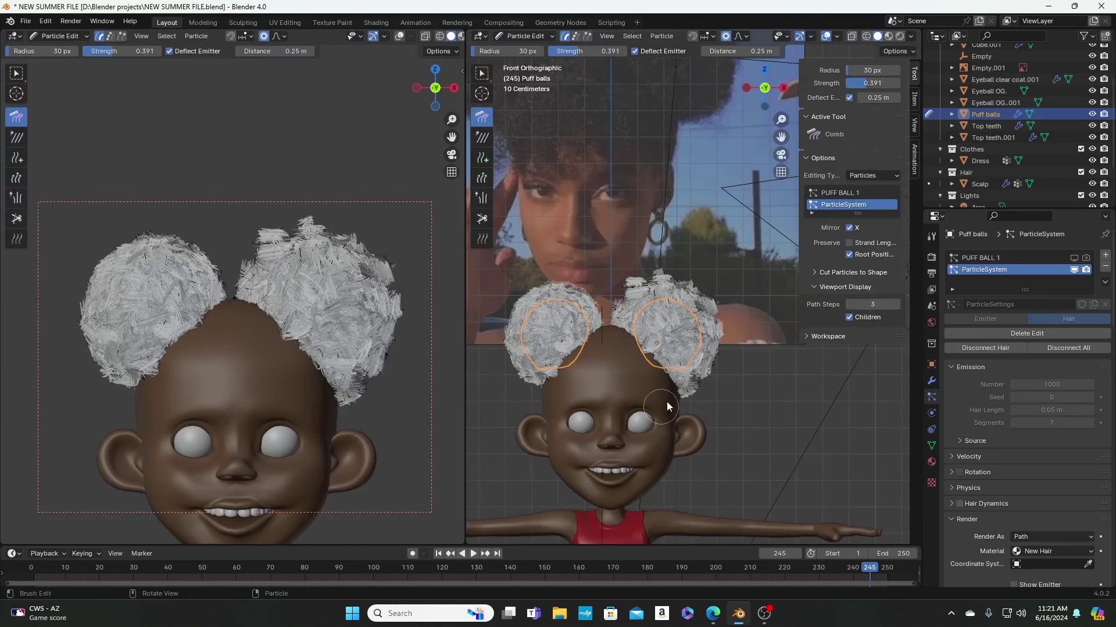
scroll(688, 371, "up", 5)
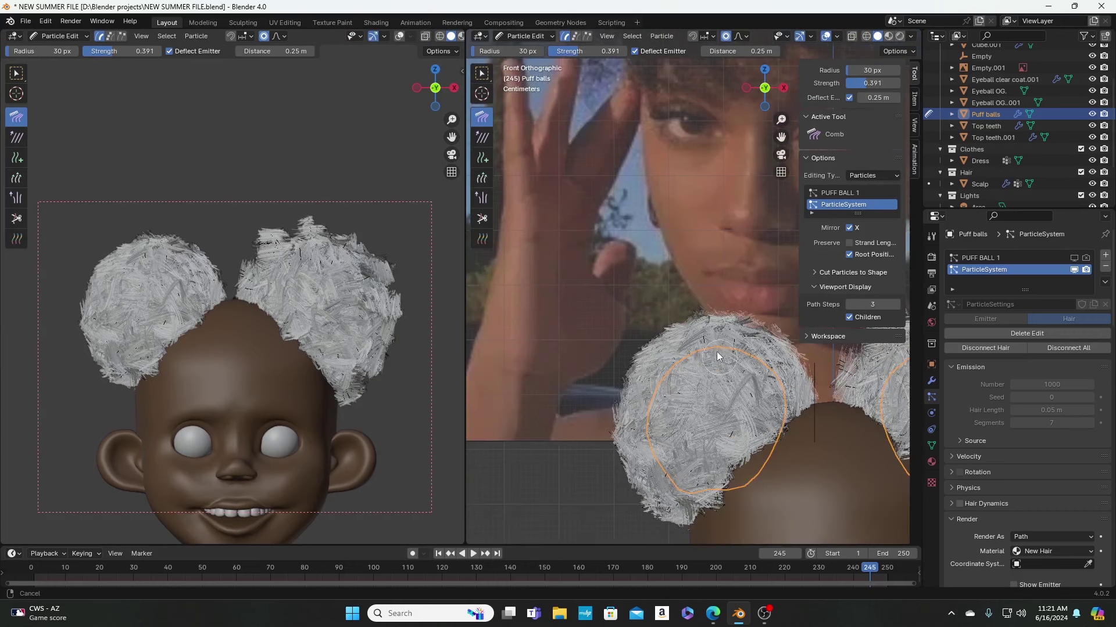
key("f")
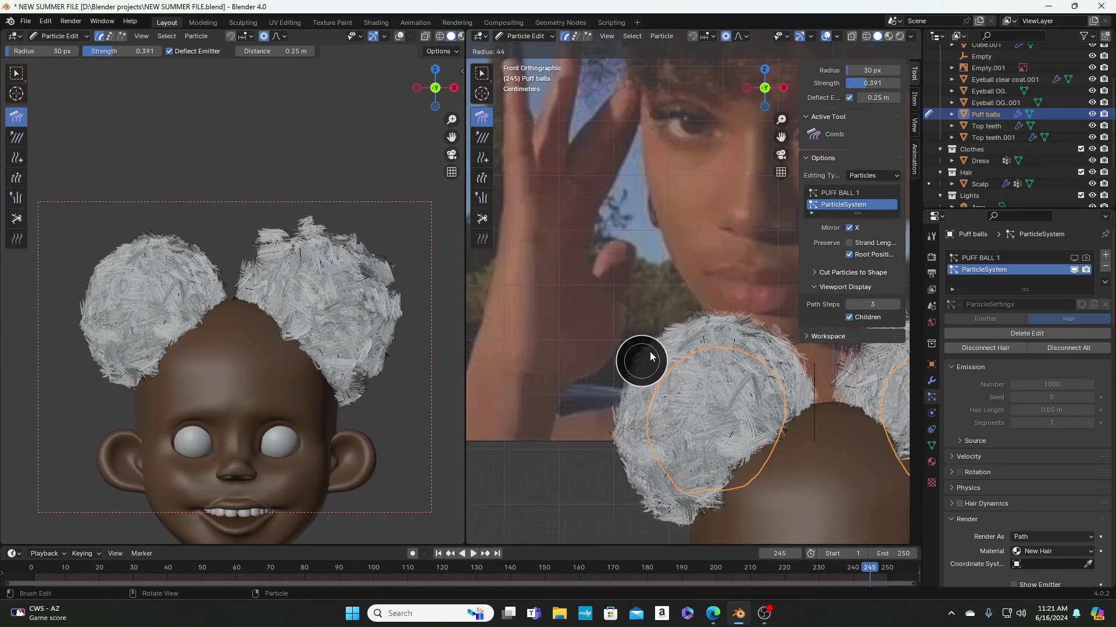
left_click(660, 357)
mouse_move(643, 335)
left_mouse_down()
mouse_move(646, 349)
mouse_move(685, 340)
mouse_move(720, 319)
mouse_move(723, 293)
mouse_move(731, 325)
mouse_move(730, 298)
mouse_move(781, 352)
mouse_move(800, 340)
mouse_move(796, 385)
mouse_move(790, 395)
mouse_move(610, 413)
mouse_move(594, 405)
mouse_move(632, 388)
mouse_move(632, 449)
mouse_move(608, 465)
mouse_move(631, 481)
mouse_move(606, 479)
mouse_move(622, 482)
left_mouse_up()
Step: Comb the puff's lower-right strands upward and reshape its lower-left edge
scroll(810, 453, "down", 3)
middle_click_drag(805, 414, 625, 433, "shift")
mouse_move(700, 450)
left_mouse_down()
mouse_move(691, 432)
mouse_move(718, 437)
left_mouse_up()
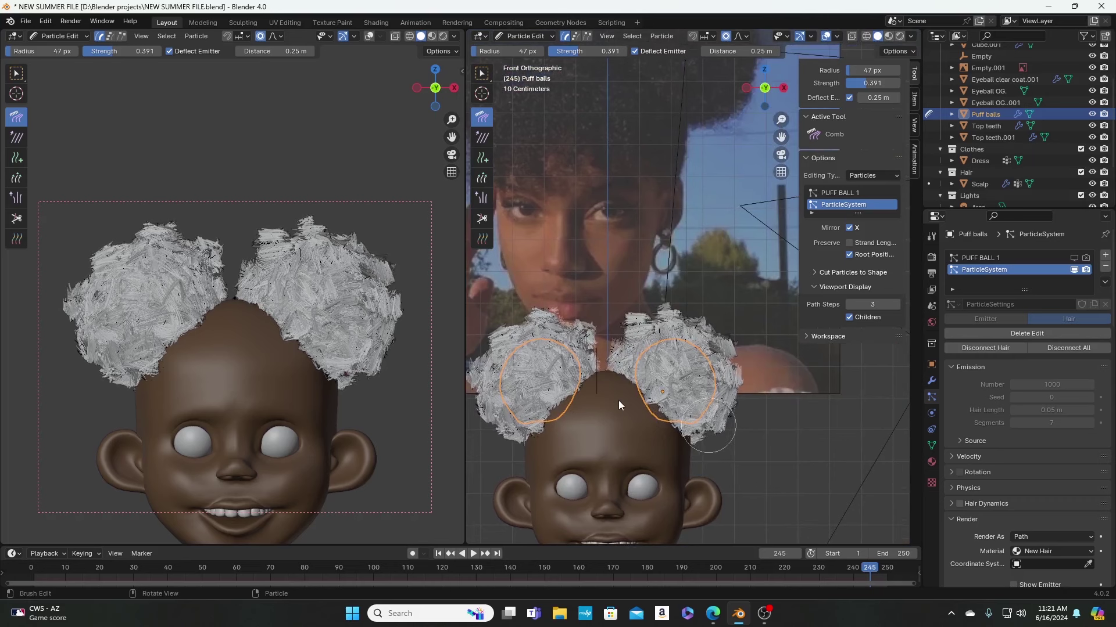
scroll(618, 400, "up", 4)
middle_click_drag(560, 410, 583, 357, "shift")
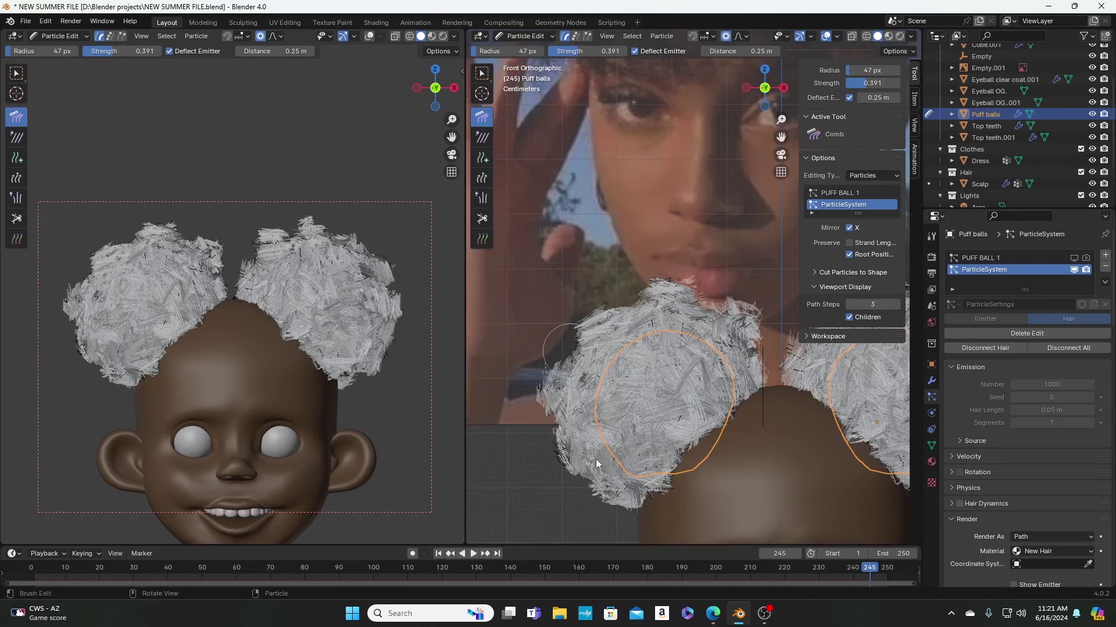
mouse_move(564, 446)
left_mouse_down()
mouse_move(597, 475)
mouse_move(608, 505)
mouse_move(643, 459)
mouse_move(622, 451)
mouse_move(673, 327)
mouse_move(694, 314)
mouse_move(744, 320)
mouse_move(745, 309)
mouse_move(742, 377)
mouse_move(758, 365)
mouse_move(593, 317)
mouse_move(595, 330)
mouse_move(592, 303)
mouse_move(590, 332)
mouse_move(592, 291)
mouse_move(590, 391)
mouse_move(594, 304)
mouse_move(572, 276)
mouse_move(555, 389)
mouse_move(563, 374)
mouse_move(525, 380)
mouse_move(559, 364)
mouse_move(529, 383)
mouse_move(578, 387)
mouse_move(579, 426)
mouse_move(555, 443)
mouse_move(576, 462)
left_mouse_up()
Step: Enable Preserve Strand Length, shrink the brush to 33 px, and comb the upper-left and lower-left strands outward
left_click(848, 243)
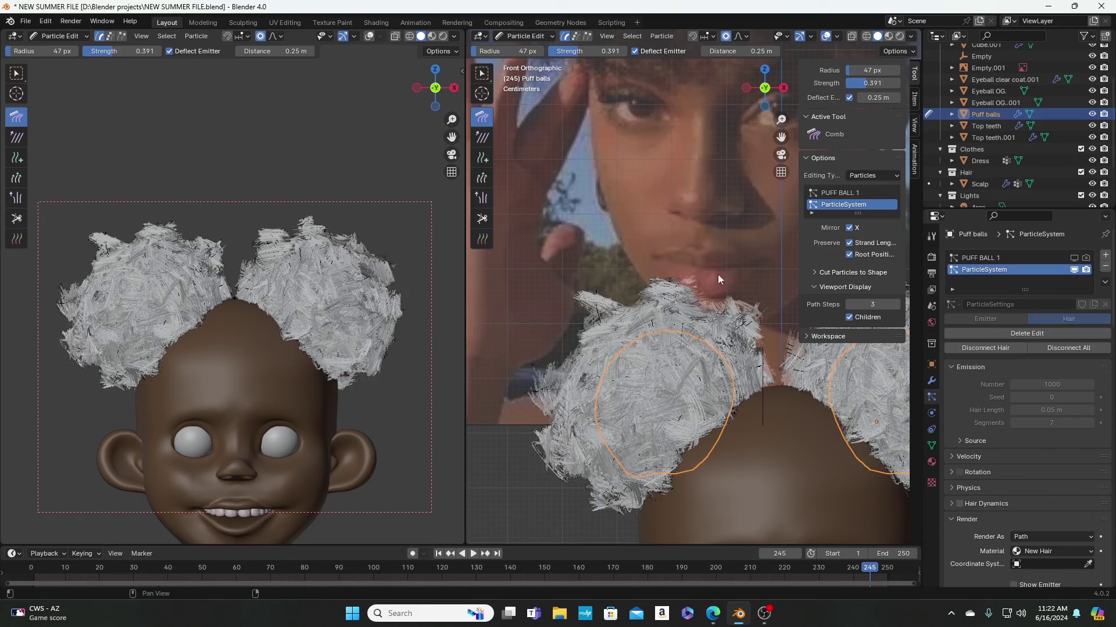
mouse_move(585, 295)
left_mouse_down()
mouse_move(595, 280)
mouse_move(616, 283)
mouse_move(587, 295)
mouse_move(615, 284)
mouse_move(597, 286)
left_mouse_up()
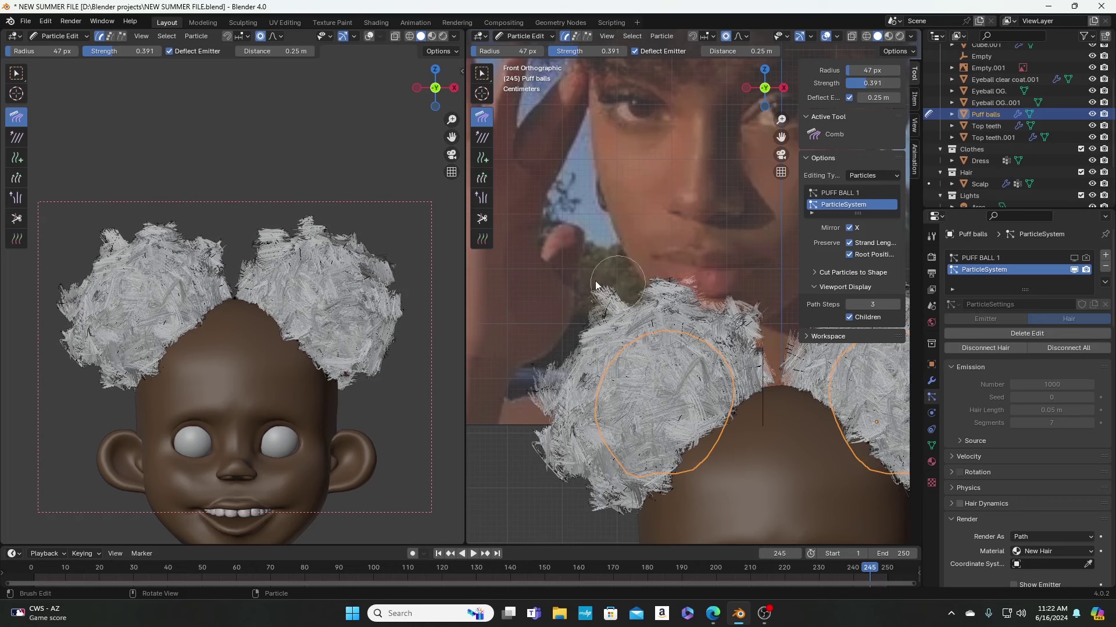
scroll(587, 301, "up", 2)
scroll(715, 314, "up", 3)
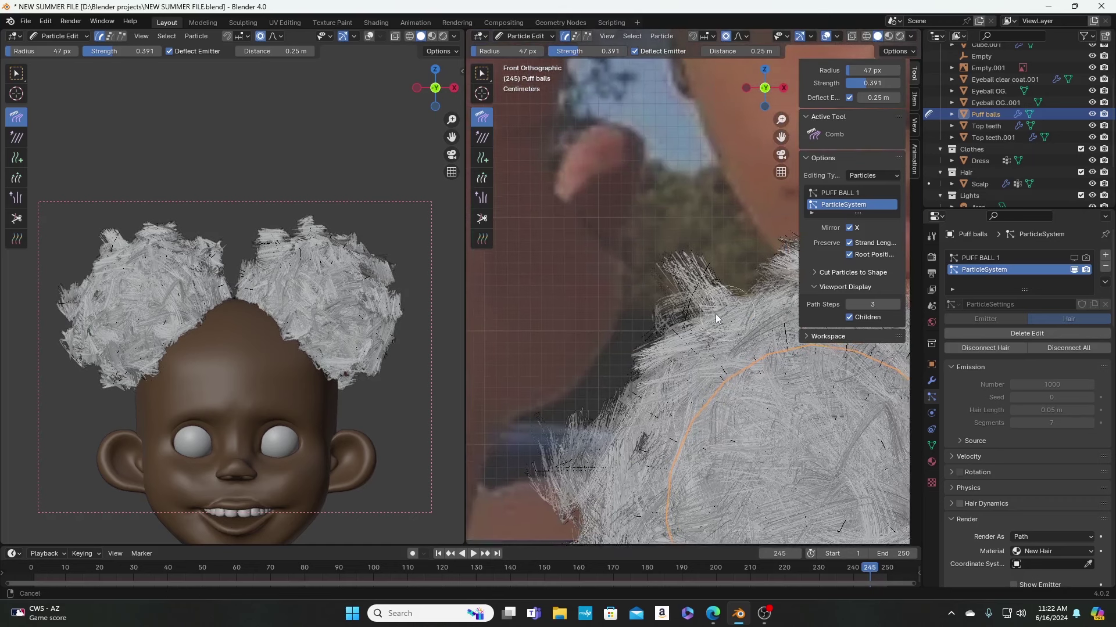
middle_click_drag(716, 314, 689, 315, "shift")
key("f")
left_click(667, 297)
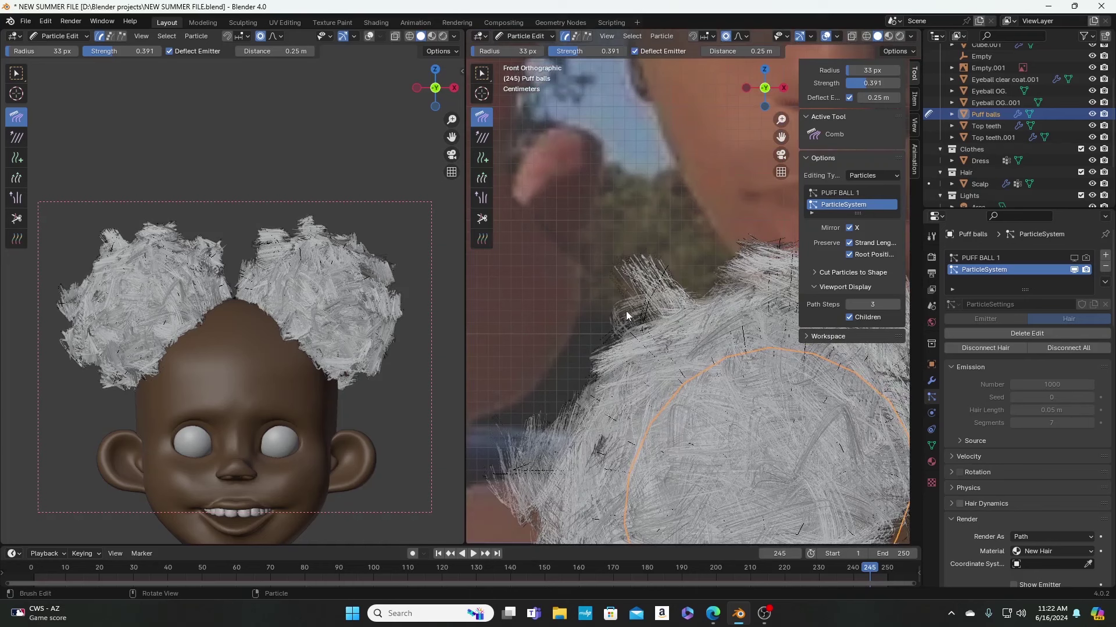
left_click_drag(626, 312, 610, 328)
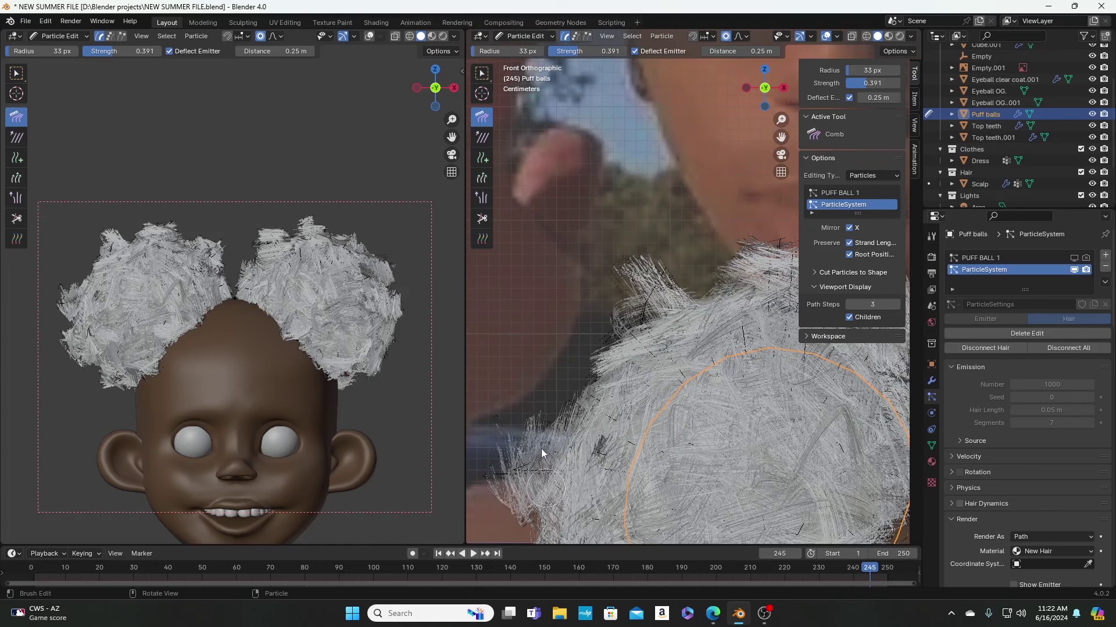
mouse_move(542, 448)
left_mouse_down()
mouse_move(517, 500)
mouse_move(566, 407)
left_mouse_up()
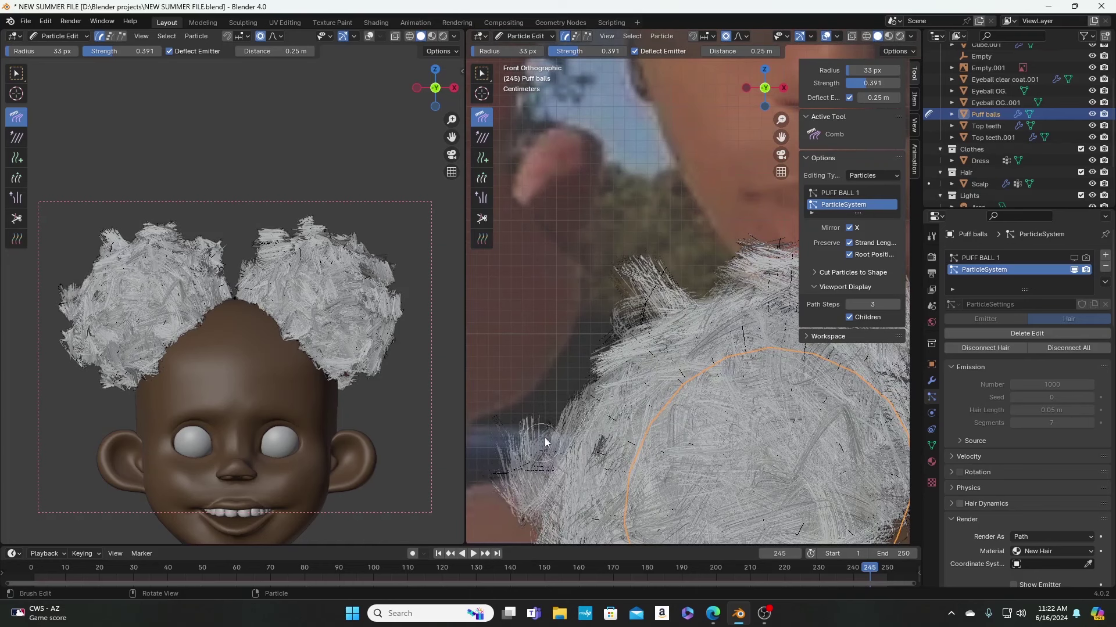
Step: Hide child strands and comb the guide strands along the puff's edge with a 76 px brush
left_click(848, 316)
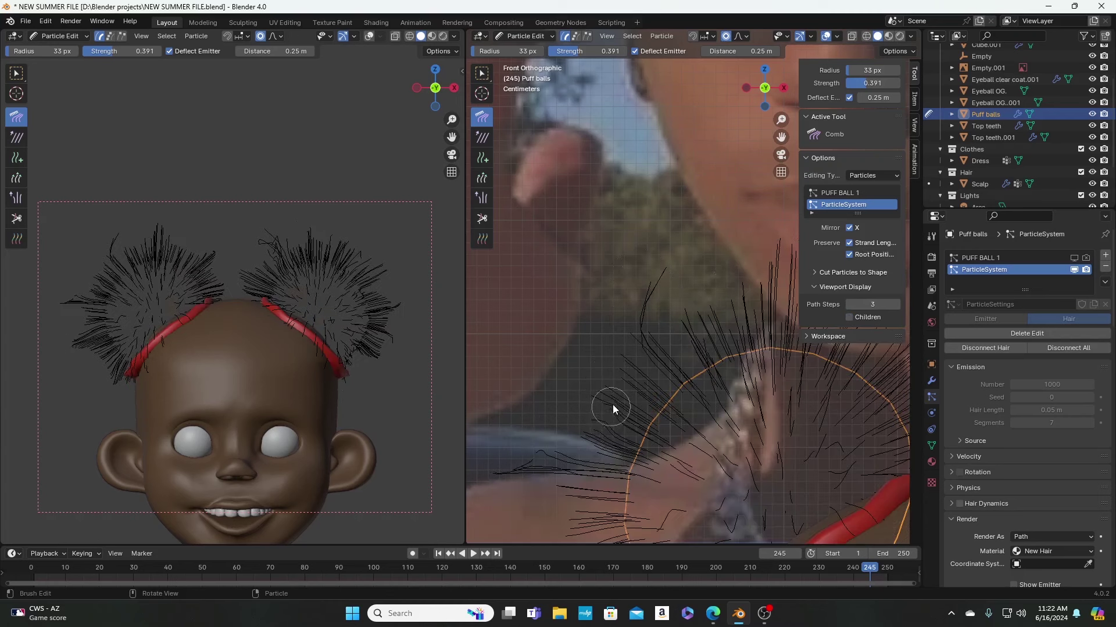
left_click_drag(608, 393, 627, 335)
key("f")
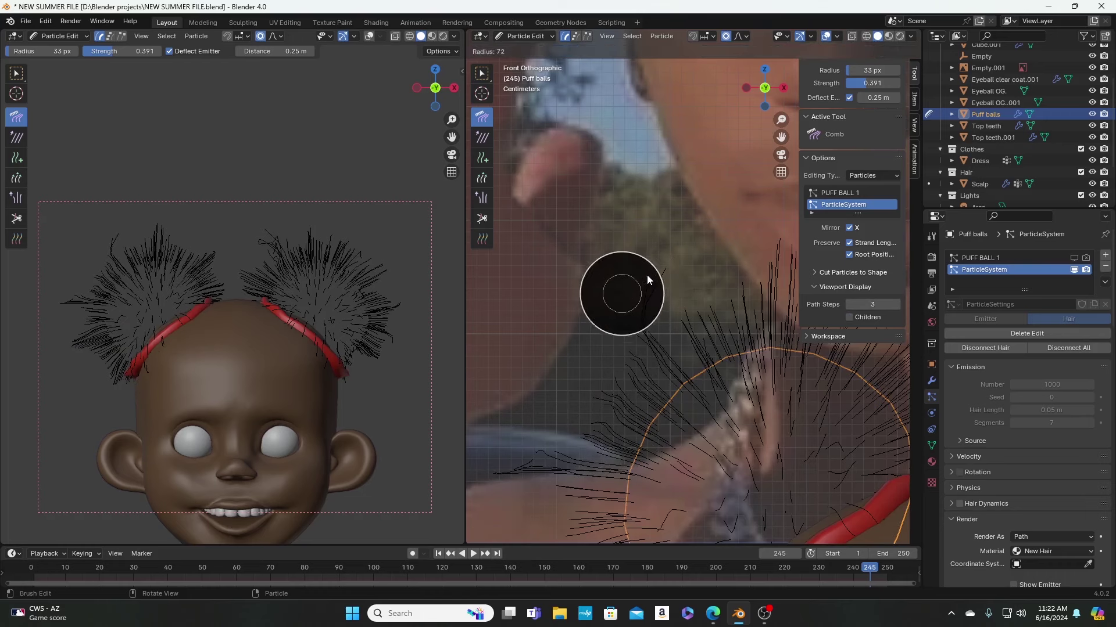
left_click(653, 263)
mouse_move(653, 263)
left_mouse_down()
mouse_move(691, 287)
mouse_move(605, 305)
mouse_move(594, 332)
mouse_move(599, 415)
mouse_move(556, 455)
left_mouse_up()
scroll(556, 454, "down", 2)
mouse_move(565, 382)
left_mouse_down()
mouse_move(587, 426)
mouse_move(655, 473)
mouse_move(657, 488)
mouse_move(617, 399)
mouse_move(600, 404)
left_mouse_up()
Step: Resize the brush to 48 px and comb strands near the red band and along both puffs' edges
middle_click_drag(601, 404, 596, 336, "shift")
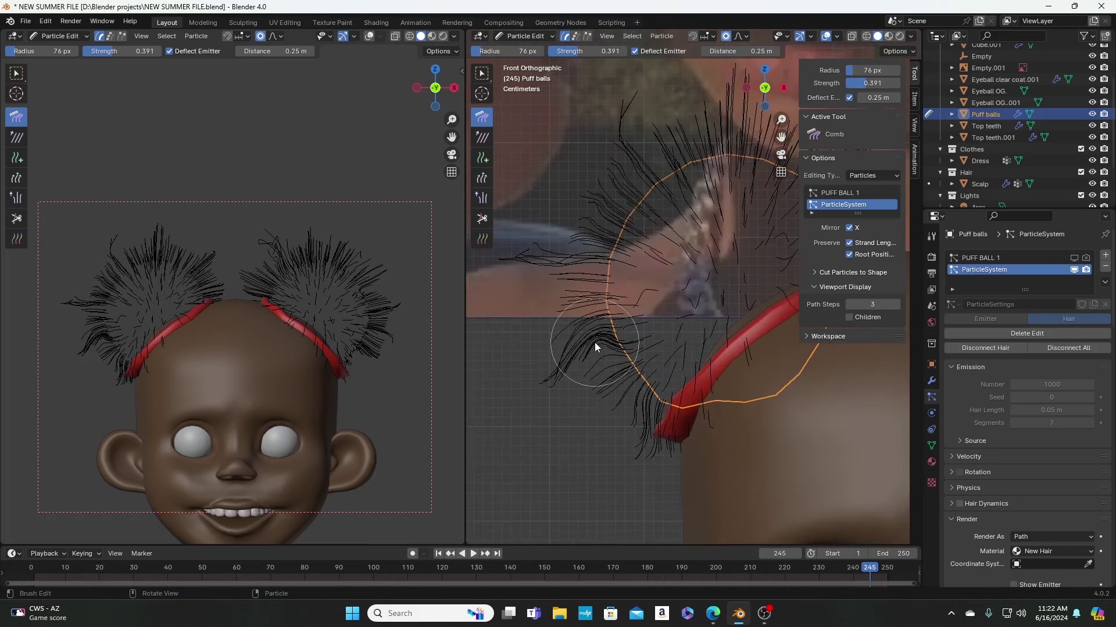
key("f")
mouse_move(596, 378)
left_mouse_down()
mouse_move(616, 411)
mouse_move(622, 400)
mouse_move(642, 408)
mouse_move(619, 362)
mouse_move(619, 389)
mouse_move(608, 372)
mouse_move(609, 385)
mouse_move(609, 369)
mouse_move(620, 398)
mouse_move(620, 377)
mouse_move(598, 352)
mouse_move(566, 381)
mouse_move(548, 369)
mouse_move(548, 333)
mouse_move(557, 381)
mouse_move(541, 326)
mouse_move(554, 402)
mouse_move(538, 289)
mouse_move(550, 374)
mouse_move(550, 285)
mouse_move(534, 329)
mouse_move(564, 403)
mouse_move(568, 353)
mouse_move(583, 378)
mouse_move(602, 336)
mouse_move(613, 373)
mouse_move(615, 350)
mouse_move(553, 296)
mouse_move(561, 287)
mouse_move(603, 312)
mouse_move(603, 268)
mouse_move(594, 251)
mouse_move(587, 259)
mouse_move(602, 200)
mouse_move(695, 131)
mouse_move(669, 136)
mouse_move(721, 133)
mouse_move(689, 133)
mouse_move(735, 112)
mouse_move(711, 118)
mouse_move(733, 73)
mouse_move(710, 73)
mouse_move(738, 74)
mouse_move(640, 107)
mouse_move(668, 94)
mouse_move(689, 102)
left_mouse_up()
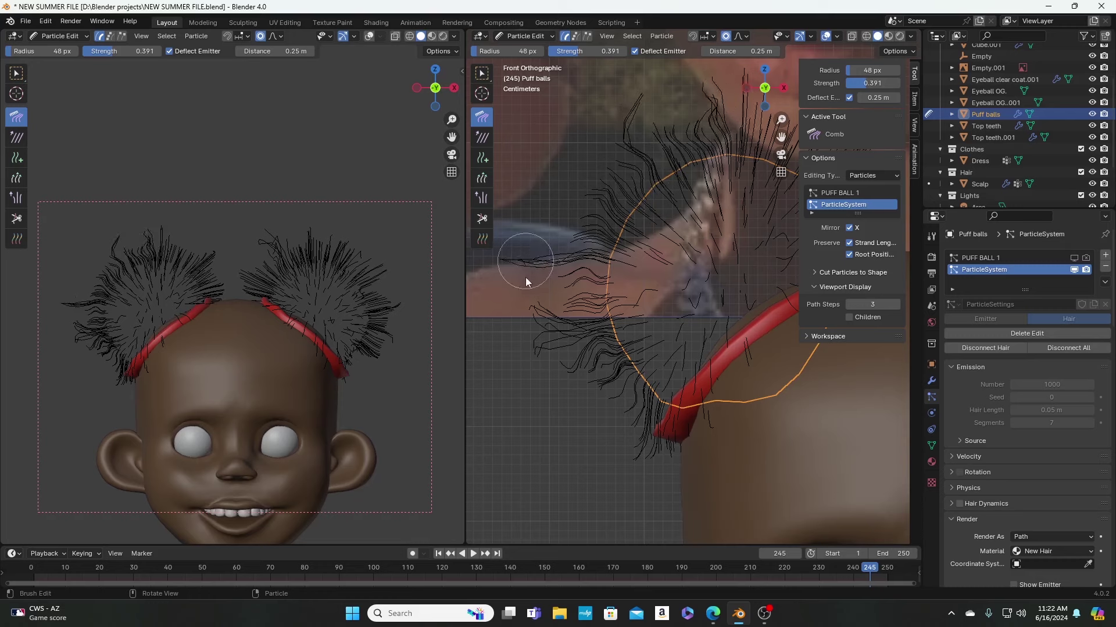
mouse_move(526, 277)
left_mouse_down()
mouse_move(548, 231)
mouse_move(555, 279)
mouse_move(566, 237)
mouse_move(559, 269)
mouse_move(527, 280)
mouse_move(538, 254)
mouse_move(527, 281)
mouse_move(557, 244)
mouse_move(554, 262)
mouse_move(555, 239)
mouse_move(547, 271)
mouse_move(550, 232)
mouse_move(551, 270)
mouse_move(583, 246)
left_mouse_up()
middle_click_drag(601, 242, 447, 284, "shift")
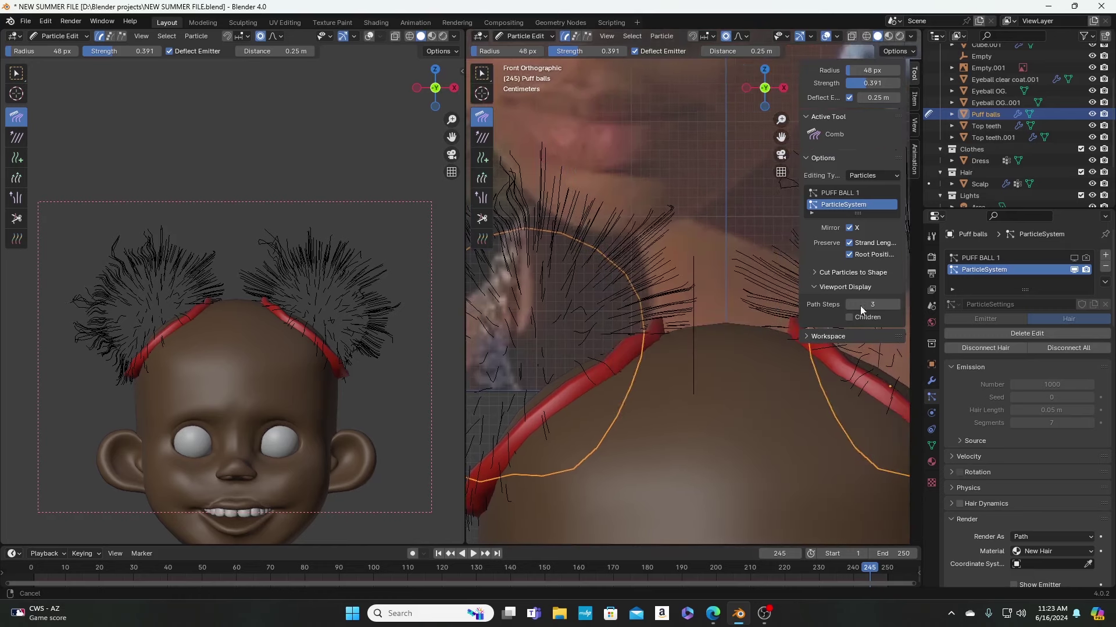
mouse_move(691, 273)
left_mouse_down()
mouse_move(696, 312)
mouse_move(695, 277)
mouse_move(688, 284)
mouse_move(669, 237)
mouse_move(672, 198)
mouse_move(656, 239)
mouse_move(665, 253)
mouse_move(660, 240)
mouse_move(693, 213)
mouse_move(669, 242)
mouse_move(606, 229)
mouse_move(621, 259)
mouse_move(640, 273)
mouse_move(642, 257)
mouse_move(663, 274)
mouse_move(651, 251)
mouse_move(668, 264)
mouse_move(645, 213)
mouse_move(665, 246)
mouse_move(633, 229)
mouse_move(676, 257)
mouse_move(648, 210)
mouse_move(664, 230)
mouse_move(624, 200)
mouse_move(663, 240)
mouse_move(642, 193)
mouse_move(668, 242)
mouse_move(649, 194)
mouse_move(659, 273)
mouse_move(660, 247)
mouse_move(675, 262)
mouse_move(676, 321)
mouse_move(676, 295)
mouse_move(681, 310)
mouse_move(693, 291)
mouse_move(684, 310)
mouse_move(681, 283)
left_mouse_up()
middle_click_drag(681, 283, 642, 260, "shift")
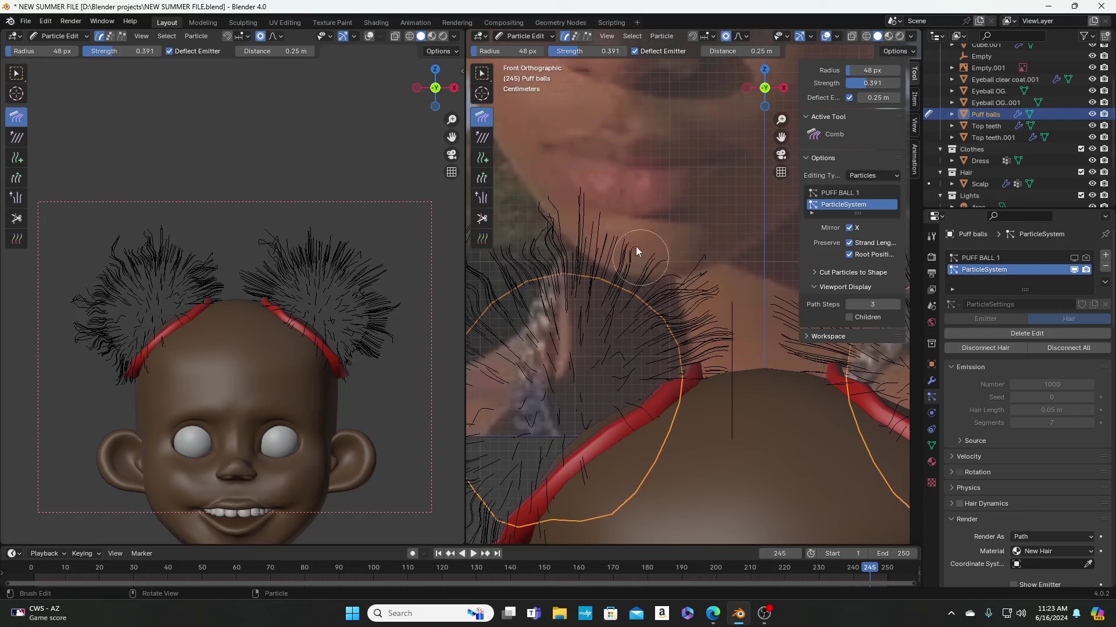
mouse_move(636, 247)
left_mouse_down()
mouse_move(618, 232)
mouse_move(617, 258)
mouse_move(593, 245)
mouse_move(661, 260)
mouse_move(615, 246)
mouse_move(637, 274)
mouse_move(603, 252)
mouse_move(626, 259)
left_mouse_up()
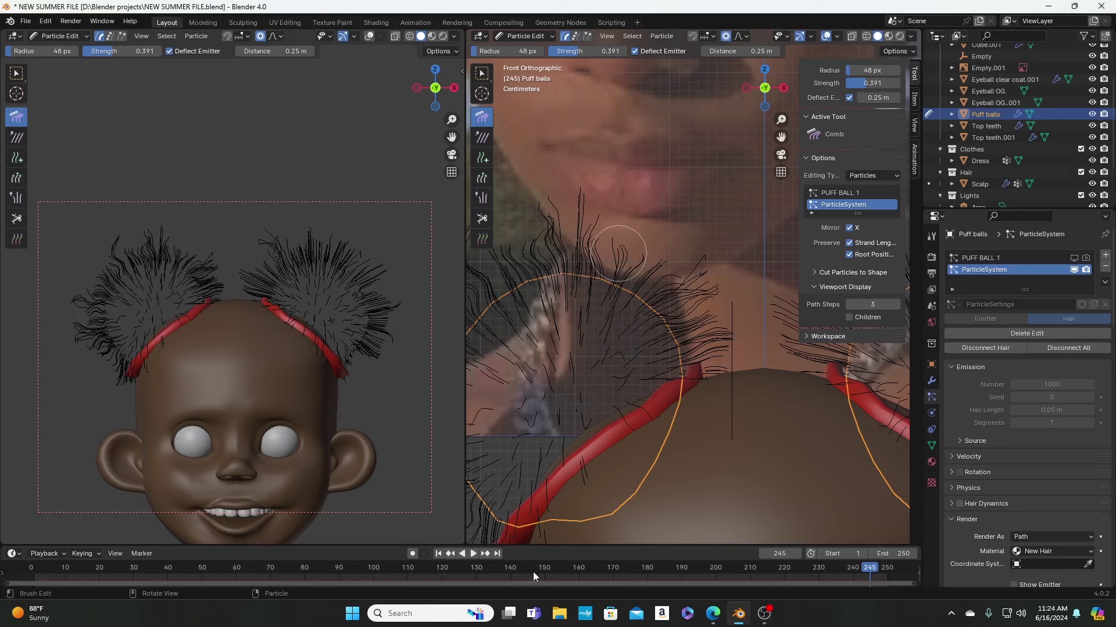
Step: Return to Object Mode and view the dense curly puffs beside the afro-puffs reference photo
left_click(762, 617)
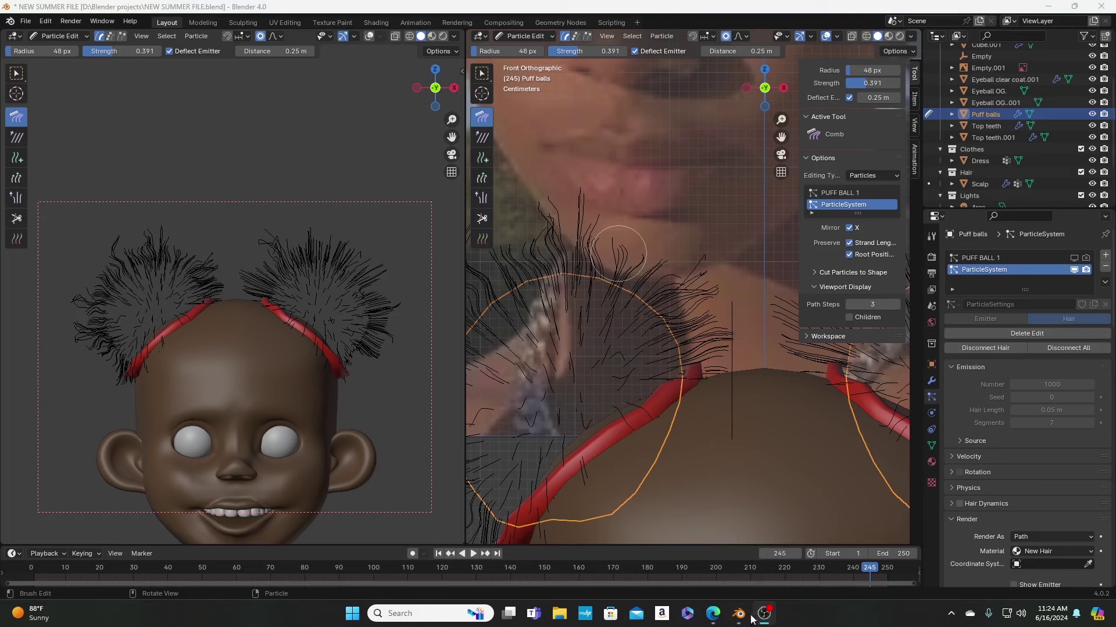
left_click(566, 232)
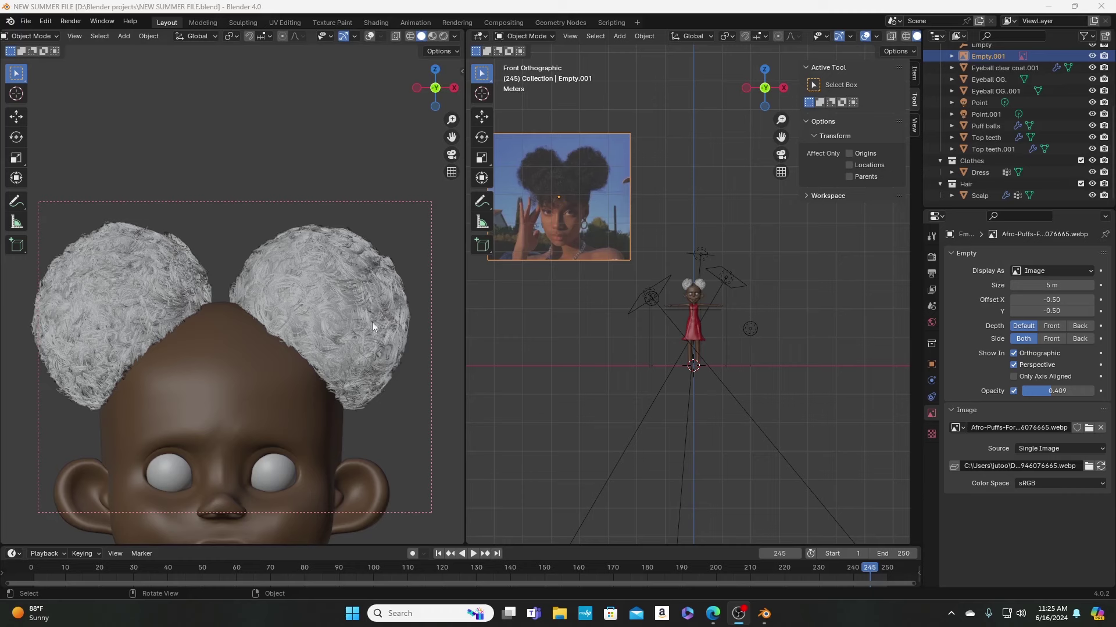
Step: Save the project as NEW SUMMER FILE.blend and select the Puff balls object
middle_click_drag(288, 287, 296, 288, "shift")
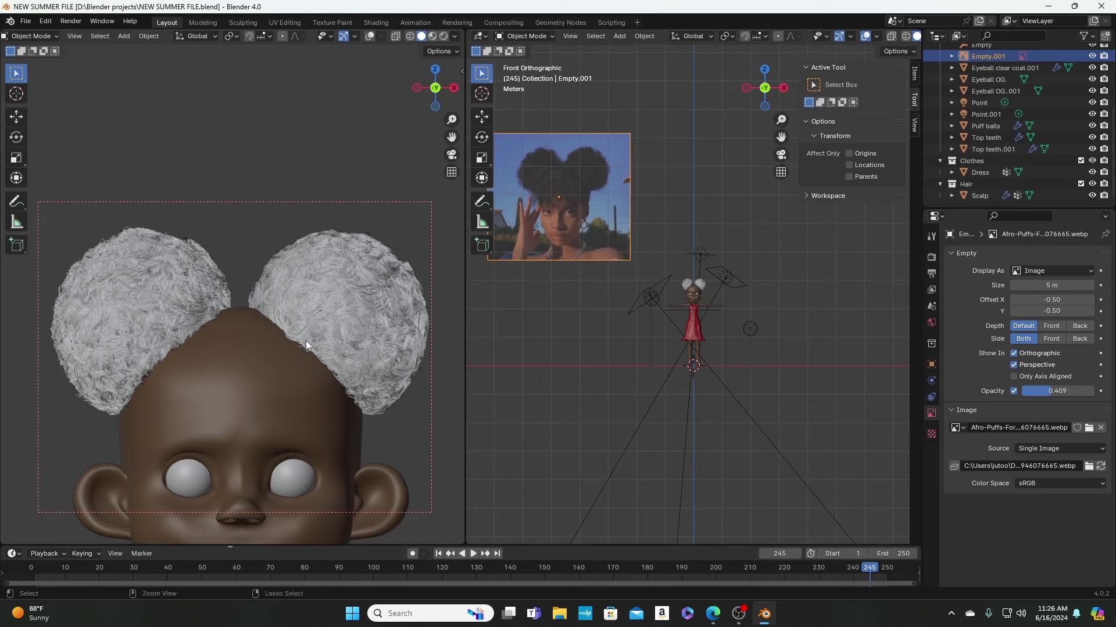
key("ctrl+s")
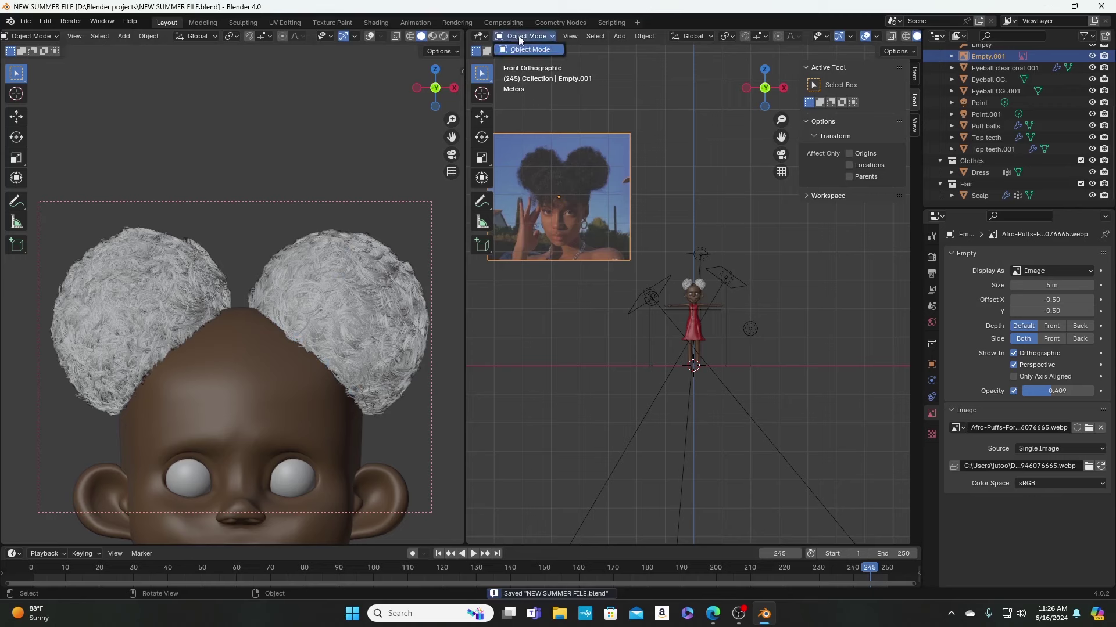
left_click(392, 287)
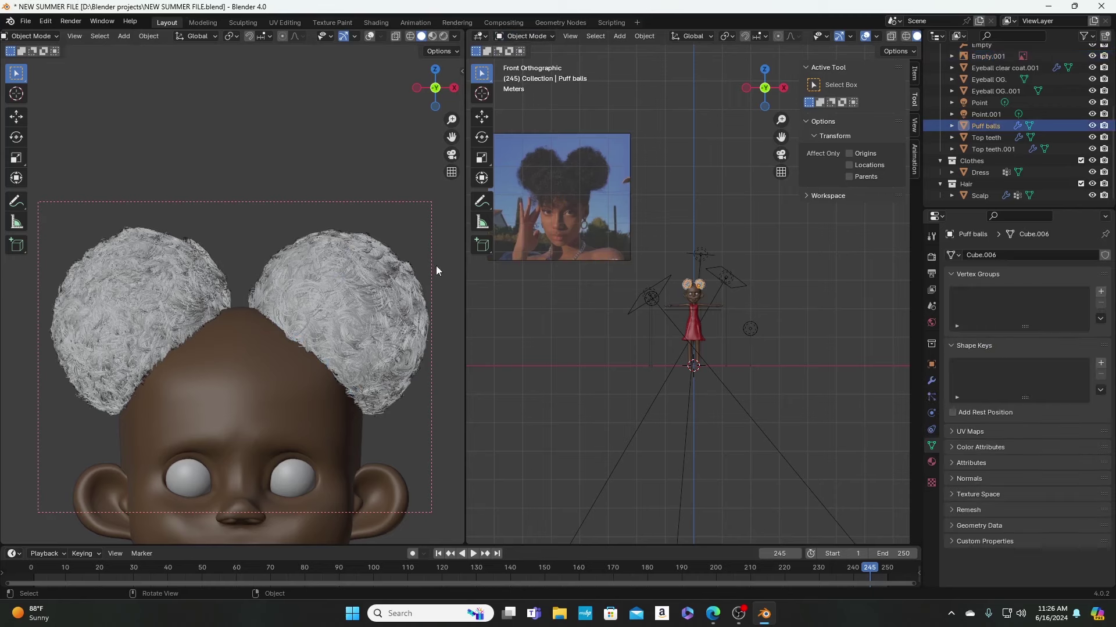
left_click(523, 36)
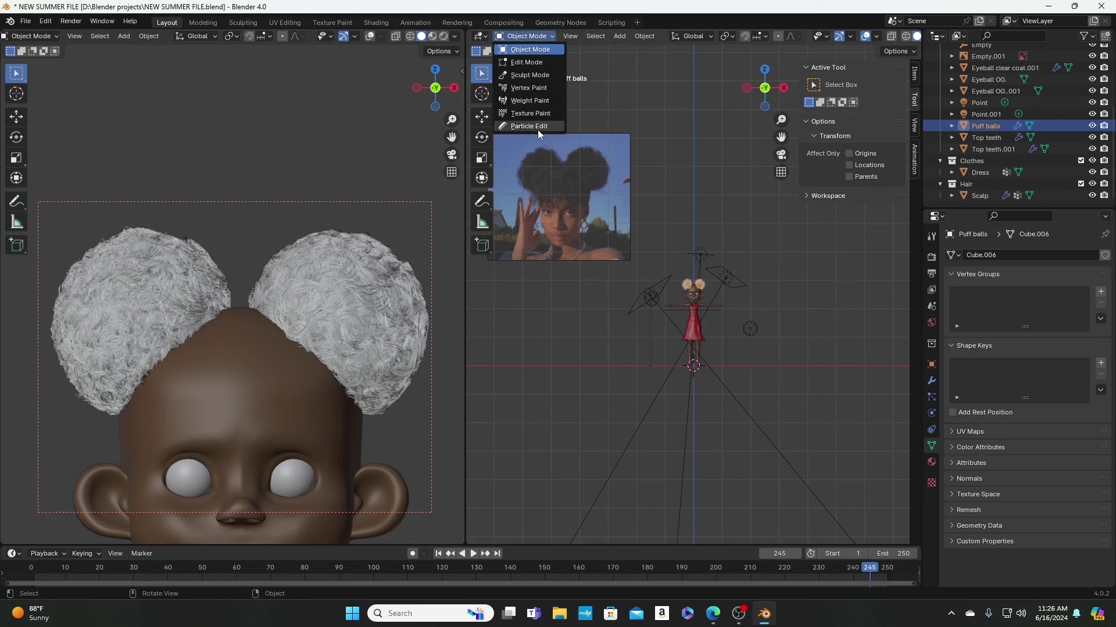
Step: Enter Particle Edit on Puff balls, untick Preserve Root Positions, and zoom onto the right puff
key("Return")
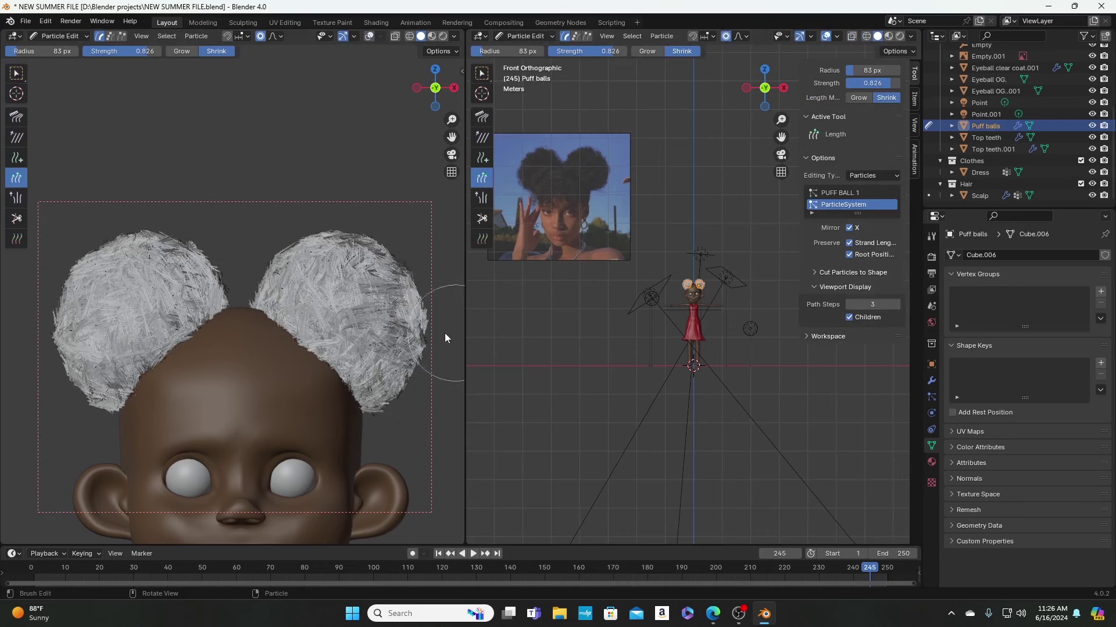
scroll(444, 333, "up", 1)
left_click(850, 255)
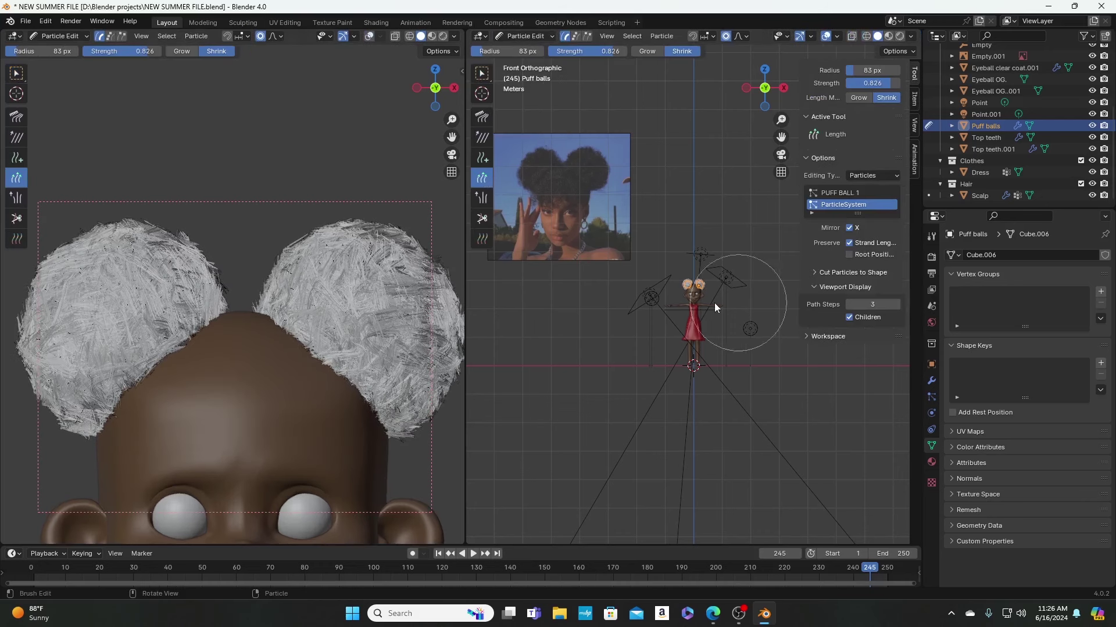
key("KP_Decimal")
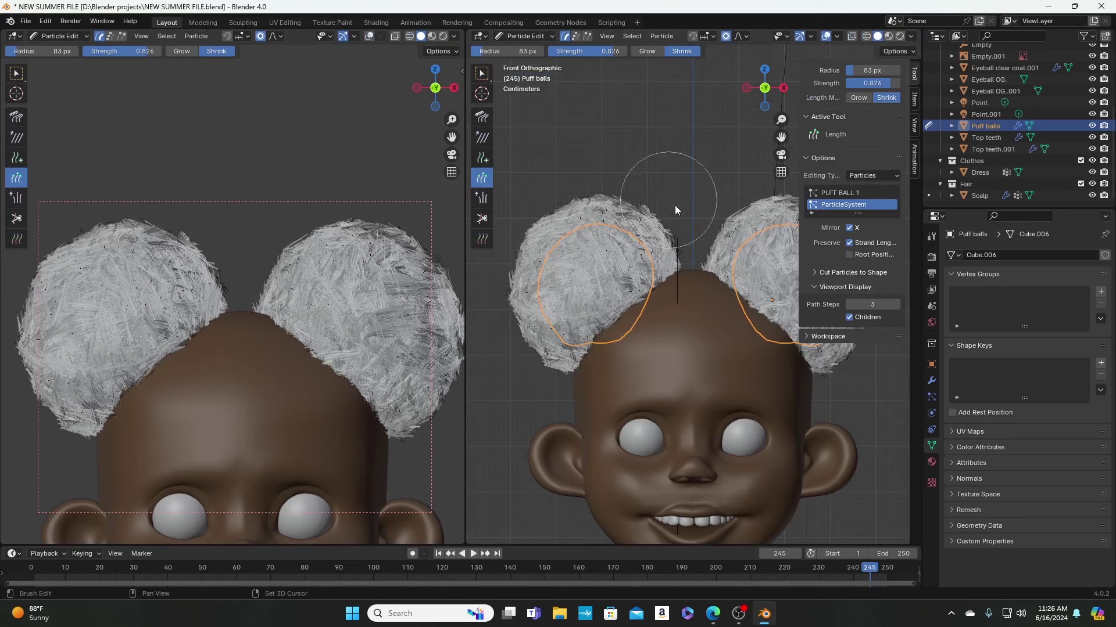
middle_click_drag(701, 223, 551, 343, "shift")
scroll(550, 343, "up", 1)
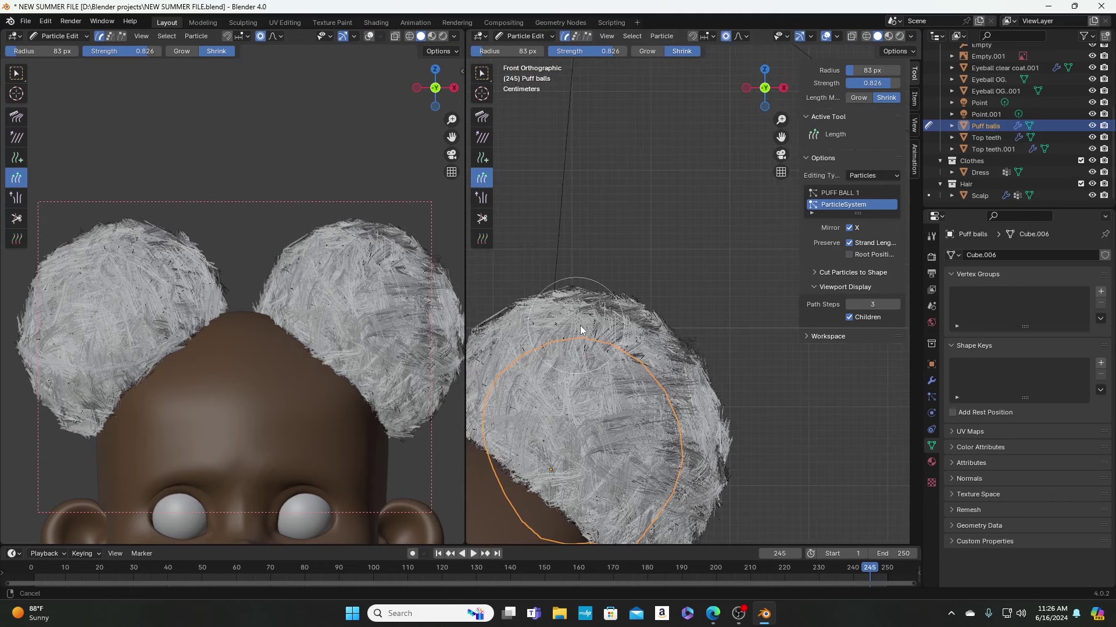
scroll(578, 323, "up", 2)
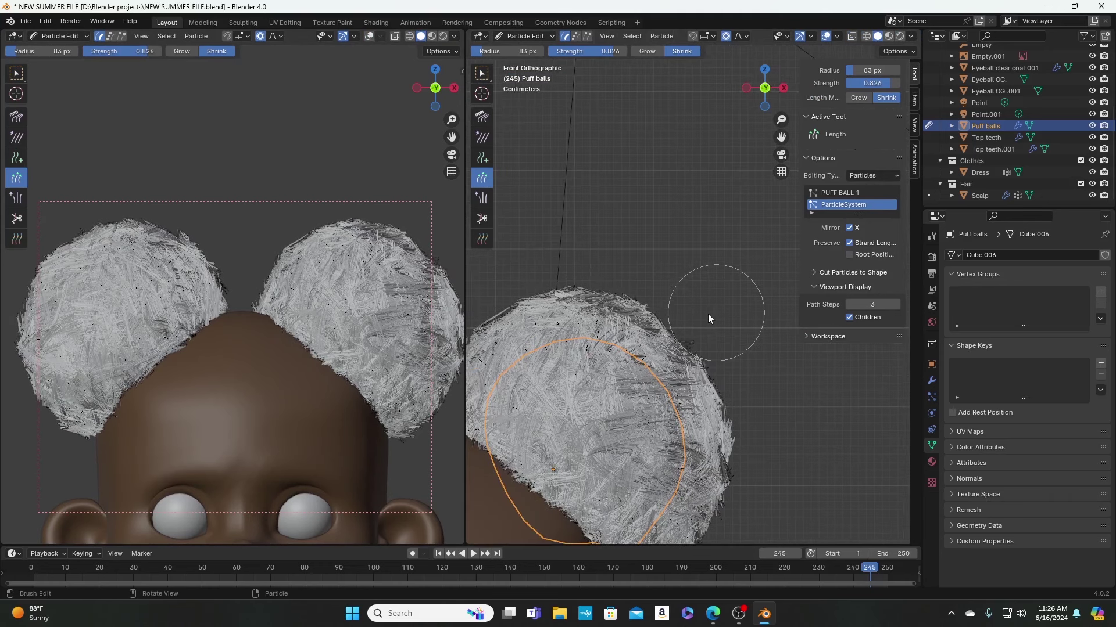
Step: Set up the Comb brush: Root Positions on, Strand Length off, strength 0.189
left_click(482, 117)
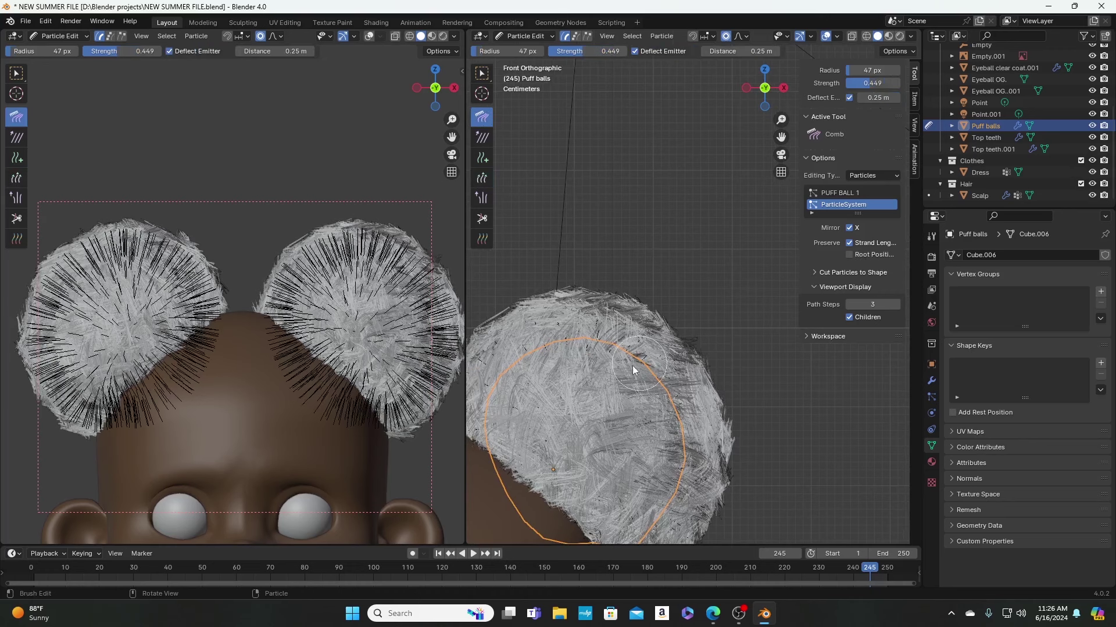
left_click(848, 255)
left_click(848, 243)
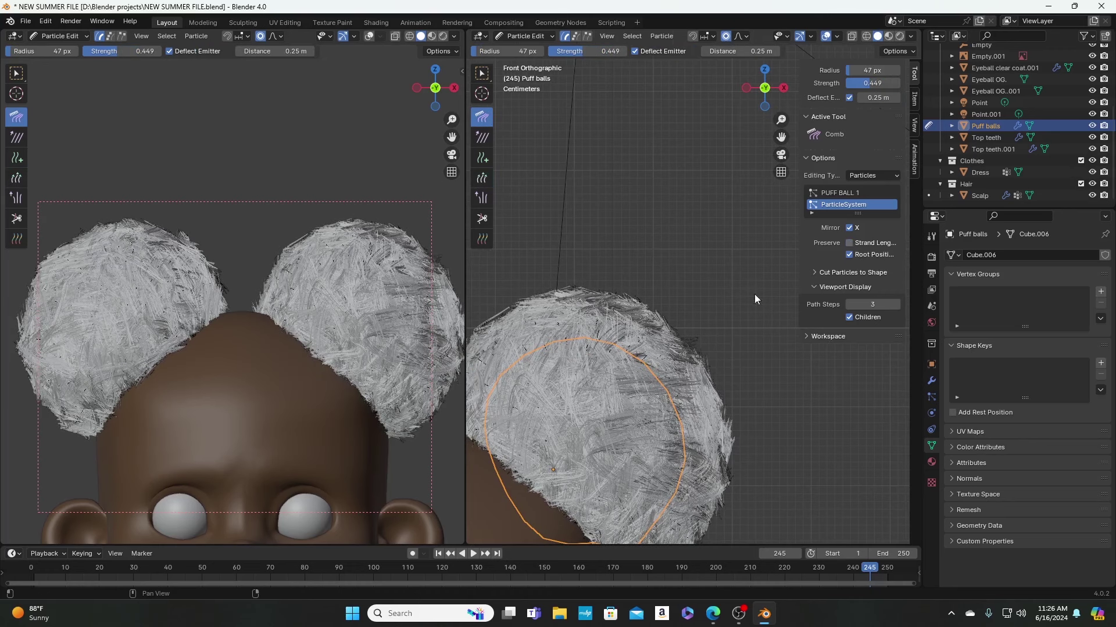
mouse_move(696, 312)
left_mouse_down()
mouse_move(679, 341)
mouse_move(705, 350)
mouse_move(734, 341)
mouse_move(730, 391)
mouse_move(740, 386)
mouse_move(749, 401)
left_mouse_up()
left_click_drag(598, 53, 577, 53)
Step: Comb strands upward across the puff's top, top-left and left edge
left_click_drag(603, 289, 598, 267)
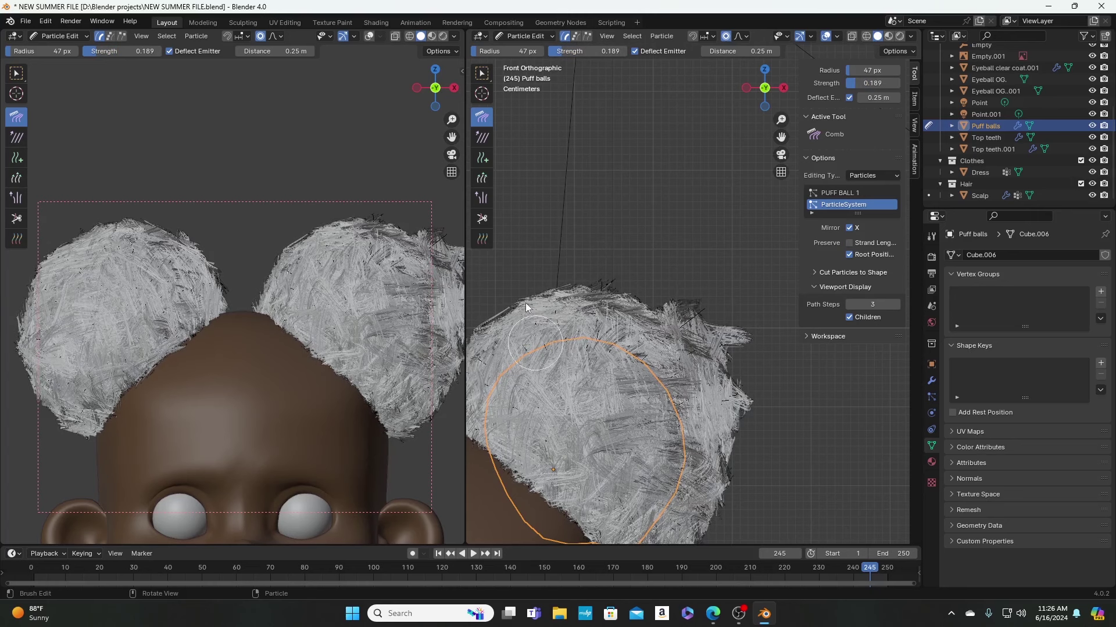
left_click_drag(530, 313, 520, 292)
left_click_drag(567, 327, 580, 267)
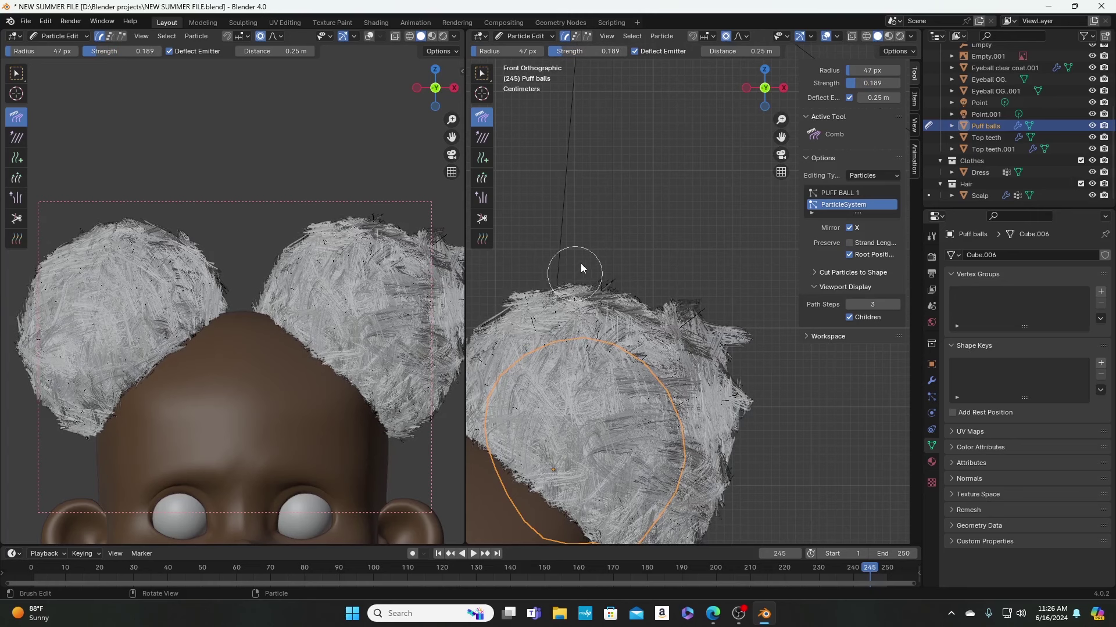
mouse_move(618, 326)
left_mouse_down()
mouse_move(642, 294)
mouse_move(637, 279)
left_mouse_up()
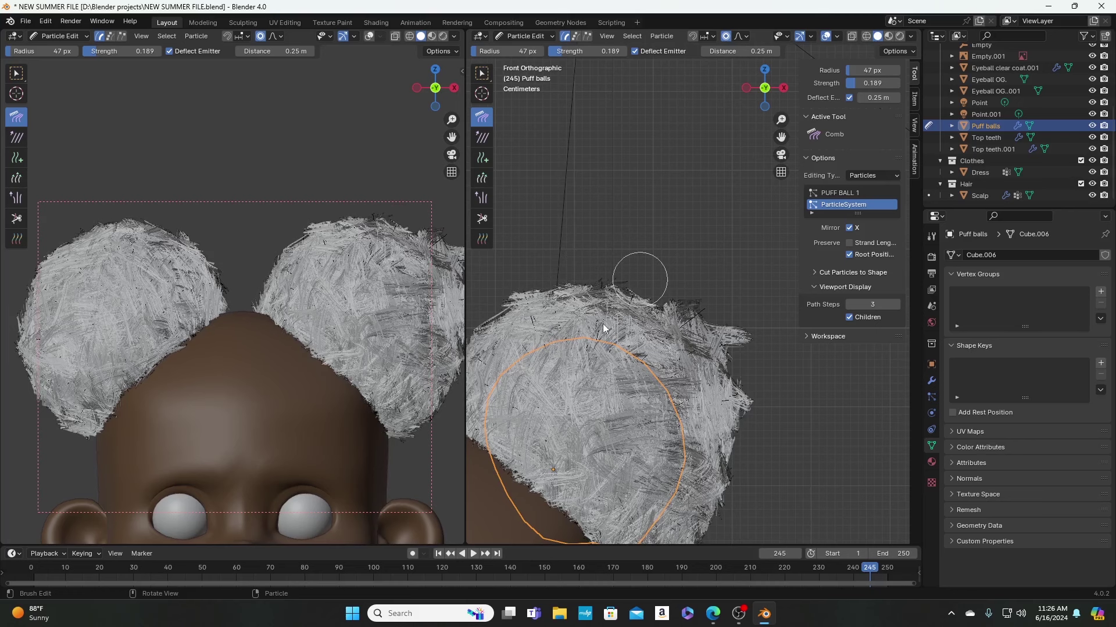
scroll(616, 308, "down", 1)
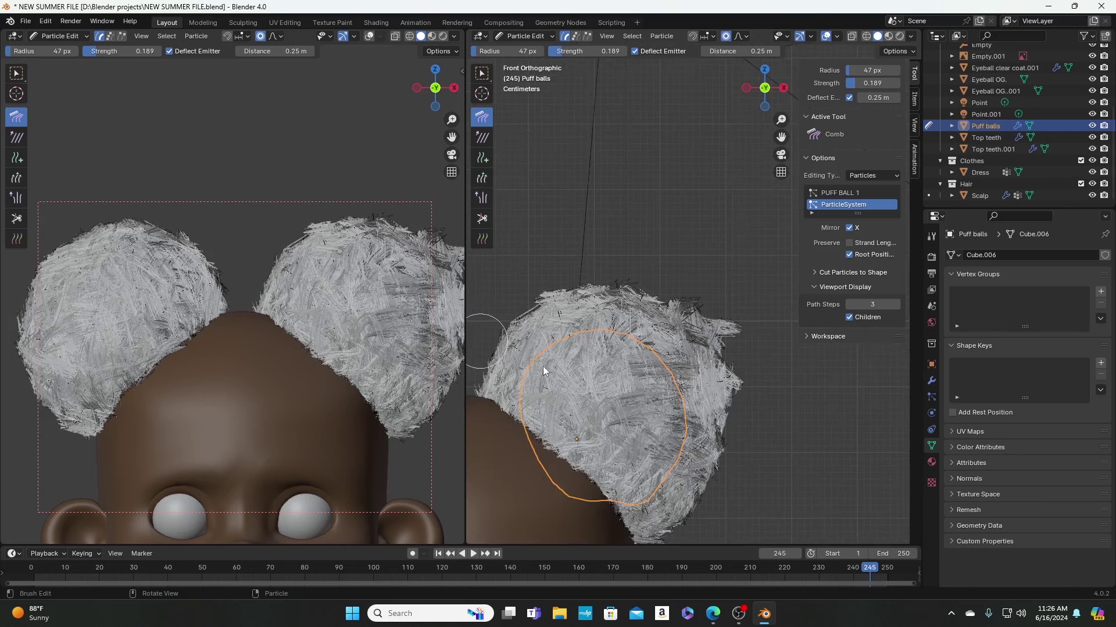
mouse_move(468, 369)
left_mouse_down()
mouse_move(568, 343)
mouse_move(491, 304)
mouse_move(581, 306)
mouse_move(581, 271)
mouse_move(573, 328)
mouse_move(572, 258)
mouse_move(579, 320)
mouse_move(590, 256)
left_mouse_up()
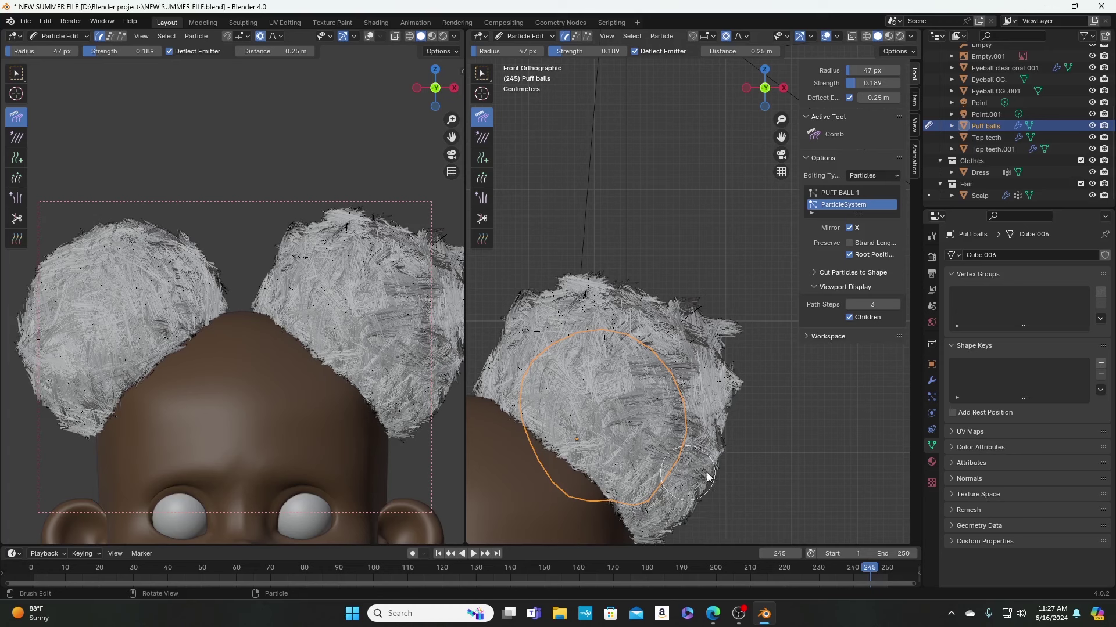
Step: Comb the puff's lower-right edge, bottom, left edge and upper-left strands outward
left_click_drag(715, 512, 722, 482)
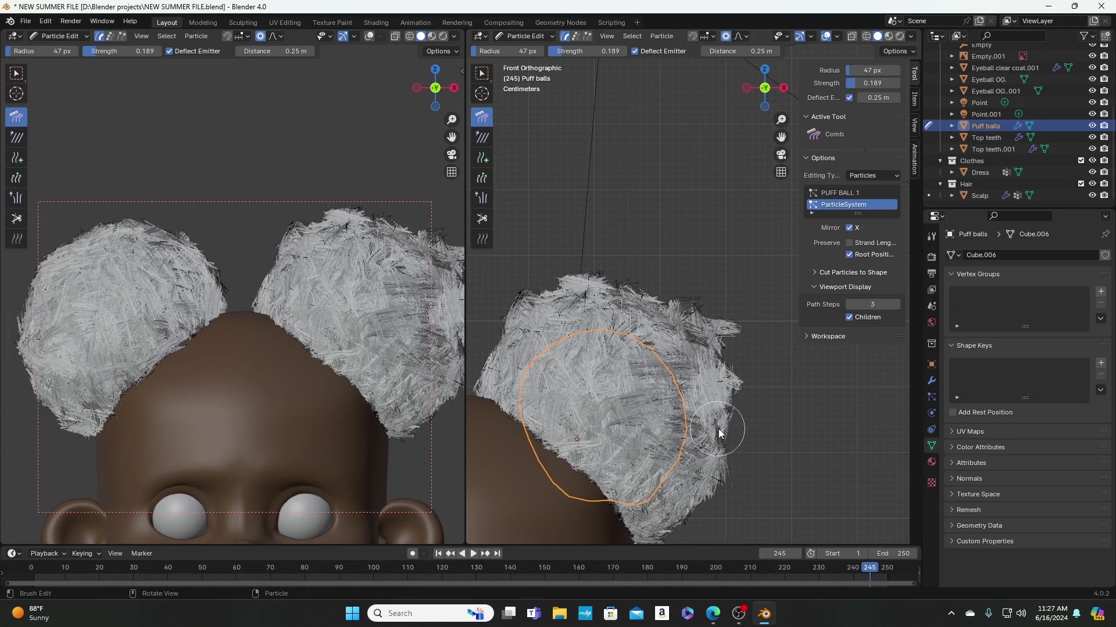
middle_click_drag(716, 427, 703, 359, "shift")
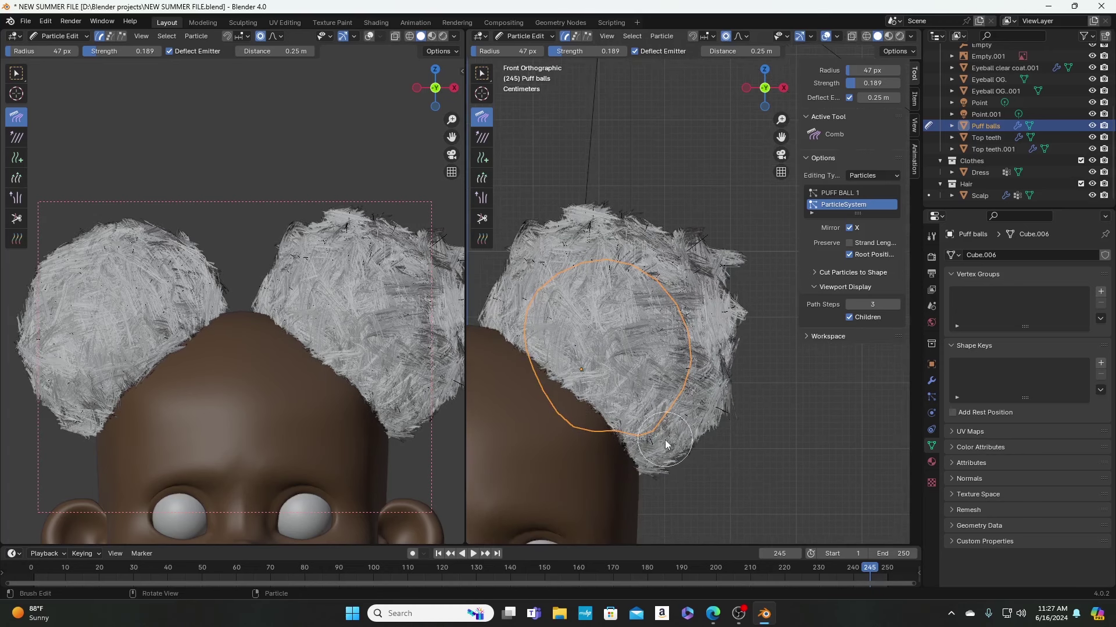
mouse_move(672, 472)
left_mouse_down()
mouse_move(713, 439)
mouse_move(680, 406)
mouse_move(700, 454)
mouse_move(683, 422)
mouse_move(718, 403)
mouse_move(713, 373)
mouse_move(743, 381)
left_mouse_up()
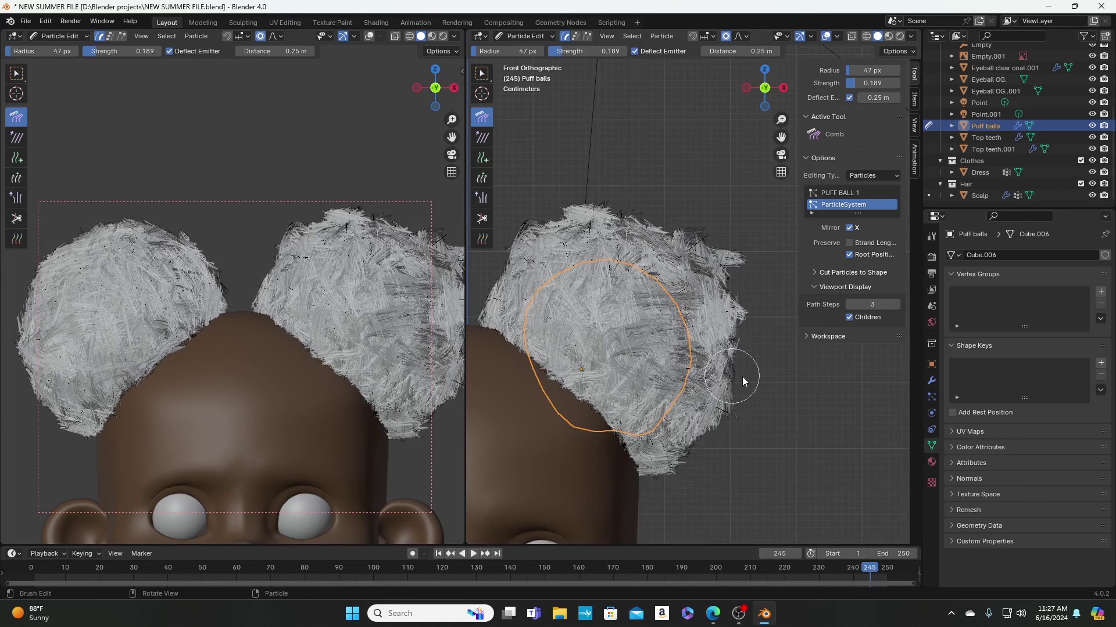
mouse_move(482, 281)
left_mouse_down()
mouse_move(529, 305)
mouse_move(511, 311)
mouse_move(453, 293)
mouse_move(530, 279)
mouse_move(483, 244)
left_mouse_up()
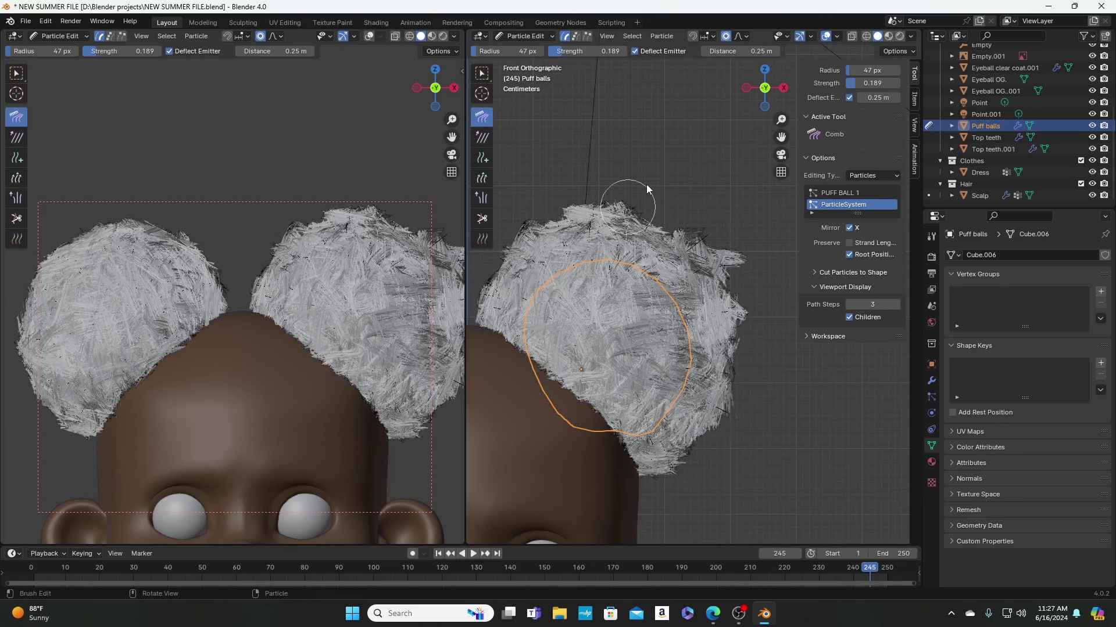
left_click_drag(646, 184, 542, 210)
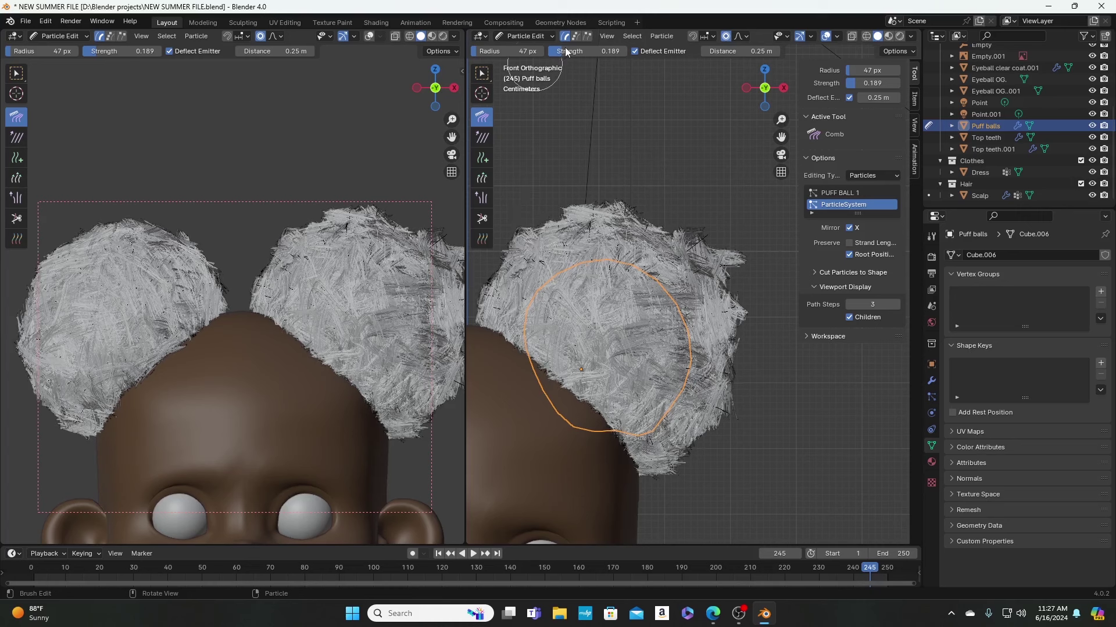
Step: Raise comb strength to 0.406, set radius to 25 px, and comb the puff's top outward
left_click_drag(584, 52, 594, 51)
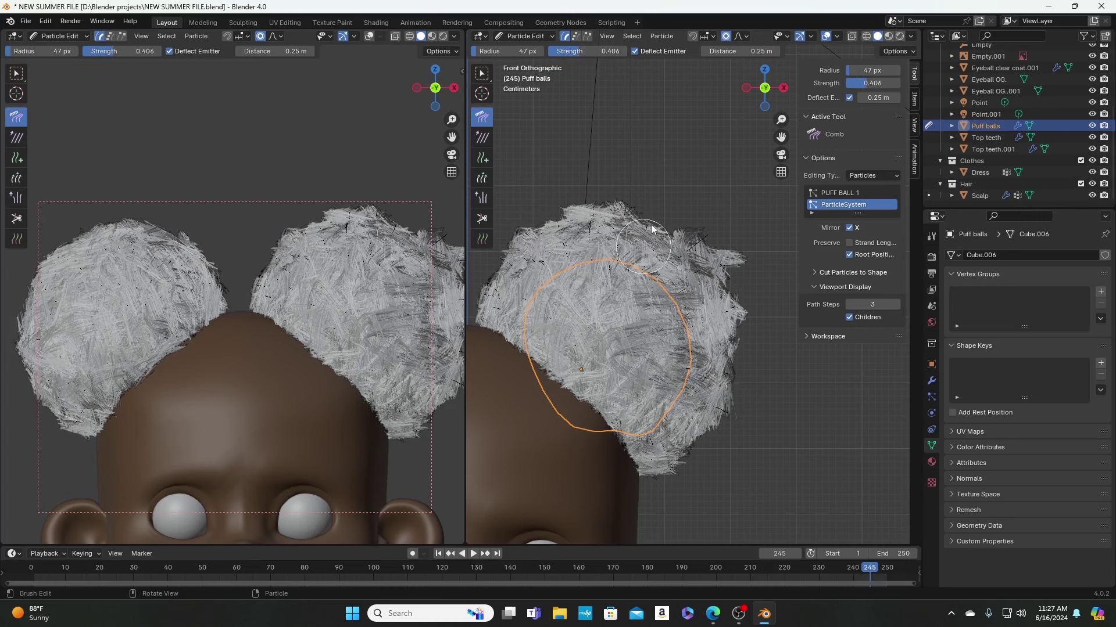
mouse_move(659, 211)
left_mouse_down()
mouse_move(654, 192)
mouse_move(621, 225)
left_mouse_up()
mouse_move(531, 270)
left_mouse_down()
mouse_move(495, 273)
mouse_move(469, 256)
mouse_move(554, 252)
mouse_move(538, 194)
mouse_move(651, 272)
mouse_move(753, 309)
mouse_move(711, 320)
mouse_move(764, 394)
mouse_move(742, 407)
mouse_move(714, 375)
mouse_move(705, 429)
mouse_move(681, 467)
mouse_move(653, 425)
mouse_move(648, 475)
mouse_move(627, 413)
mouse_move(639, 481)
mouse_move(609, 402)
mouse_move(675, 473)
mouse_move(661, 466)
mouse_move(657, 438)
mouse_move(723, 431)
left_mouse_up()
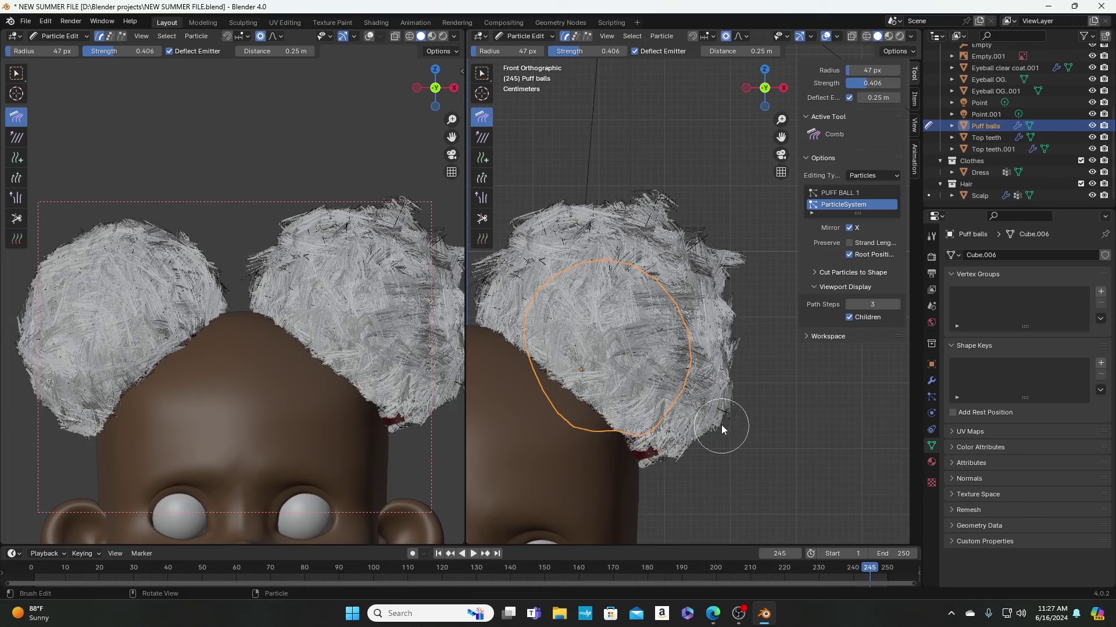
key("f")
left_click(703, 417)
left_click_drag(587, 241, 591, 185)
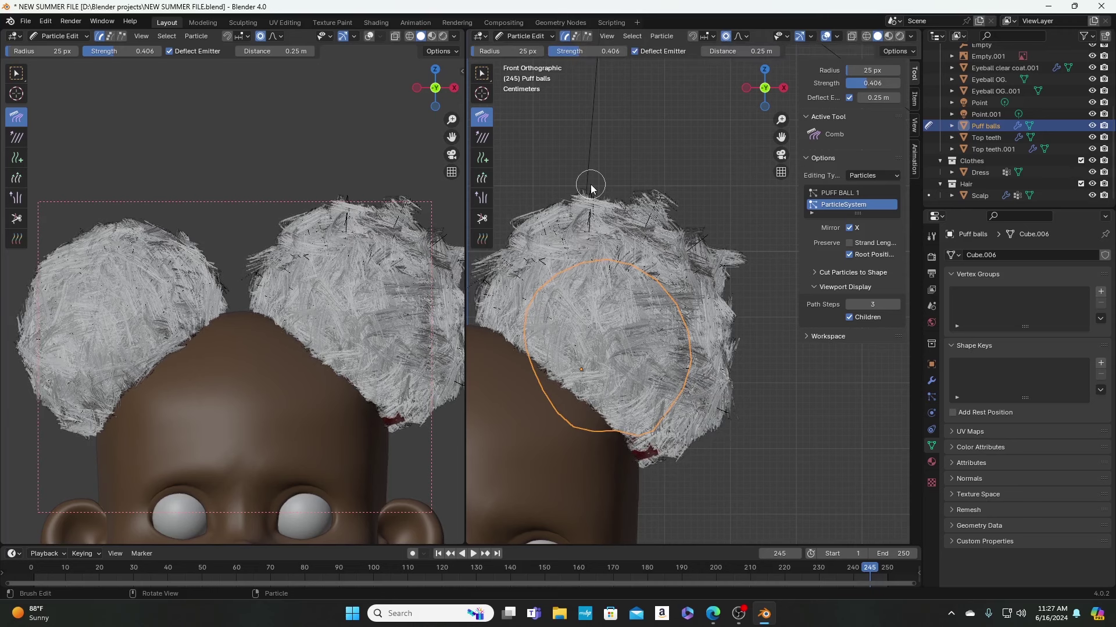
Step: In side view, comb the puff's front, back, right edges and top-left strands into a rounder shape
key("KP_3")
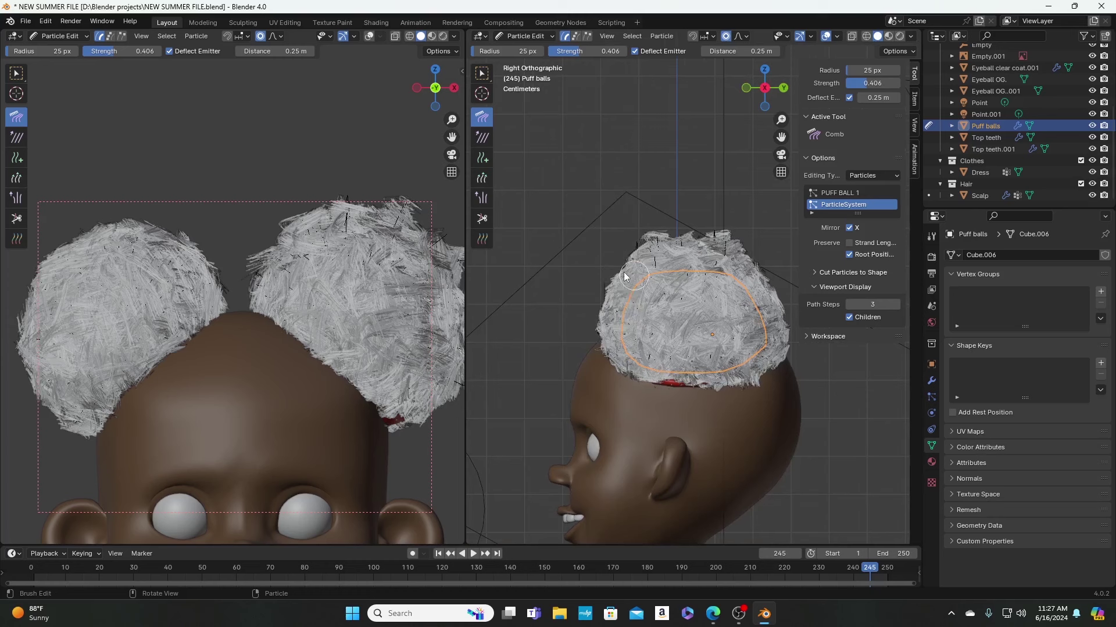
mouse_move(623, 272)
left_mouse_down()
mouse_move(602, 266)
mouse_move(621, 305)
mouse_move(595, 311)
mouse_move(601, 341)
mouse_move(589, 358)
mouse_move(612, 378)
mouse_move(663, 343)
left_mouse_up()
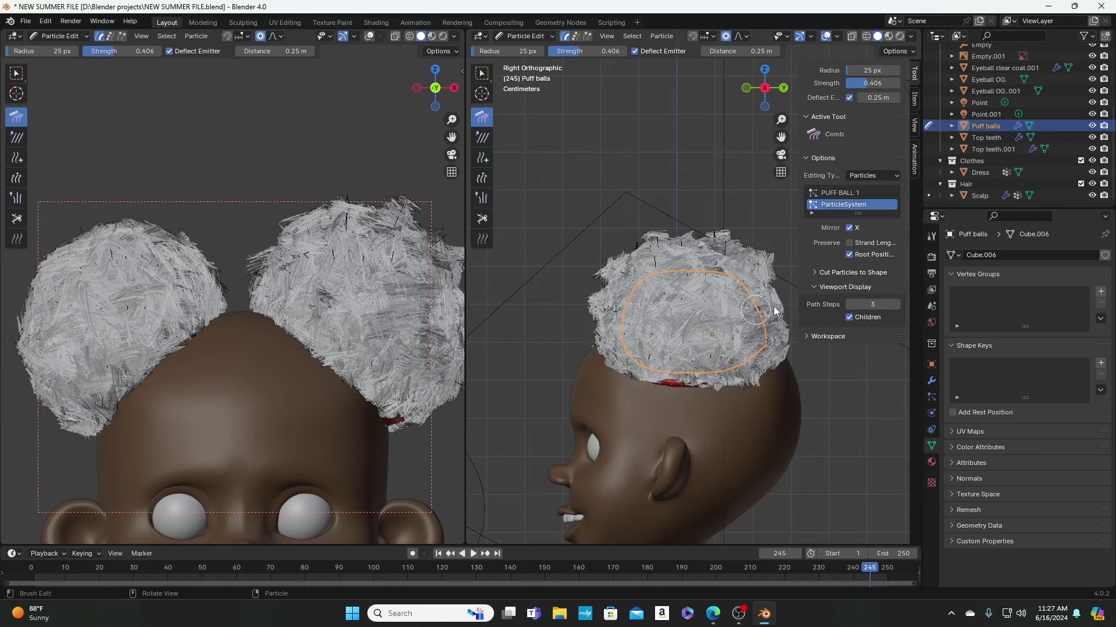
left_click_drag(779, 302, 782, 312)
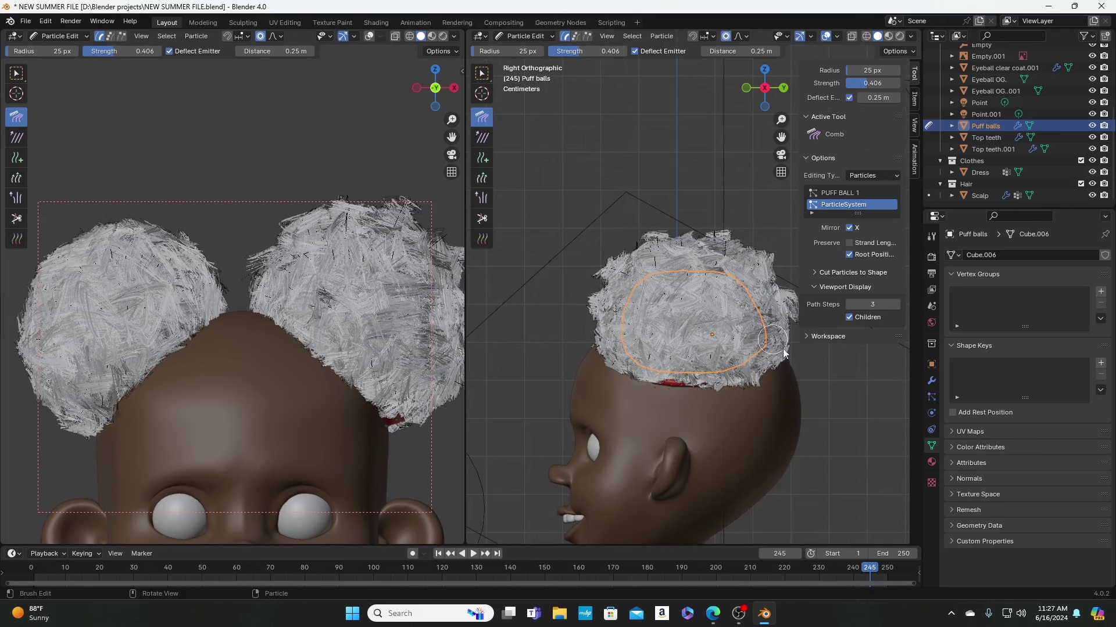
mouse_move(782, 351)
left_mouse_down()
mouse_move(762, 362)
mouse_move(769, 374)
left_mouse_up()
left_click_drag(792, 302, 784, 292)
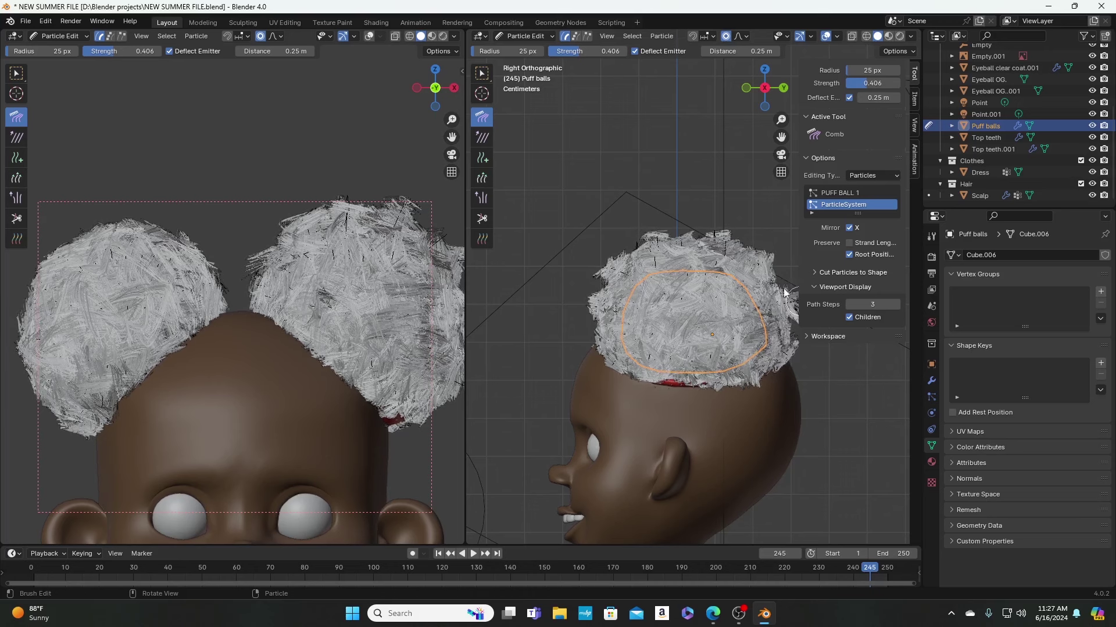
scroll(784, 292, "down", 3)
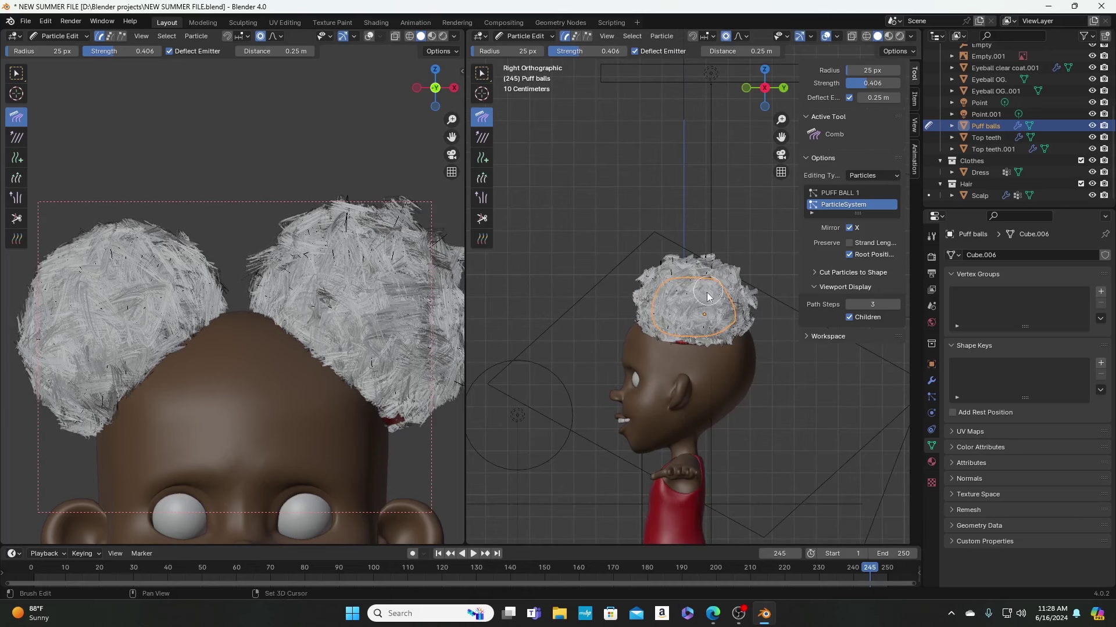
scroll(706, 292, "up", 4)
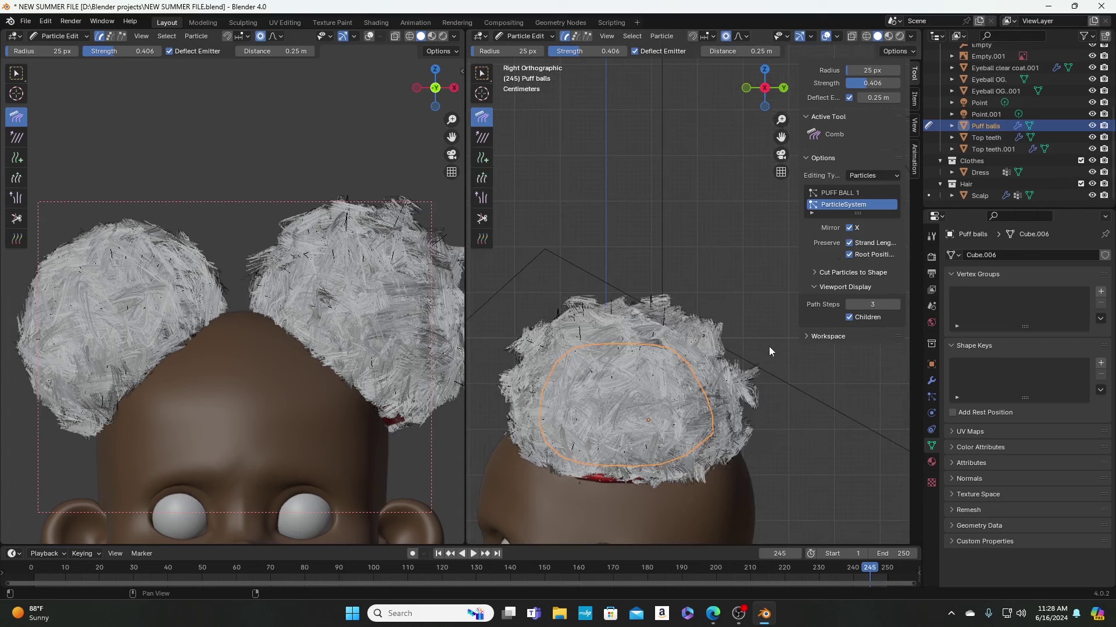
mouse_move(742, 347)
left_mouse_down()
mouse_move(738, 378)
mouse_move(756, 404)
mouse_move(712, 338)
left_mouse_up()
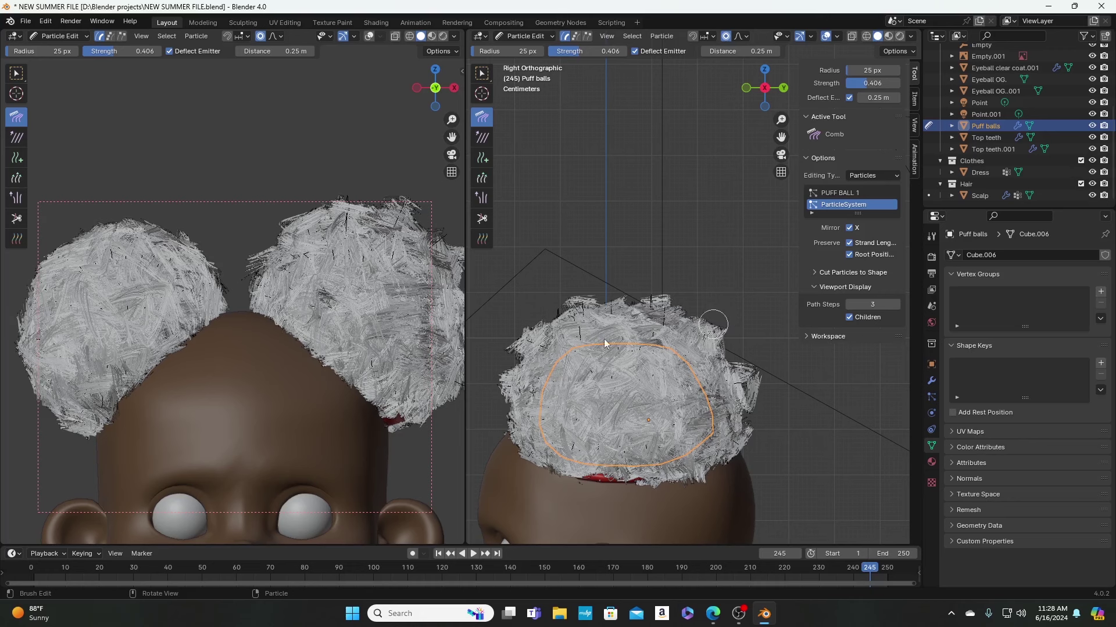
mouse_move(604, 344)
left_mouse_down()
mouse_move(553, 338)
mouse_move(514, 375)
mouse_move(592, 304)
left_mouse_up()
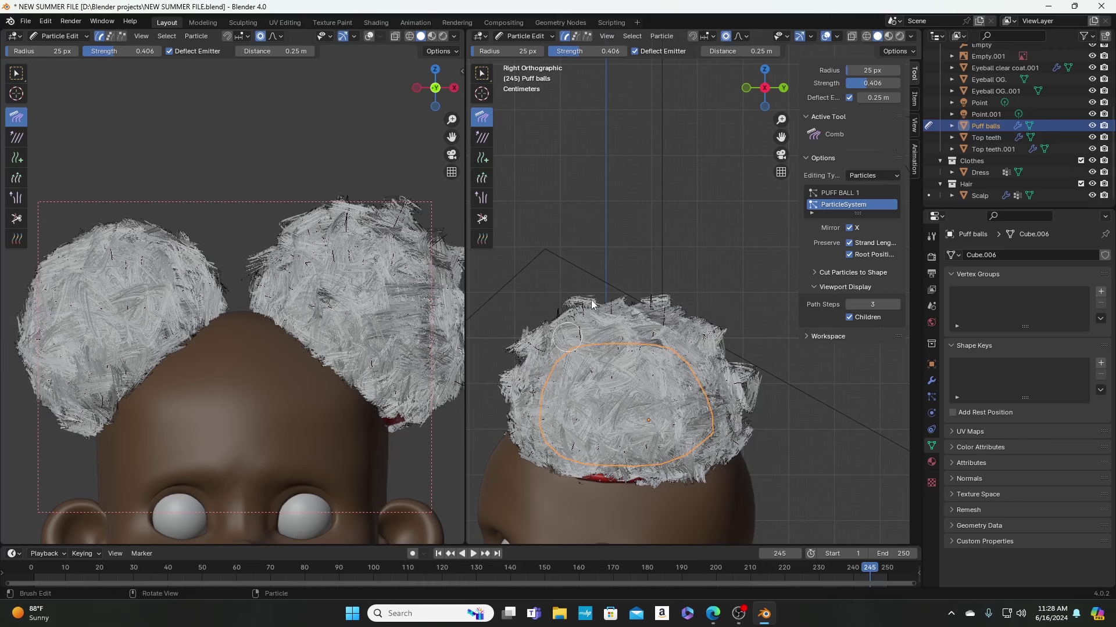
Step: Switch briefly to Edit Mode, then Object Mode, and orbit to inspect the curly puff
left_click(538, 36)
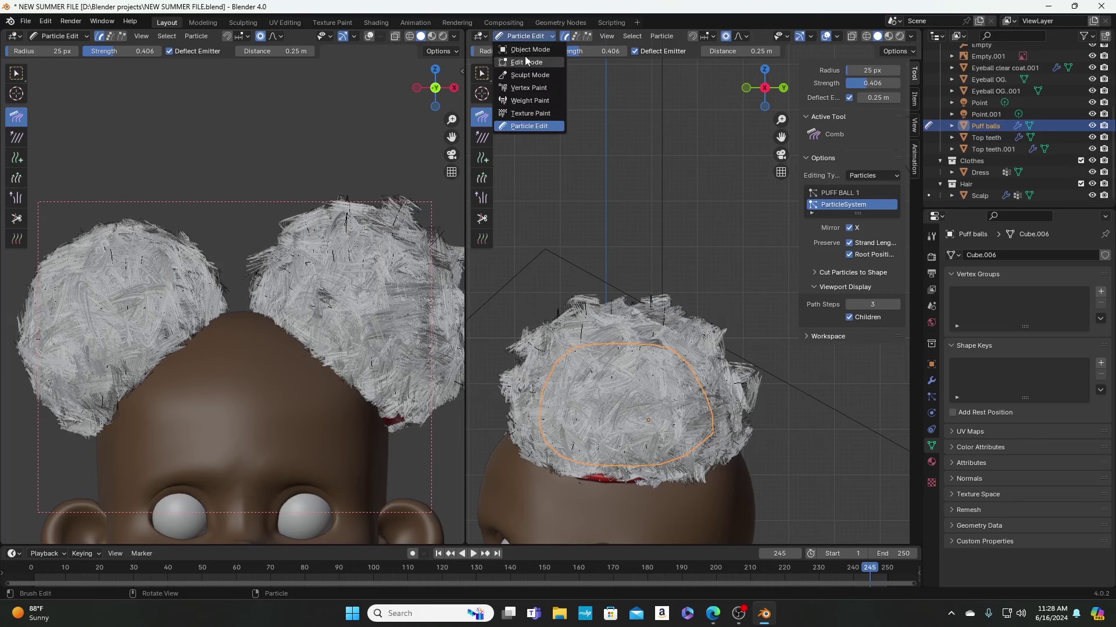
left_click(525, 58)
left_click(525, 36)
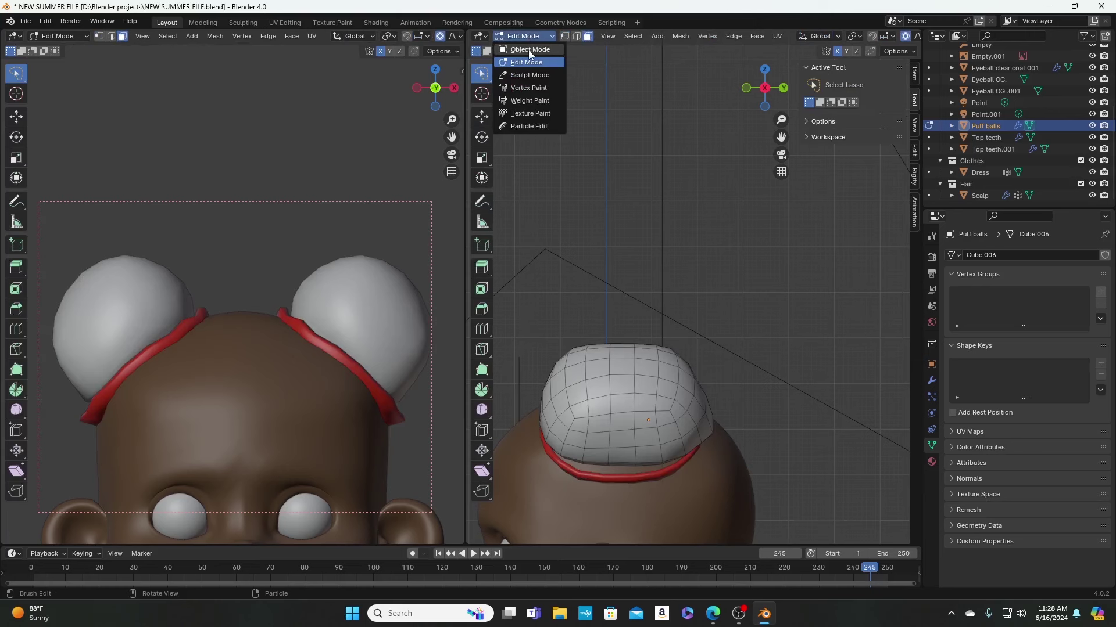
left_click(529, 50)
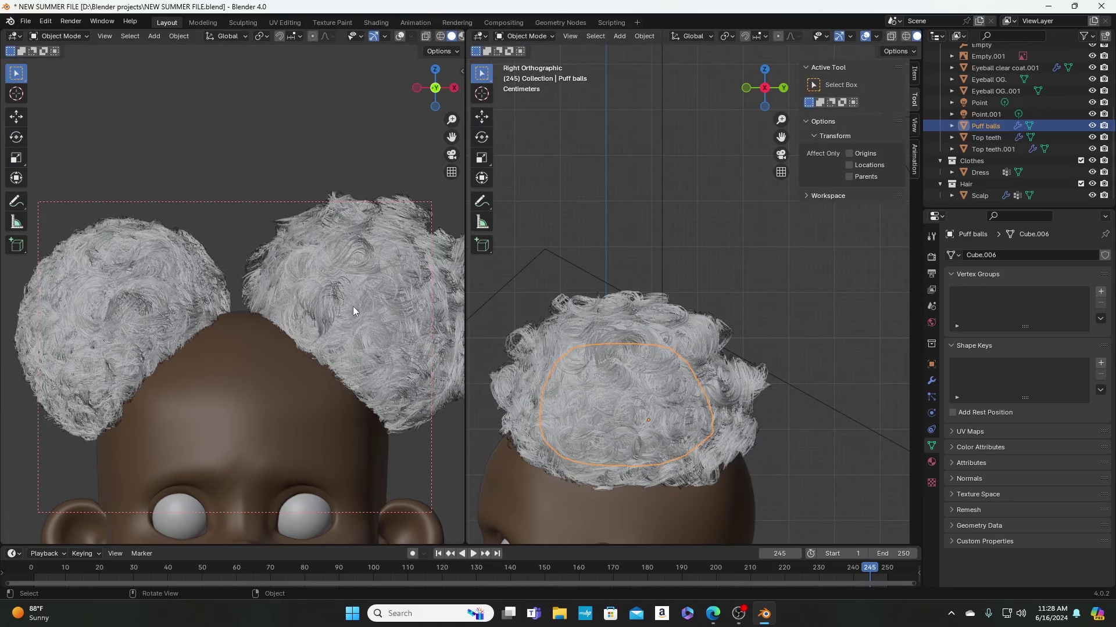
scroll(353, 305, "down", 3)
middle_click_drag(644, 365, 773, 485)
Step: From Top view, re-enter Particle Edit and comb strands across the puff ball
key("KP_7")
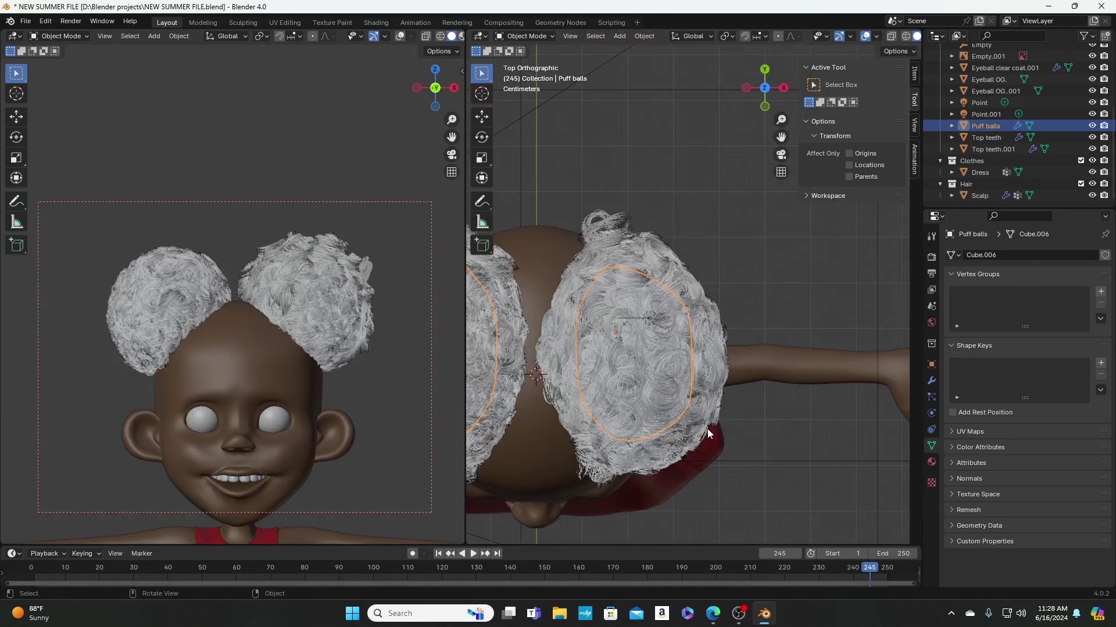
left_click(546, 36)
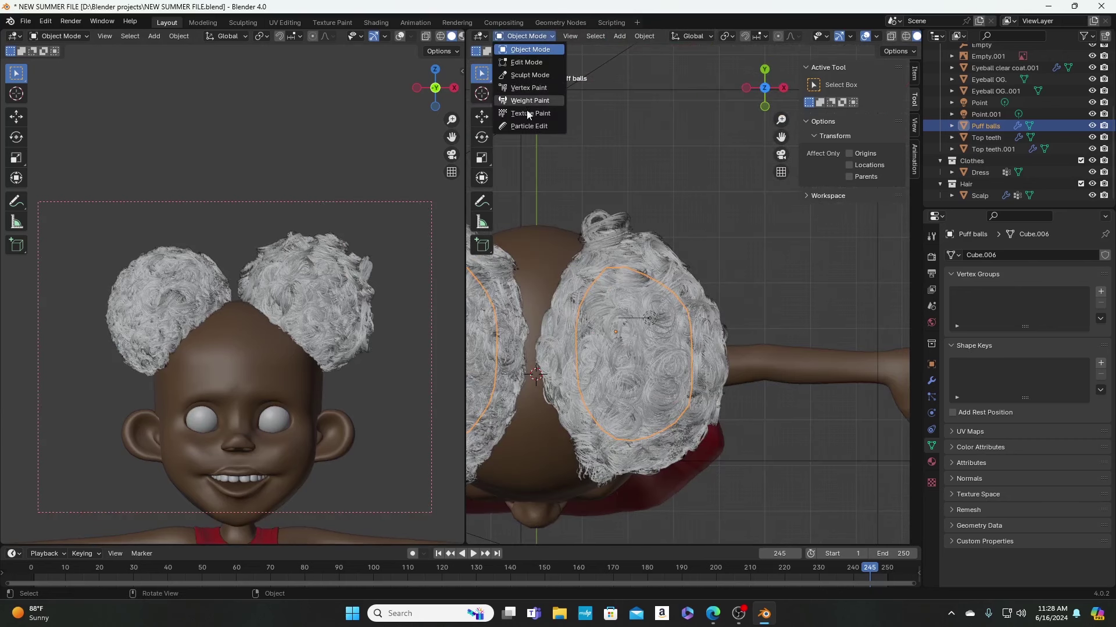
left_click(559, 129)
left_click_drag(737, 348, 678, 282)
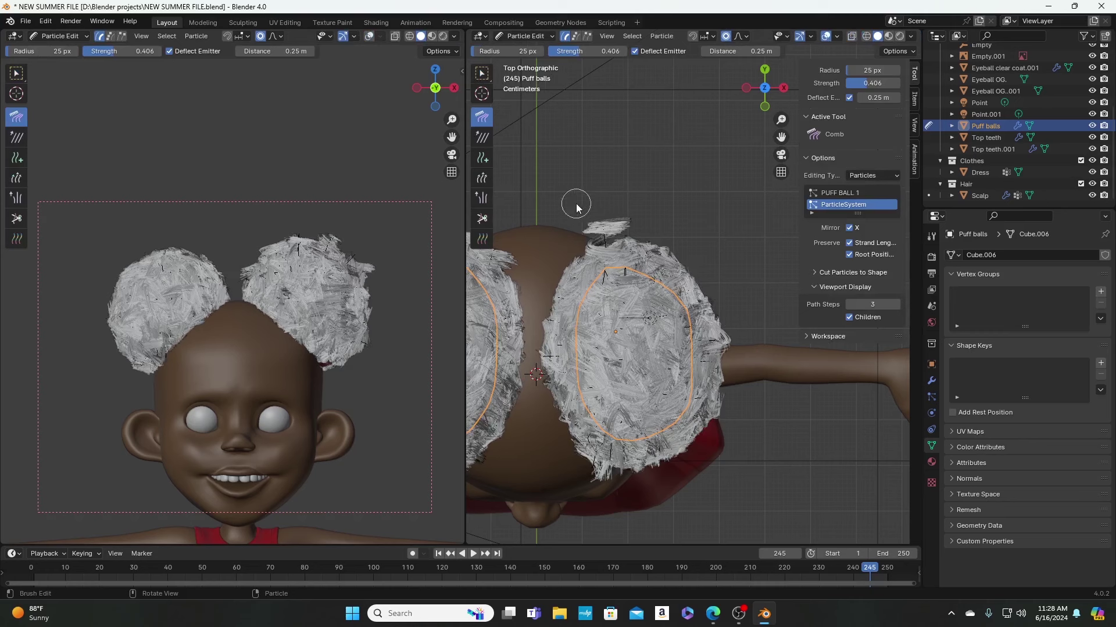
Step: Resize the comb to 62 px, then 36 px, combing the right puff's upper-right and left edges
key("f")
left_click(610, 227)
mouse_move(689, 274)
left_mouse_down()
mouse_move(698, 301)
mouse_move(719, 308)
mouse_move(709, 377)
mouse_move(721, 385)
mouse_move(709, 312)
mouse_move(721, 286)
mouse_move(698, 297)
mouse_move(709, 291)
mouse_move(646, 260)
mouse_move(673, 256)
left_mouse_up()
key("f")
left_click(663, 256)
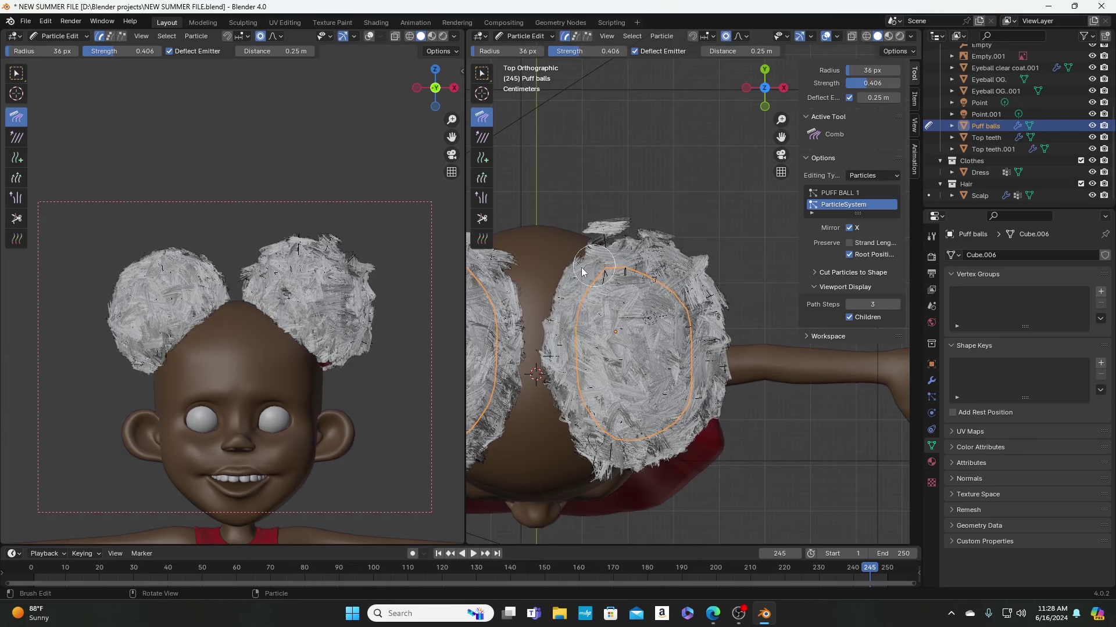
mouse_move(583, 272)
left_mouse_down()
mouse_move(572, 292)
mouse_move(549, 285)
mouse_move(559, 309)
mouse_move(545, 325)
mouse_move(555, 308)
mouse_move(546, 309)
mouse_move(568, 373)
mouse_move(551, 394)
mouse_move(572, 420)
mouse_move(562, 431)
mouse_move(587, 427)
mouse_move(563, 441)
mouse_move(588, 445)
mouse_move(572, 457)
mouse_move(695, 454)
mouse_move(694, 329)
mouse_move(710, 324)
mouse_move(685, 362)
mouse_move(702, 360)
mouse_move(679, 373)
mouse_move(656, 320)
left_mouse_up()
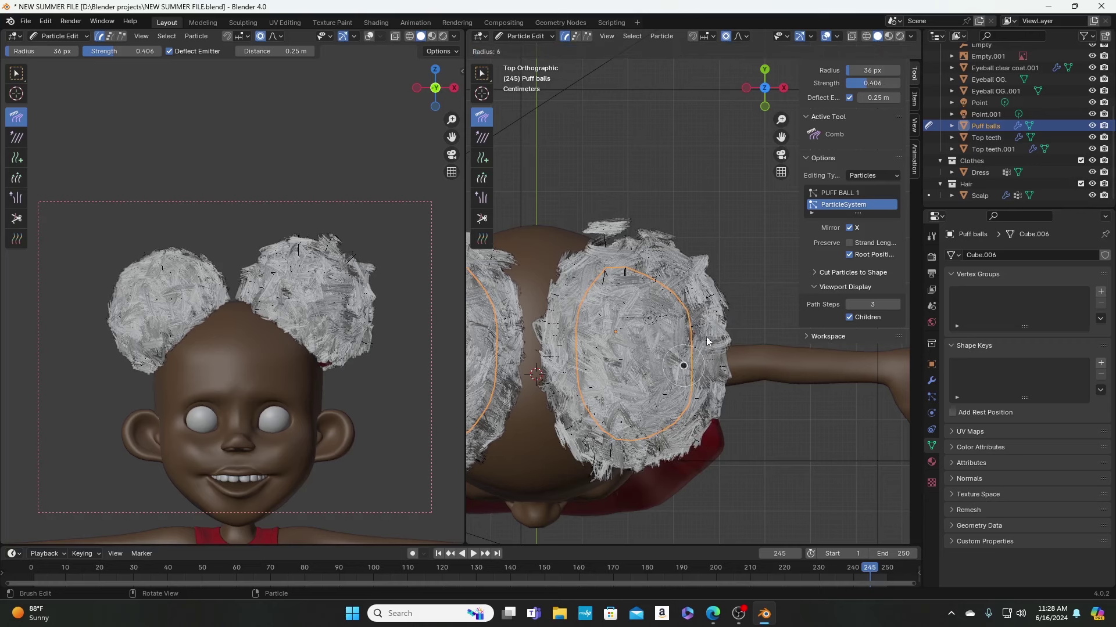
Step: With a 16 px brush, comb strands upward and along the right puff's edge
left_click(673, 343)
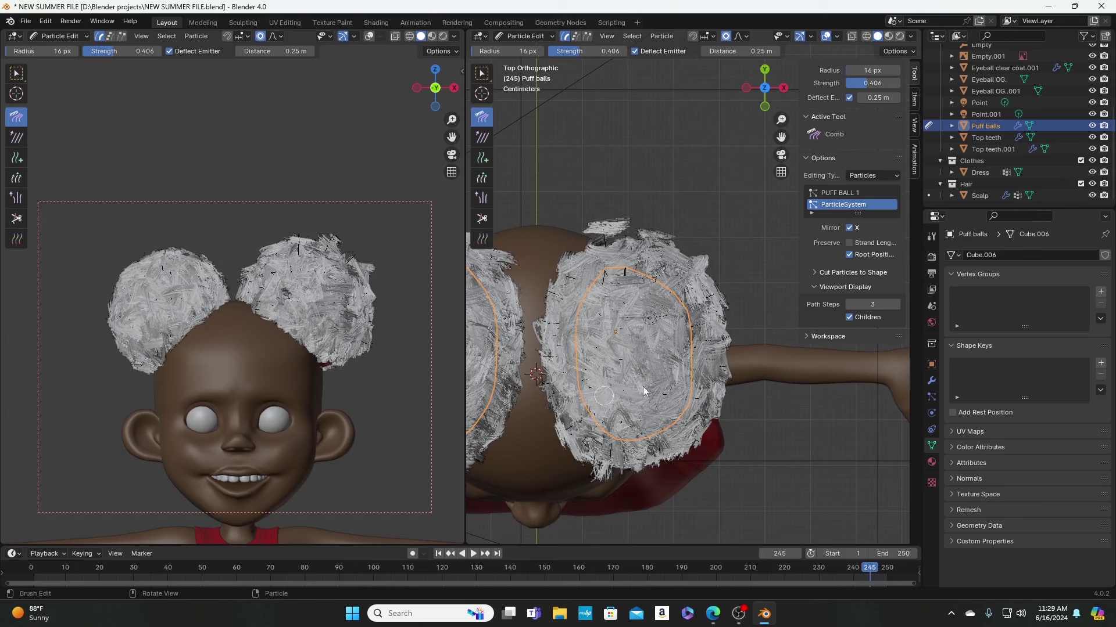
left_click_drag(682, 405, 679, 395)
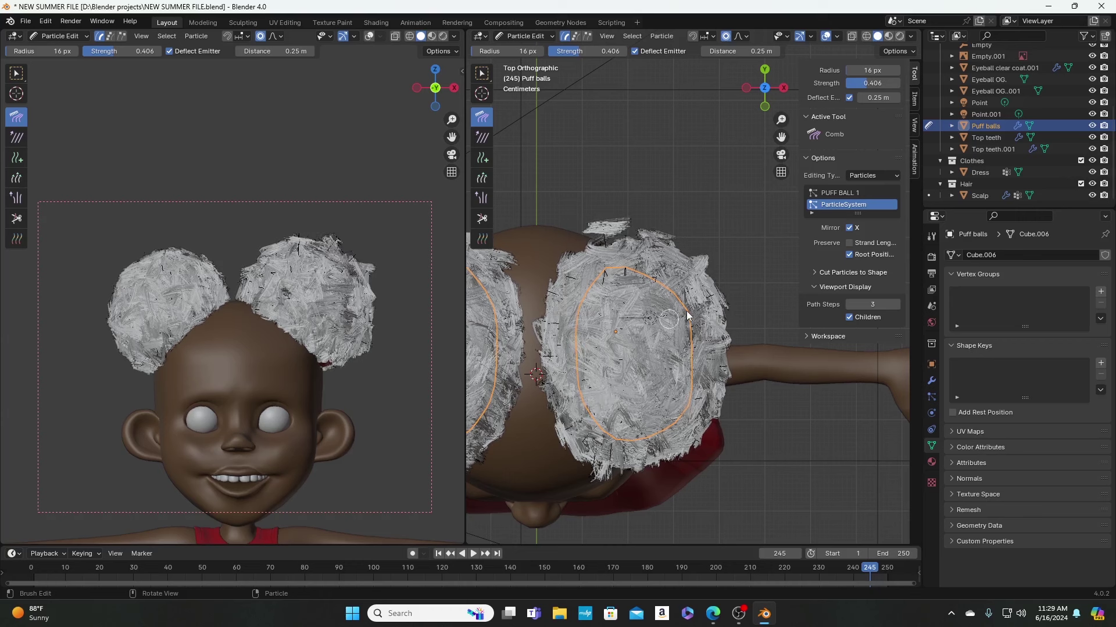
mouse_move(653, 335)
left_mouse_down()
mouse_move(689, 334)
mouse_move(594, 330)
mouse_move(567, 342)
mouse_move(620, 352)
mouse_move(567, 366)
mouse_move(636, 373)
mouse_move(575, 387)
mouse_move(600, 359)
left_mouse_up()
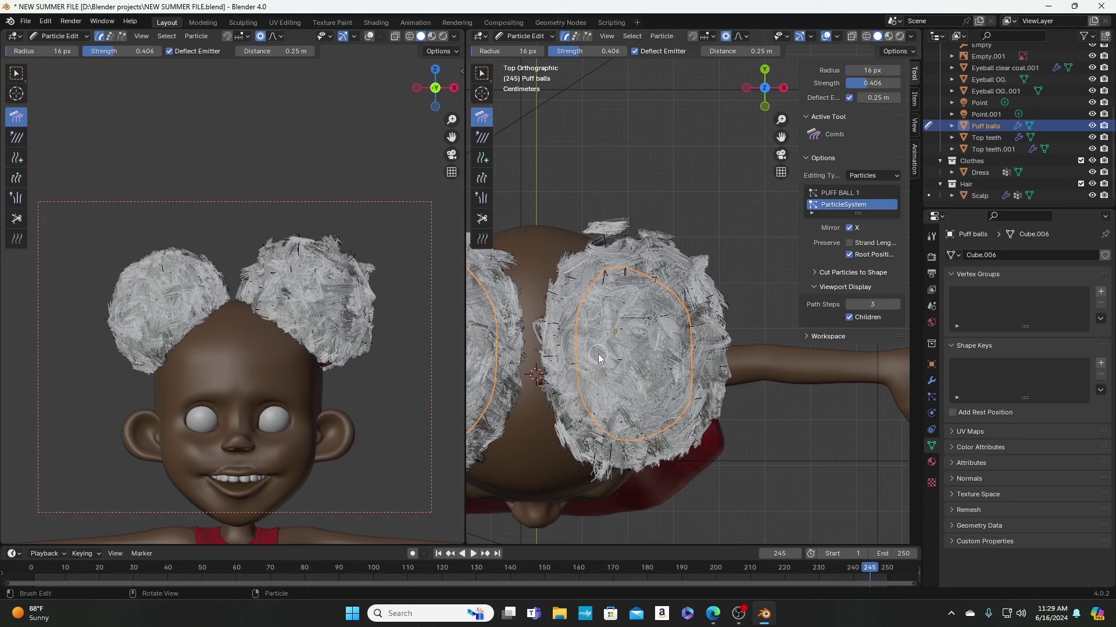
key("KP_1")
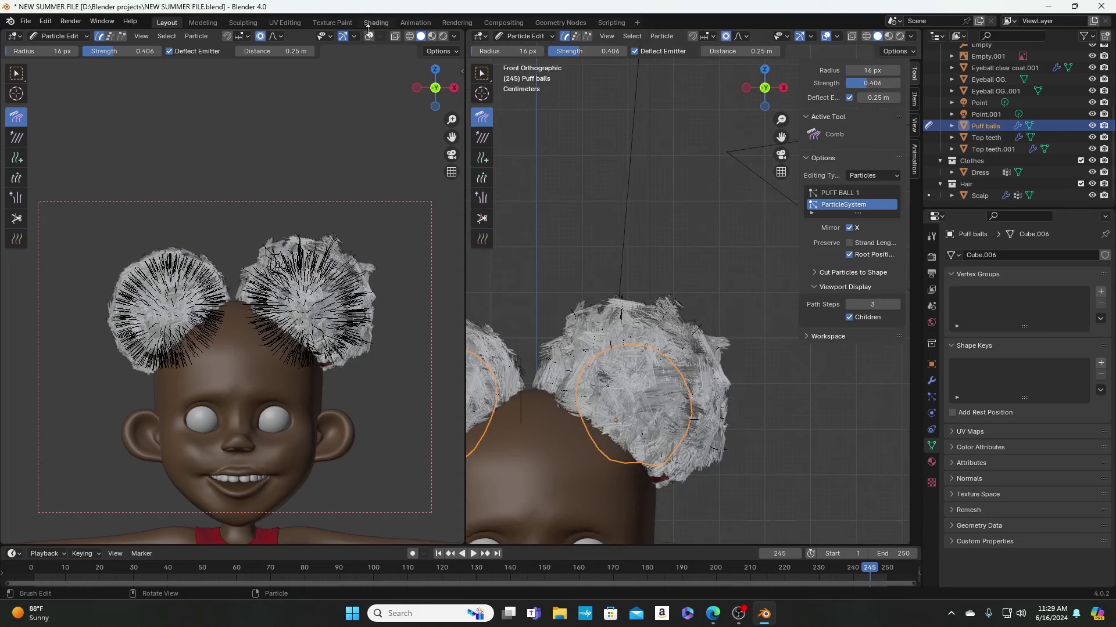
Step: Switch to Object Mode and orbit and zoom both viewports to inspect the finished puffs
left_click(58, 36)
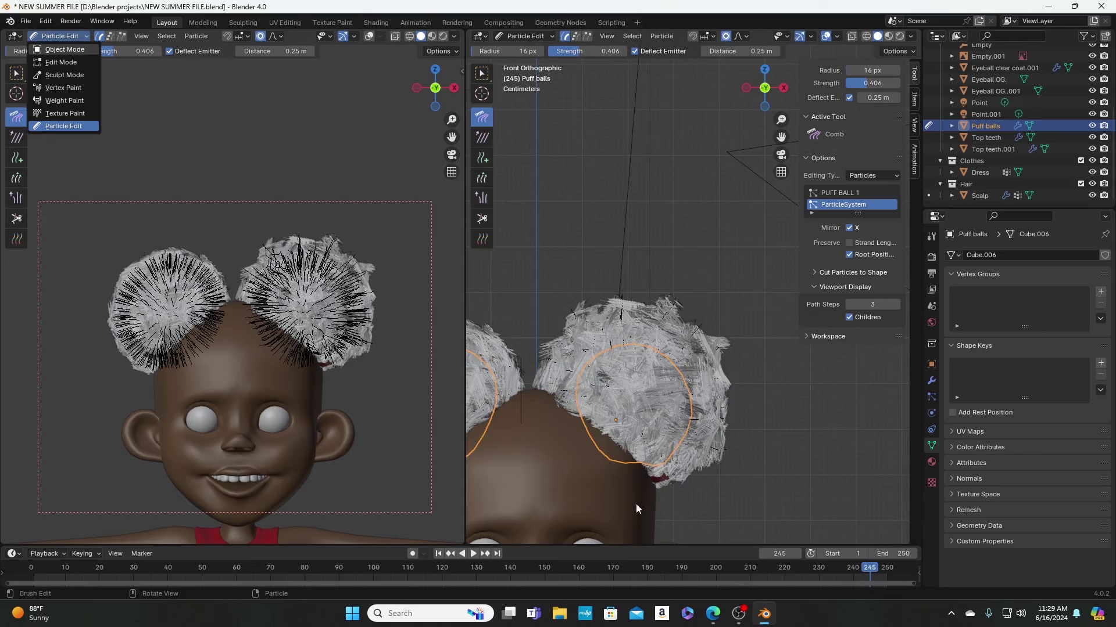
key("o")
scroll(339, 278, "up", 5)
scroll(340, 279, "down", 4)
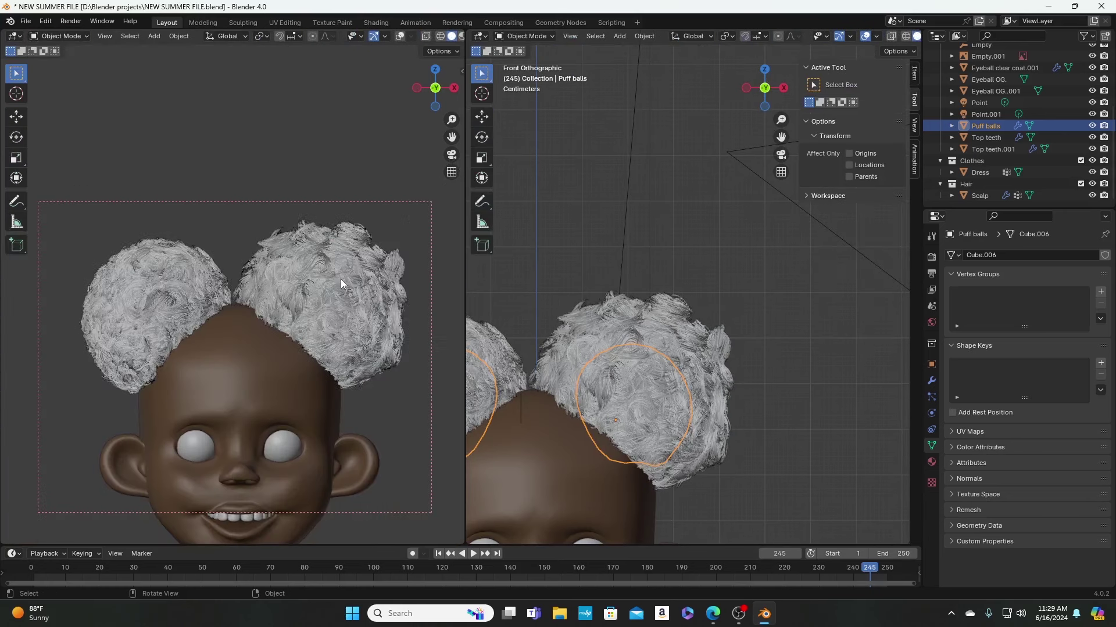
mouse_move(638, 304)
middle_mouse_down()
mouse_move(496, 337)
mouse_move(872, 232)
mouse_move(780, 343)
mouse_move(581, 372)
mouse_move(633, 354)
mouse_move(654, 320)
mouse_move(644, 316)
middle_mouse_up()
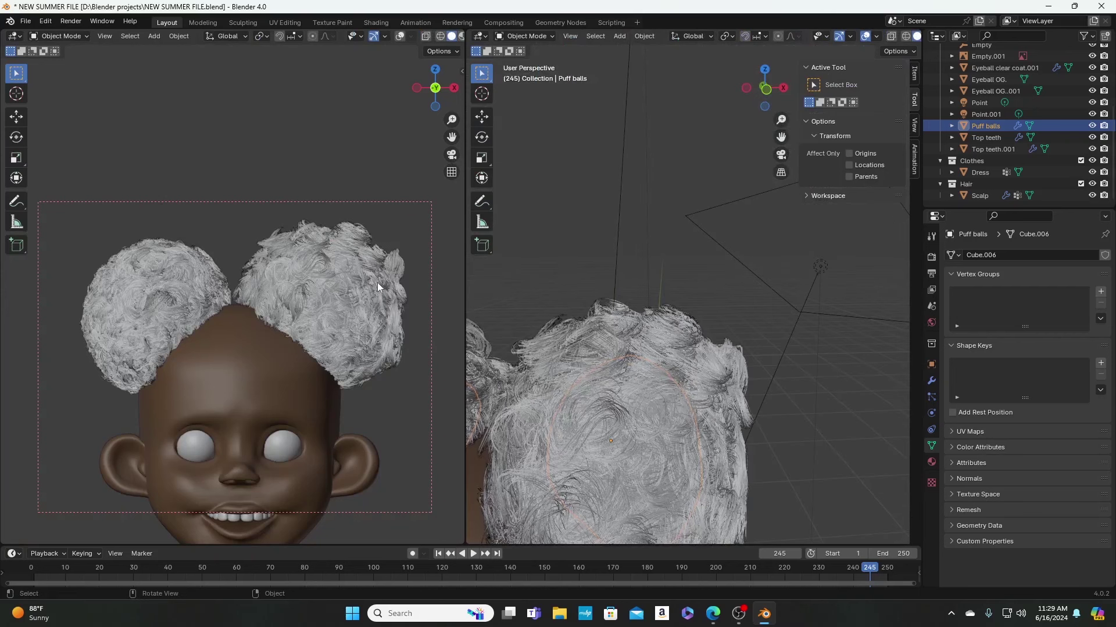
scroll(205, 266, "up", 2)
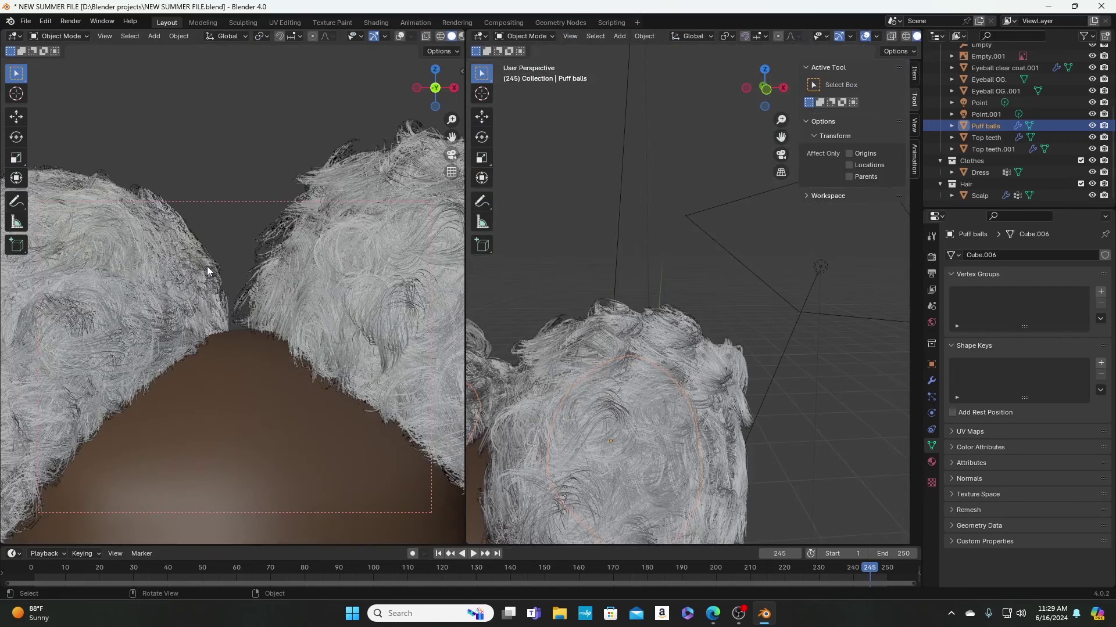
scroll(322, 185, "down", 3)
scroll(446, 37, "down", 2)
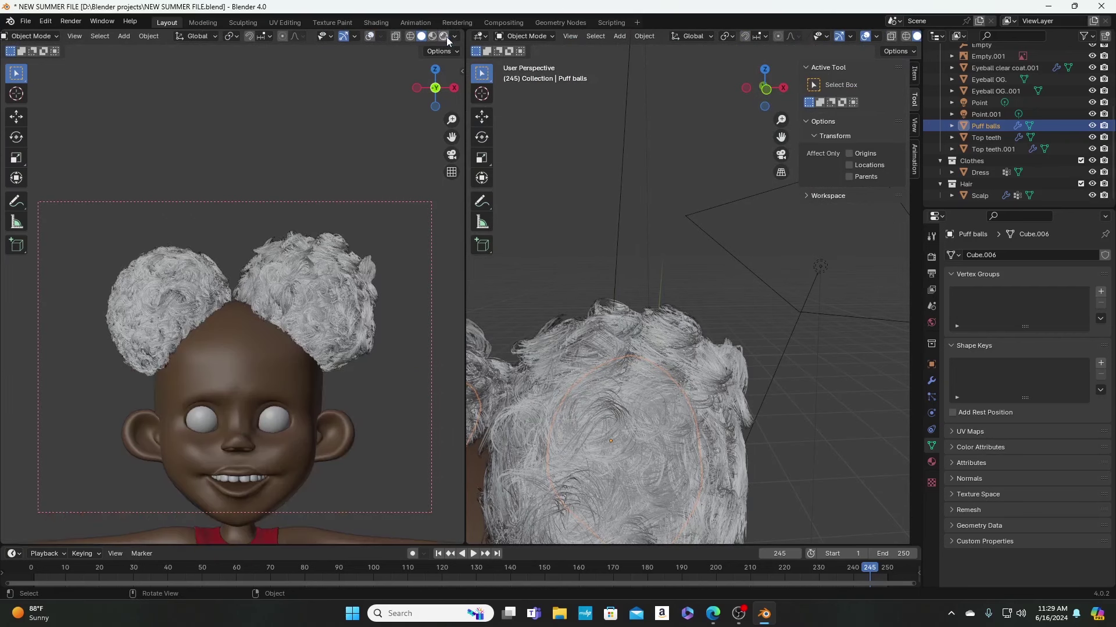
Step: Preview the puffs in Rendered shading from side, front and top views
left_click(444, 36)
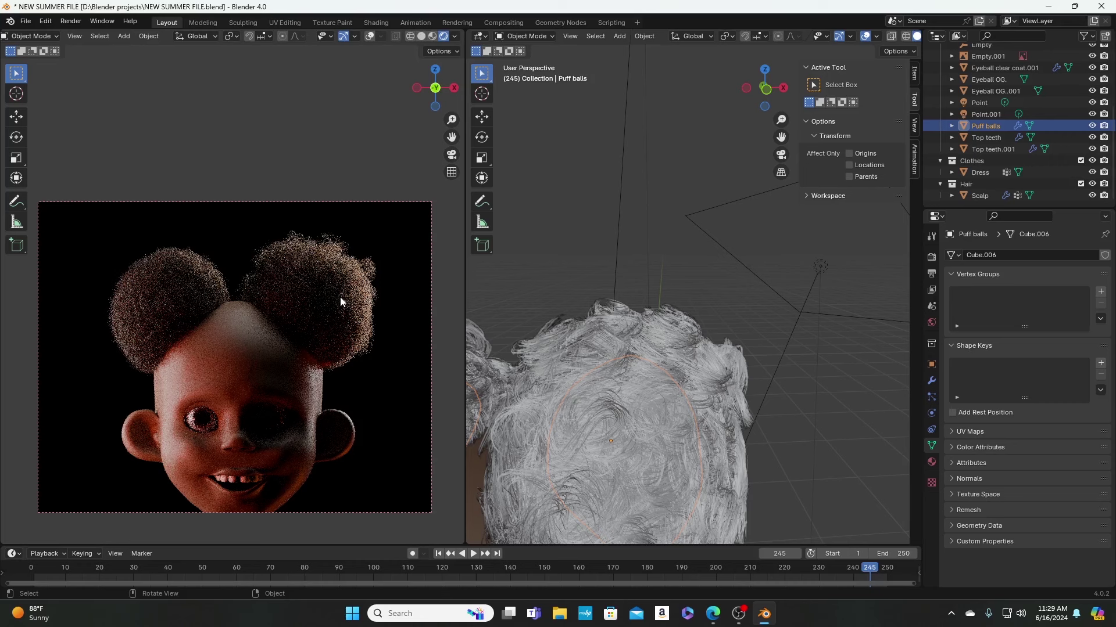
key("KP_3")
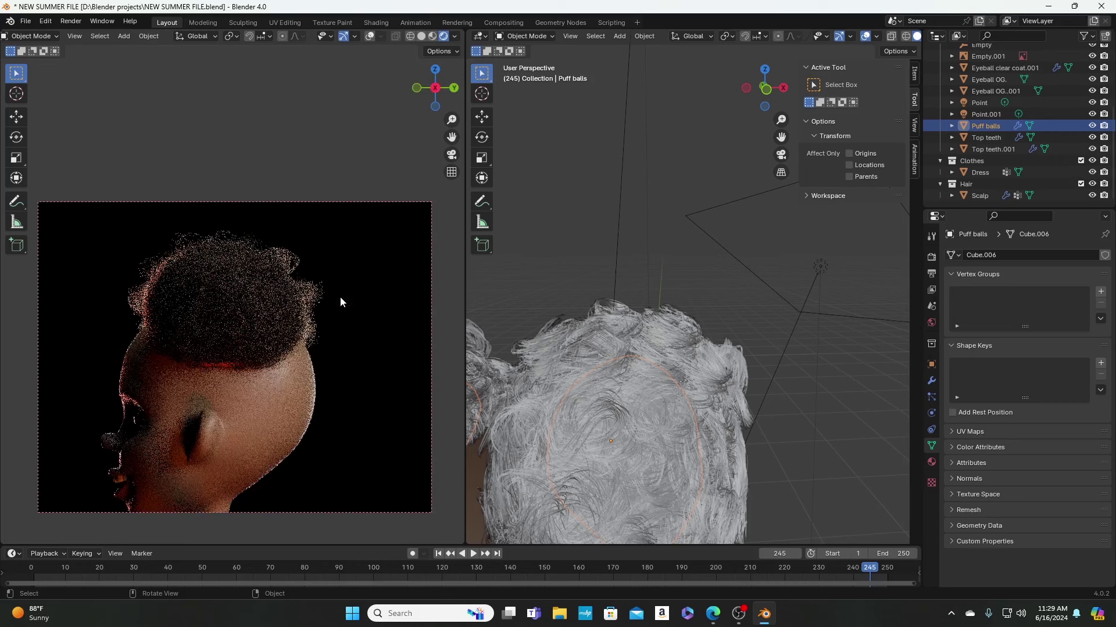
key("KP_1")
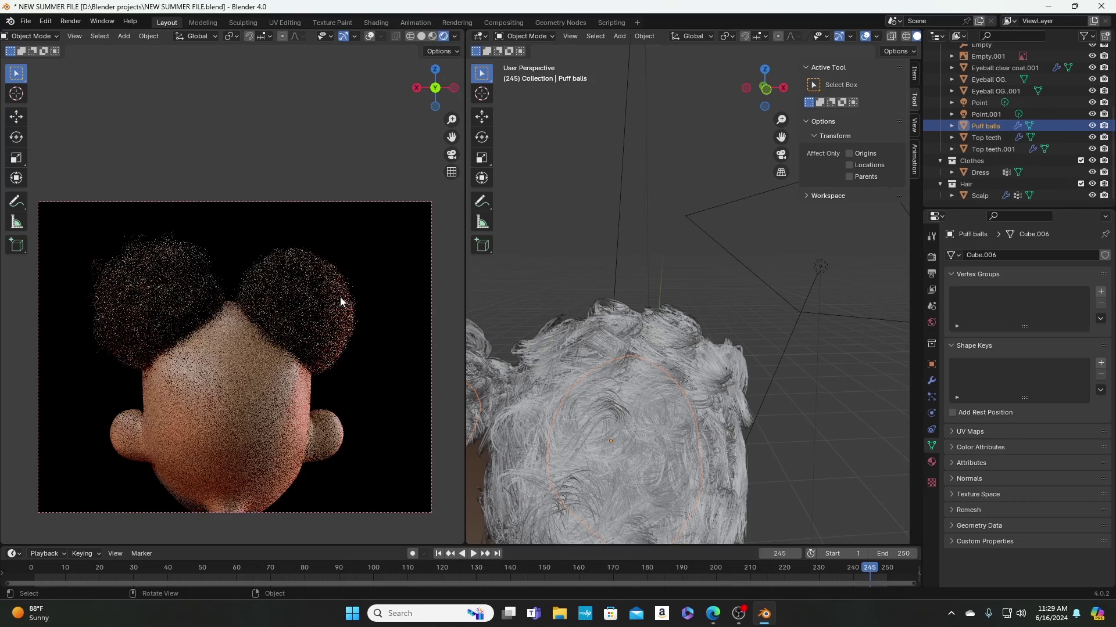
key("KP_7")
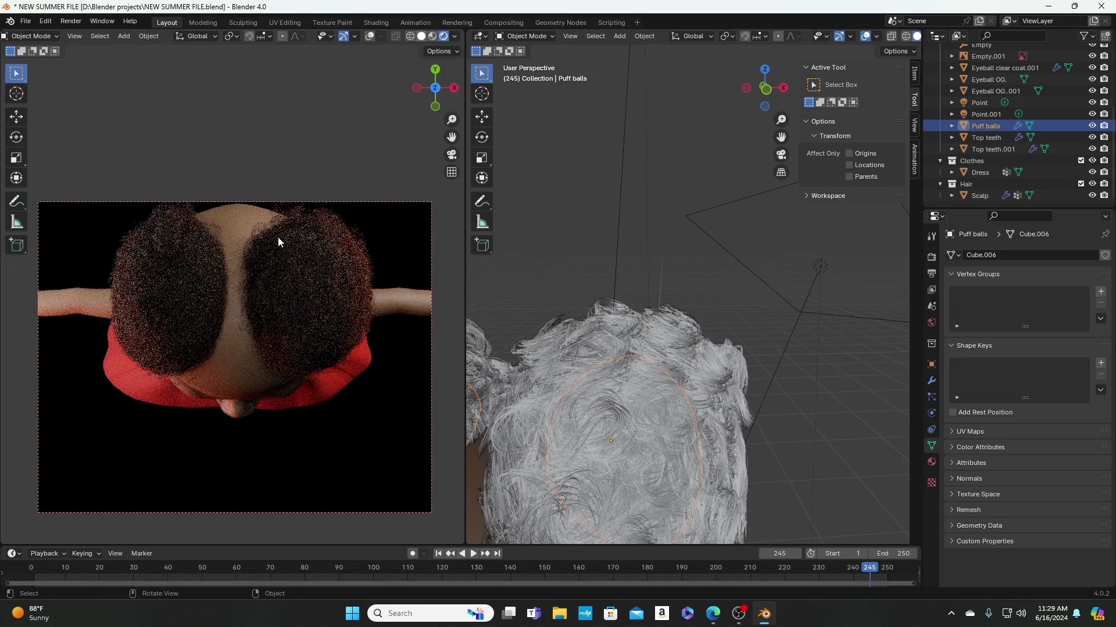
Step: Return to Solid shading and frame both puffs from Top view in the right viewport
key("z")
middle_click_drag(276, 266, 271, 325, "shift")
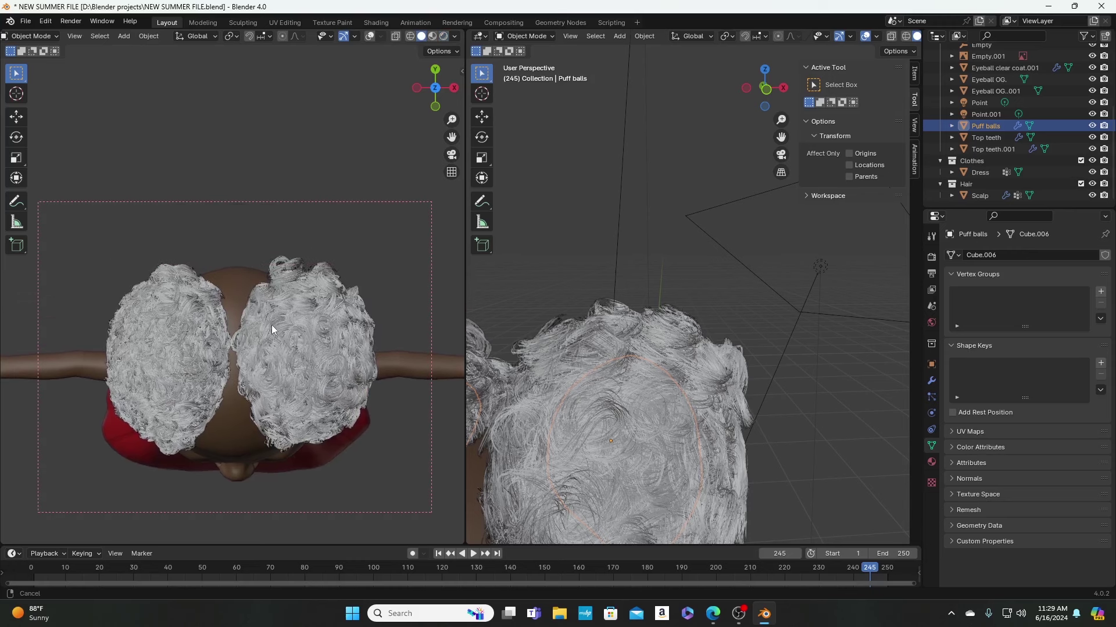
middle_click_drag(570, 129, 693, 365)
scroll(704, 359, "up", 3)
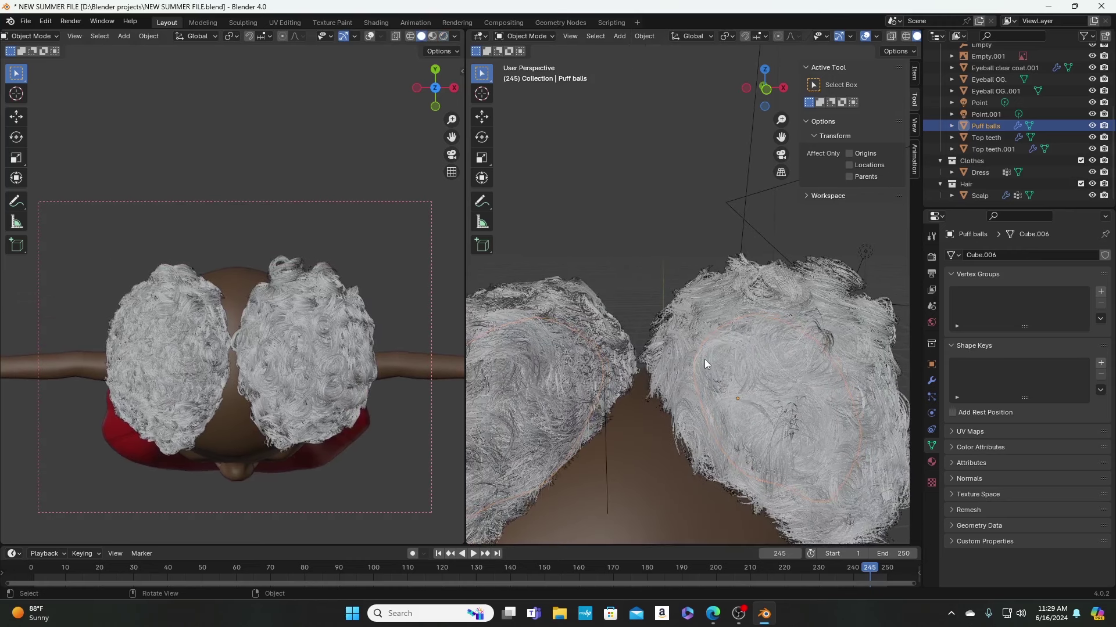
key("KP_7")
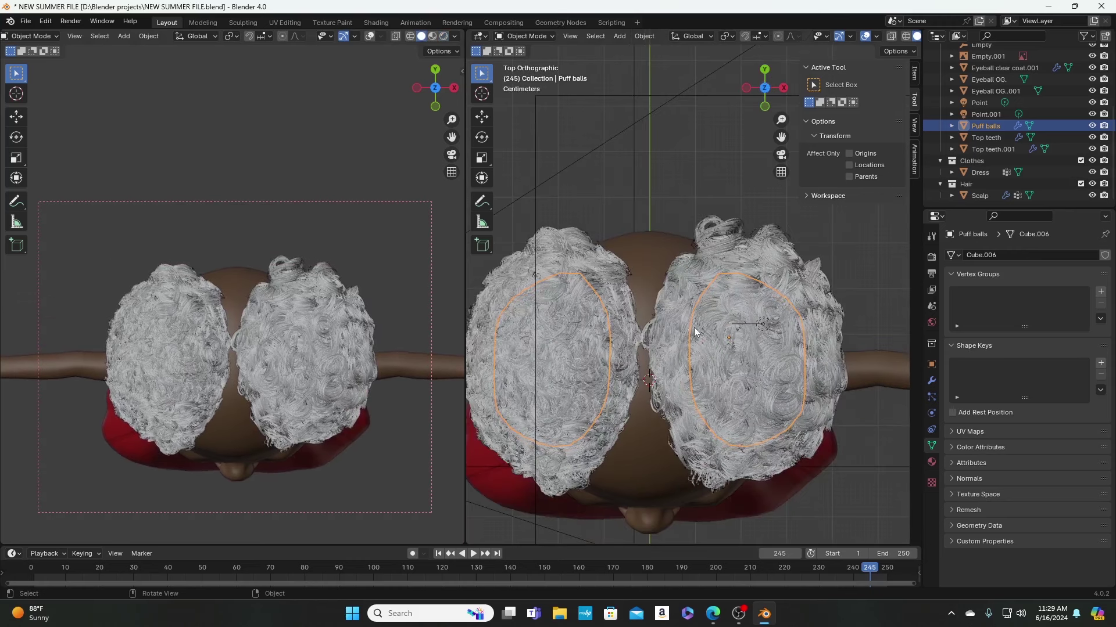
left_click(537, 37)
Step: Re-enter Particle Edit, set the comb to 50 px, and comb the inner top edge and gap between puffs
left_click(532, 128)
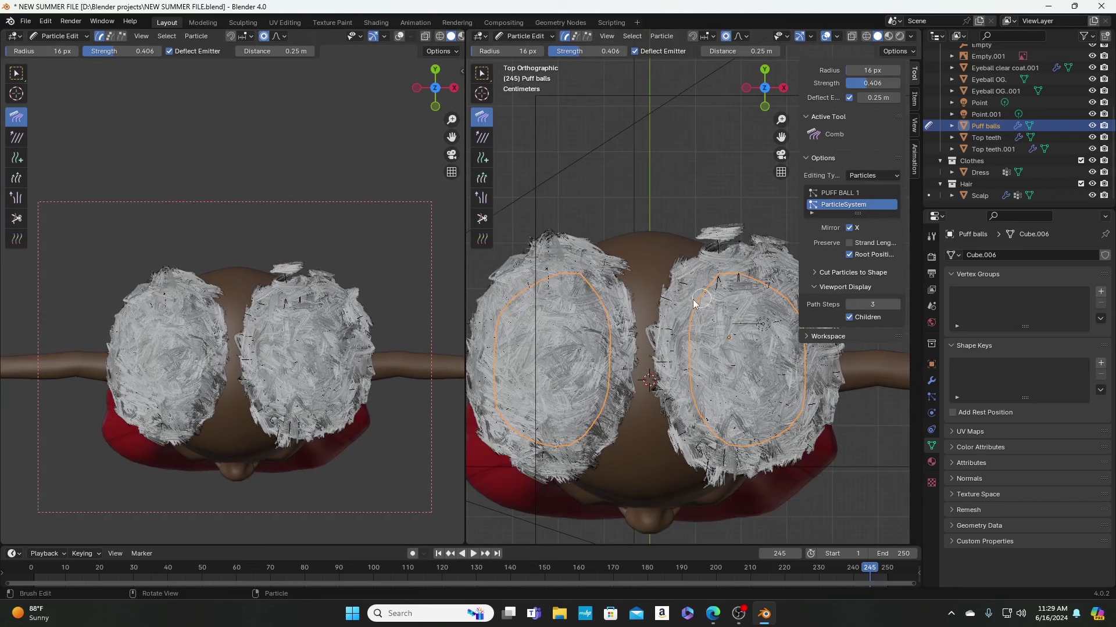
left_click(700, 290)
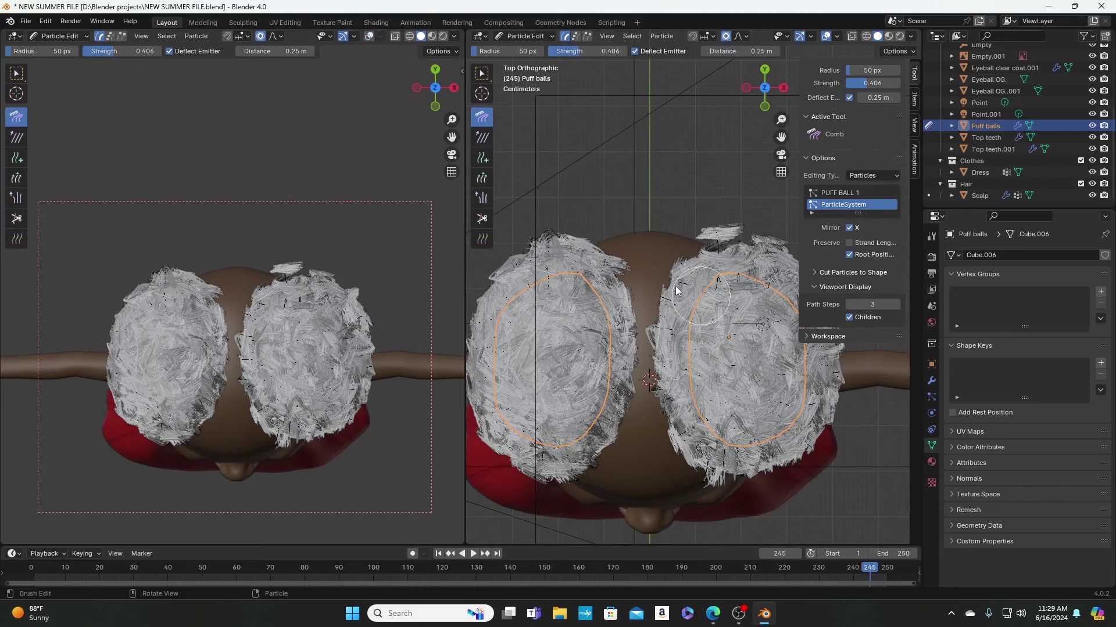
mouse_move(671, 283)
left_mouse_down()
mouse_move(707, 263)
mouse_move(705, 248)
mouse_move(690, 314)
mouse_move(655, 316)
mouse_move(656, 380)
left_mouse_up()
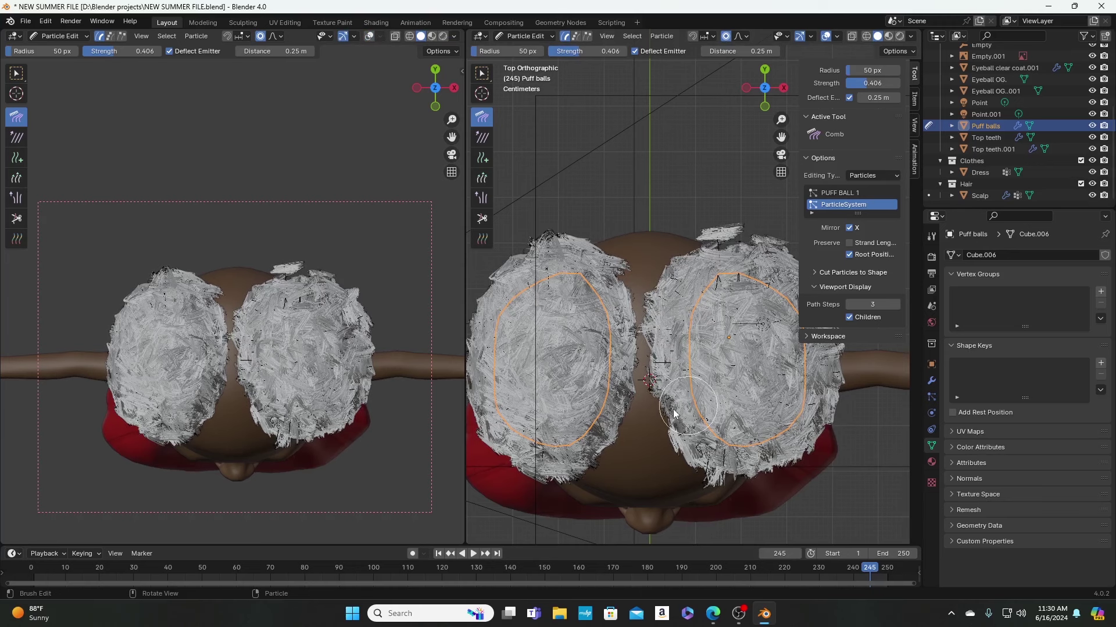
scroll(668, 334, "down", 3)
scroll(668, 334, "up", 4)
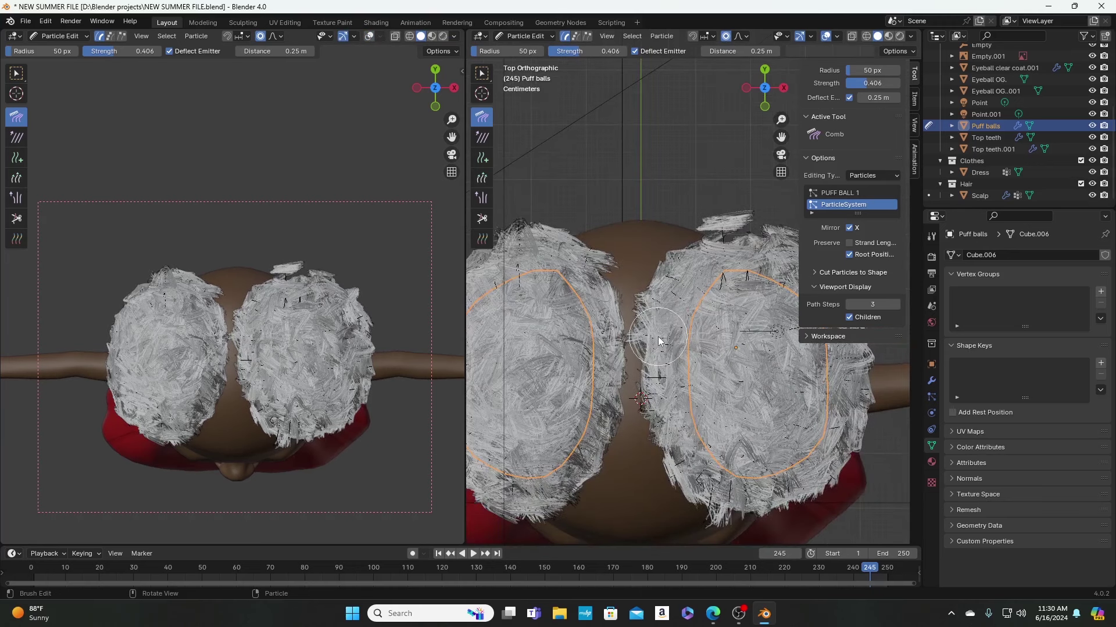
key("KP_1")
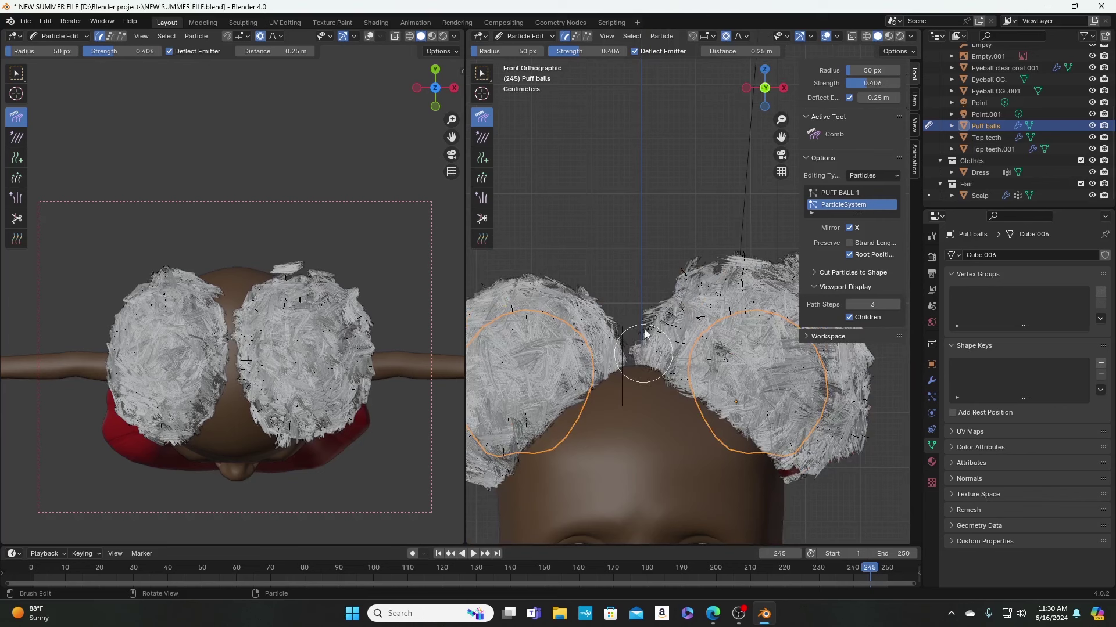
mouse_move(643, 352)
left_mouse_down()
mouse_move(655, 334)
mouse_move(636, 347)
mouse_move(662, 363)
mouse_move(679, 268)
mouse_move(675, 377)
mouse_move(714, 405)
left_mouse_up()
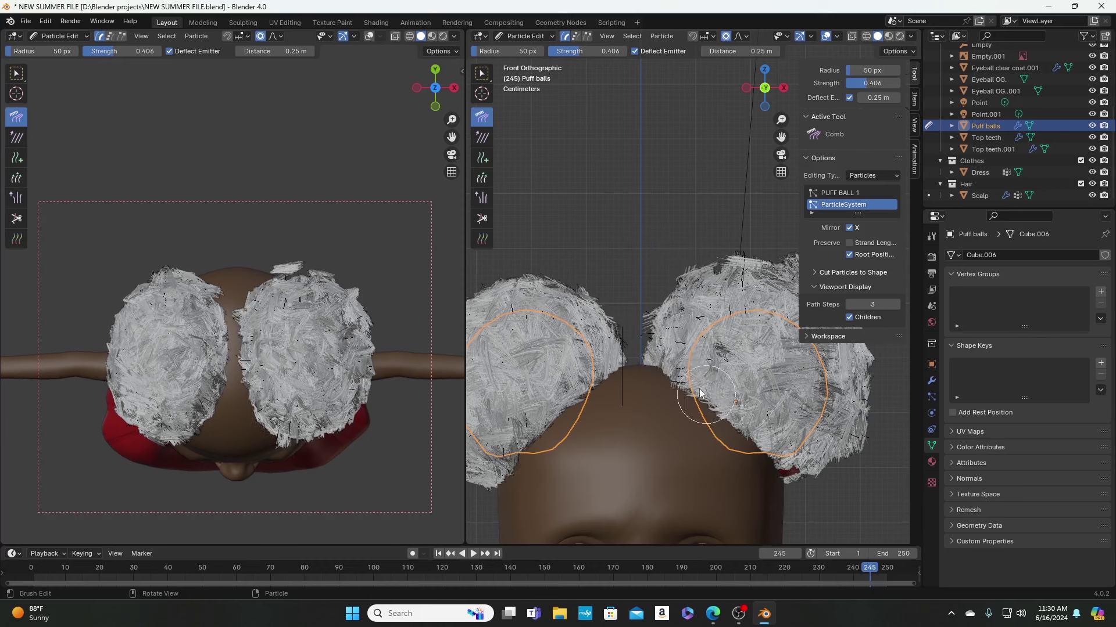
Step: Comb the puff's lower-left and lower-edge strands down over the scalp, pulling strays inward
middle_click_drag(700, 392, 641, 350)
scroll(609, 348, "up", 5)
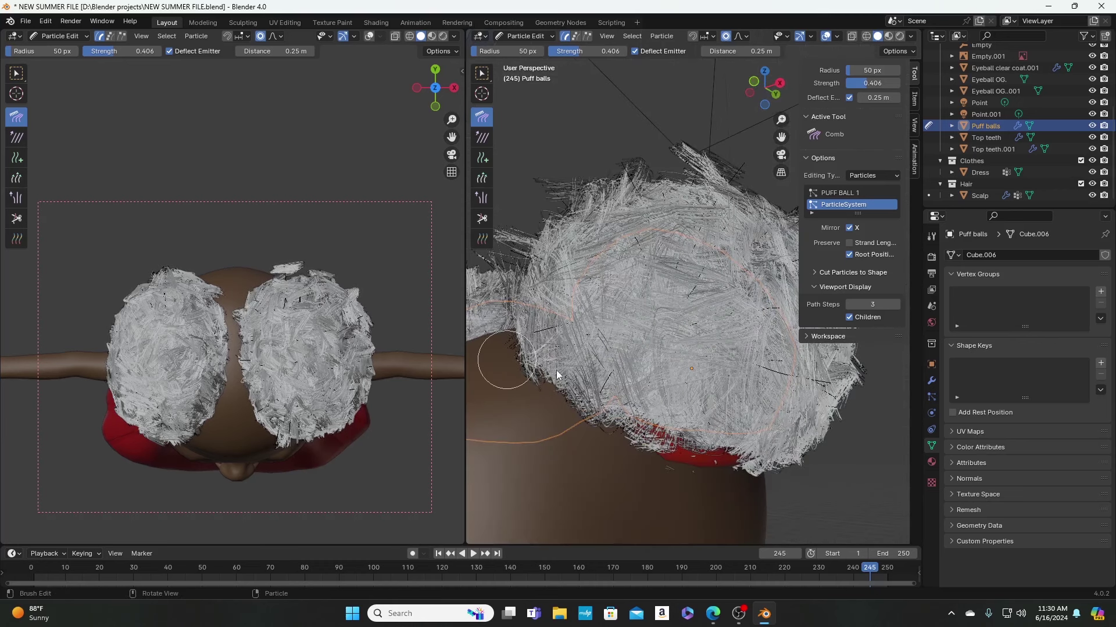
mouse_move(506, 359)
left_mouse_down()
mouse_move(553, 369)
mouse_move(596, 411)
left_mouse_up()
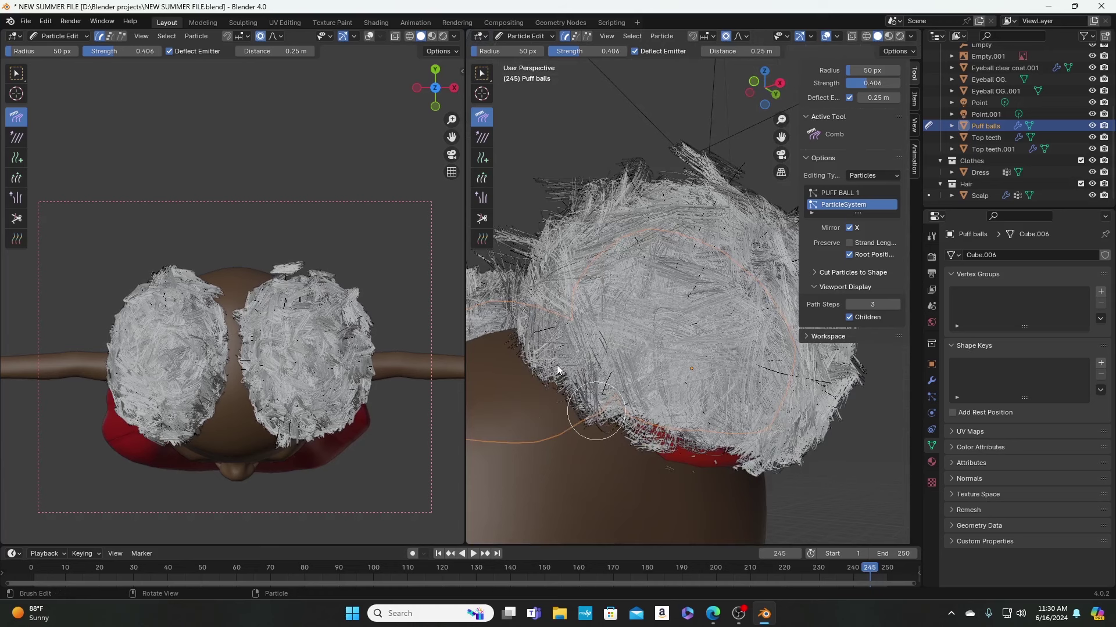
middle_click_drag(557, 369, 500, 326)
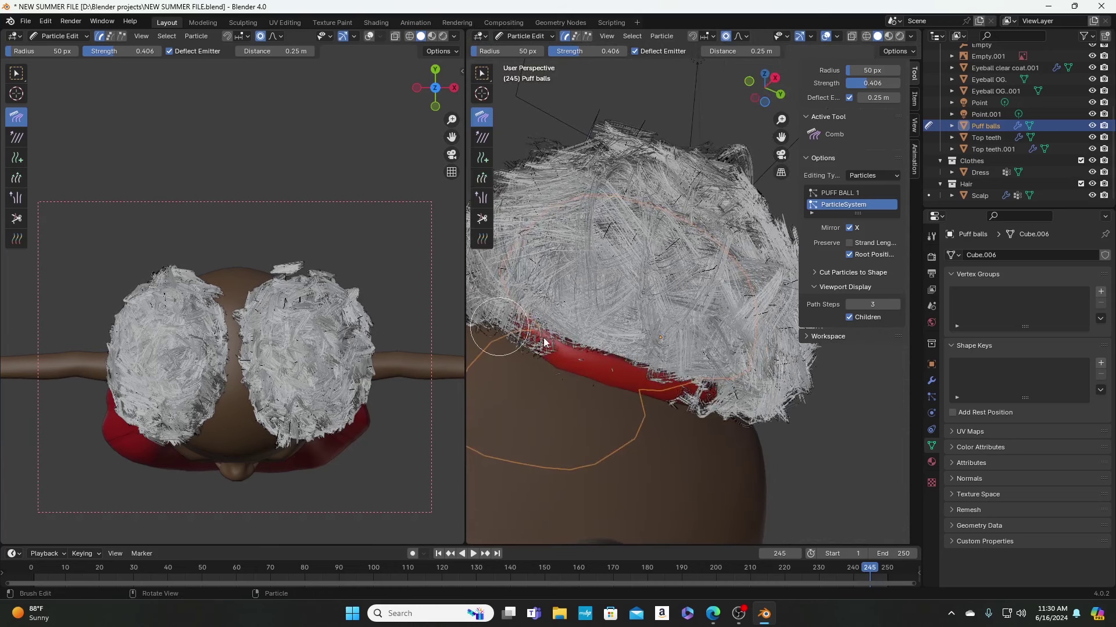
left_click_drag(545, 343, 781, 420)
left_click_drag(768, 410, 704, 379)
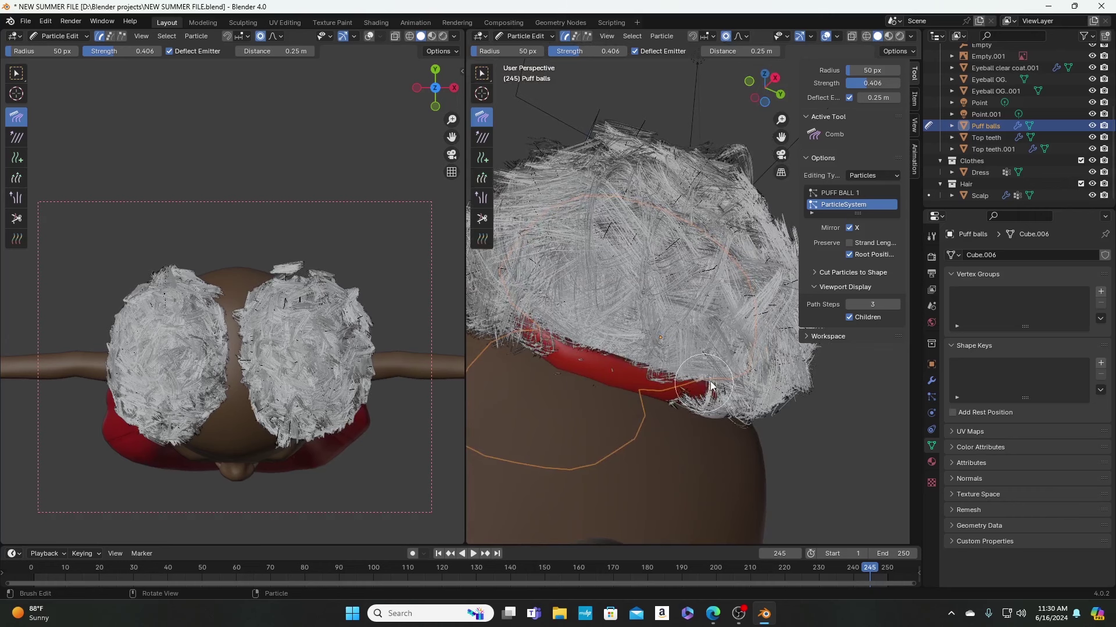
Step: Enlarge the comb to 103 px and comb lower-right and lower-edge strays inward from the front
key("f")
left_click(789, 385)
mouse_move(790, 384)
left_mouse_down()
mouse_move(756, 369)
mouse_move(758, 401)
mouse_move(729, 427)
mouse_move(697, 401)
left_mouse_up()
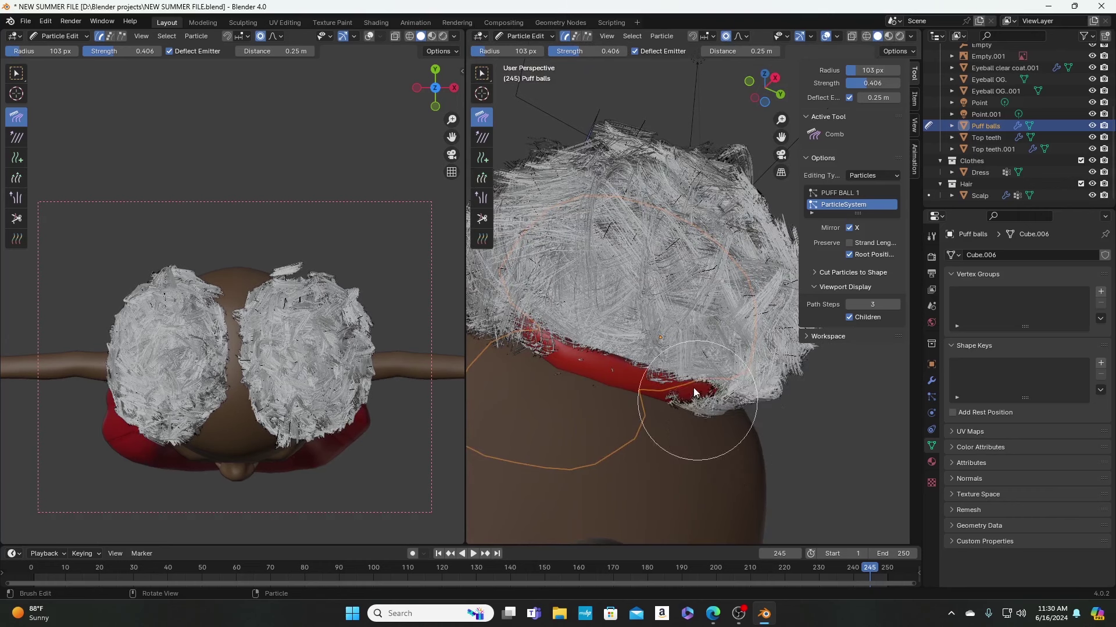
middle_click_drag(680, 383, 836, 385)
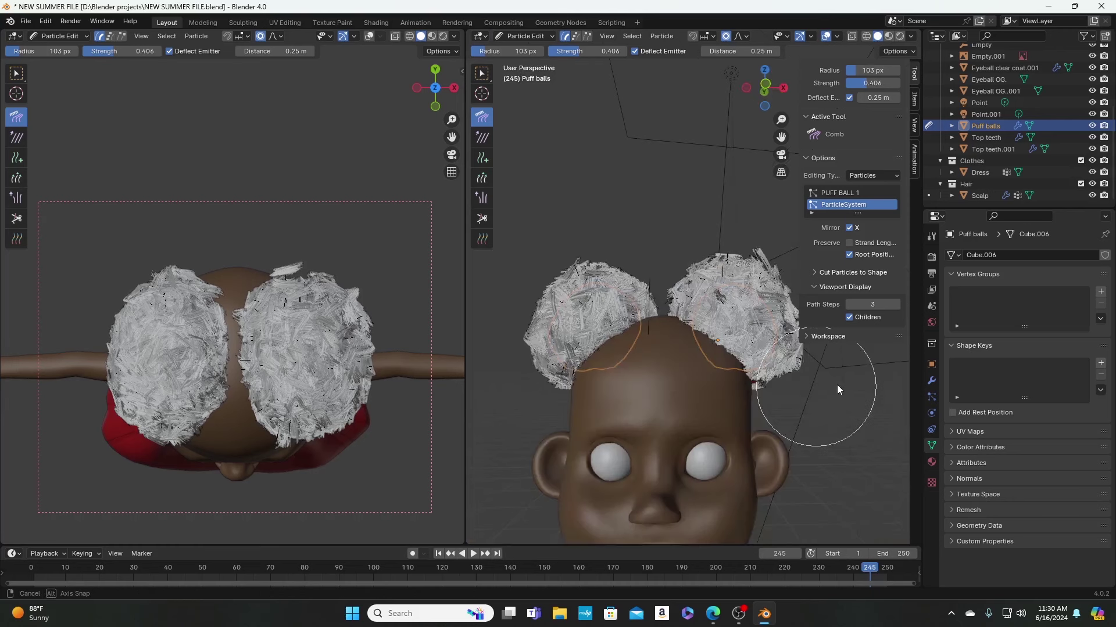
key("KP_1")
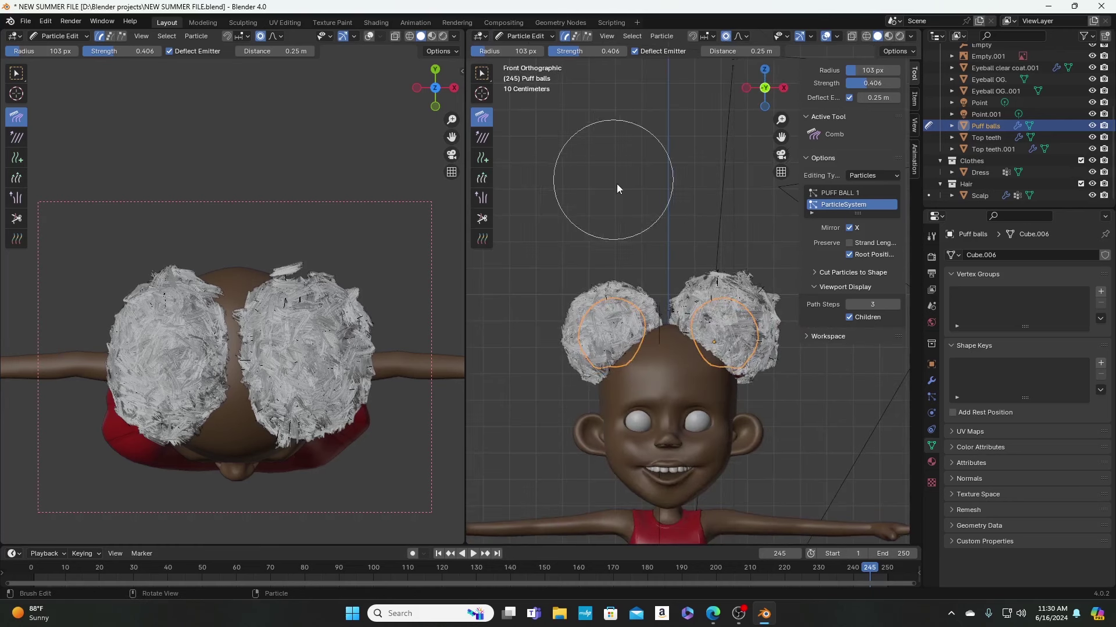
scroll(686, 309, "up", 5)
mouse_move(670, 440)
left_mouse_down()
mouse_move(684, 422)
mouse_move(657, 405)
left_mouse_up()
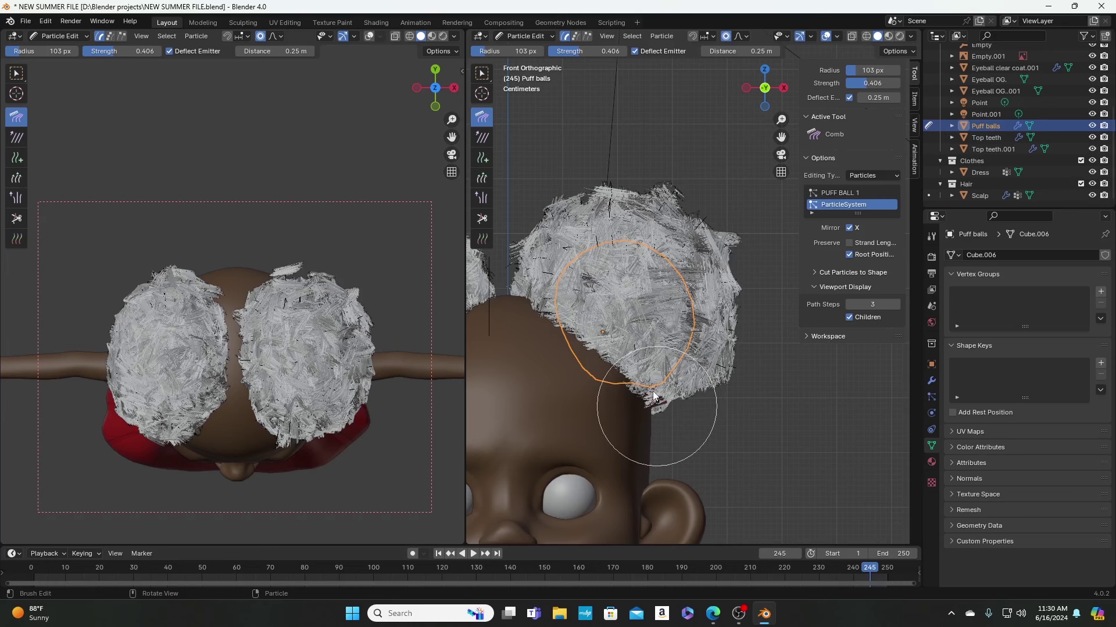
left_click(529, 36)
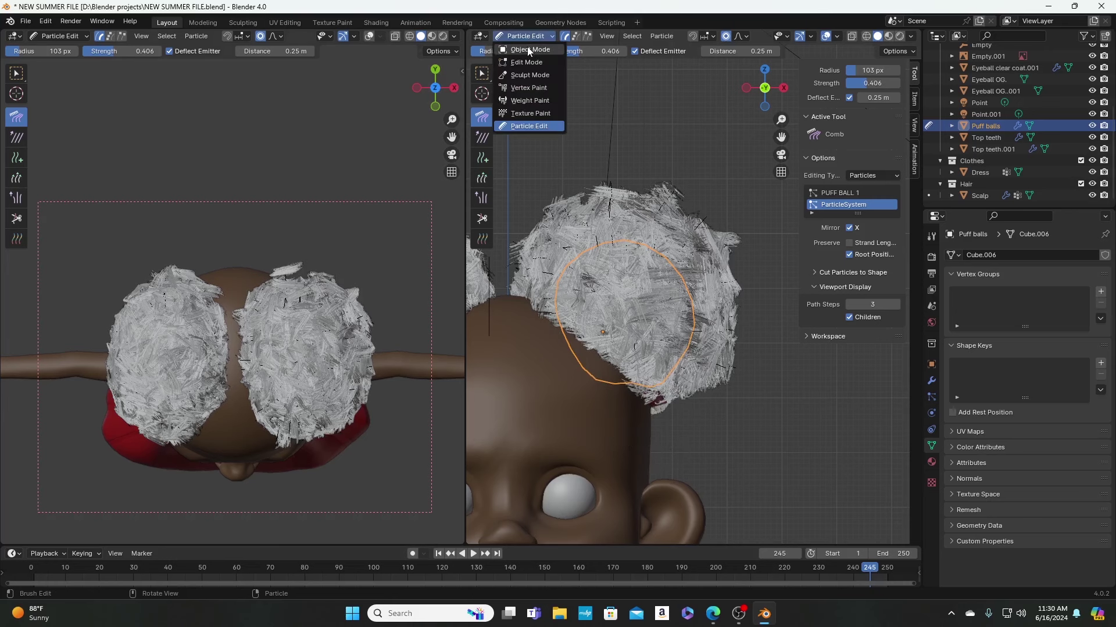
Step: Switch to Object Mode and orbit the left viewport to preview the curly puffs from the front
left_click(541, 51)
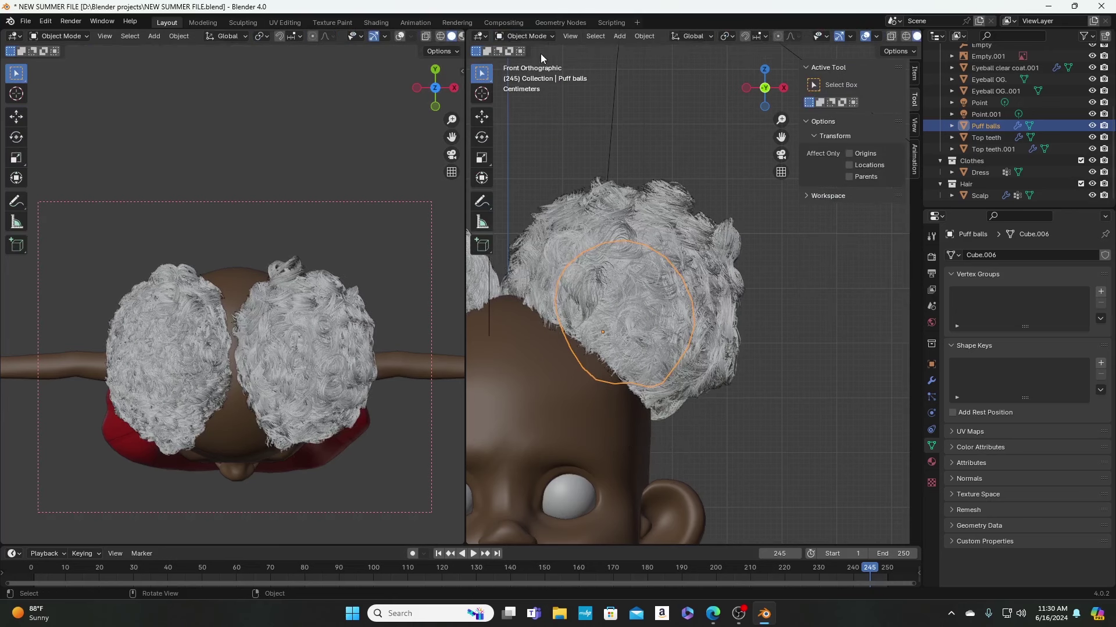
scroll(277, 291, "down", 4)
middle_click_drag(225, 362, 186, 217)
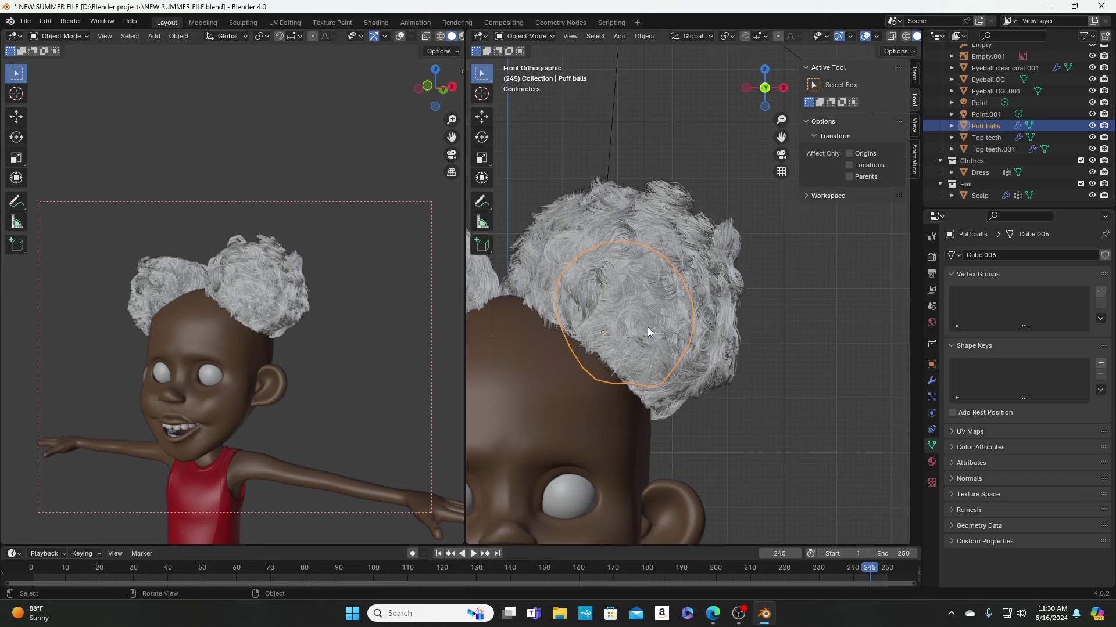
scroll(646, 329, "down", 4)
scroll(570, 282, "up", 4)
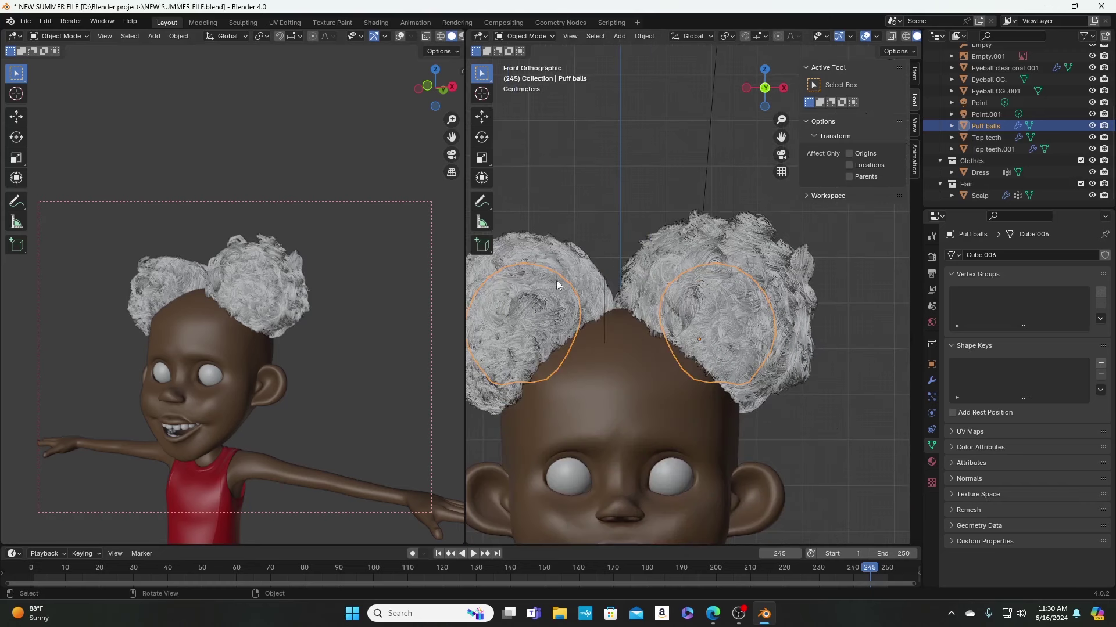
left_click(525, 36)
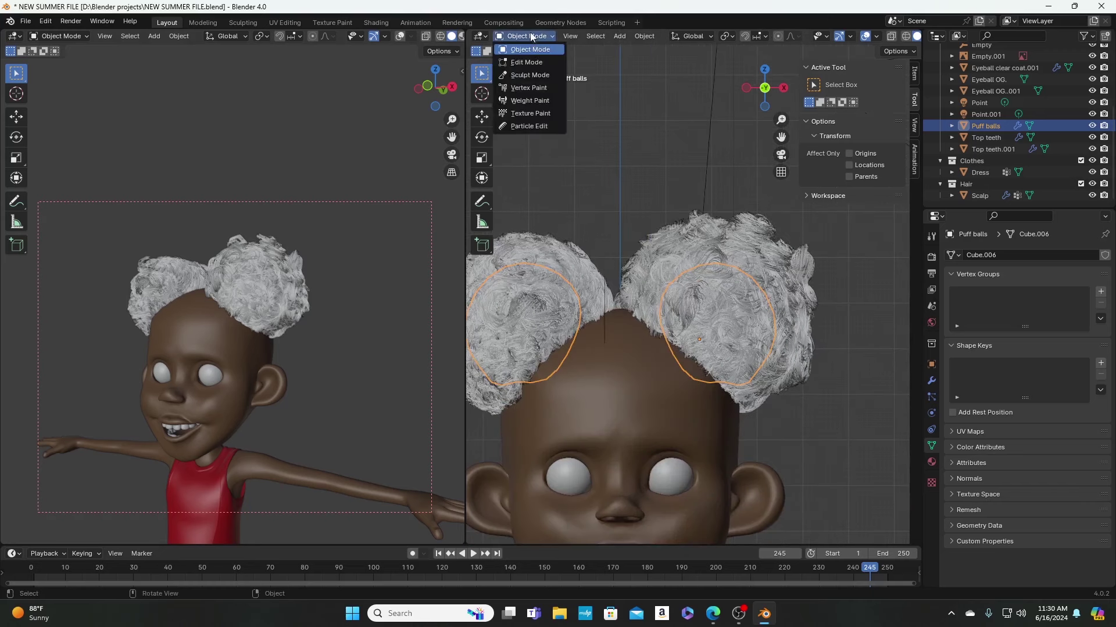
Step: Return to Particle Edit, view the left puff from above, and comb its outer edge with a 67 px brush
left_click(515, 127)
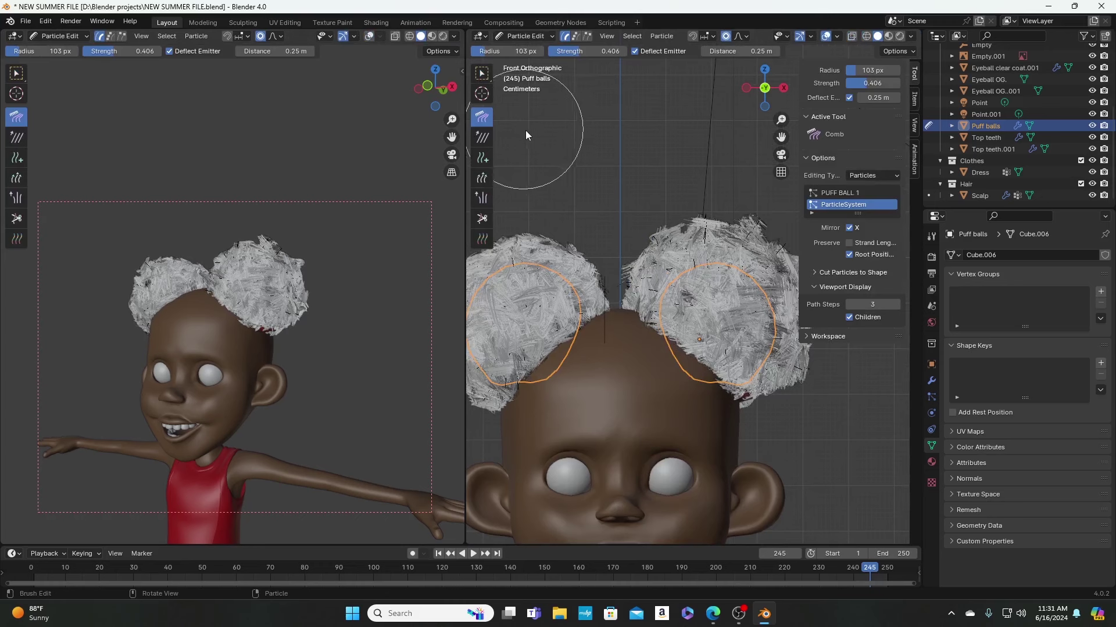
key("KP_7")
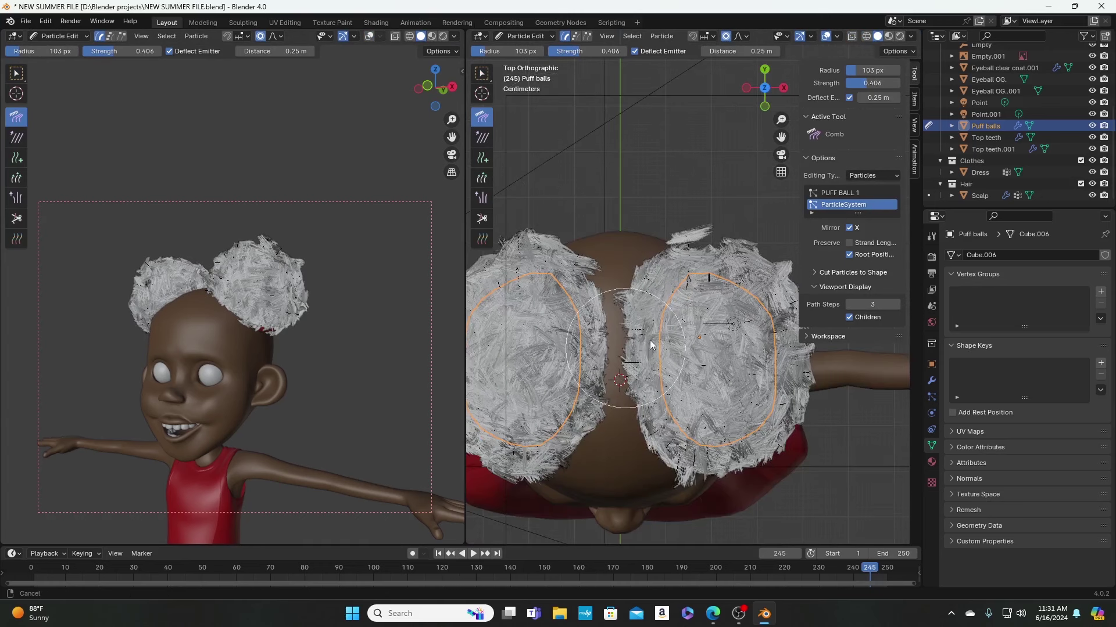
key("KP_Decimal")
key("f")
left_click(622, 326)
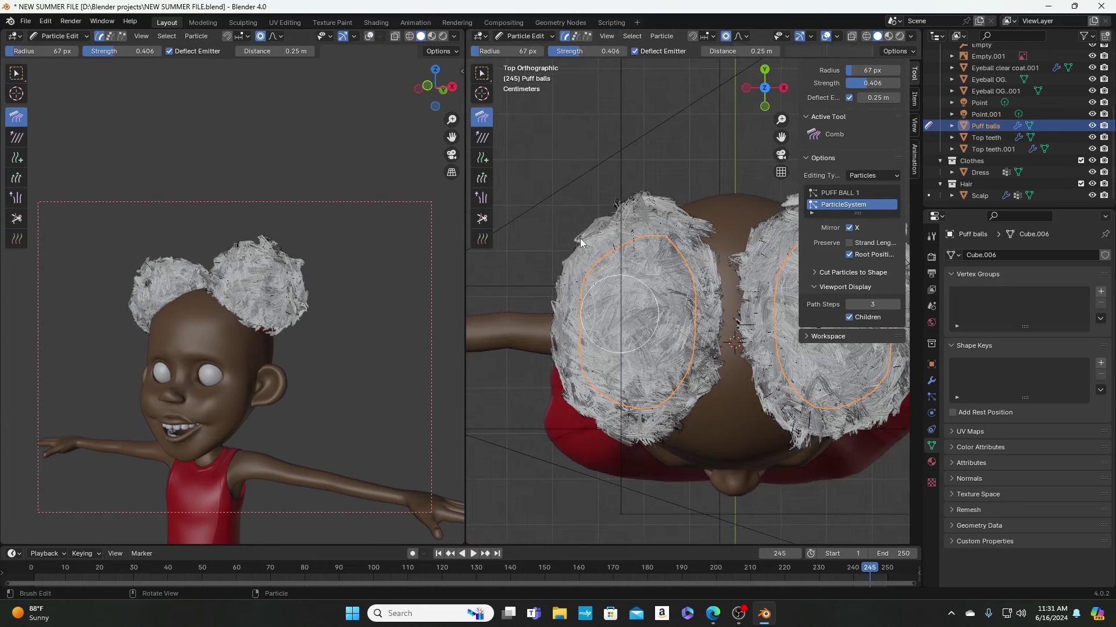
mouse_move(562, 242)
left_mouse_down()
mouse_move(576, 296)
mouse_move(536, 301)
mouse_move(580, 342)
mouse_move(544, 354)
mouse_move(594, 404)
mouse_move(569, 417)
mouse_move(611, 418)
mouse_move(624, 434)
mouse_move(640, 413)
mouse_move(689, 415)
mouse_move(684, 378)
mouse_move(698, 377)
mouse_move(700, 348)
mouse_move(692, 228)
mouse_move(687, 238)
mouse_move(712, 203)
mouse_move(645, 224)
mouse_move(647, 202)
mouse_move(630, 221)
mouse_move(604, 213)
mouse_move(575, 258)
mouse_move(556, 237)
left_mouse_up()
Step: Shrink the Comb brush to 42 px, comb the puff tops, and return to Front view
key("f")
left_click(544, 237)
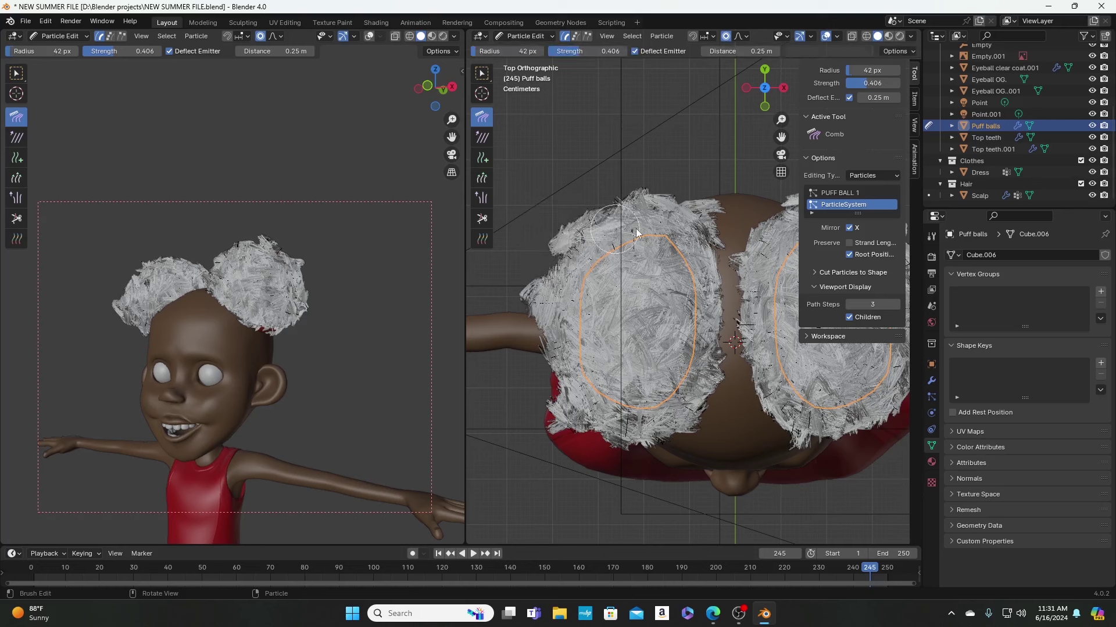
left_click_drag(616, 190, 609, 261)
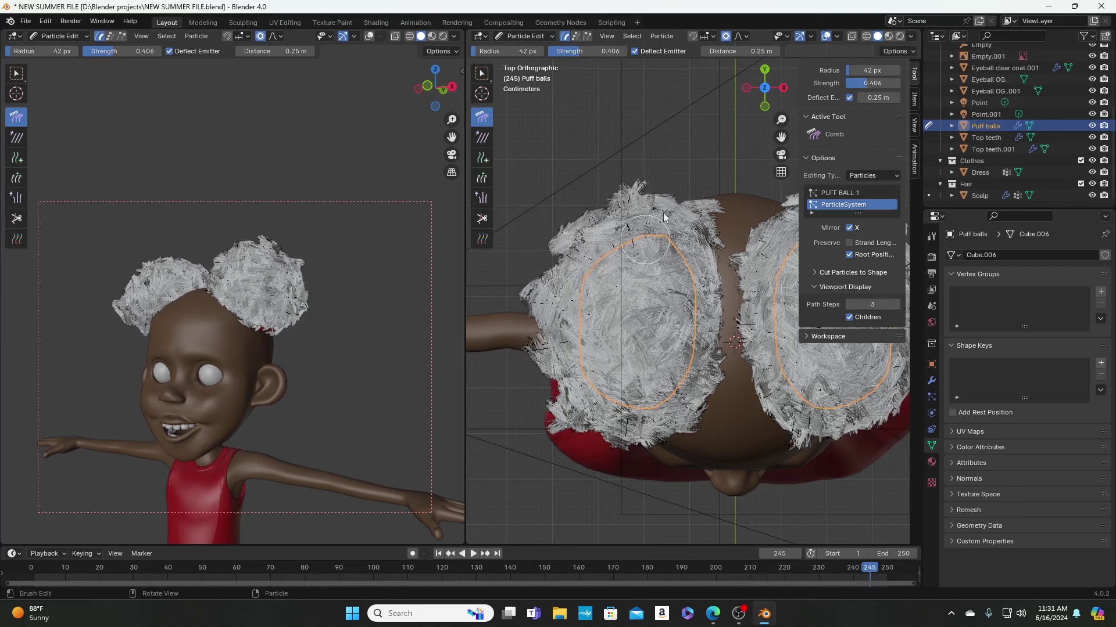
mouse_move(663, 212)
left_mouse_down()
mouse_move(561, 263)
mouse_move(546, 252)
mouse_move(594, 274)
mouse_move(553, 261)
mouse_move(603, 295)
mouse_move(591, 325)
mouse_move(544, 342)
mouse_move(577, 369)
mouse_move(563, 388)
mouse_move(613, 433)
mouse_move(598, 434)
mouse_move(636, 367)
left_mouse_up()
key("KP_1")
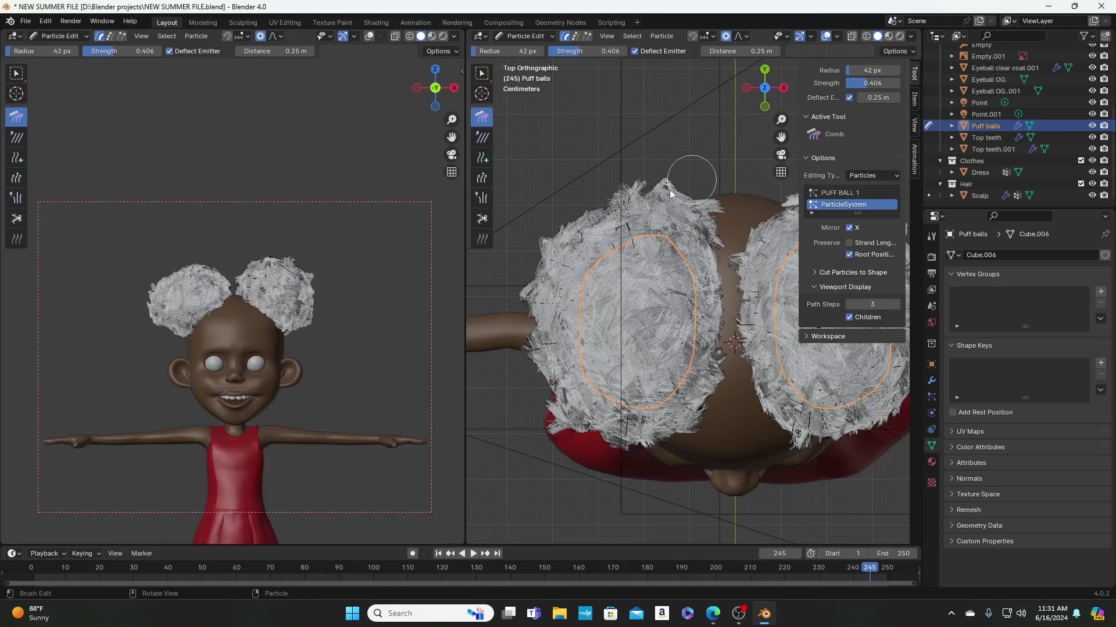
key("KP_1")
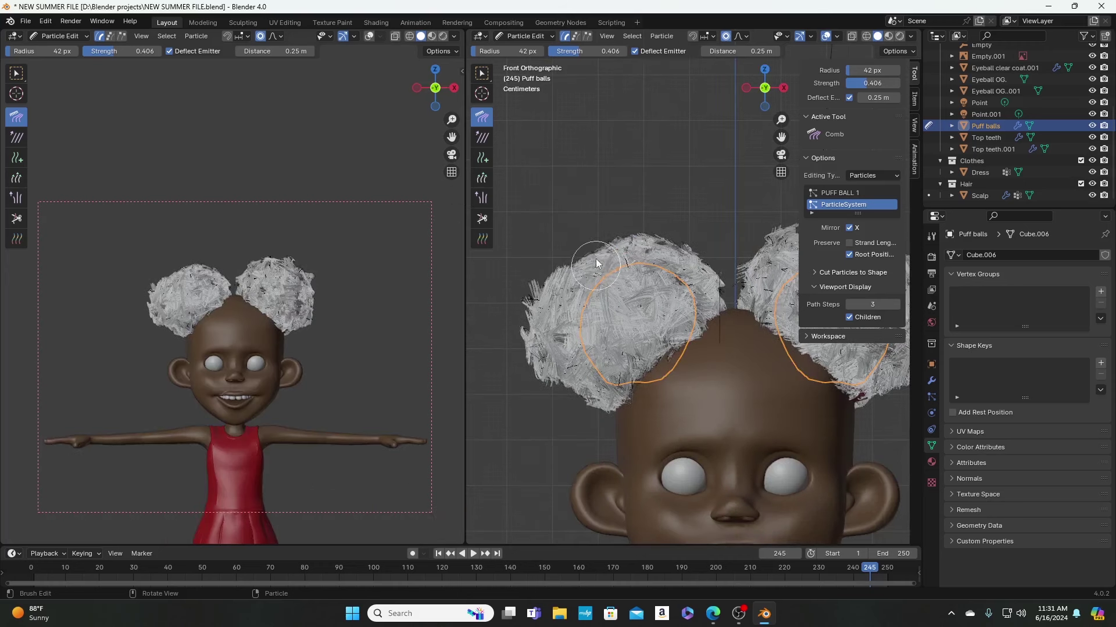
Step: Comb the left puff's top, upper-left and lower-edge strands from a side view
mouse_move(597, 263)
left_mouse_down()
mouse_move(596, 234)
mouse_move(645, 258)
mouse_move(665, 220)
mouse_move(667, 260)
mouse_move(694, 247)
mouse_move(693, 269)
mouse_move(704, 263)
mouse_move(598, 258)
mouse_move(597, 232)
mouse_move(594, 295)
mouse_move(563, 301)
mouse_move(547, 254)
mouse_move(550, 357)
mouse_move(526, 379)
mouse_move(571, 372)
mouse_move(565, 401)
mouse_move(591, 441)
mouse_move(578, 397)
mouse_move(581, 414)
mouse_move(595, 397)
mouse_move(604, 426)
mouse_move(667, 329)
mouse_move(708, 298)
mouse_move(726, 302)
mouse_move(701, 317)
mouse_move(703, 331)
mouse_move(673, 334)
mouse_move(656, 393)
mouse_move(632, 384)
mouse_move(581, 423)
mouse_move(619, 402)
mouse_move(565, 403)
mouse_move(538, 331)
mouse_move(543, 298)
mouse_move(546, 312)
mouse_move(575, 286)
left_mouse_up()
middle_click_drag(574, 283, 613, 233, "alt")
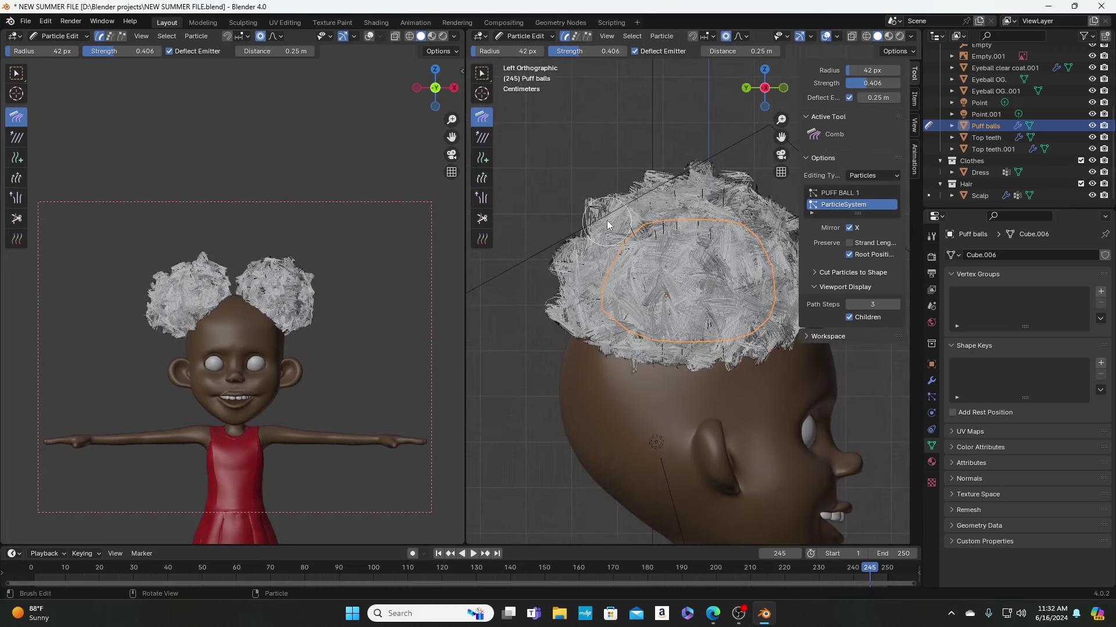
mouse_move(605, 219)
left_mouse_down()
mouse_move(686, 345)
mouse_move(660, 358)
left_mouse_up()
middle_click_drag(660, 356, 646, 343, "shift")
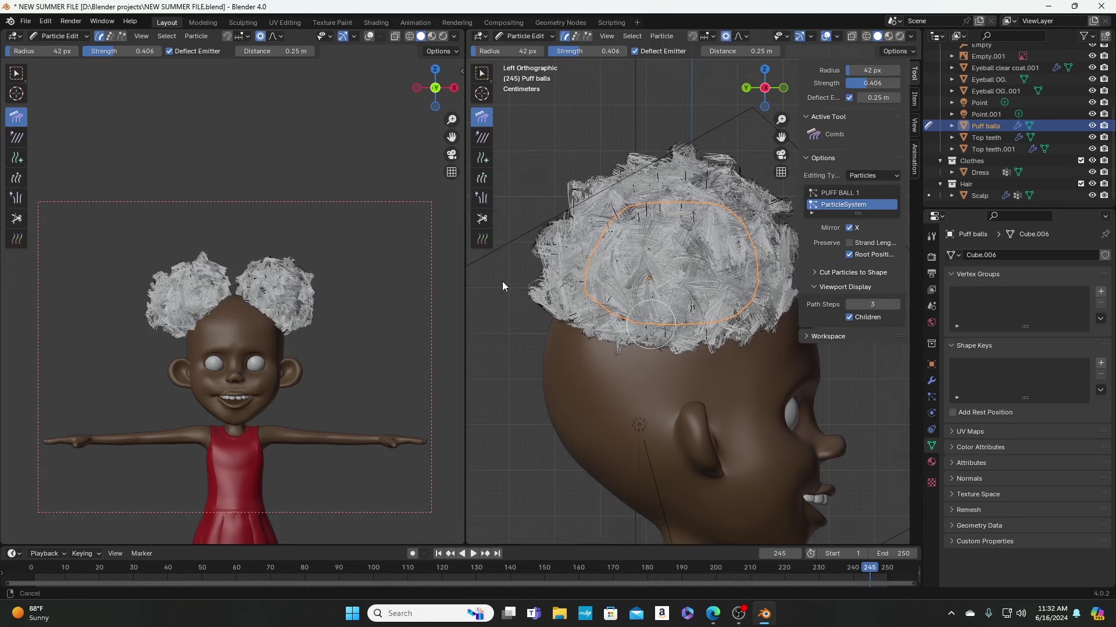
mouse_move(572, 319)
left_mouse_down()
mouse_move(547, 323)
mouse_move(539, 309)
mouse_move(576, 320)
mouse_move(526, 323)
mouse_move(574, 322)
mouse_move(584, 338)
mouse_move(654, 346)
left_mouse_up()
middle_click_drag(653, 346, 636, 337, "shift")
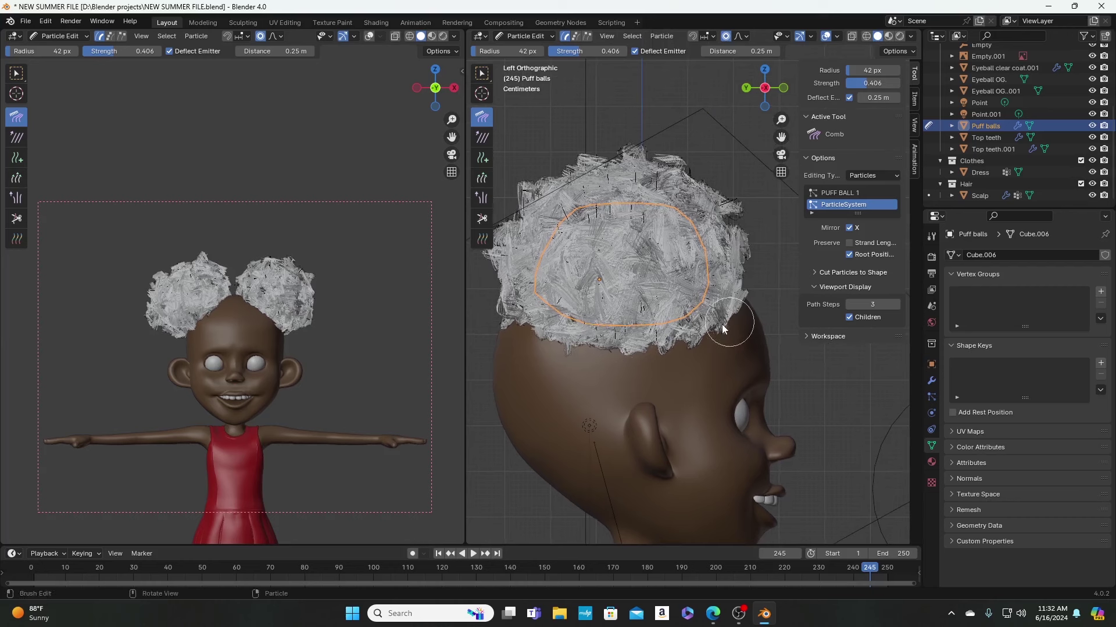
mouse_move(690, 324)
left_mouse_down()
mouse_move(688, 358)
mouse_move(670, 334)
mouse_move(637, 358)
mouse_move(632, 332)
left_mouse_up()
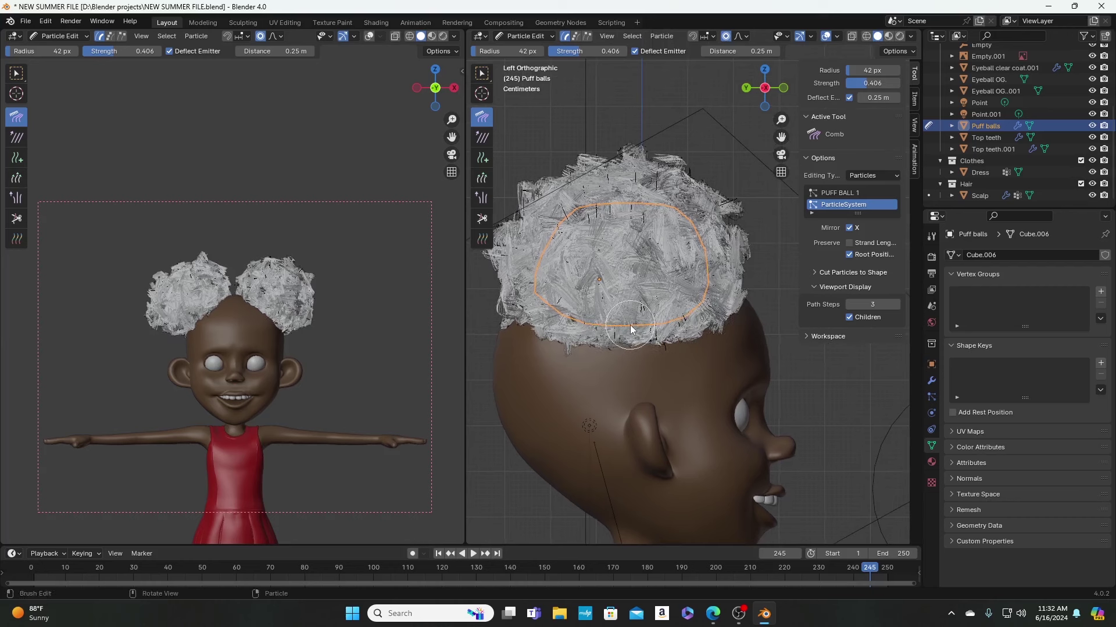
Step: Enlarge the Comb brush to 77 px, re-comb both puffs' edges, and orbit the right view to perspective
key("f")
left_click(651, 315)
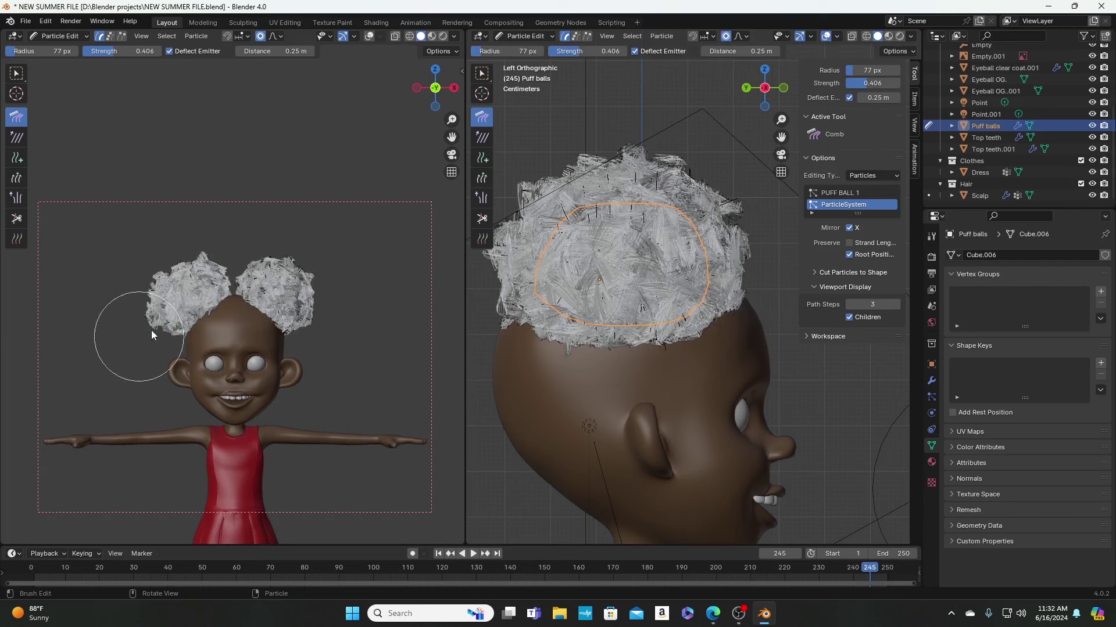
left_click_drag(151, 330, 312, 327)
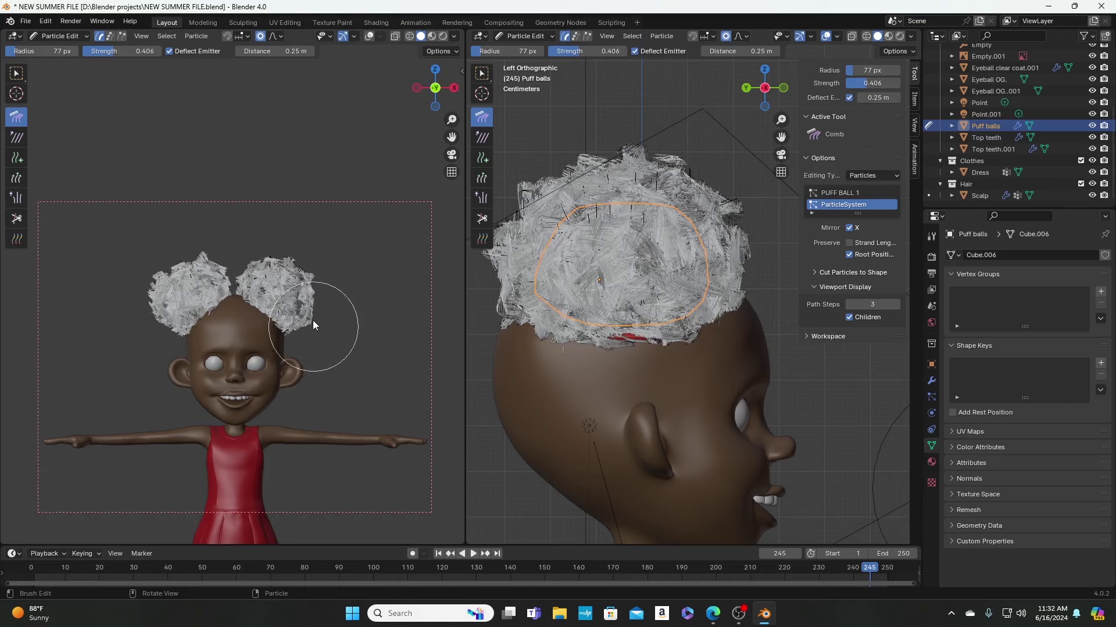
mouse_move(308, 276)
left_mouse_down()
mouse_move(296, 255)
mouse_move(263, 267)
mouse_move(322, 302)
left_mouse_up()
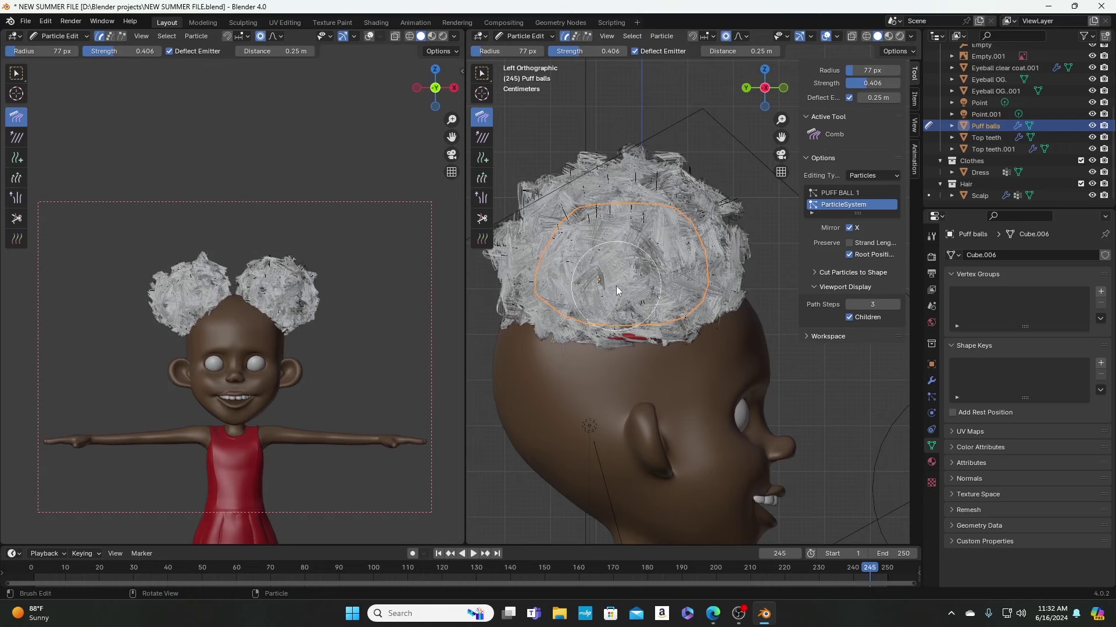
middle_click_drag(616, 286, 557, 366)
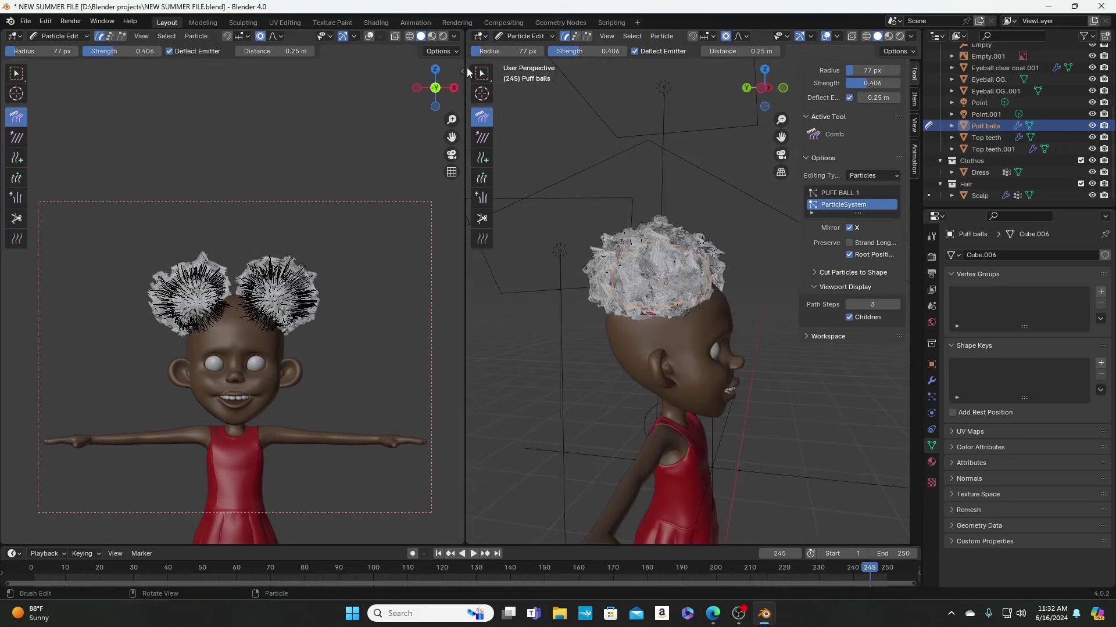
Step: Switch from Particle Edit to Object Mode and turn on Rendered shading in the left viewport
left_click(60, 36)
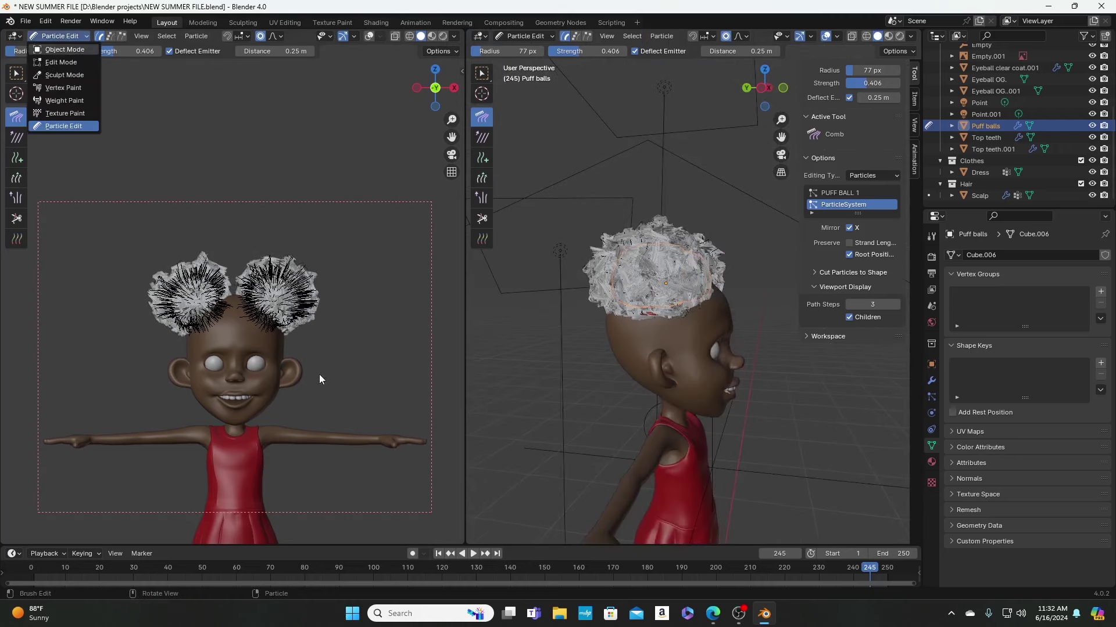
key("o")
scroll(347, 345, "up", 4)
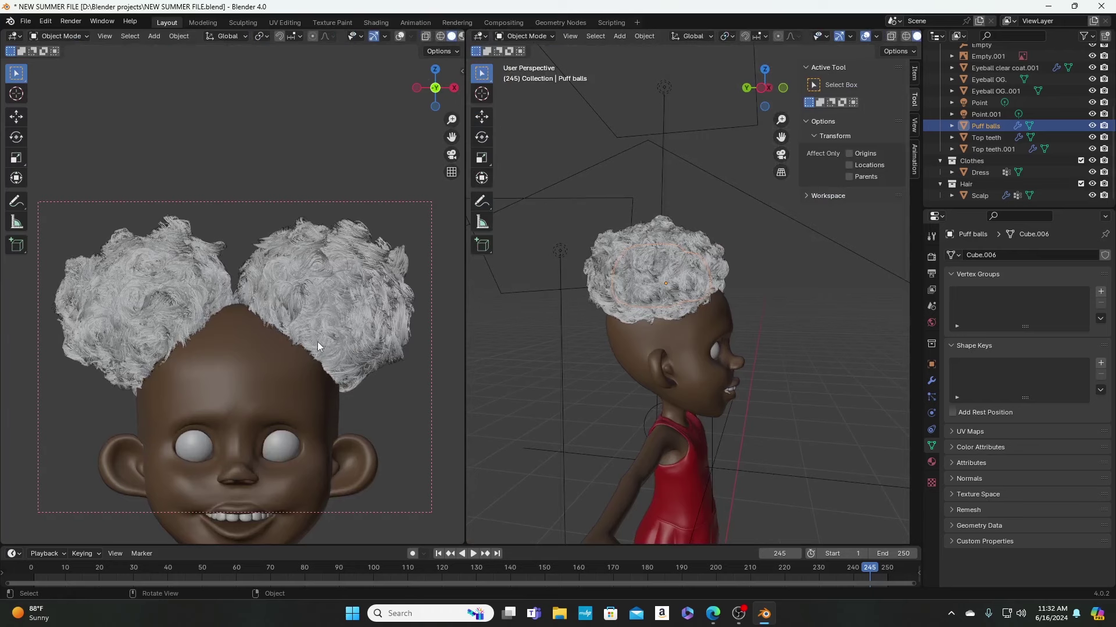
scroll(305, 337, "down", 1)
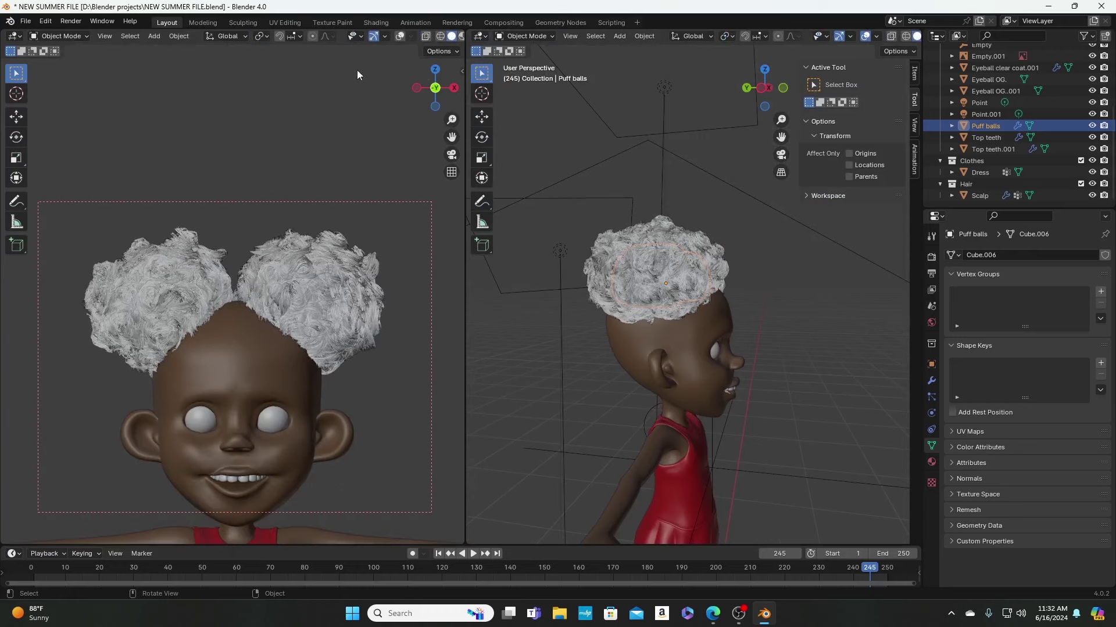
scroll(406, 36, "down", 2)
left_click(451, 36)
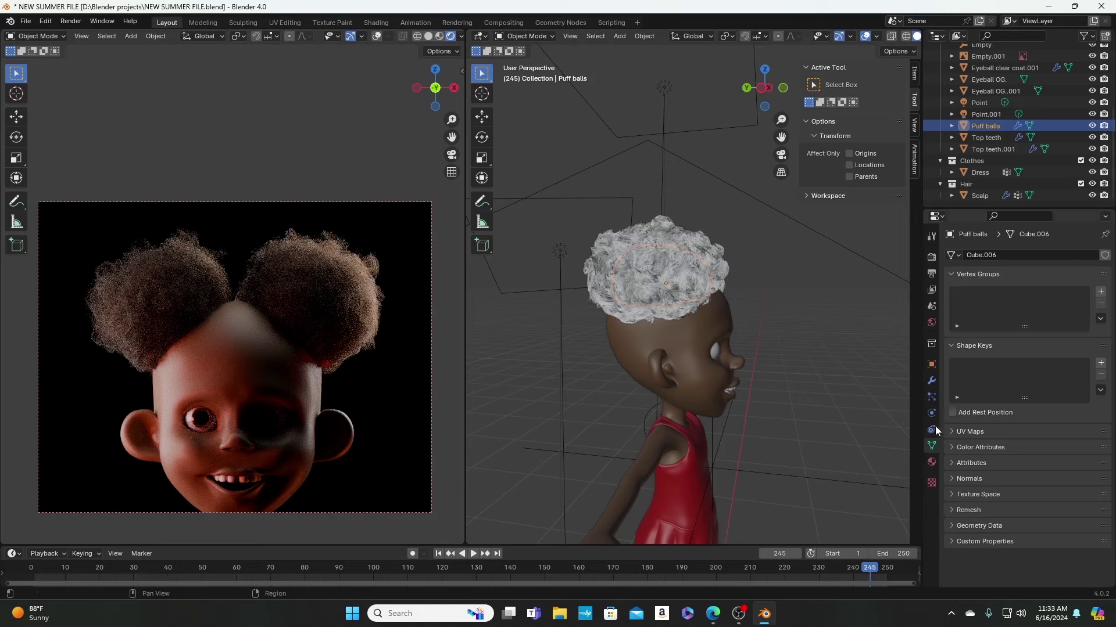
Step: In the hair particle settings, set Diameter Root to 0.7 m, then adjust it to 0.65 m
left_click(930, 397)
scroll(1061, 353, "down", 15)
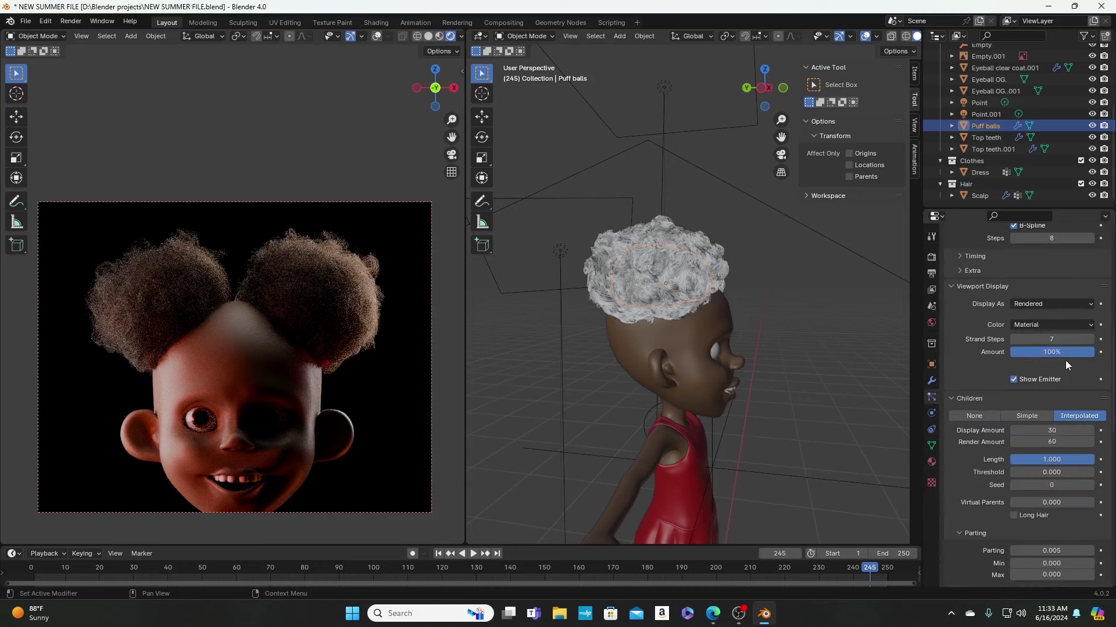
scroll(1064, 360, "down", 15)
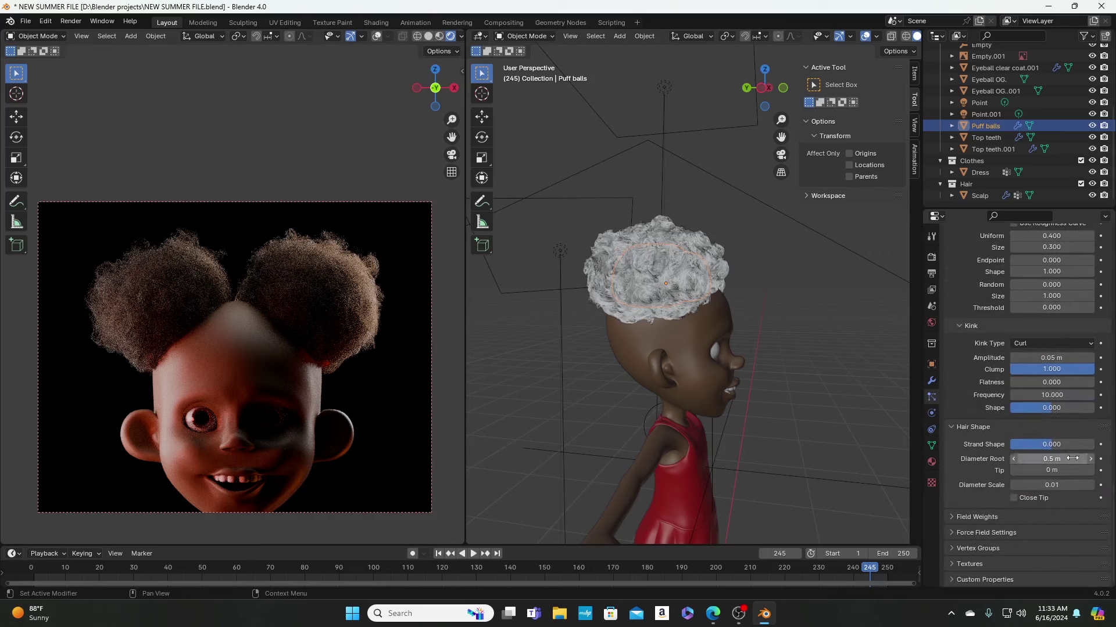
left_click(1068, 463)
key("BackSpace")
type(".7")
key("Return")
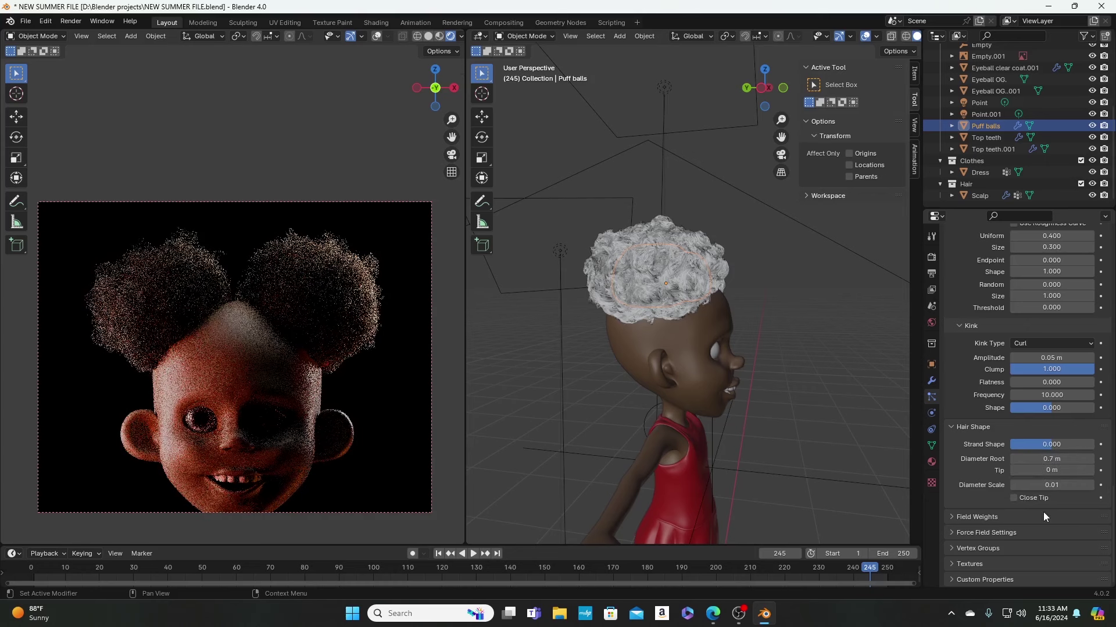
left_click(1057, 459)
type(".65")
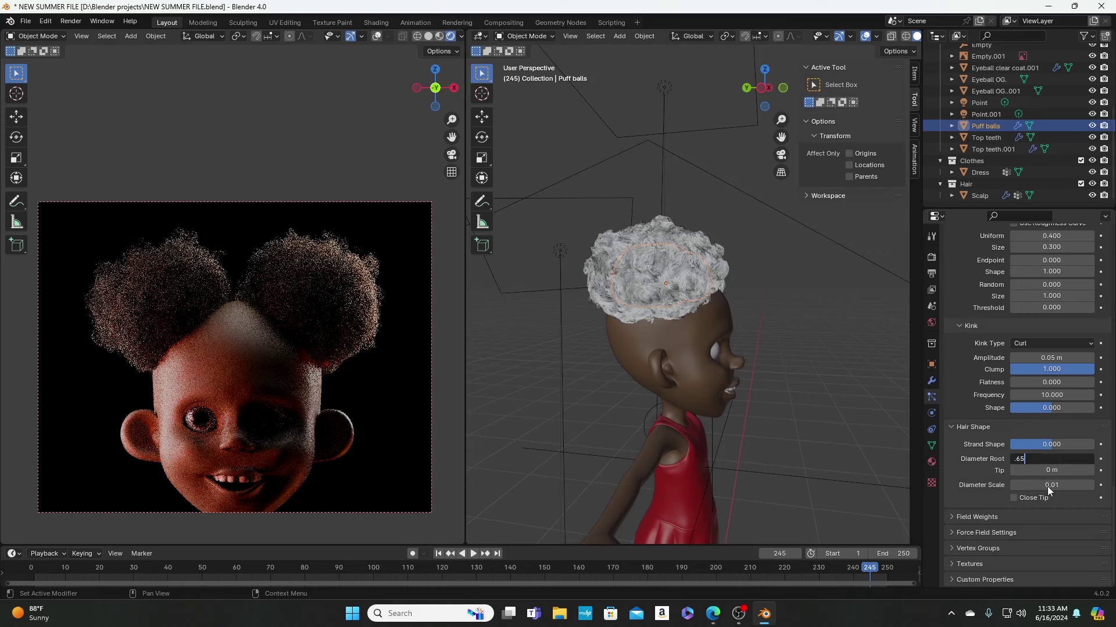
key("Return")
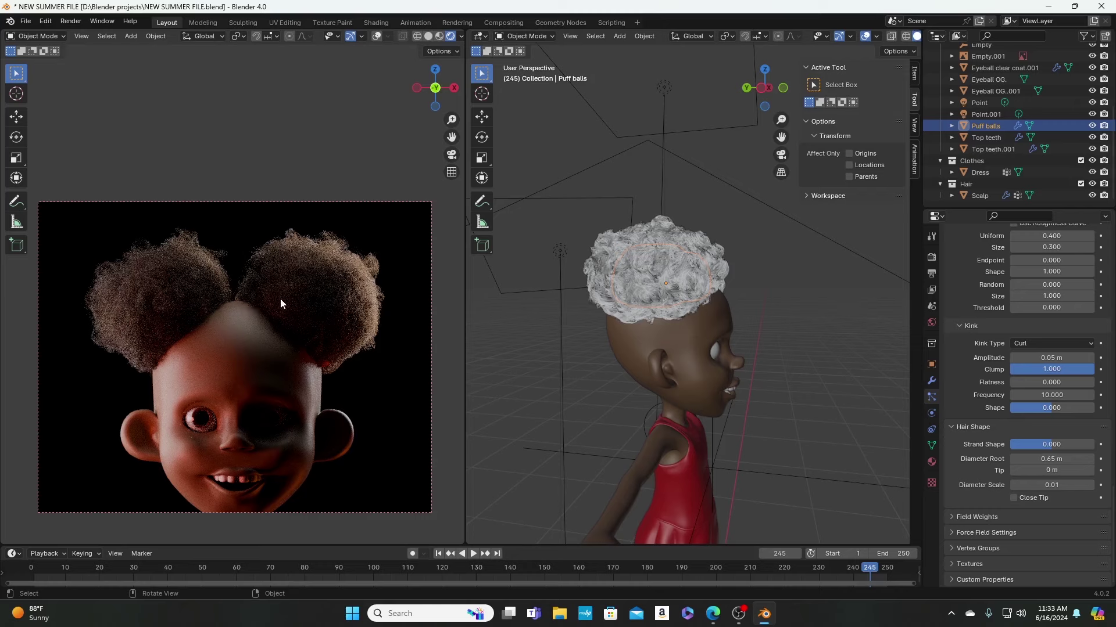
scroll(280, 304, "down", 5)
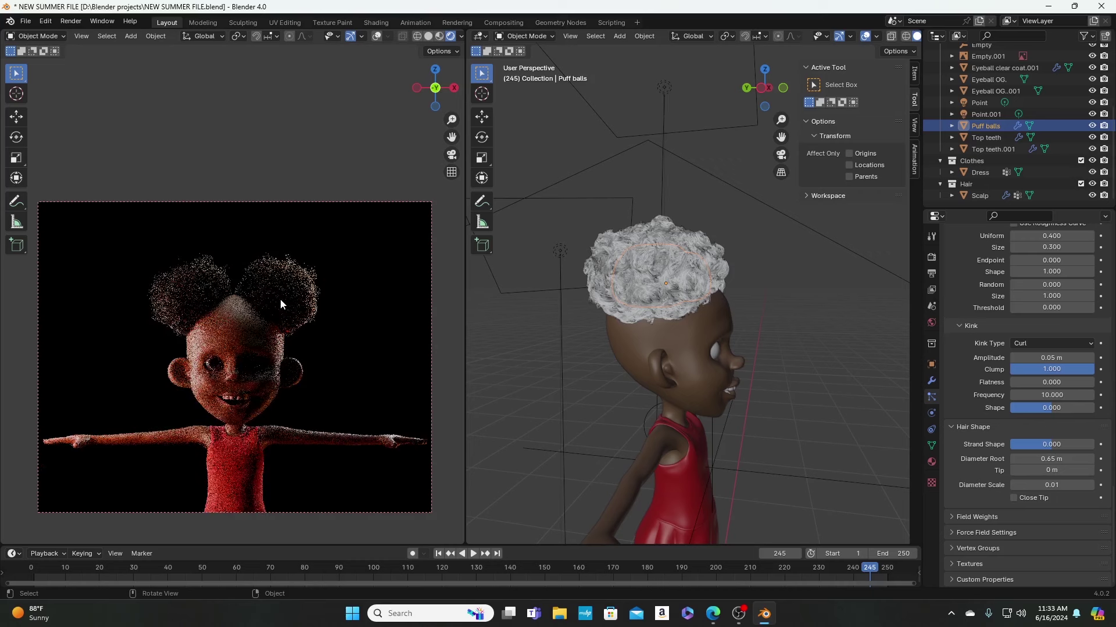
scroll(280, 303, "down", 2)
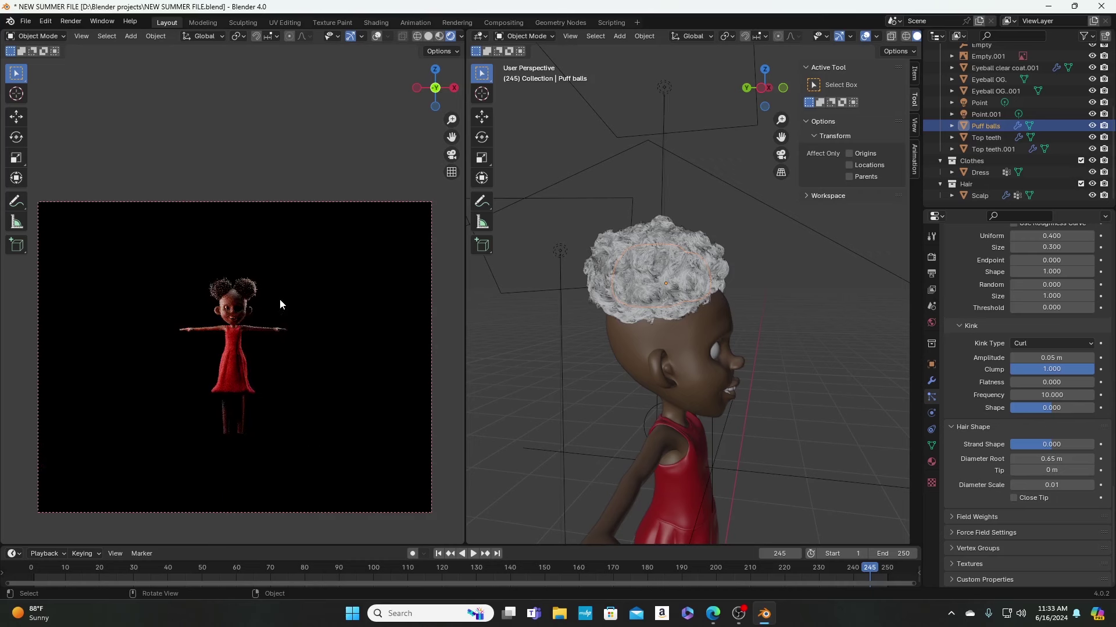
scroll(280, 302, "up", 2)
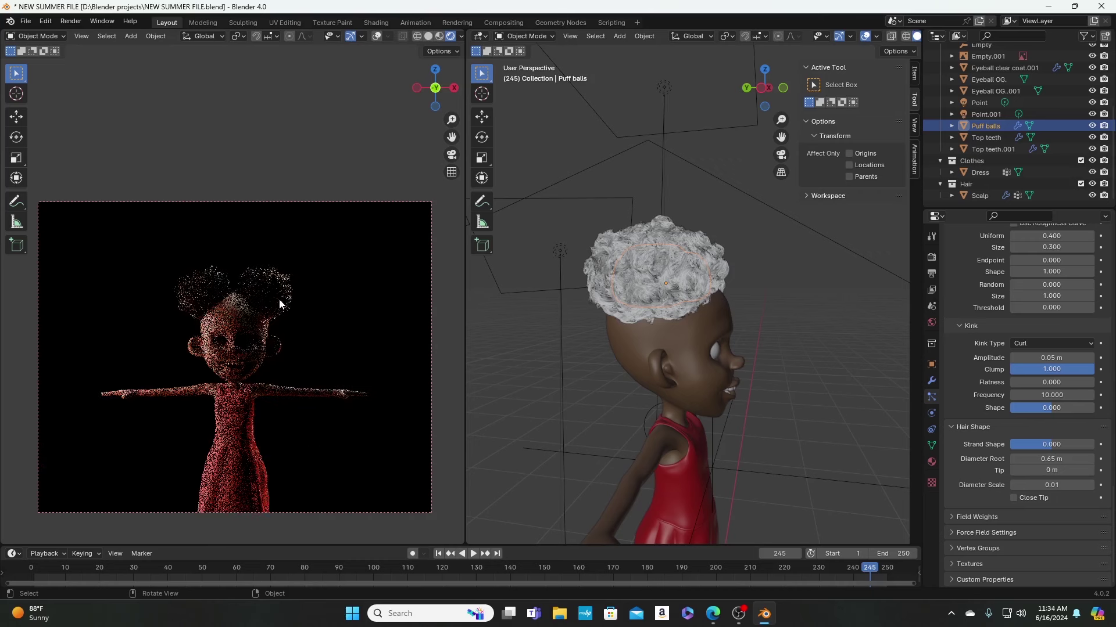
scroll(279, 302, "up", 4)
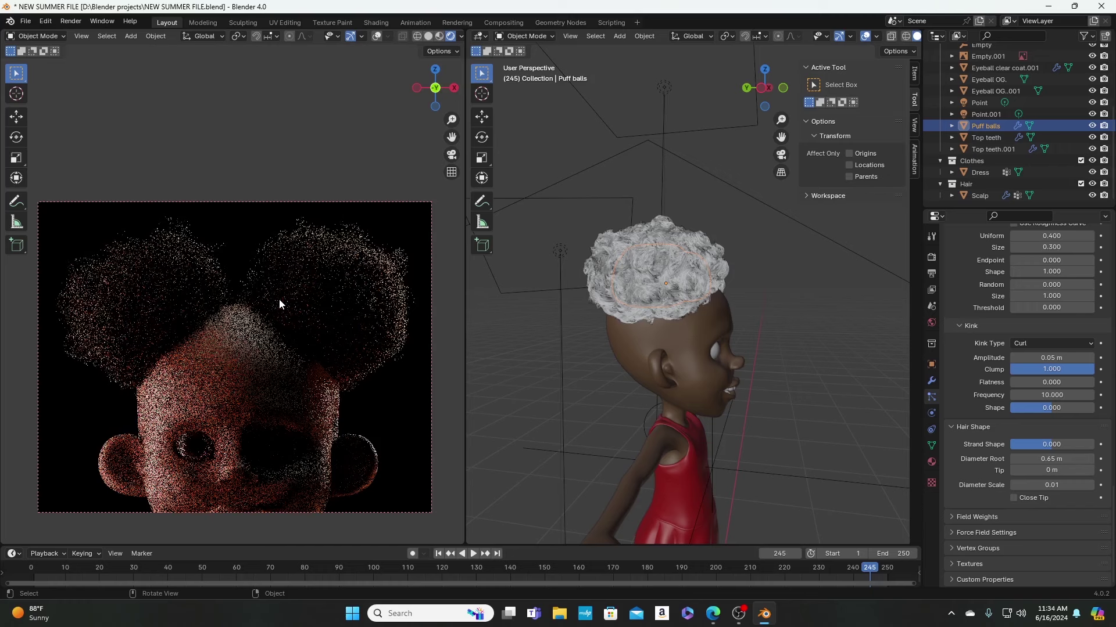
scroll(279, 299, "down", 3)
scroll(279, 298, "up", 2)
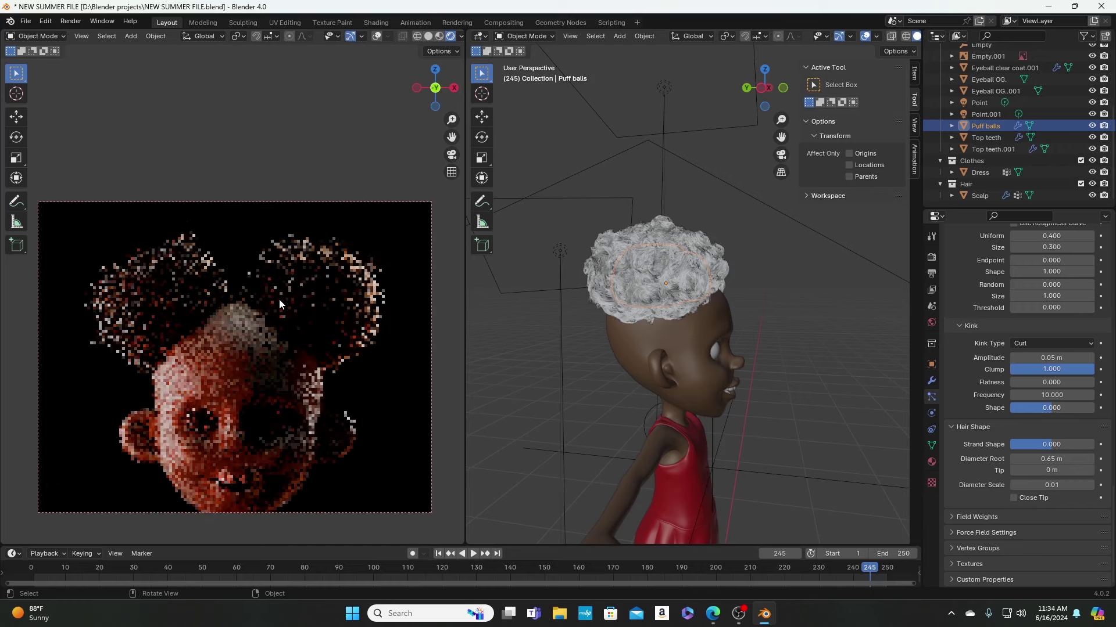
scroll(198, 306, "up", 2)
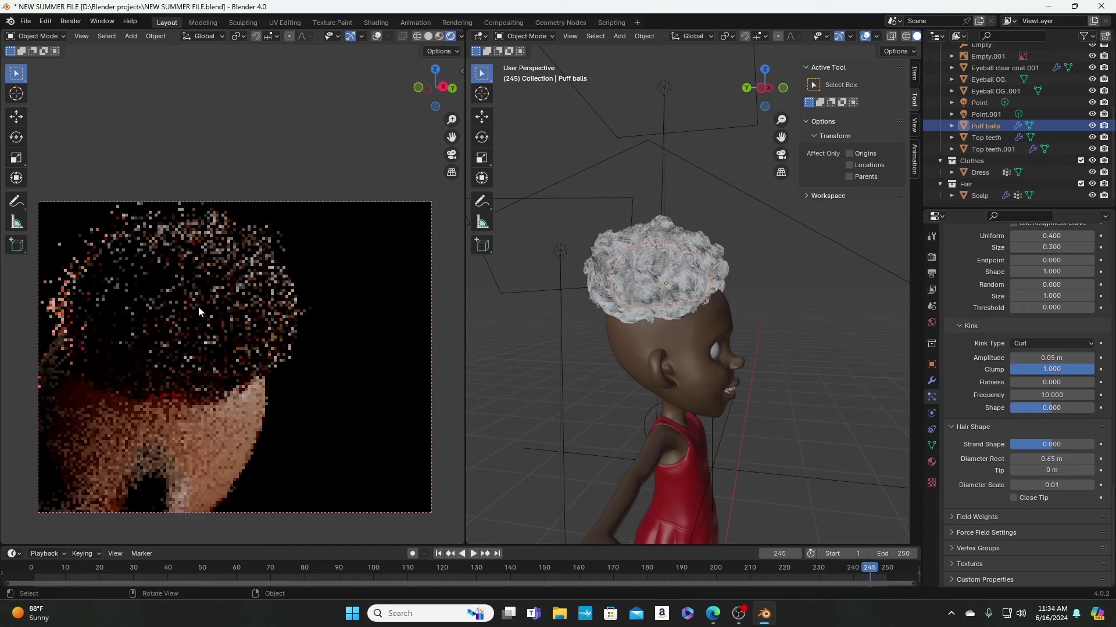
scroll(198, 305, "down", 2)
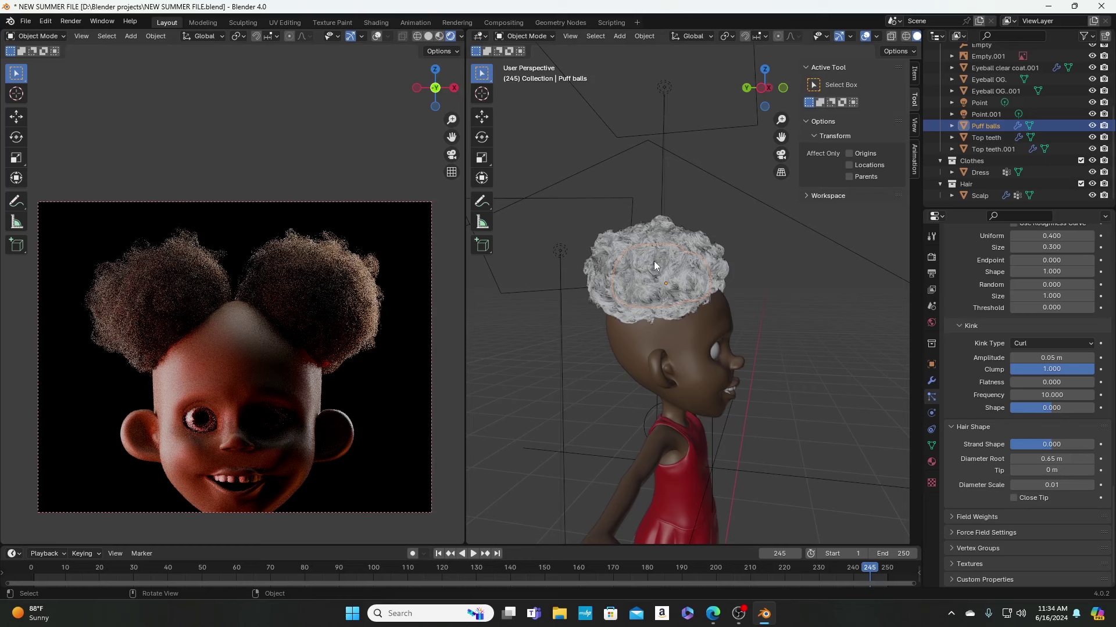
Step: Put the right viewport in Front view and move the reference photo Empty.001 behind the girl
key("KP_1")
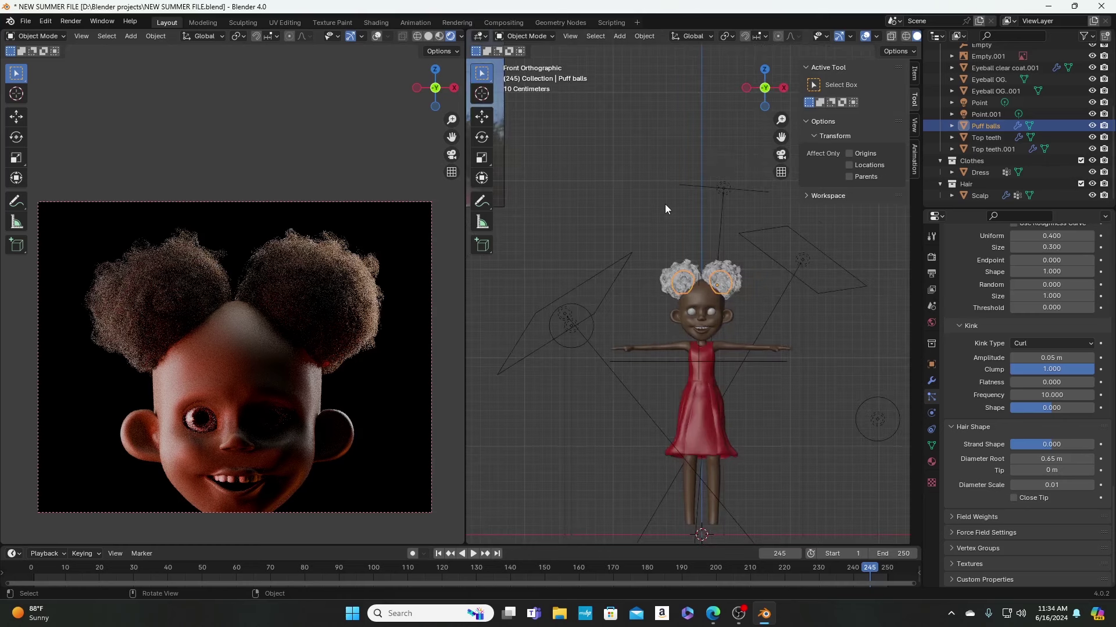
middle_click_drag(642, 196, 626, 250)
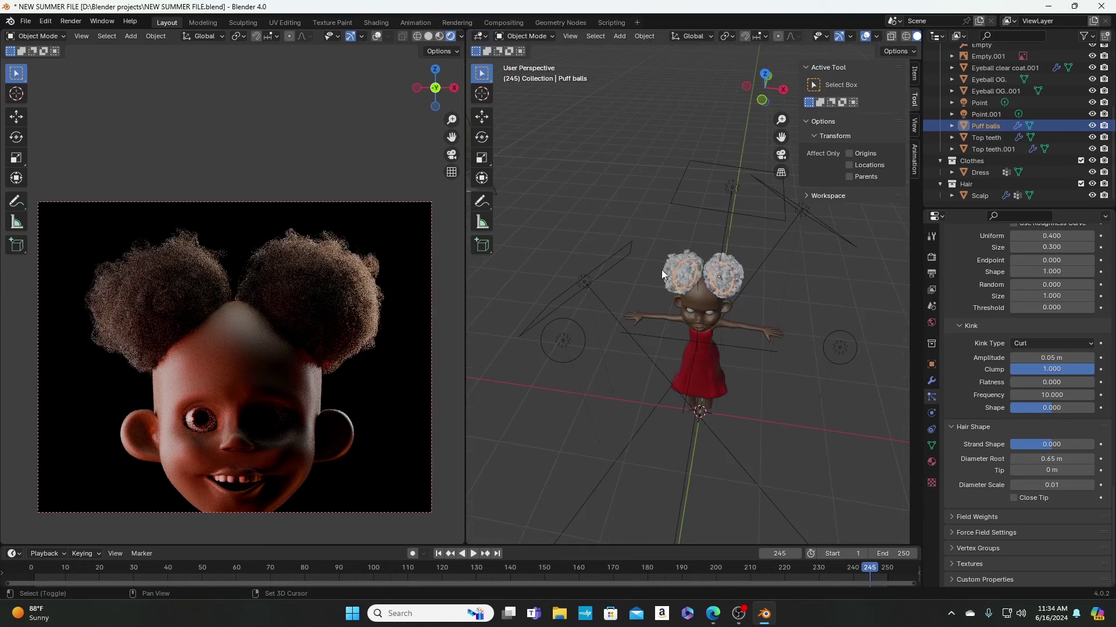
middle_click_drag(713, 290, 748, 378, "alt")
left_click(572, 221)
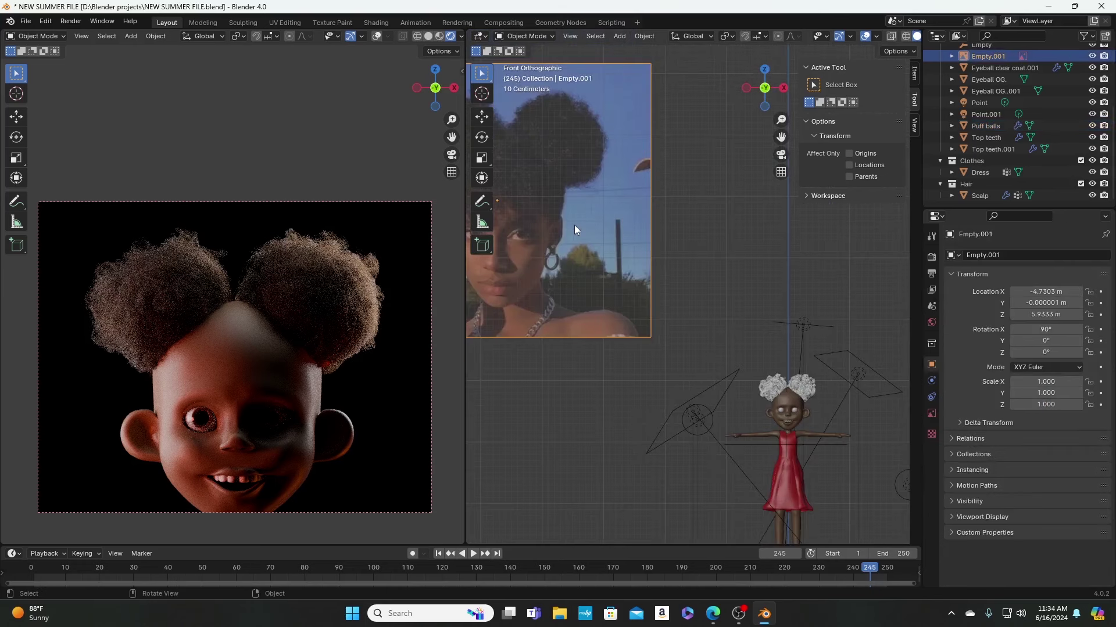
key("g")
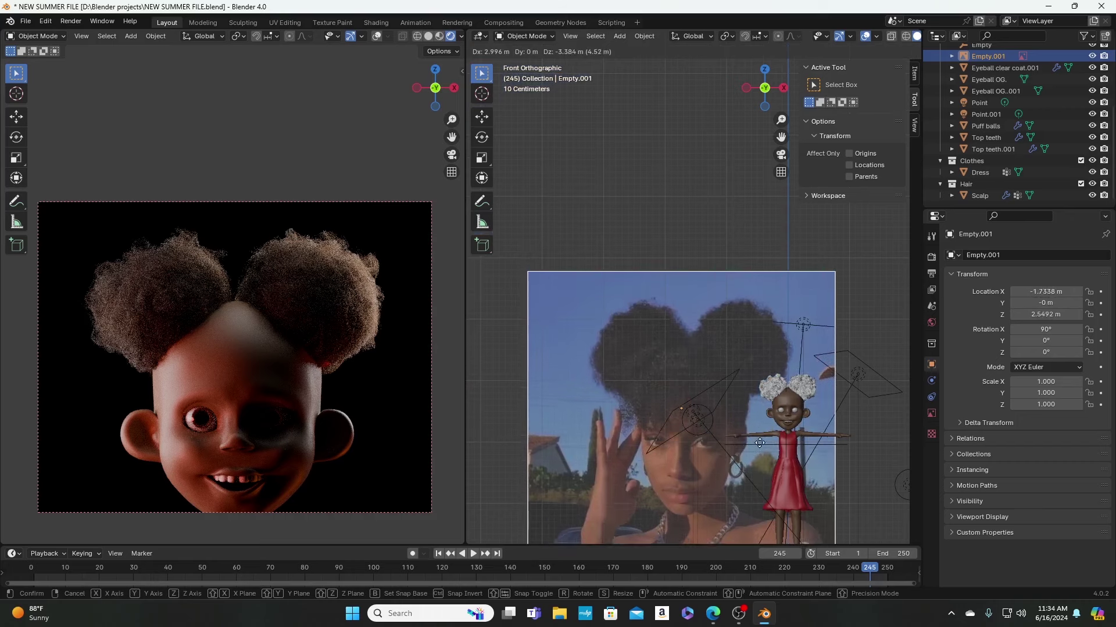
left_click(749, 436)
Step: Zoom and pan in on the girl's head and puffs to compare them with the photo
scroll(737, 421, "up", 4)
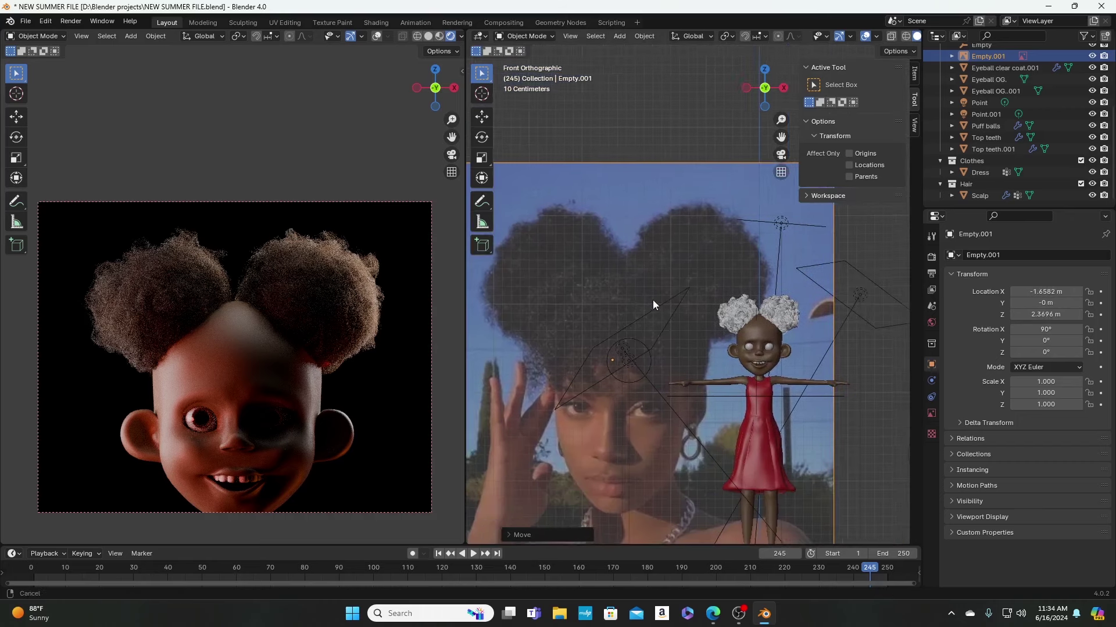
middle_click_drag(653, 300, 639, 299, "shift")
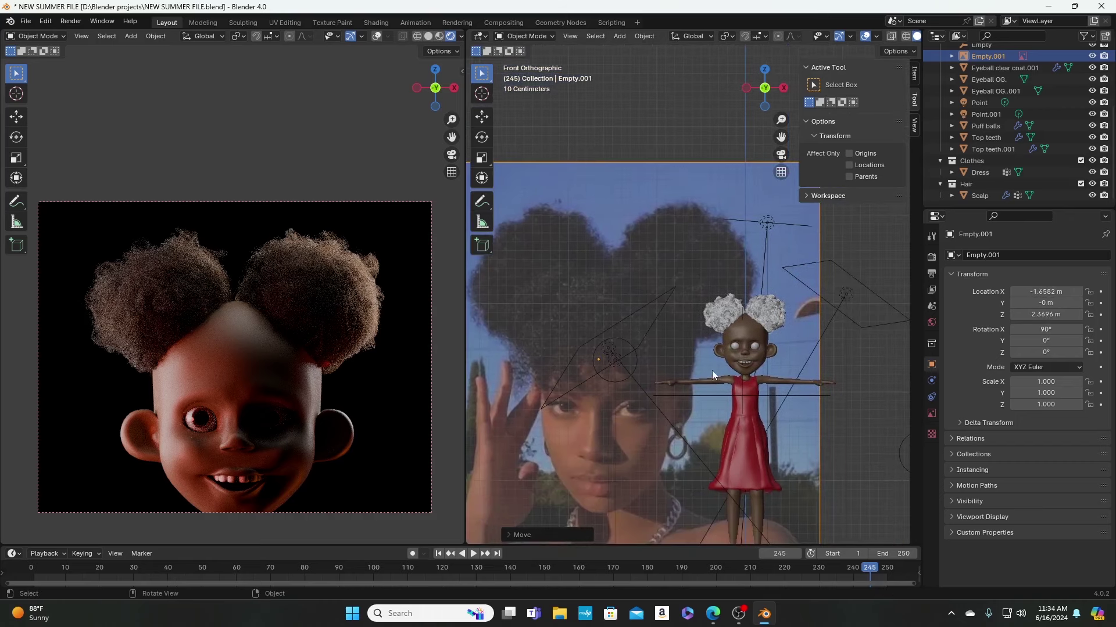
scroll(754, 326, "up", 3)
middle_click_drag(762, 330, 547, 256, "shift")
scroll(536, 313, "up", 4)
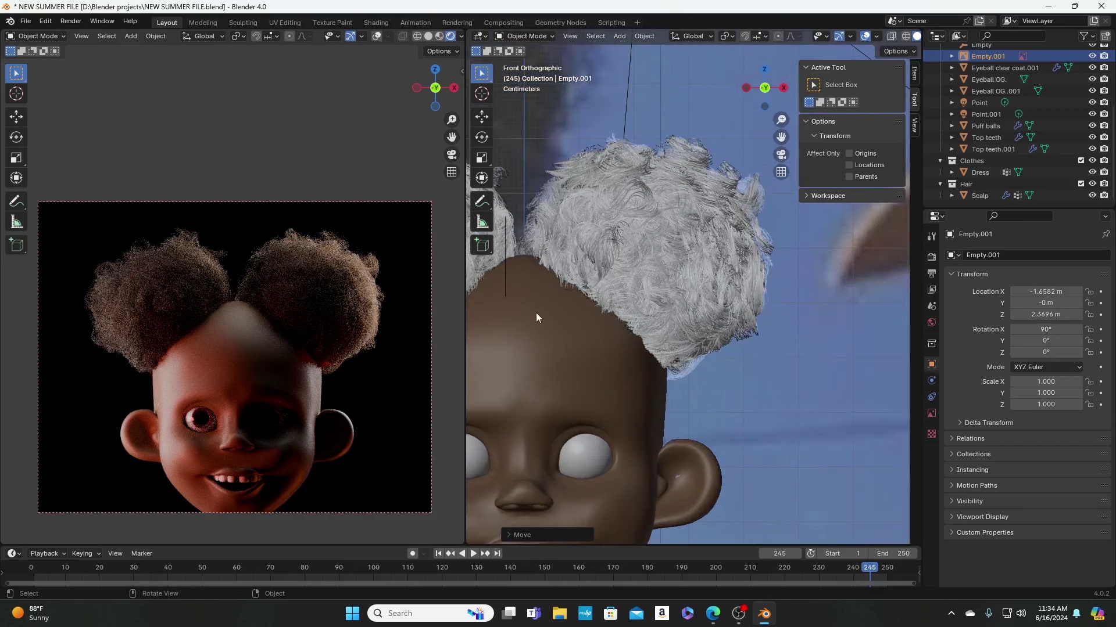
middle_click_drag(527, 306, 625, 194, "shift")
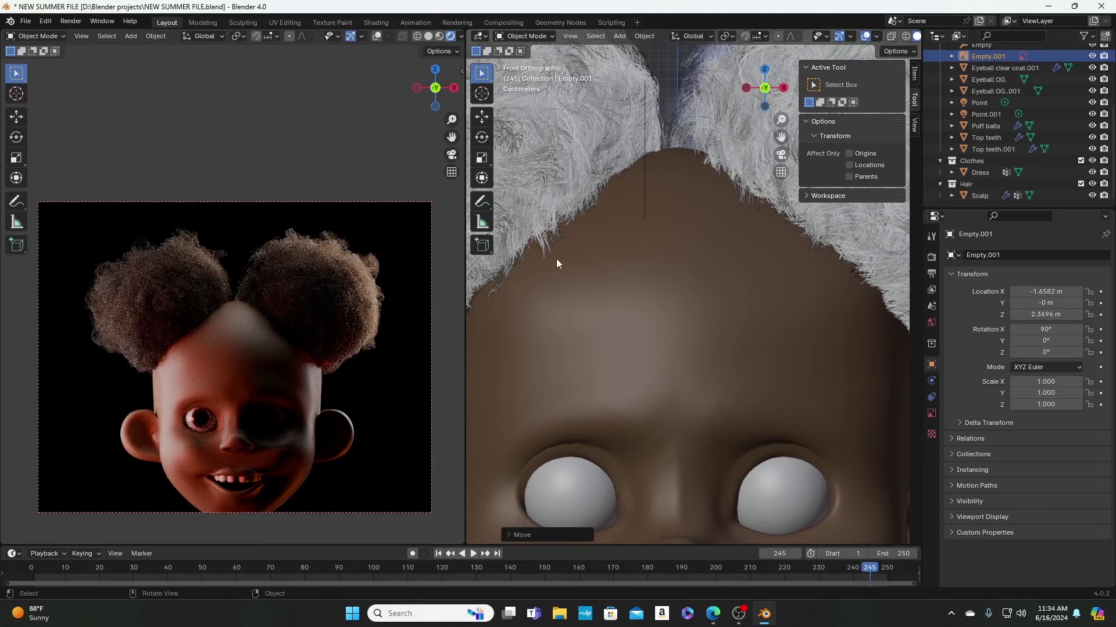
scroll(558, 261, "down", 2)
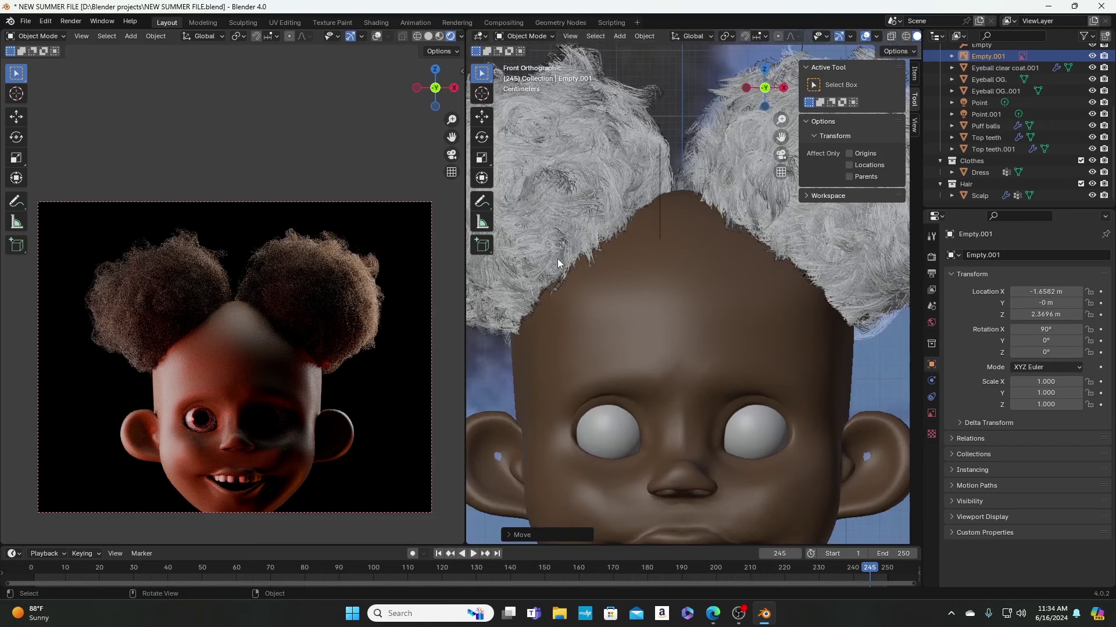